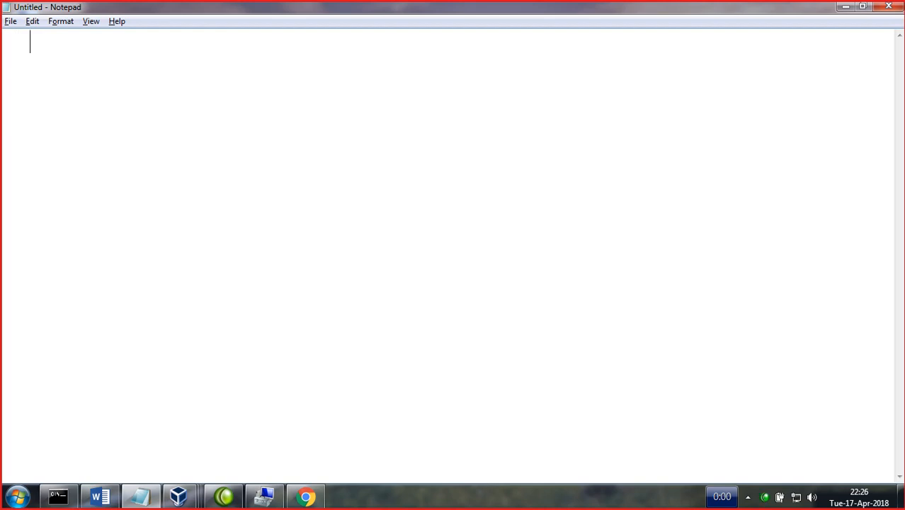
- Type notes defining GPO (group policy object) with local (workgroup) and domain (centralized) policy types, then select them
text(GPO ( group policy objec t)
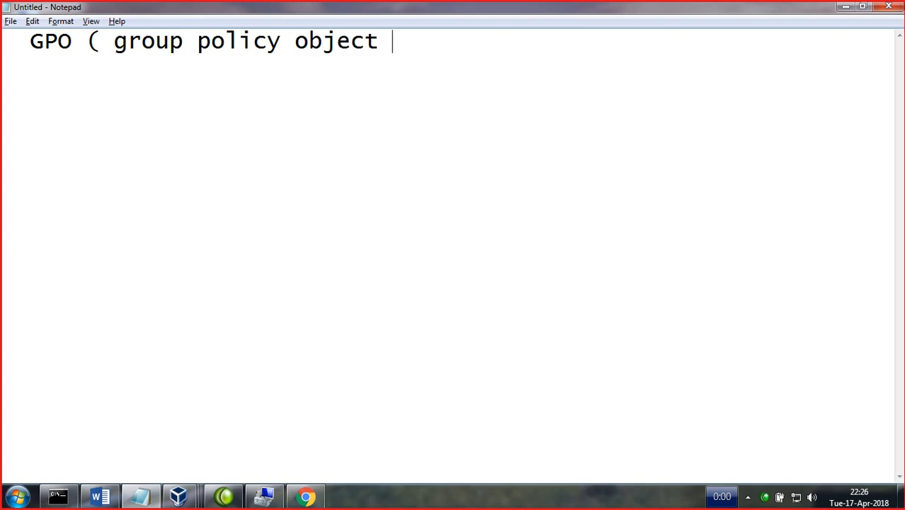
text(po)
key(BackSpace)
key(BackSpace)
key(BackSpace)
text(Po)
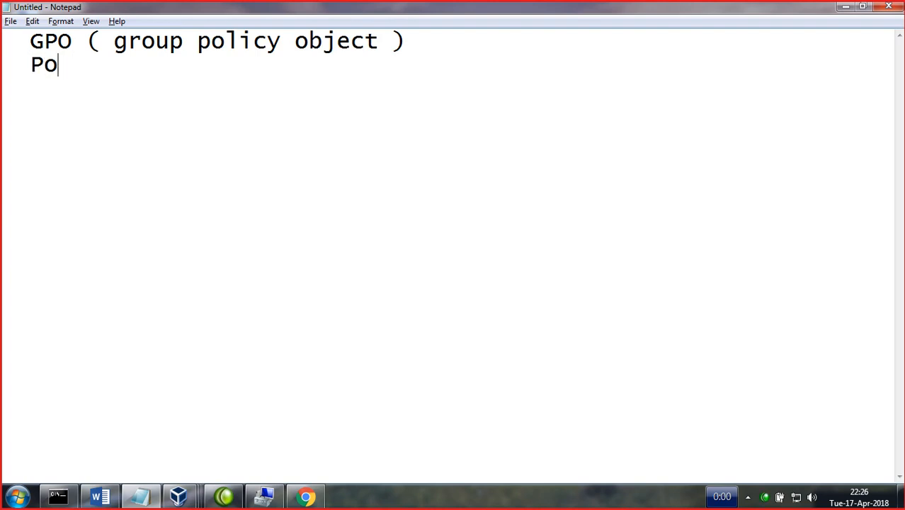
text(licy types)
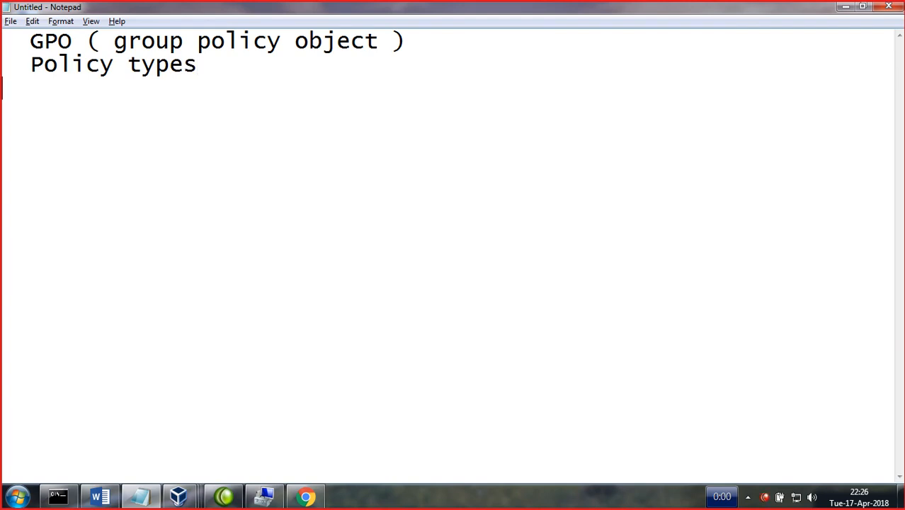
text(1. local )
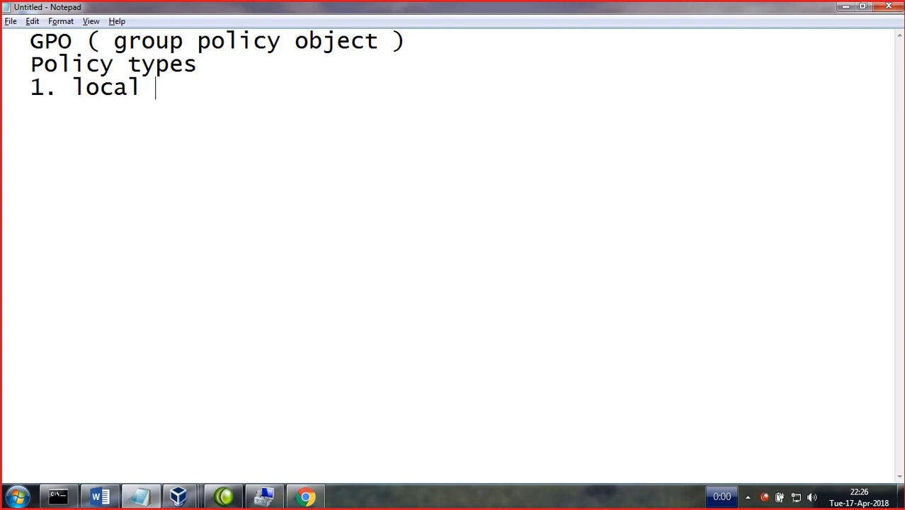
text(policy ( workgroup)
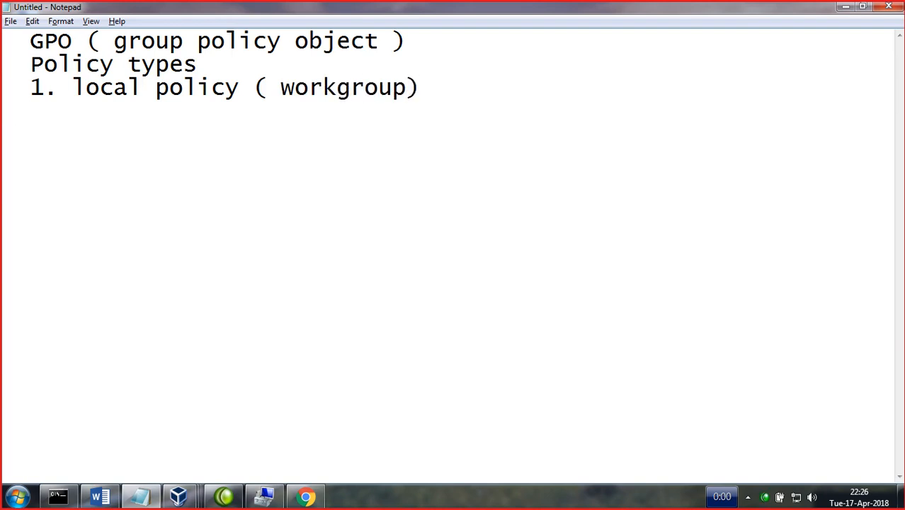
text(Domain p)
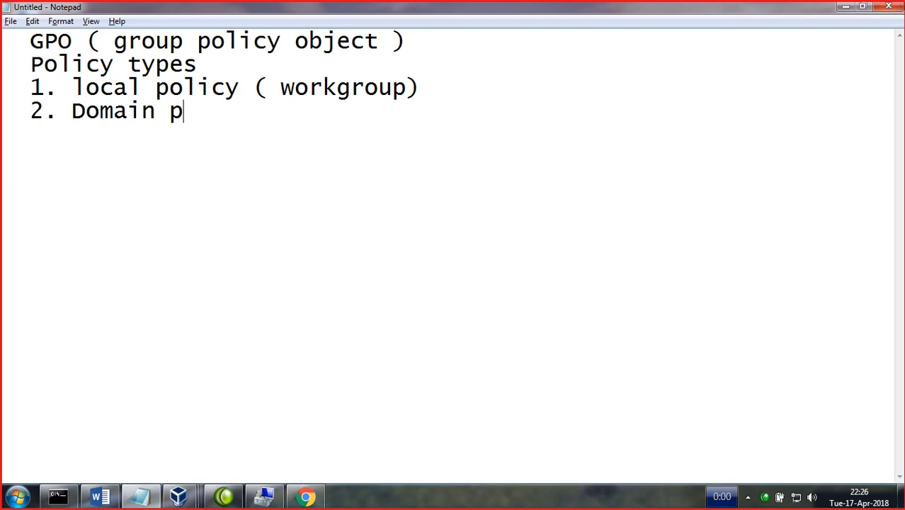
text(olicy)
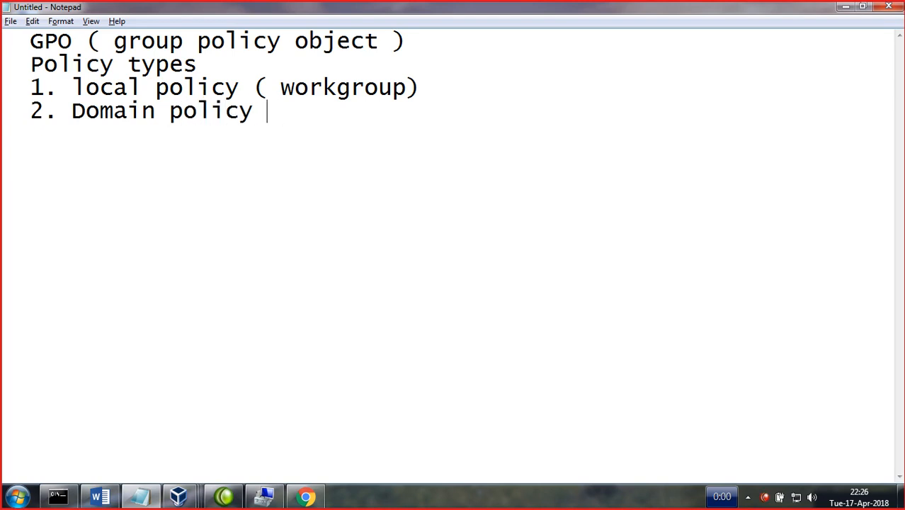
text(t centr)
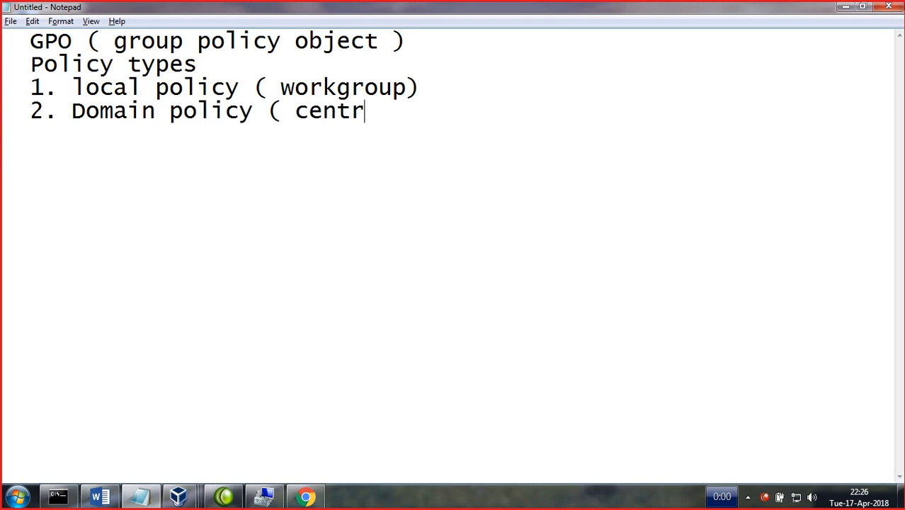
text(alize)
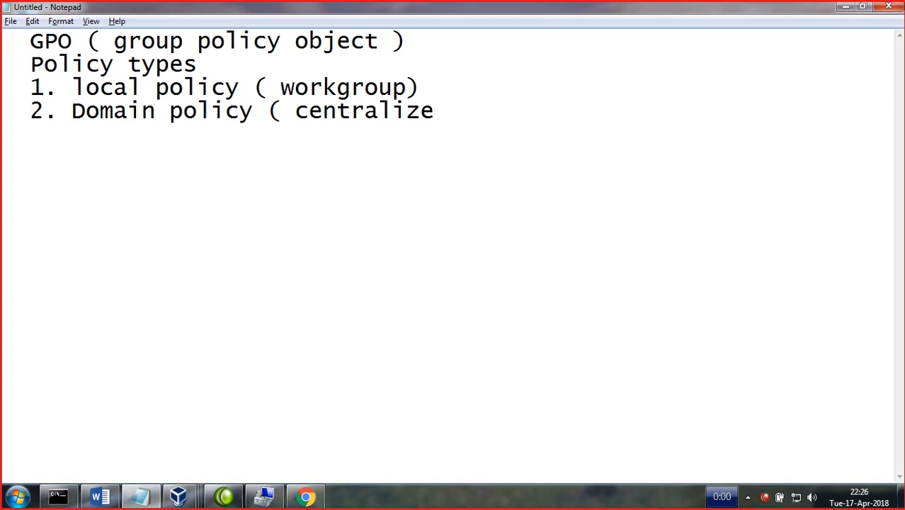
text(d Policy)
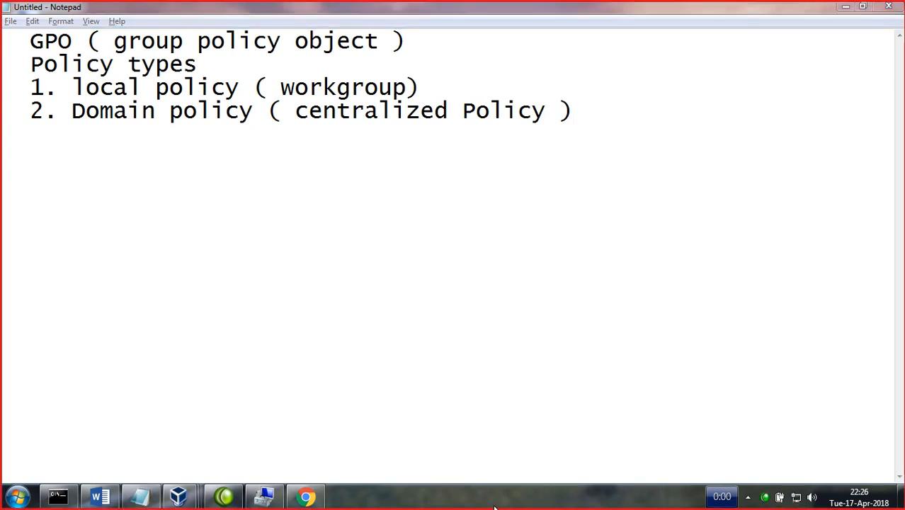
drag(366, 312, 2, 39)
- Delete the selected notes and the leftover line so the Notepad document is empty
key(BackSpace)
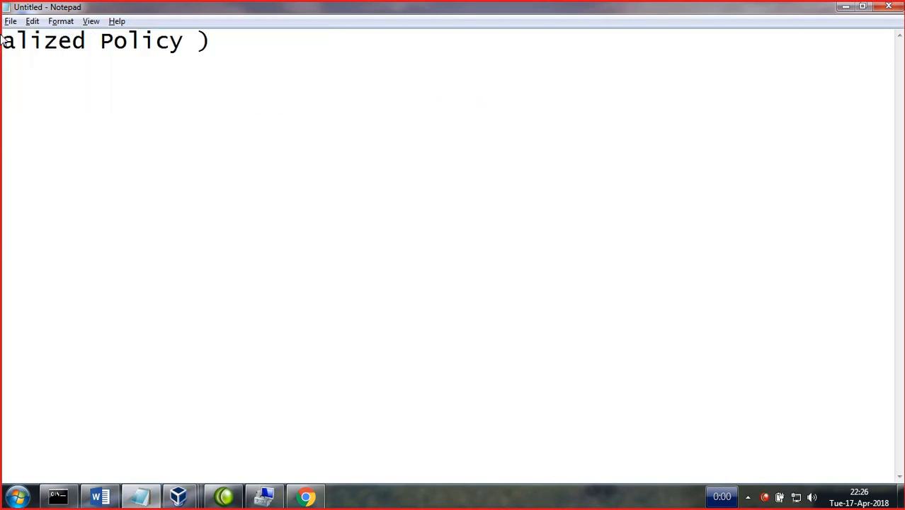
key(ctrl+a)
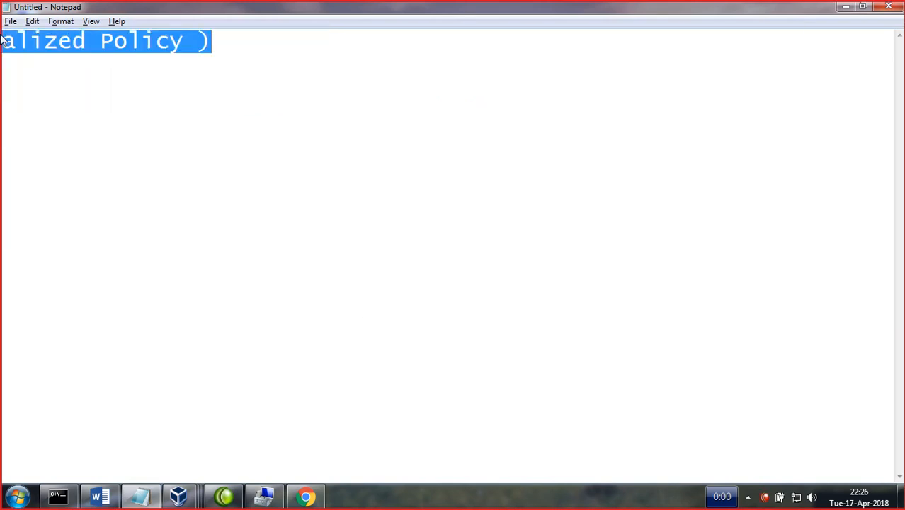
key(BackSpace)
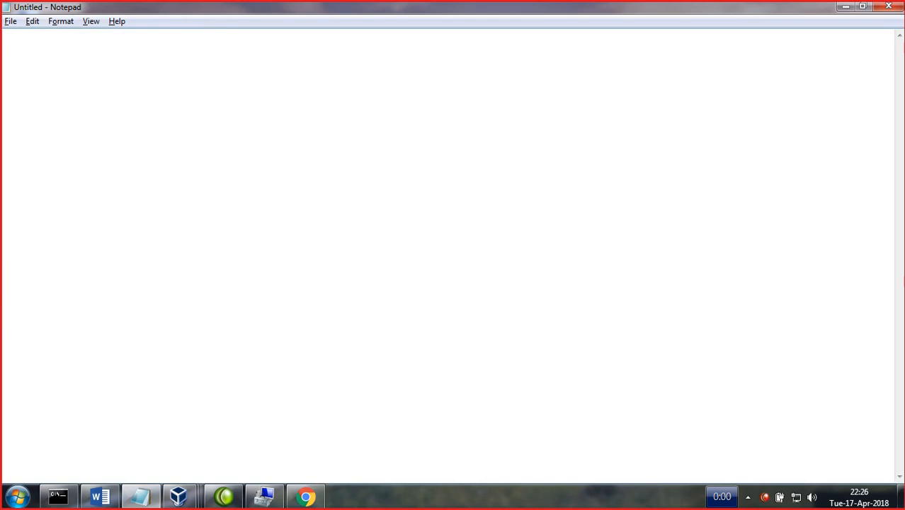
click(356, 502)
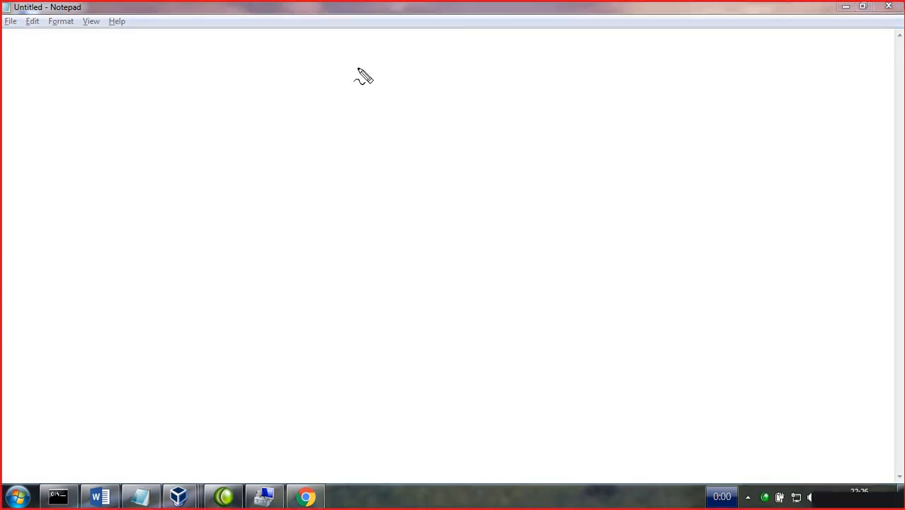
- Sketch a domain controller box above a network line with three client drops
mouse_move(365, 58)
mouse_down()
mouse_move(318, 62)
mouse_move(317, 126)
mouse_up()
mouse_move(365, 56)
mouse_down()
mouse_move(367, 97)
mouse_move(339, 128)
mouse_move(318, 125)
mouse_move(337, 138)
mouse_move(343, 127)
mouse_move(346, 191)
mouse_move(329, 202)
mouse_move(156, 199)
mouse_up()
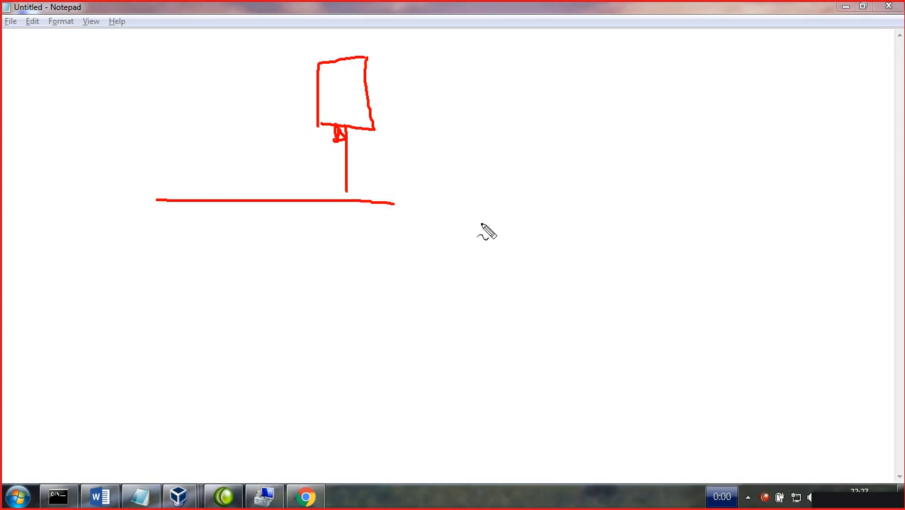
drag(395, 203, 567, 203)
mouse_move(182, 203)
mouse_down()
mouse_move(174, 254)
mouse_move(164, 245)
mouse_move(181, 263)
mouse_up()
mouse_move(231, 202)
mouse_down()
mouse_move(236, 266)
mouse_move(238, 248)
mouse_up()
drag(288, 203, 300, 243)
mouse_move(404, 66)
mouse_down()
mouse_move(408, 93)
mouse_move(416, 75)
mouse_move(435, 88)
mouse_up()
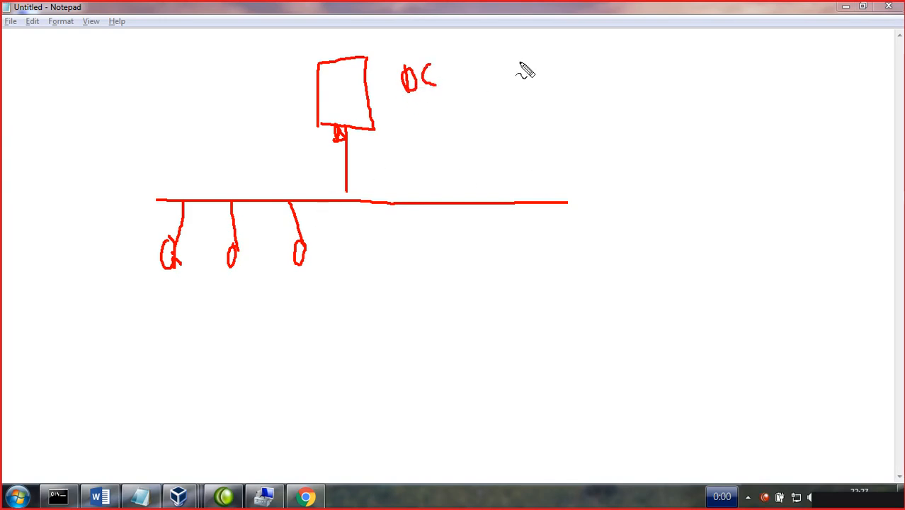
- Handwrite a user name with an arrow to an X, add a fourth client, and write 2000+
drag(518, 62, 541, 70)
click(532, 45)
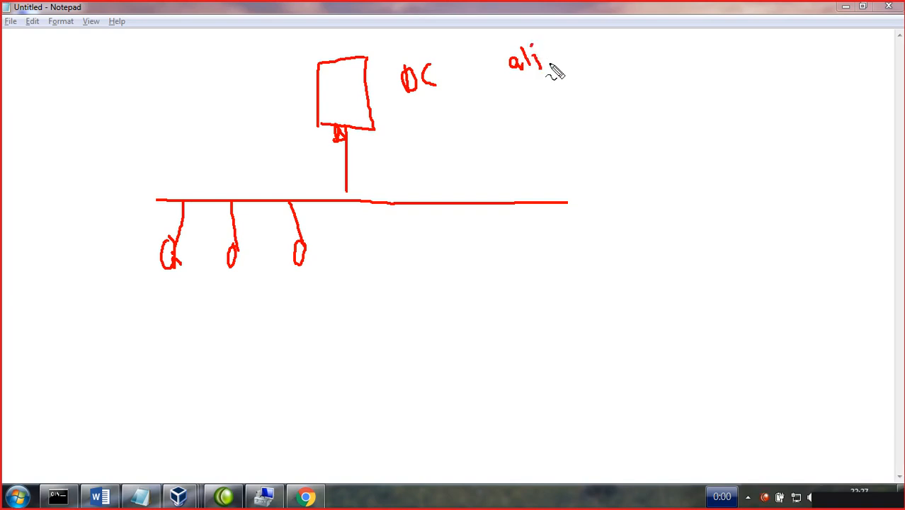
mouse_move(551, 62)
mouse_down()
mouse_move(598, 55)
mouse_move(603, 72)
mouse_up()
mouse_move(628, 42)
mouse_down()
mouse_move(620, 71)
mouse_move(620, 53)
mouse_move(631, 63)
mouse_up()
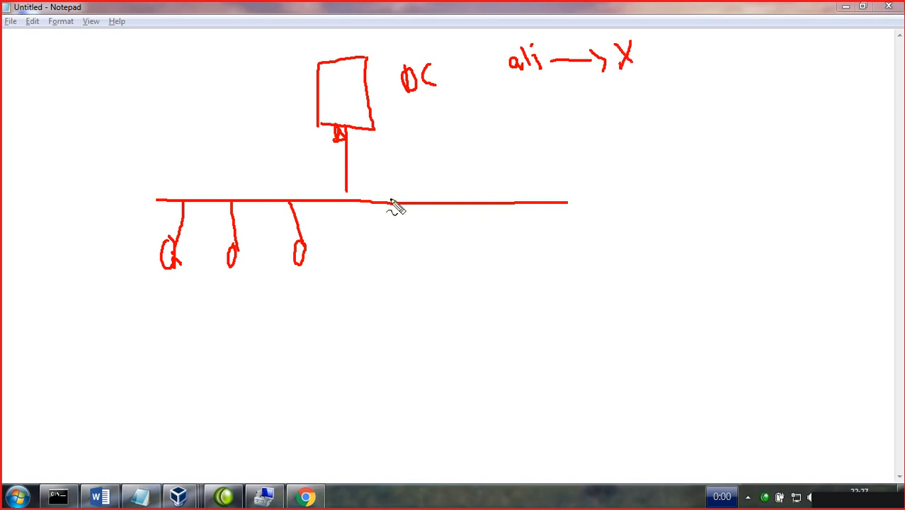
mouse_move(389, 204)
mouse_down()
mouse_move(392, 272)
mouse_move(398, 266)
mouse_move(390, 279)
mouse_up()
mouse_move(684, 55)
mouse_down()
mouse_move(684, 68)
mouse_move(763, 52)
mouse_move(761, 61)
mouse_up()
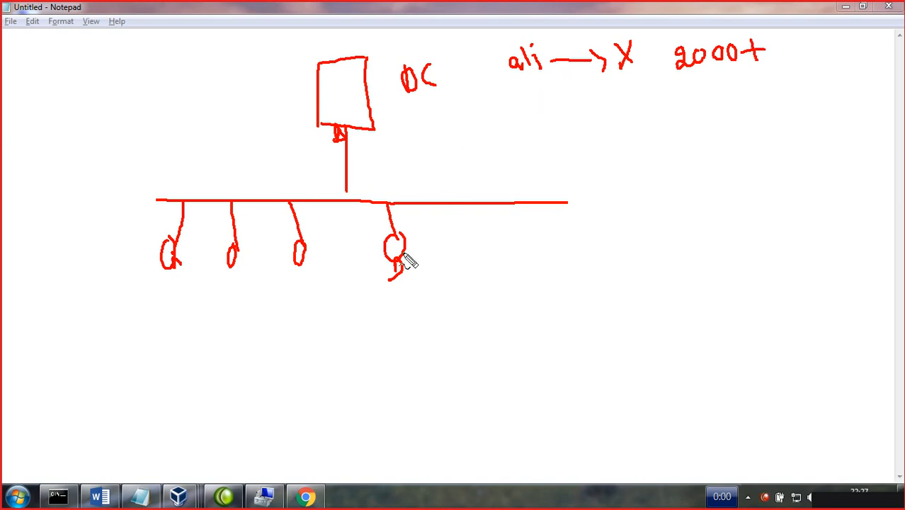
- Underline the user name, box the fourth client, arrow the domain controller, then erase all annotations
mouse_move(492, 75)
mouse_down()
mouse_move(557, 75)
mouse_move(504, 113)
mouse_move(551, 99)
mouse_up()
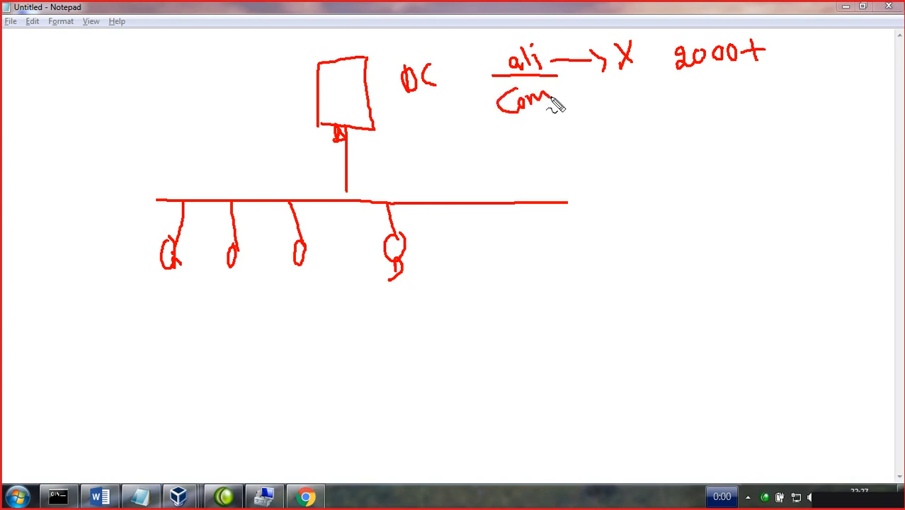
mouse_move(389, 261)
mouse_down()
mouse_move(391, 282)
mouse_move(398, 274)
mouse_up()
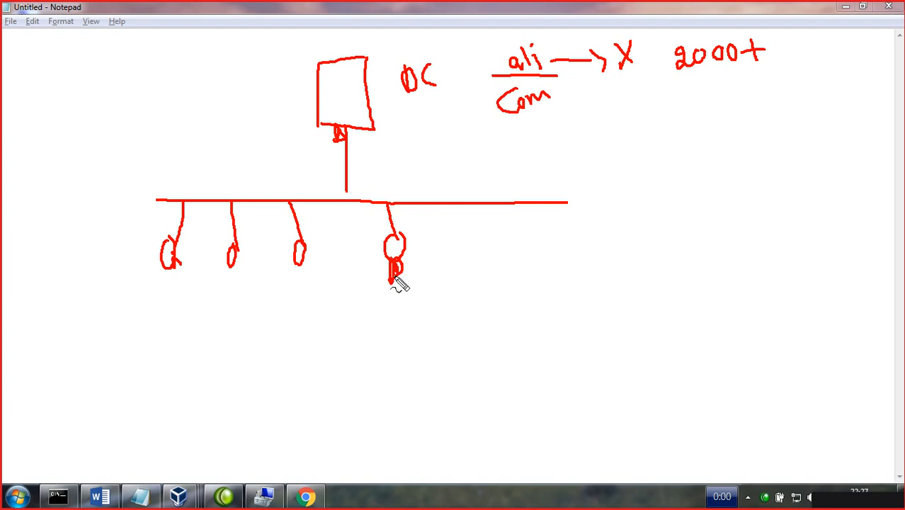
mouse_move(408, 226)
mouse_down()
mouse_move(377, 228)
mouse_move(375, 291)
mouse_up()
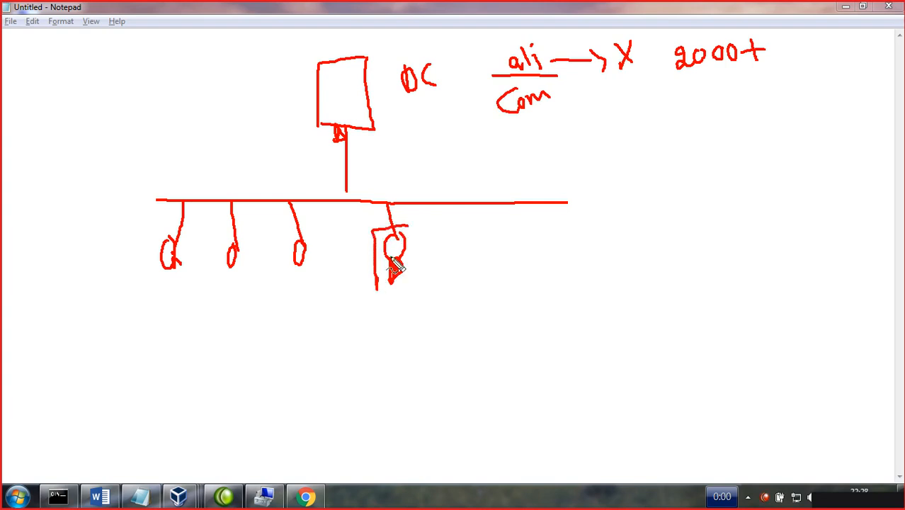
mouse_move(406, 225)
mouse_down()
mouse_move(422, 223)
mouse_move(433, 281)
mouse_move(376, 290)
mouse_move(390, 286)
mouse_move(392, 298)
mouse_move(398, 264)
mouse_up()
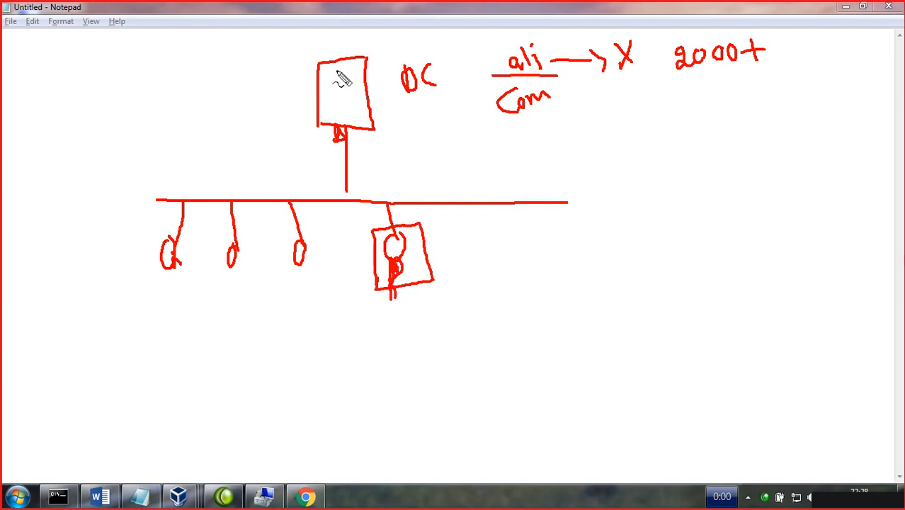
drag(335, 55, 377, 32)
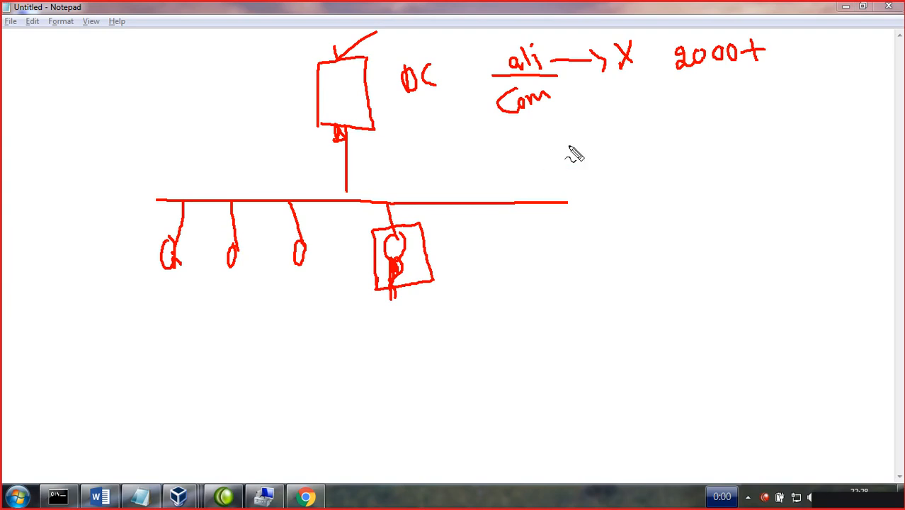
key(Escape)
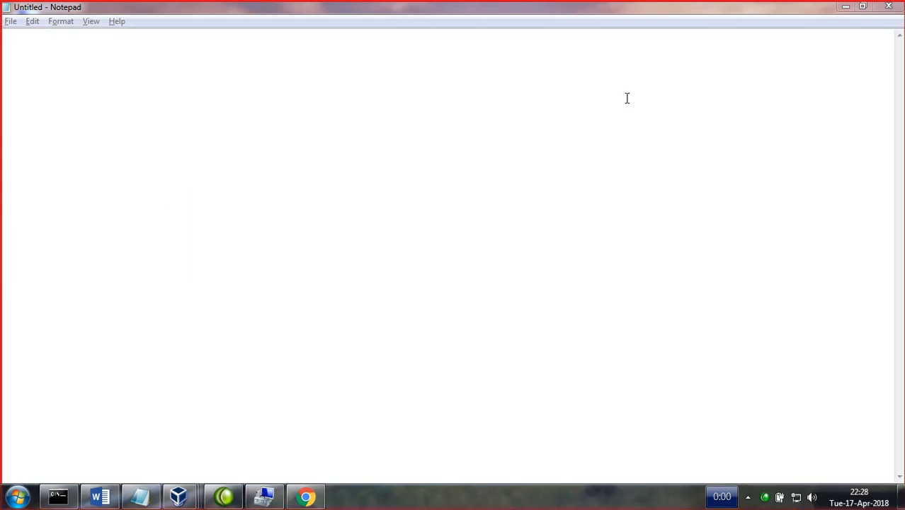
- Minimise Notepad and refresh the host desktop several times
click(842, 10)
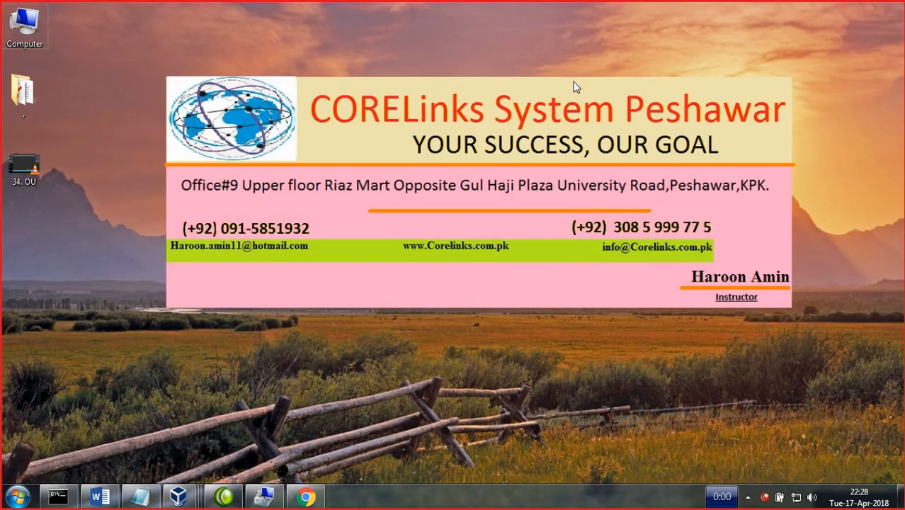
right_click(573, 82)
click(612, 127)
right_click(522, 93)
click(560, 131)
right_click(448, 80)
click(474, 118)
right_click(391, 76)
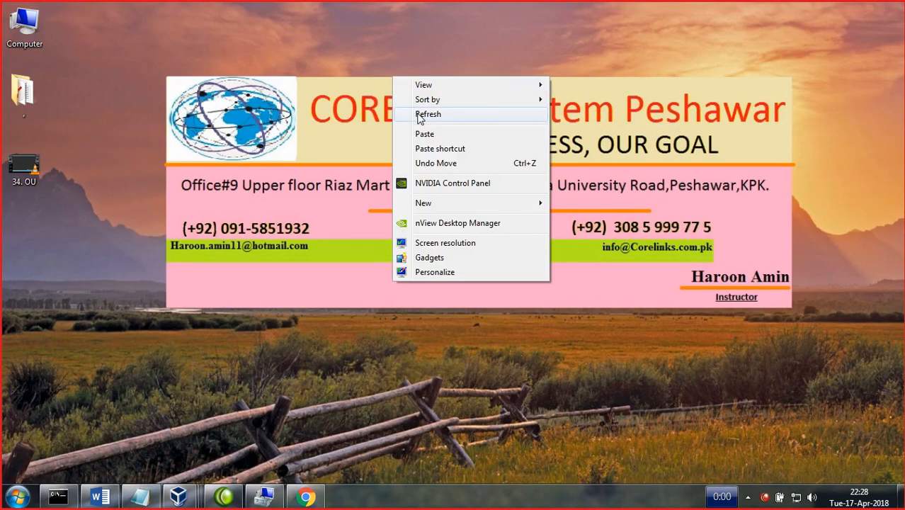
click(418, 117)
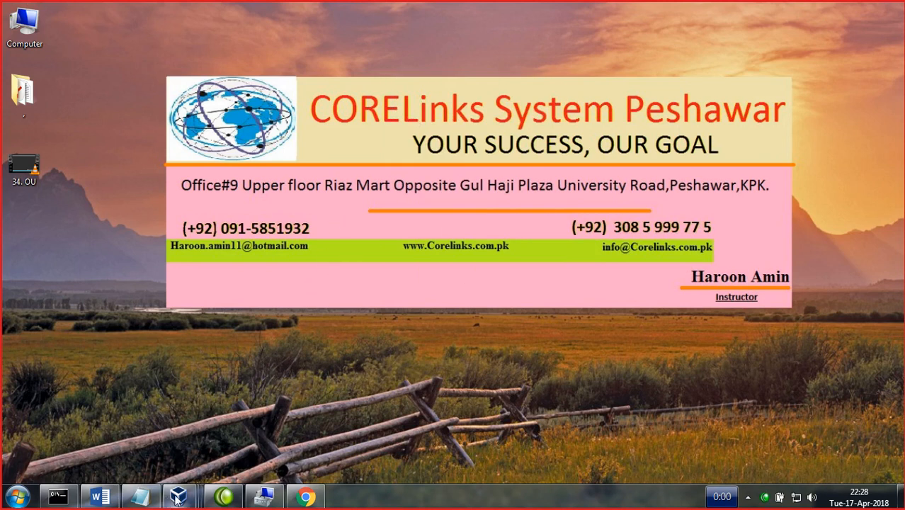
- Bring the DC-SERVER VM forward and launch Active Directory Users and Computers from Server Manager
mouse_move(177, 499)
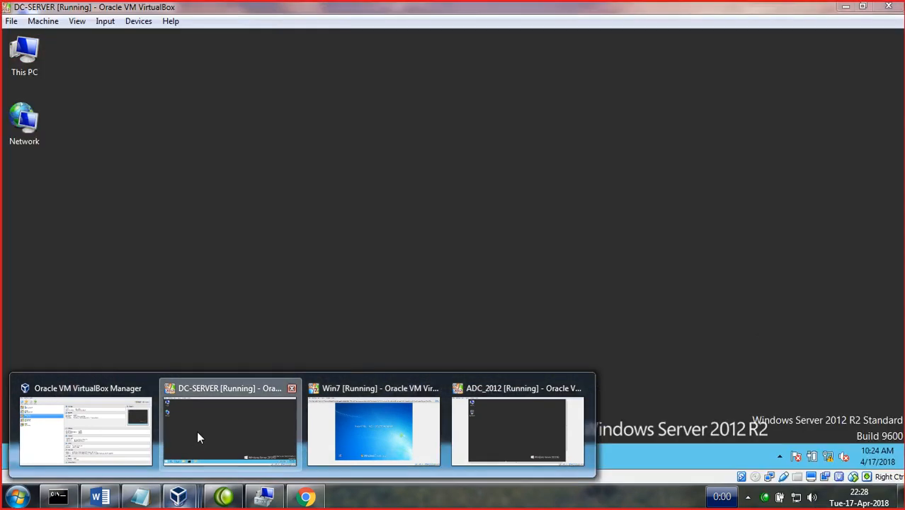
click(197, 430)
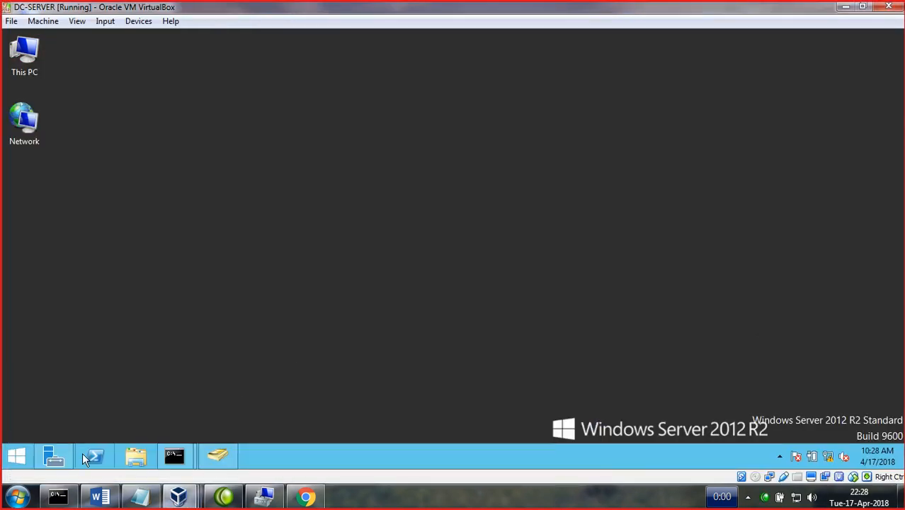
click(54, 455)
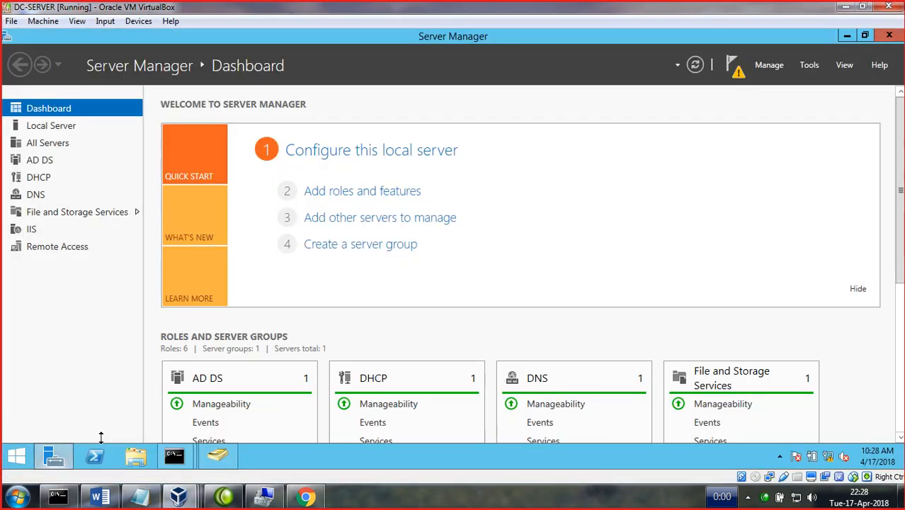
click(809, 65)
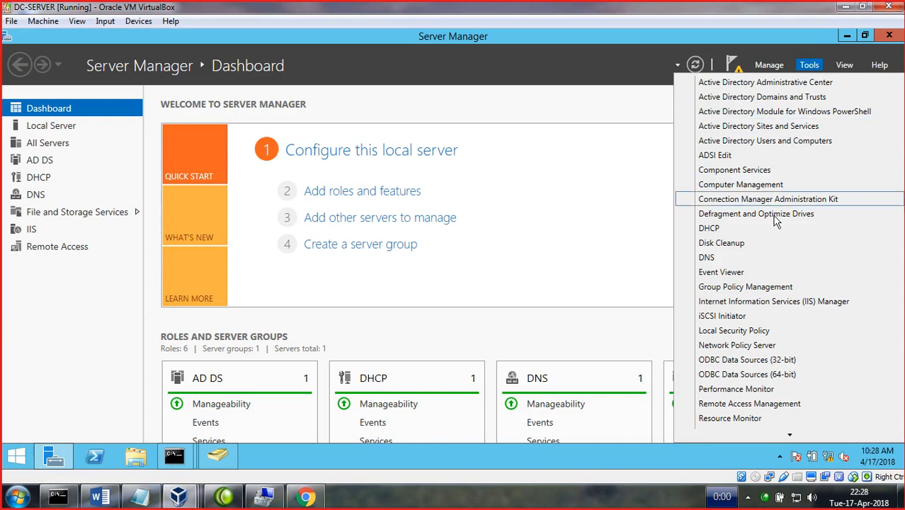
click(756, 141)
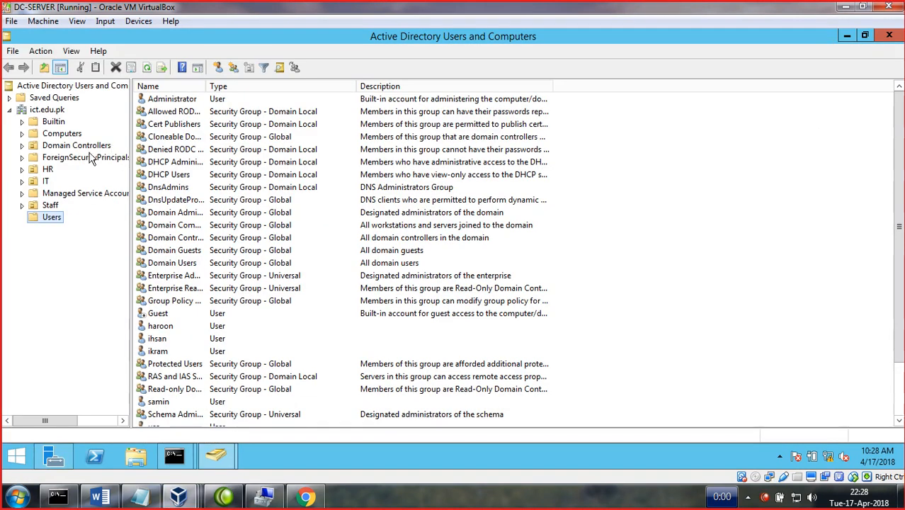
- View the ict.edu.pk domain's New options, dismiss them, and close the console
right_click(47, 110)
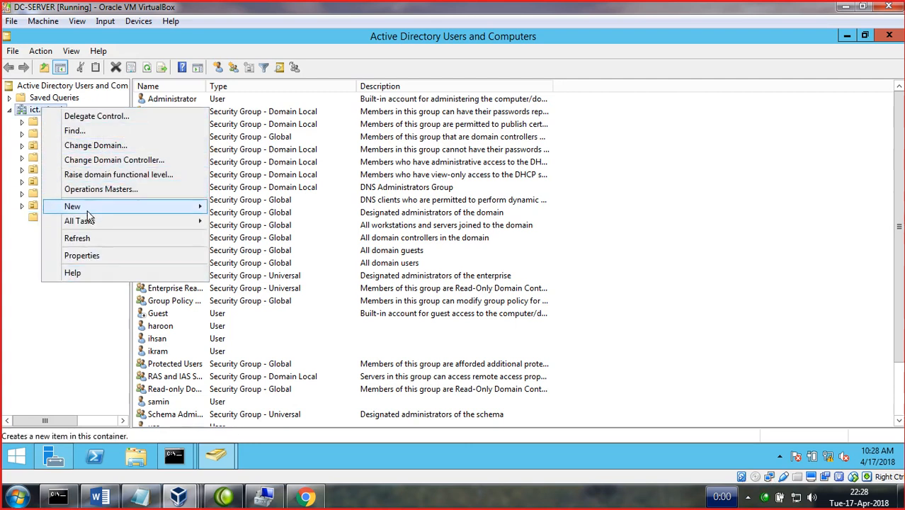
mouse_move(89, 209)
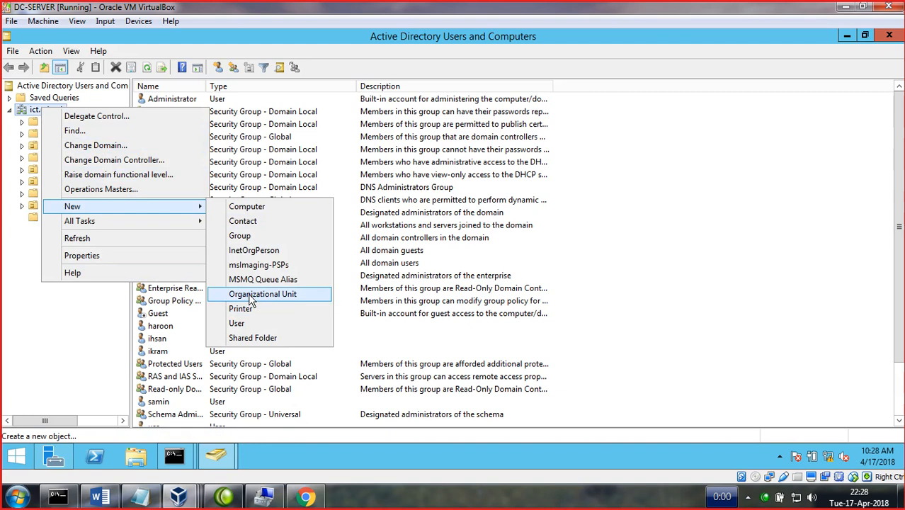
click(89, 336)
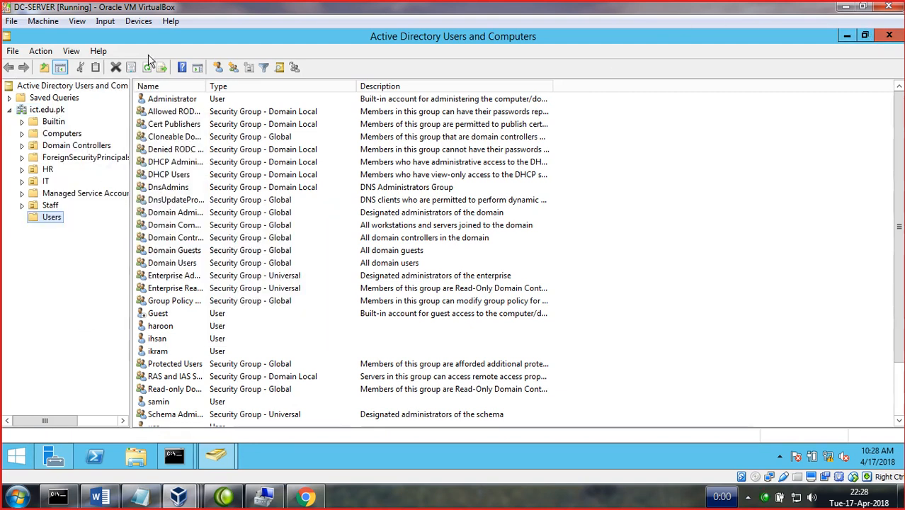
click(888, 35)
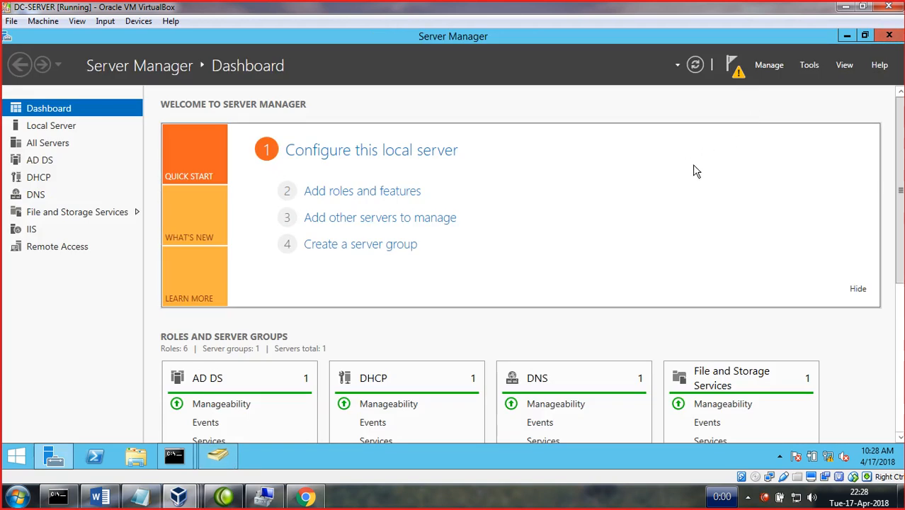
- Launch Active Directory Administrative Center from Tools and maximise it
click(809, 66)
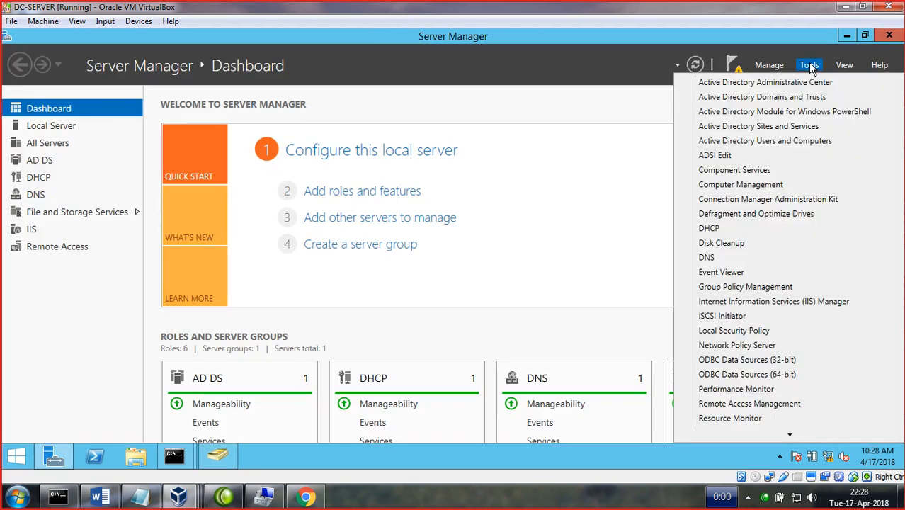
click(779, 83)
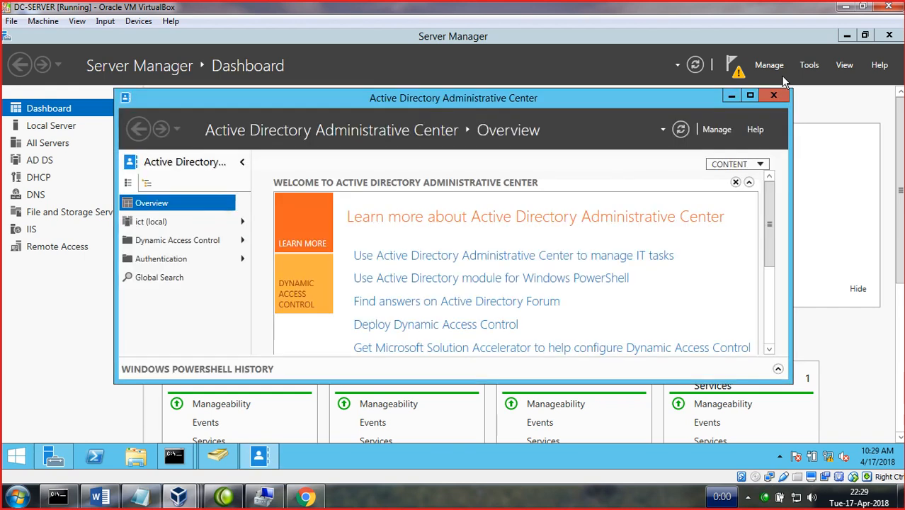
click(749, 96)
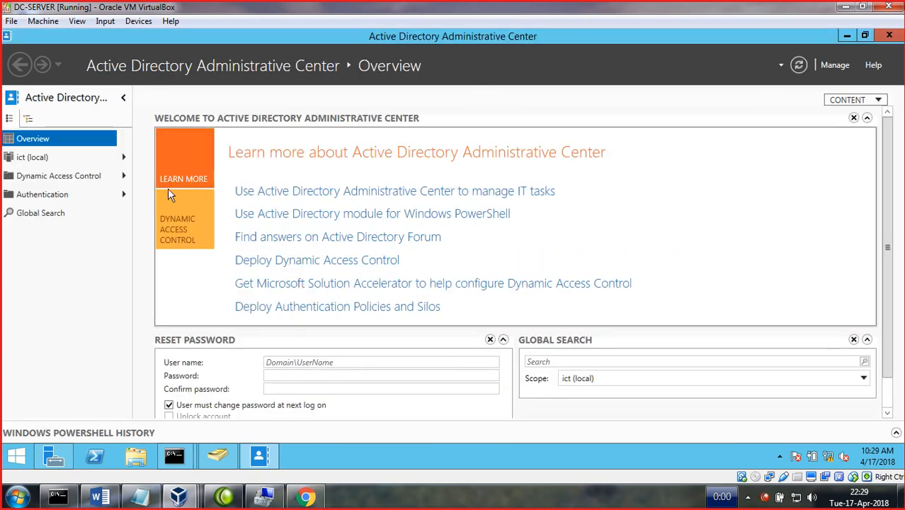
- Browse Dynamic Access Control, Authentication and Global Search, then return to ict (local) and view the Users container's New options
click(31, 157)
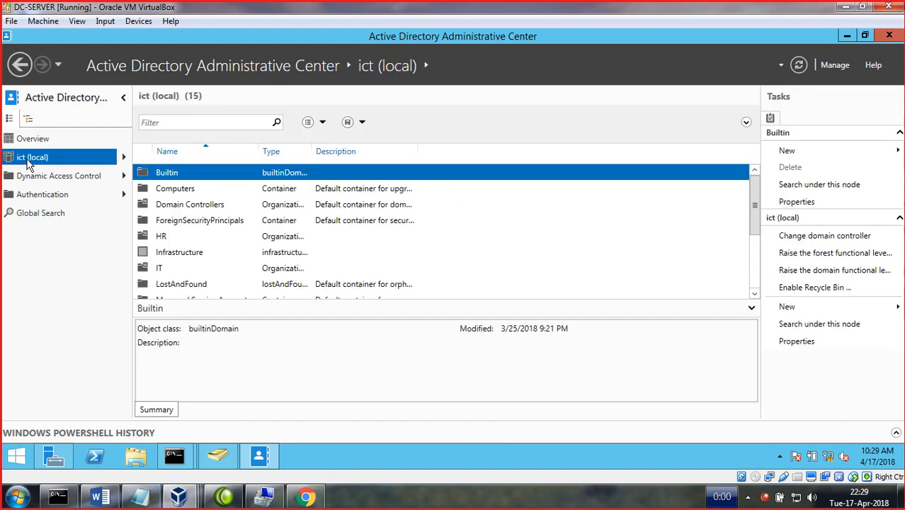
click(30, 183)
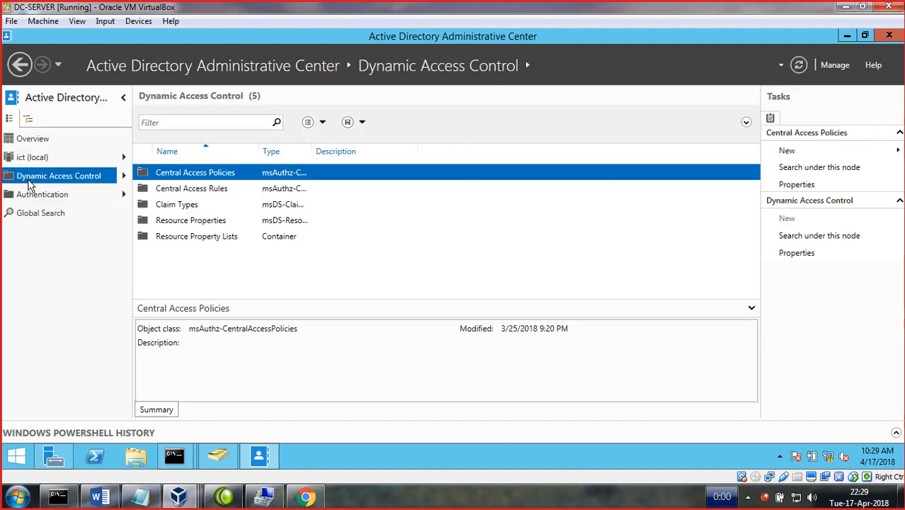
click(35, 202)
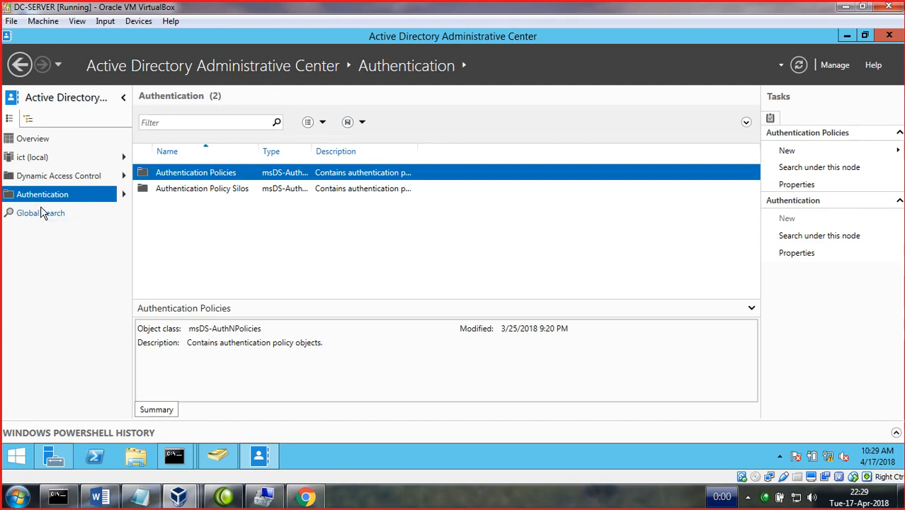
click(40, 208)
click(39, 162)
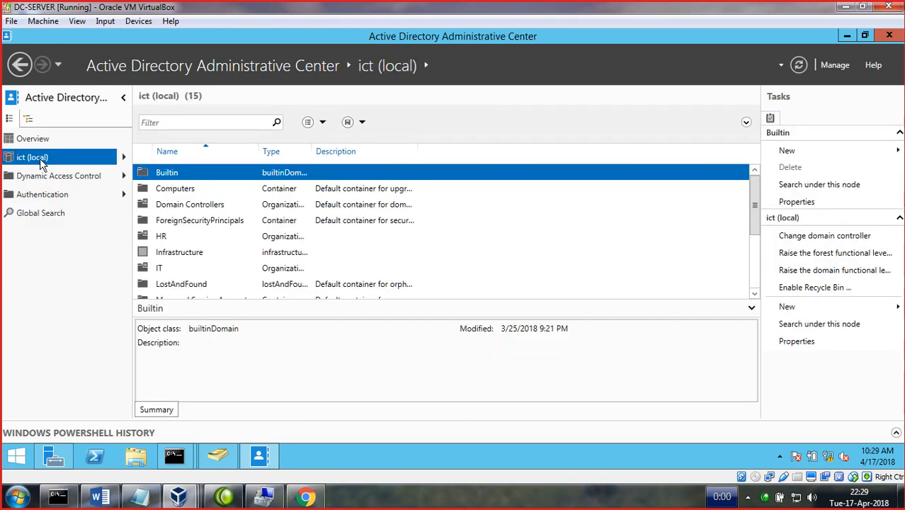
scroll(204, 216, down, 3)
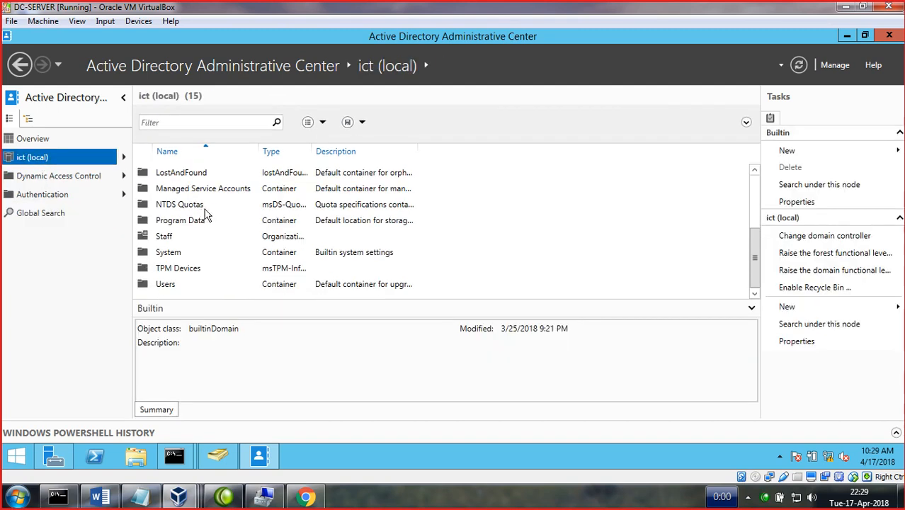
click(162, 286)
right_click(163, 292)
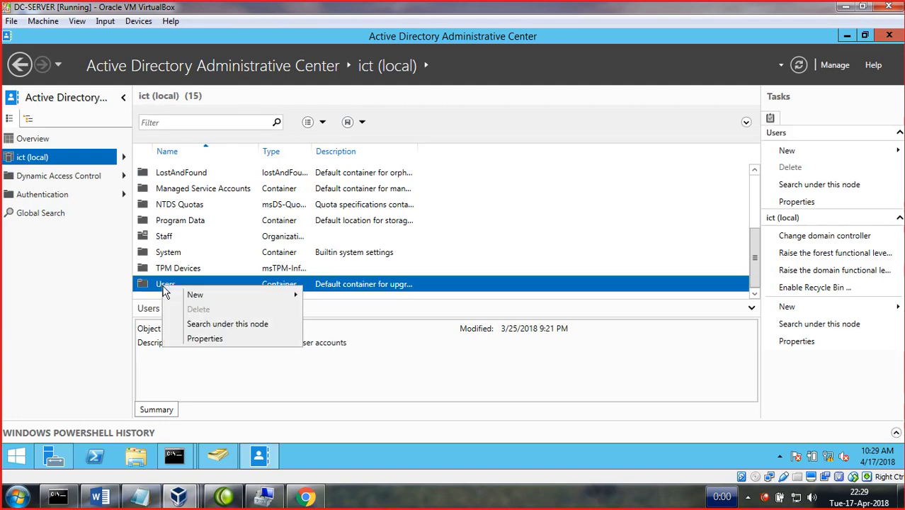
mouse_move(192, 298)
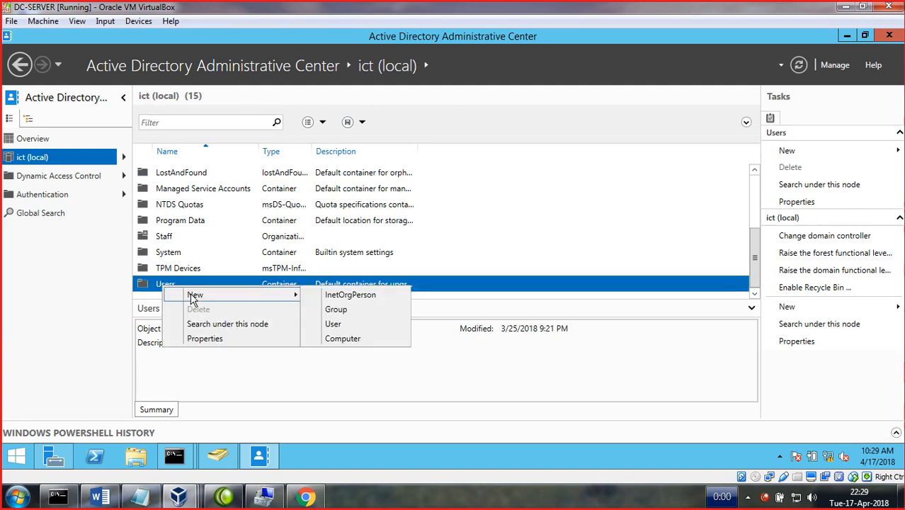
- Dismiss the Users menu and start a new organizational unit from ict (local) via New > Organizational Unit
click(544, 207)
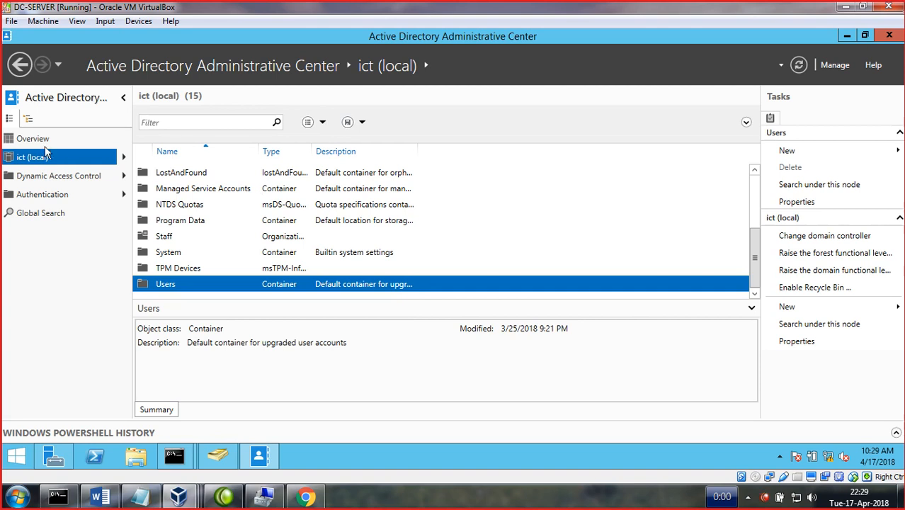
right_click(31, 161)
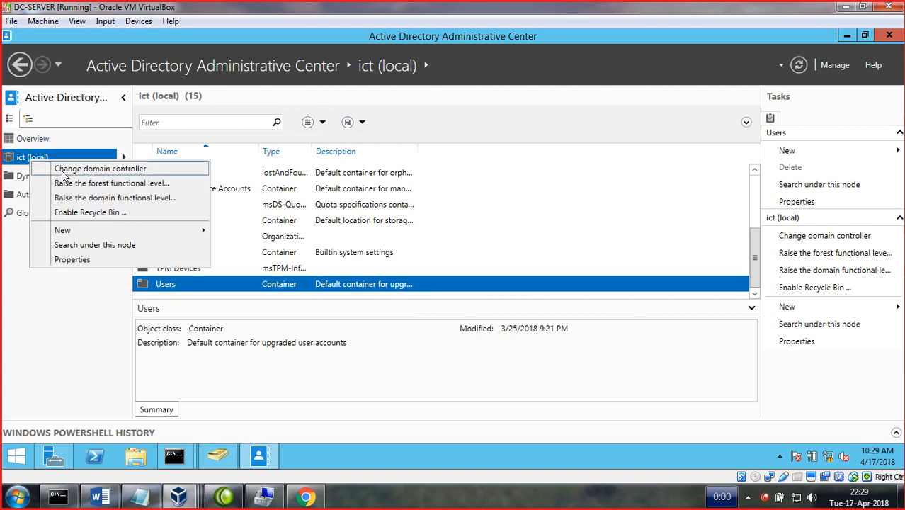
mouse_move(87, 237)
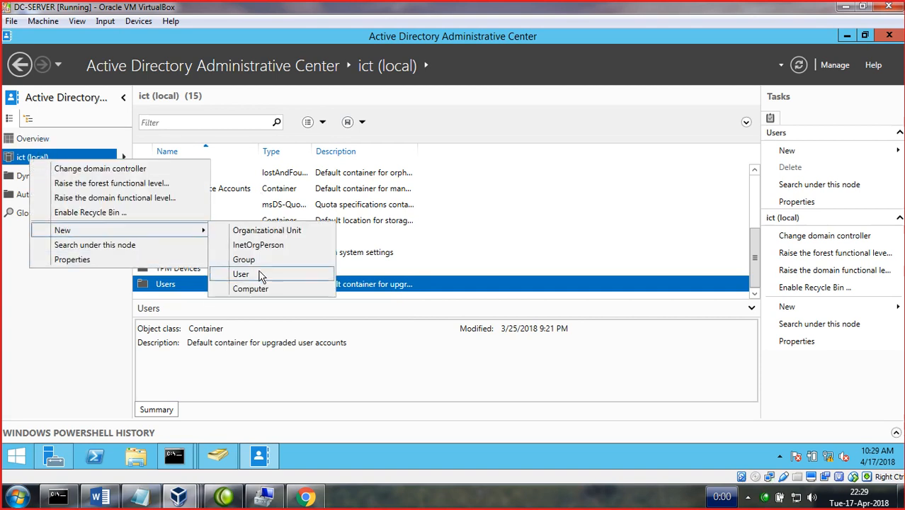
click(258, 234)
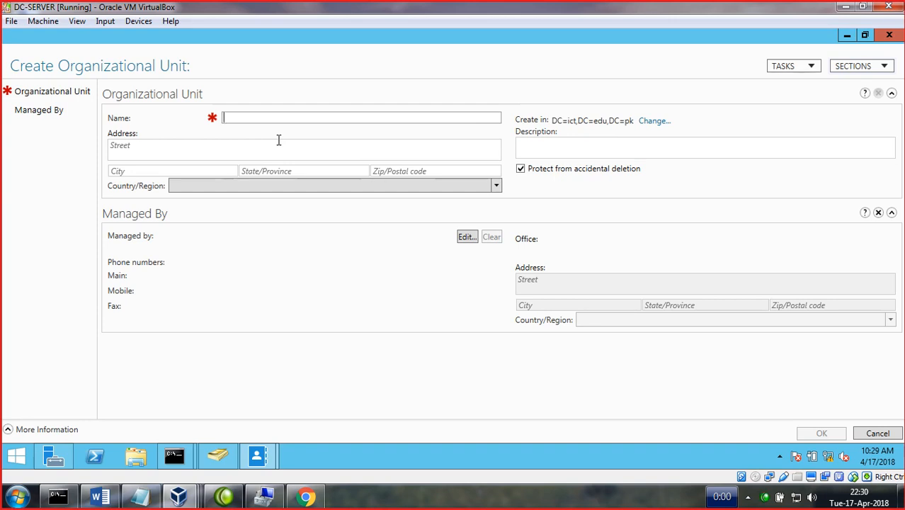
- Name the new unit 'Students' and keep Protect from accidental deletion checked
text(Students)
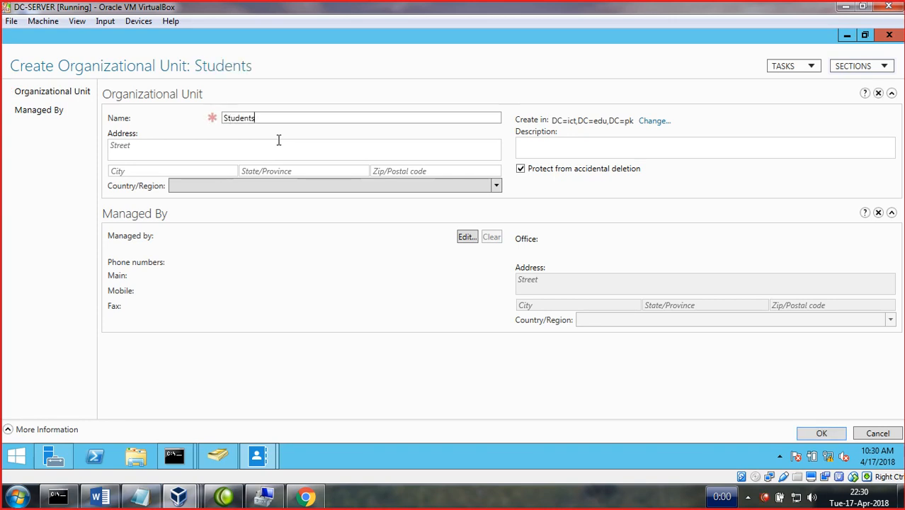
click(167, 168)
click(149, 146)
click(217, 170)
click(298, 169)
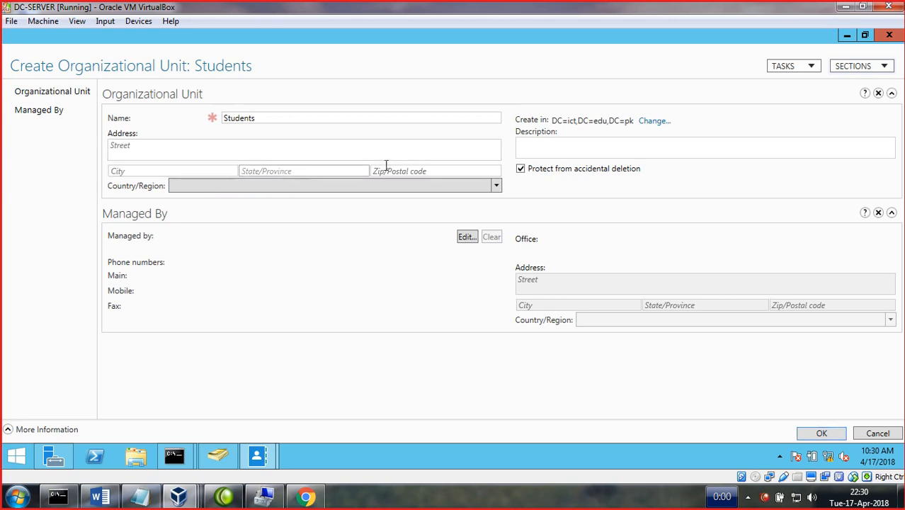
click(521, 172)
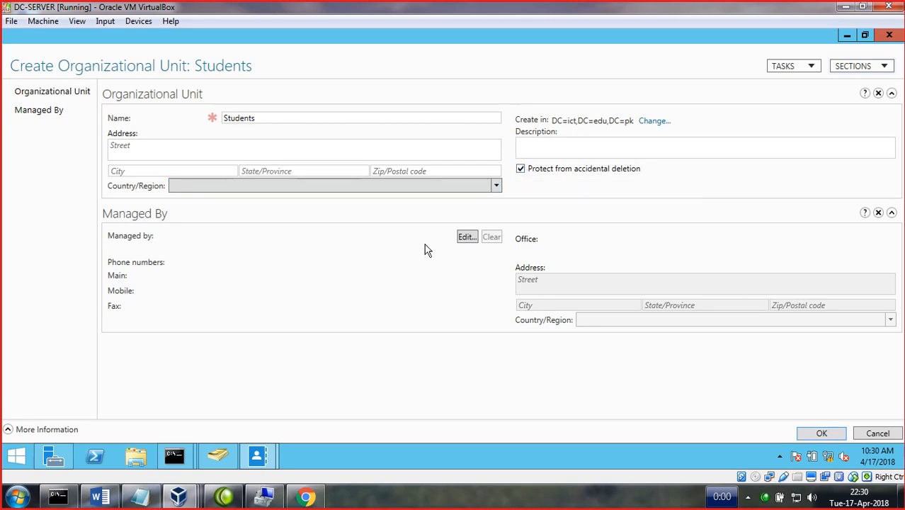
- Set a domain user as the unit's manager and create the Students OU
click(469, 238)
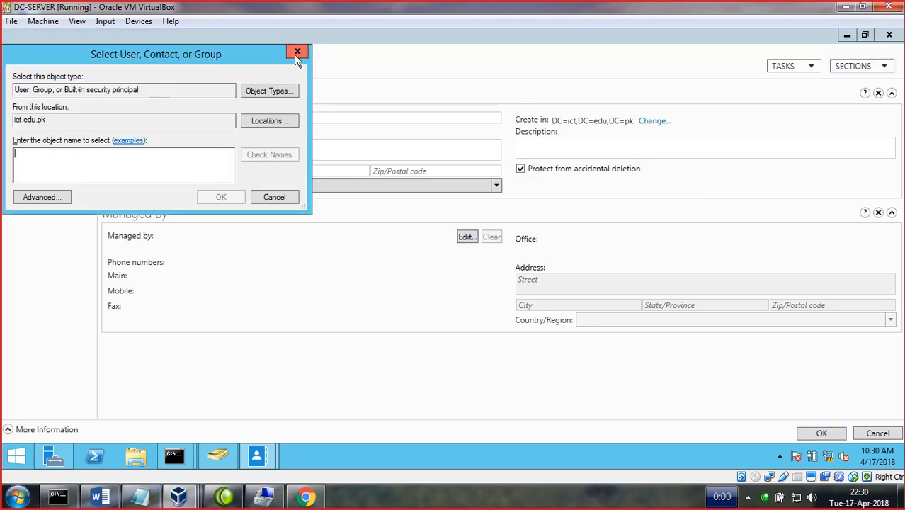
text(jamil)
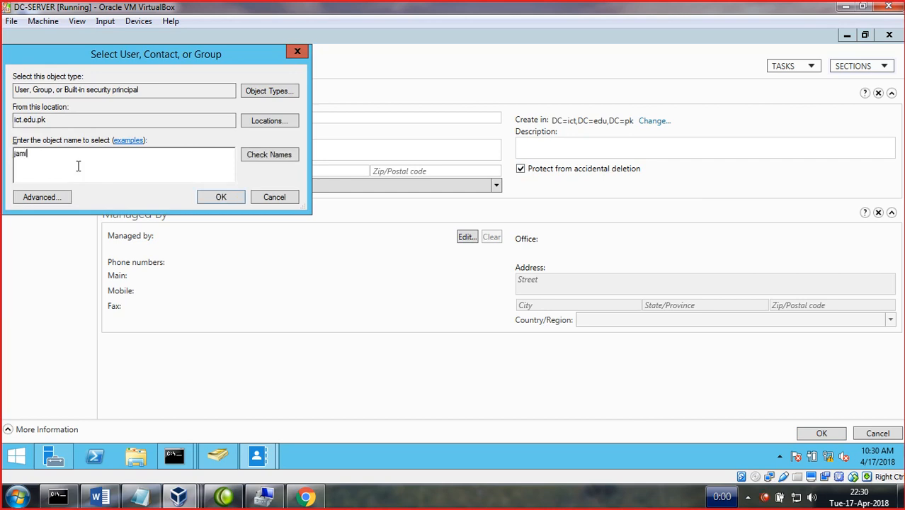
key(Return)
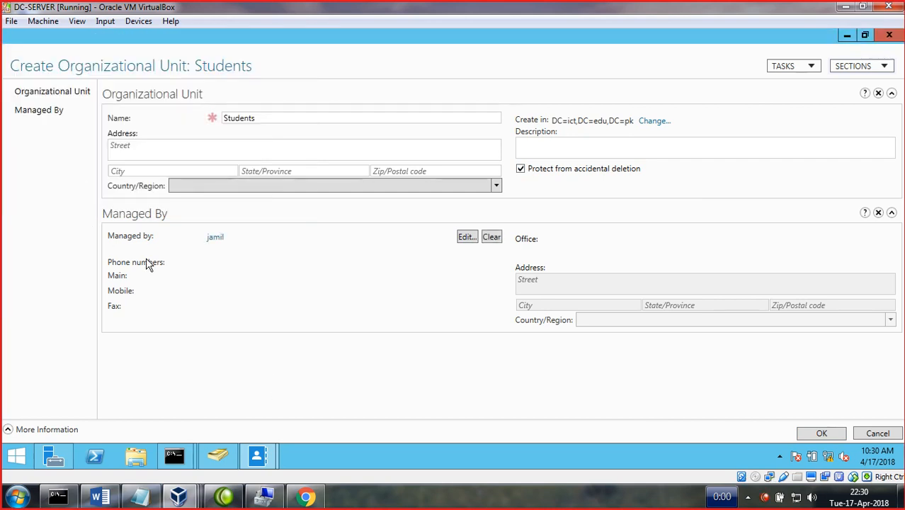
click(818, 433)
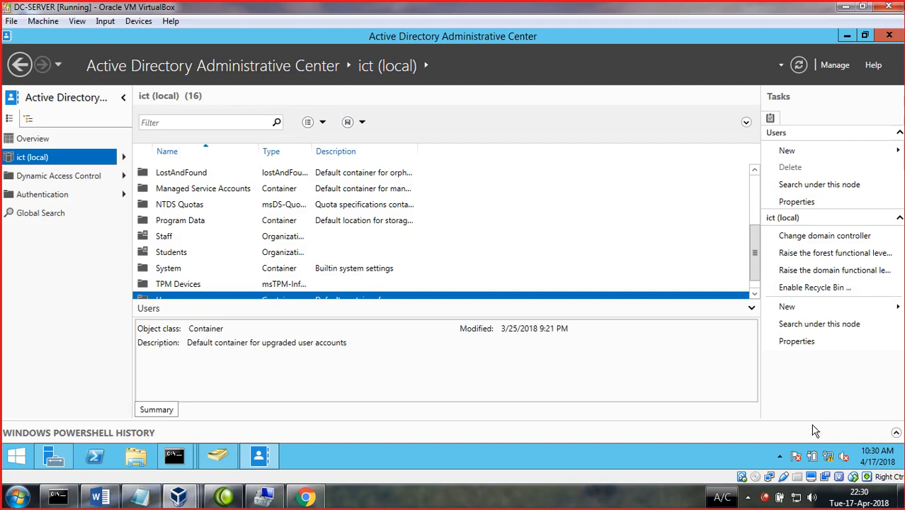
scroll(243, 278, down, 1)
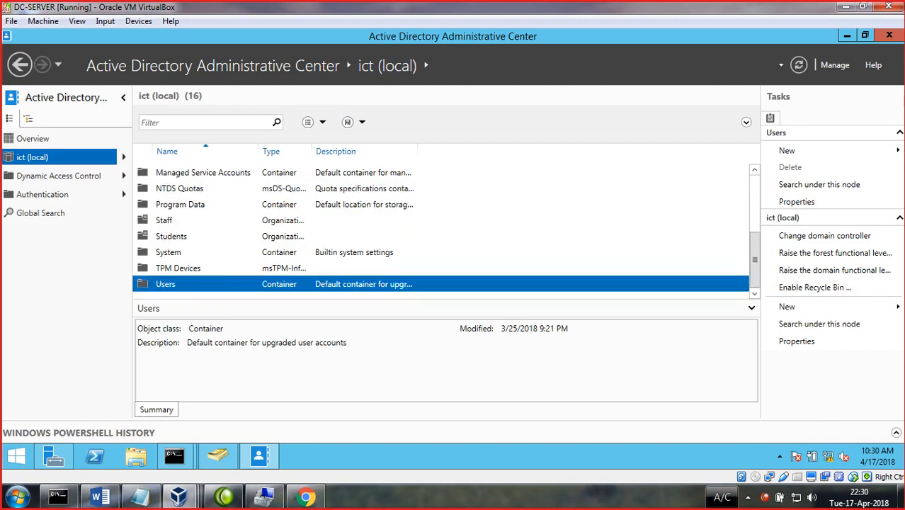
- Close the Administrative Center and show the DirectAccess and VPN (RAS) configuration notice
click(887, 37)
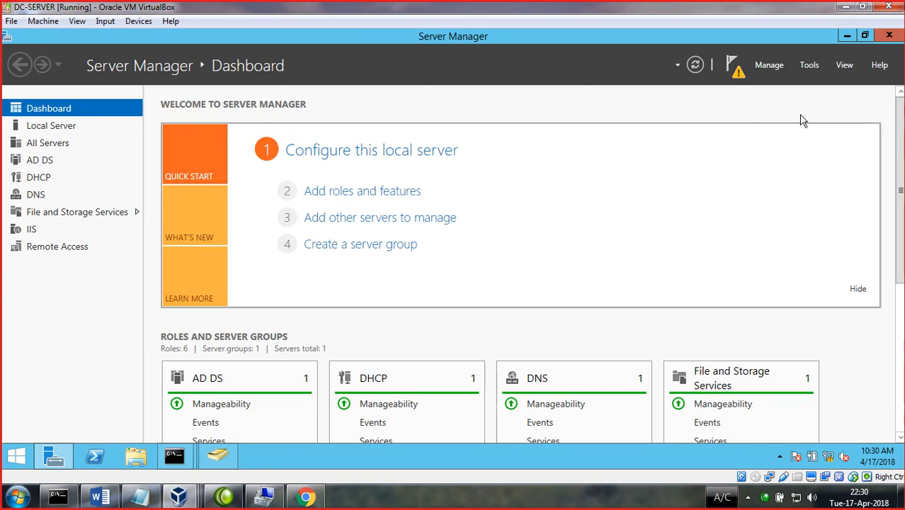
click(810, 67)
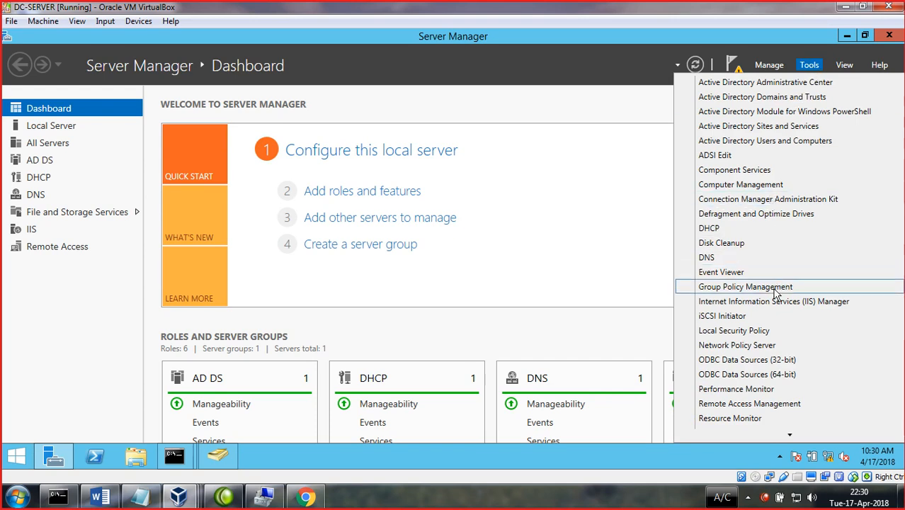
click(630, 251)
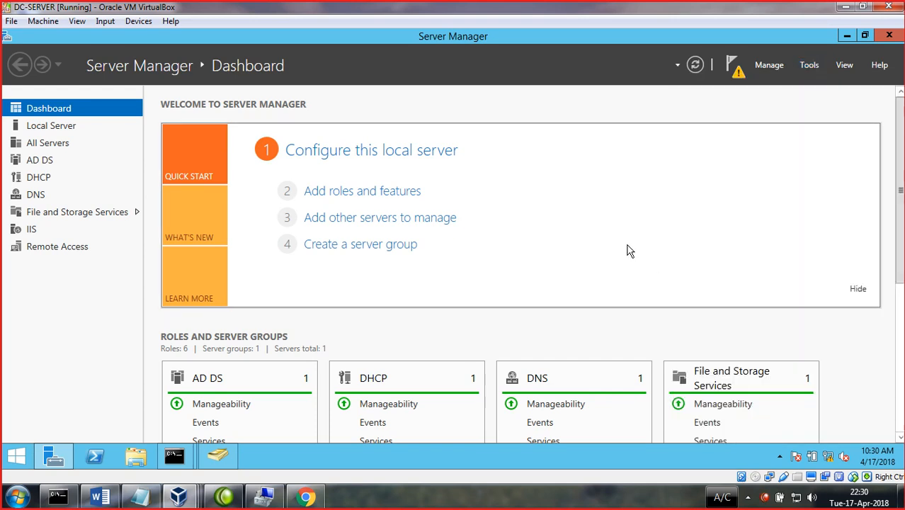
click(737, 74)
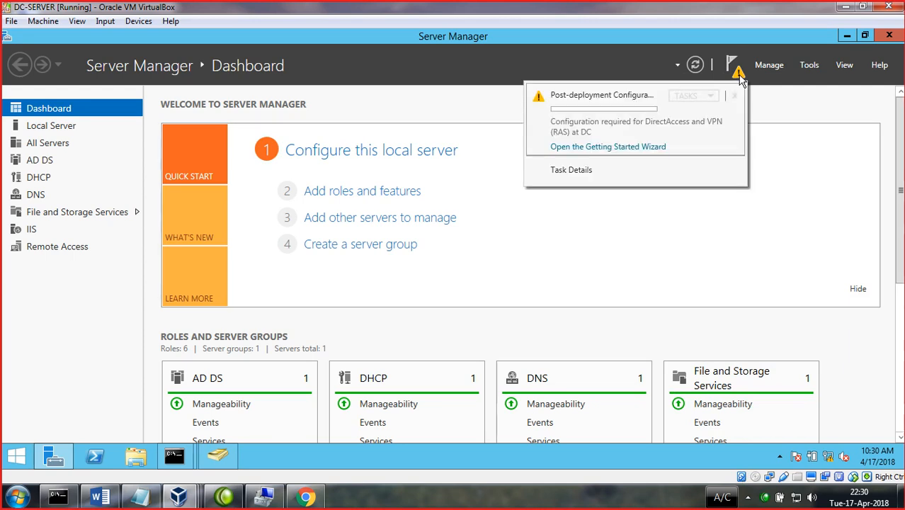
- Choose Deploy VPN only, then in the RRAS setup wizard for DC (local) try NAT and VPN+NAT
click(589, 147)
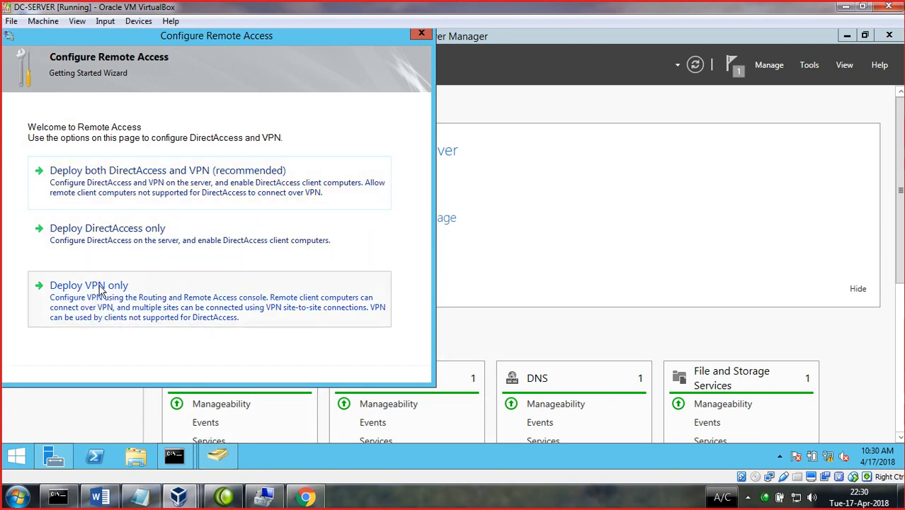
click(133, 318)
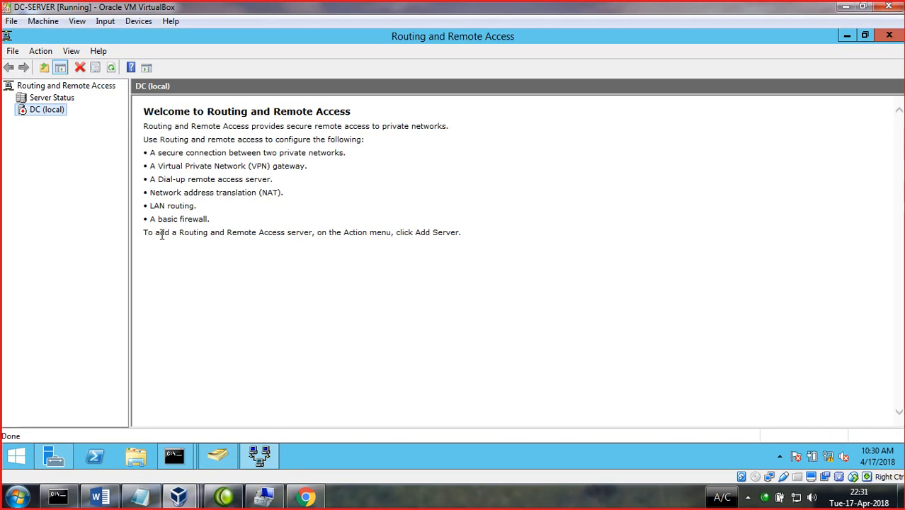
right_click(48, 108)
click(75, 119)
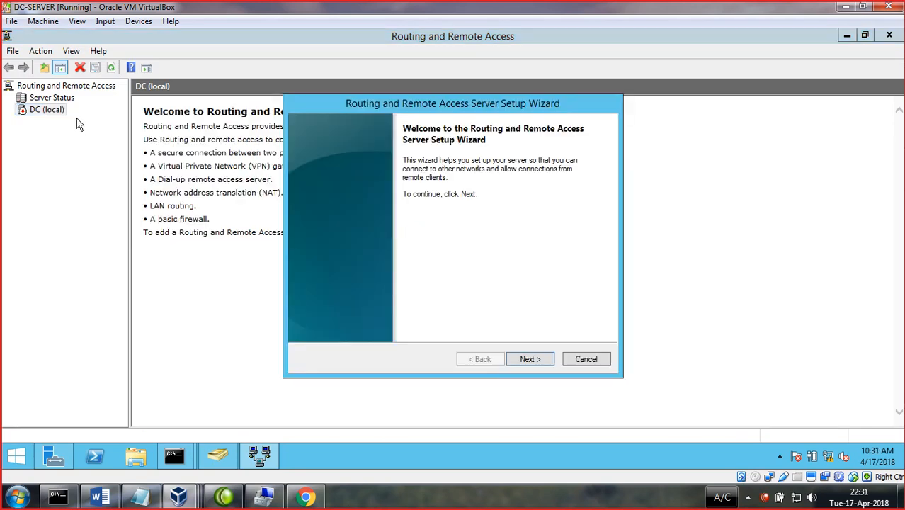
click(516, 357)
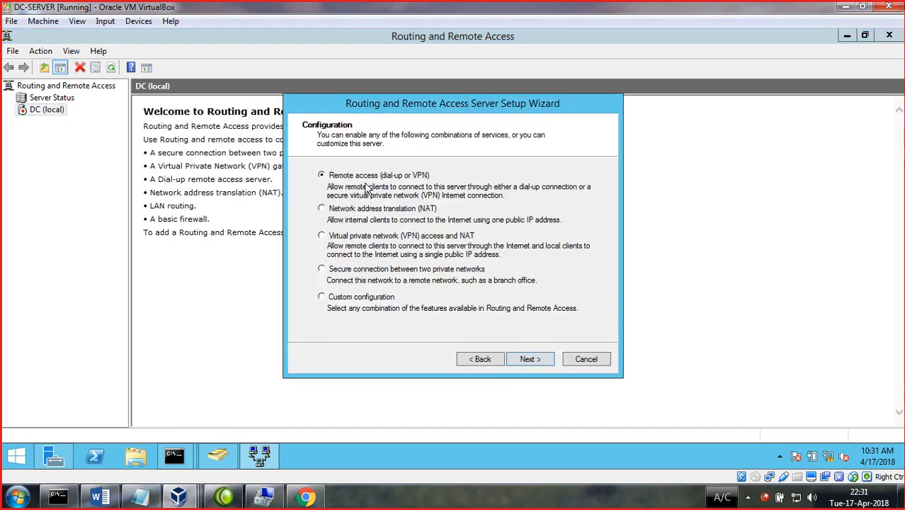
click(419, 211)
click(422, 243)
- Cancel the RRAS setup, close its console, and refresh the Server Manager dashboard notifications
click(600, 362)
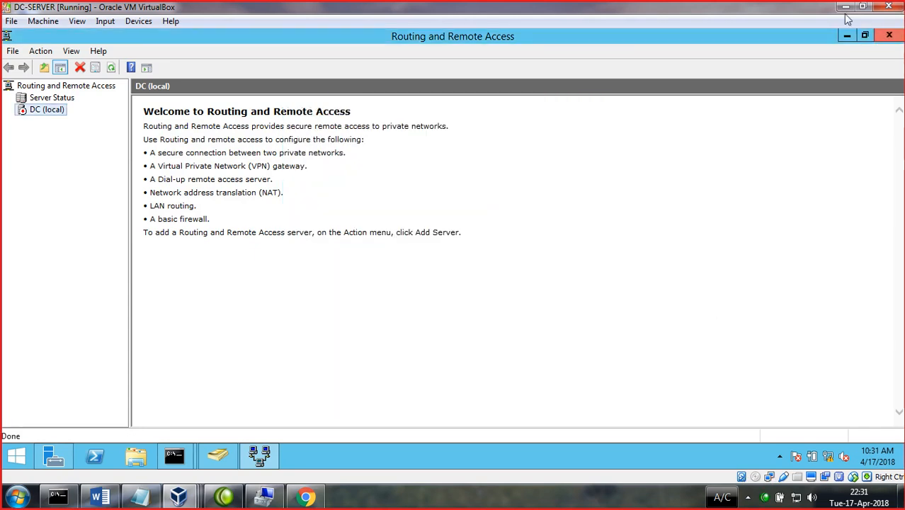
click(888, 35)
click(736, 71)
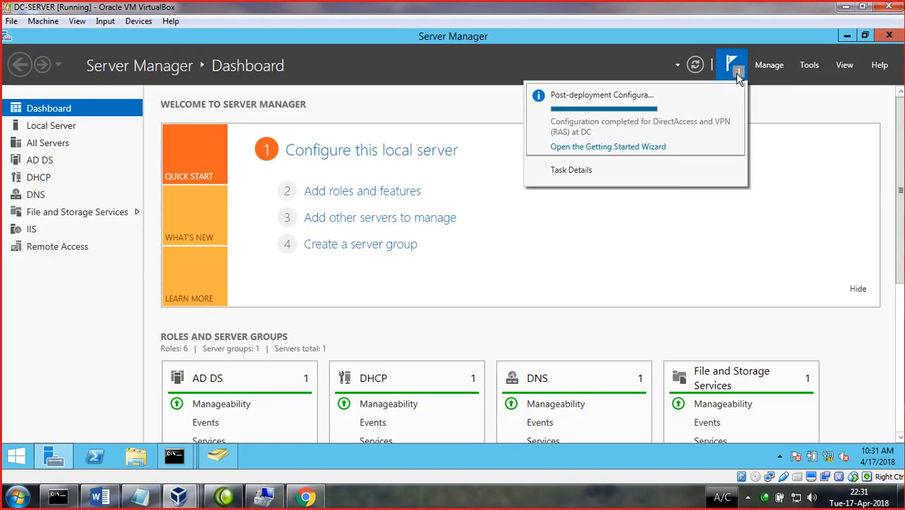
click(695, 68)
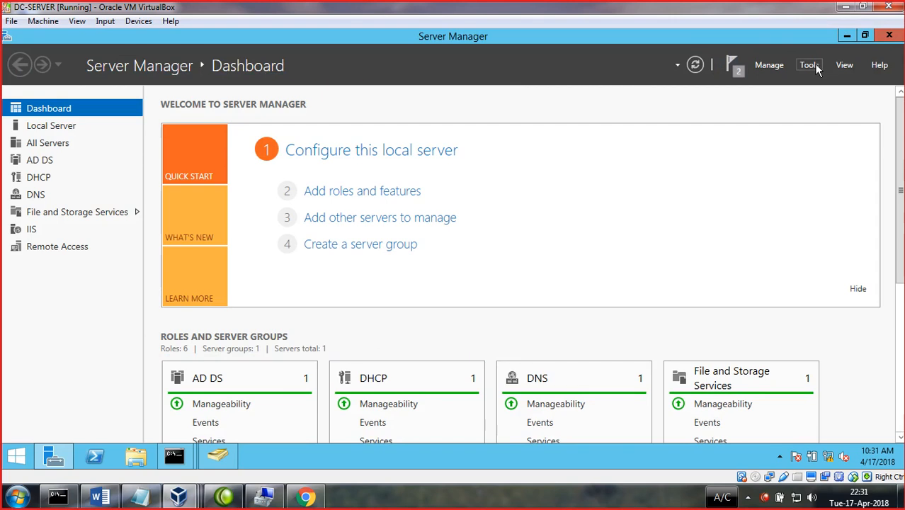
click(811, 65)
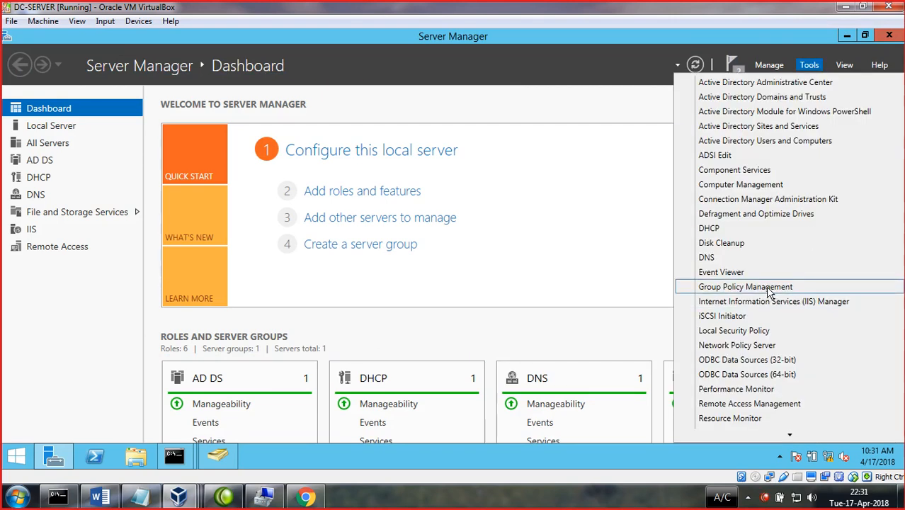
- Launch Group Policy Management maximised and expand the ict.edu.pk forest and its Domains node
click(768, 293)
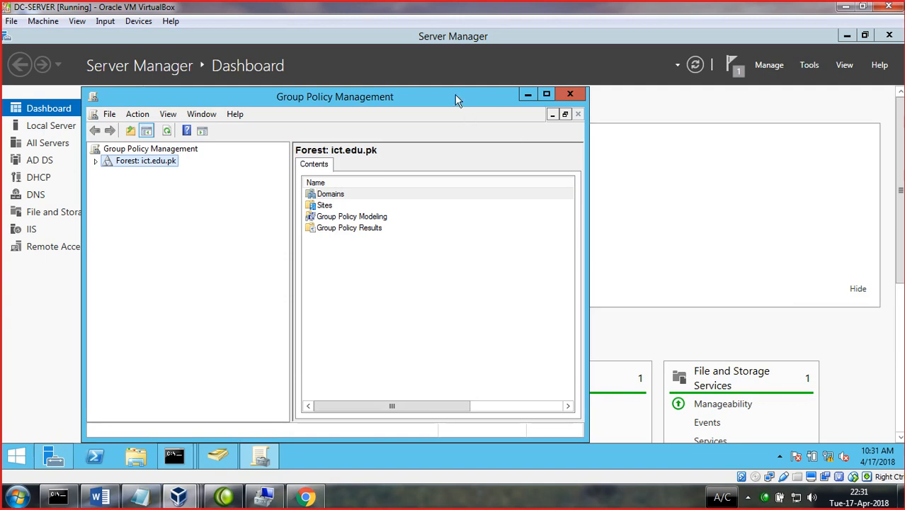
click(545, 94)
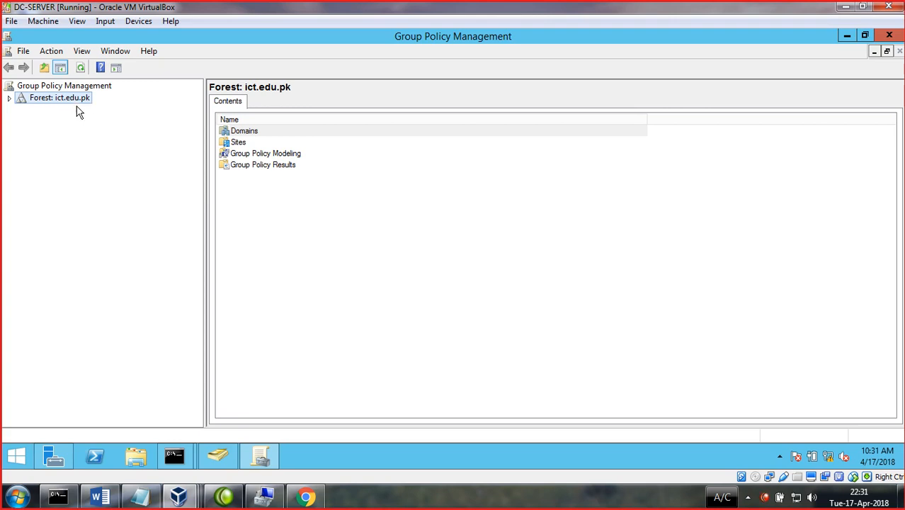
click(9, 100)
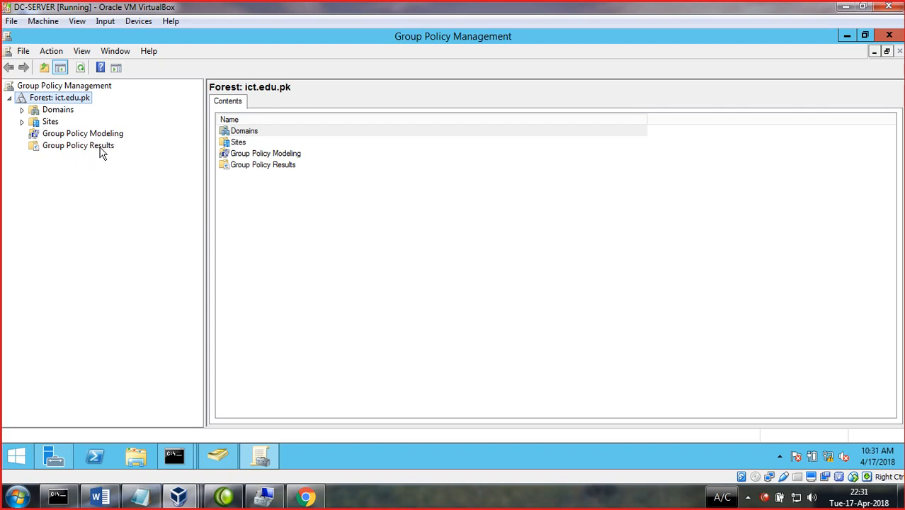
click(22, 110)
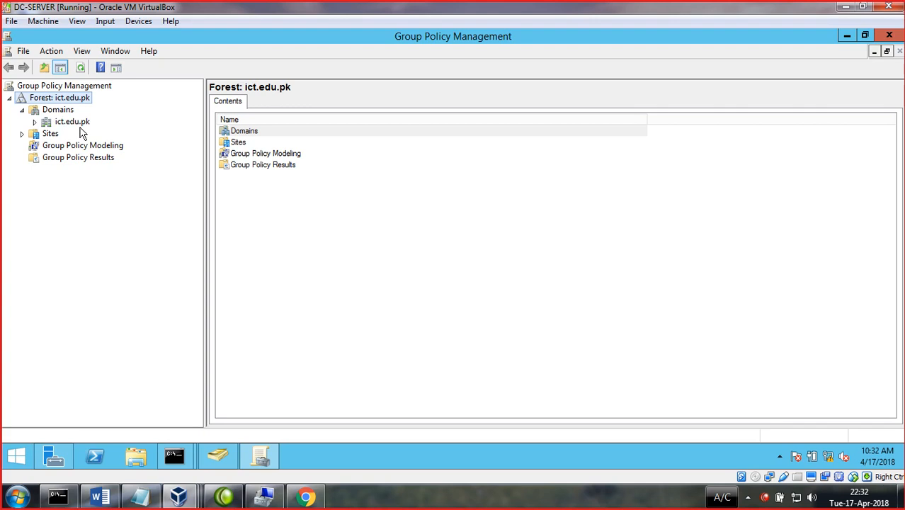
- View Sites, Group Policy Modeling and Group Policy Results, then expand and collapse the ict.edu.pk domain
click(37, 136)
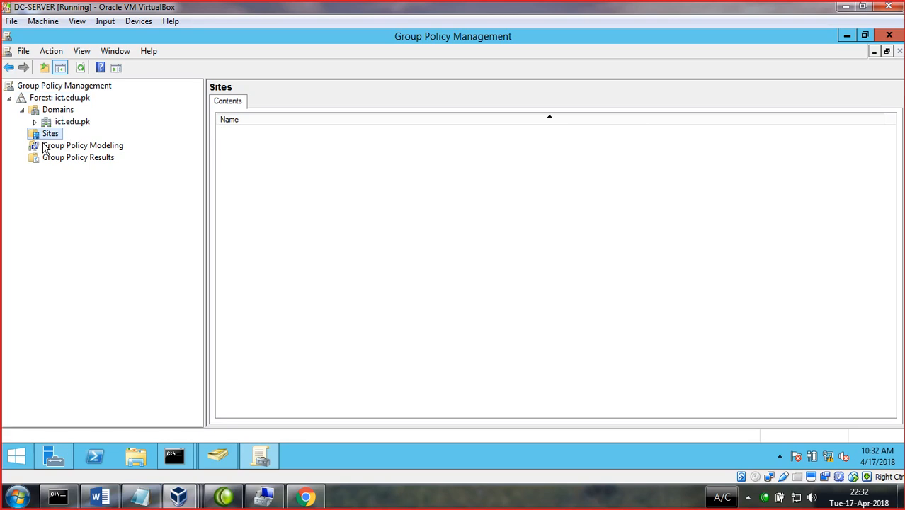
click(46, 147)
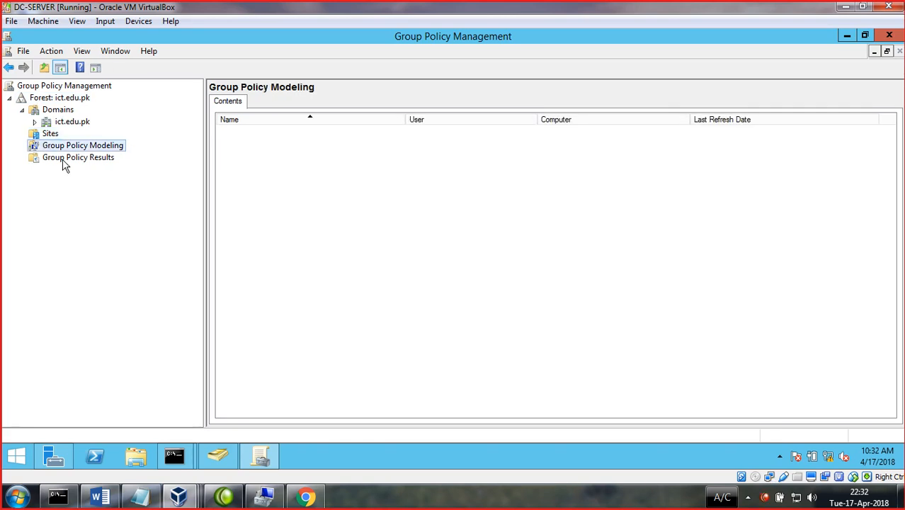
click(64, 162)
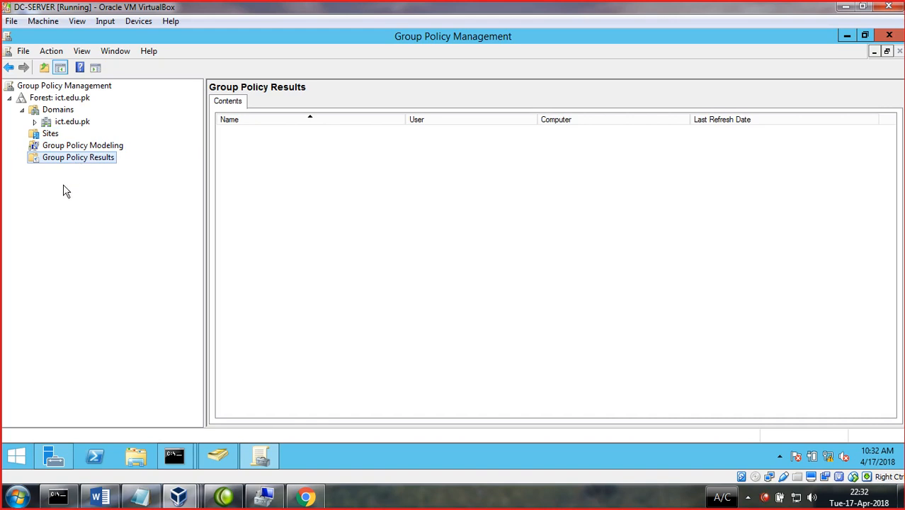
click(35, 123)
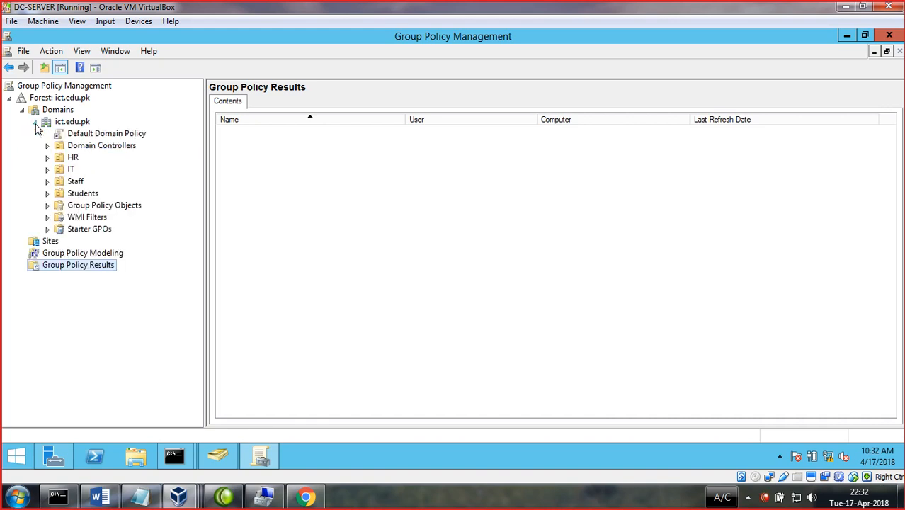
click(34, 123)
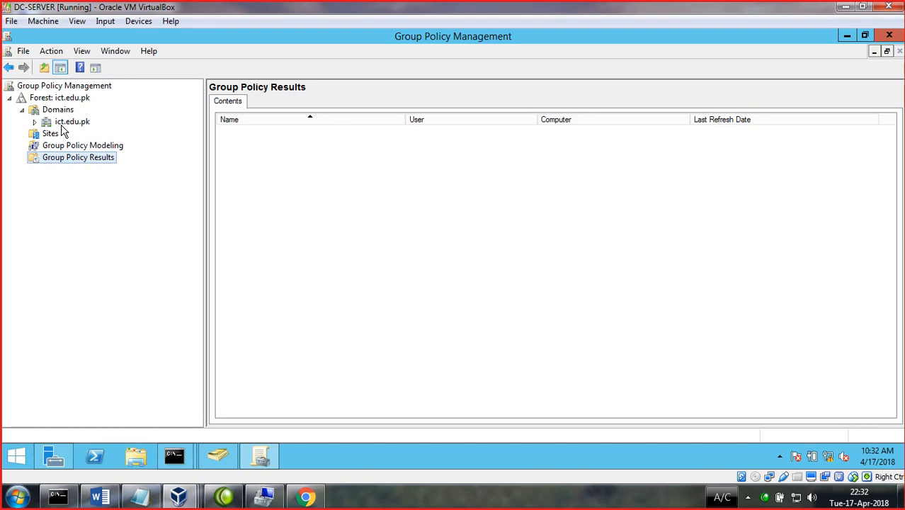
click(453, 502)
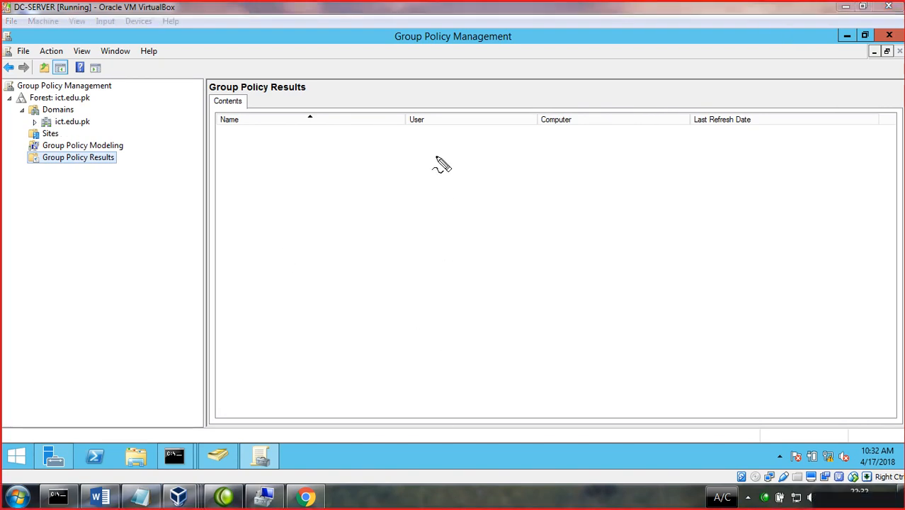
mouse_move(444, 153)
mouse_down()
mouse_move(394, 178)
mouse_move(394, 237)
mouse_move(448, 196)
mouse_move(400, 240)
mouse_move(398, 225)
mouse_up()
drag(403, 126, 406, 140)
mouse_move(425, 112)
mouse_down()
mouse_move(420, 131)
mouse_move(435, 126)
mouse_up()
mouse_move(479, 83)
mouse_down()
mouse_move(485, 112)
mouse_move(504, 98)
mouse_move(506, 108)
mouse_up()
mouse_move(526, 69)
mouse_down()
mouse_move(530, 84)
mouse_move(533, 68)
mouse_move(530, 91)
mouse_move(553, 96)
mouse_move(599, 67)
mouse_up()
drag(419, 236, 423, 263)
mouse_move(532, 270)
mouse_down()
mouse_move(199, 275)
mouse_move(199, 321)
mouse_up()
drag(301, 278, 306, 295)
drag(380, 275, 400, 318)
drag(480, 277, 488, 310)
drag(527, 269, 564, 312)
mouse_move(623, 254)
mouse_down()
mouse_move(613, 294)
mouse_move(620, 284)
mouse_move(627, 294)
mouse_up()
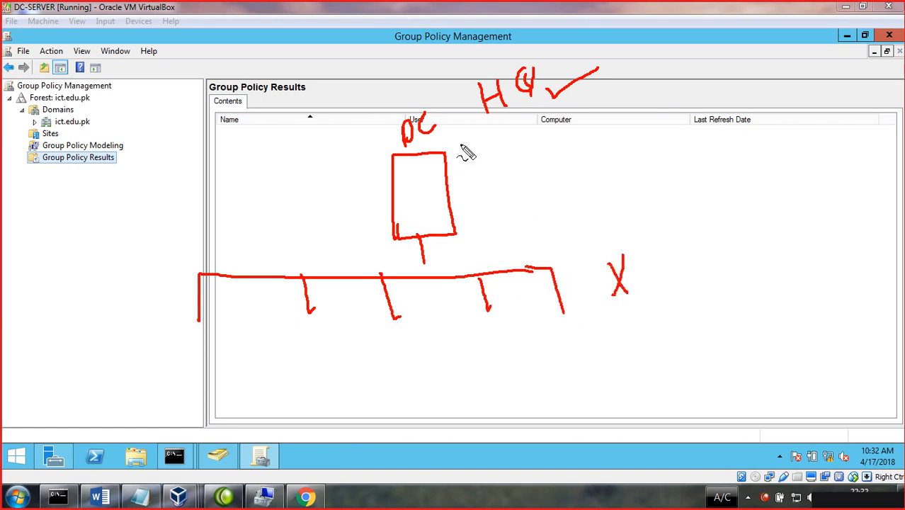
mouse_move(494, 133)
mouse_down()
mouse_move(487, 172)
mouse_move(508, 153)
mouse_move(523, 156)
mouse_move(635, 103)
mouse_up()
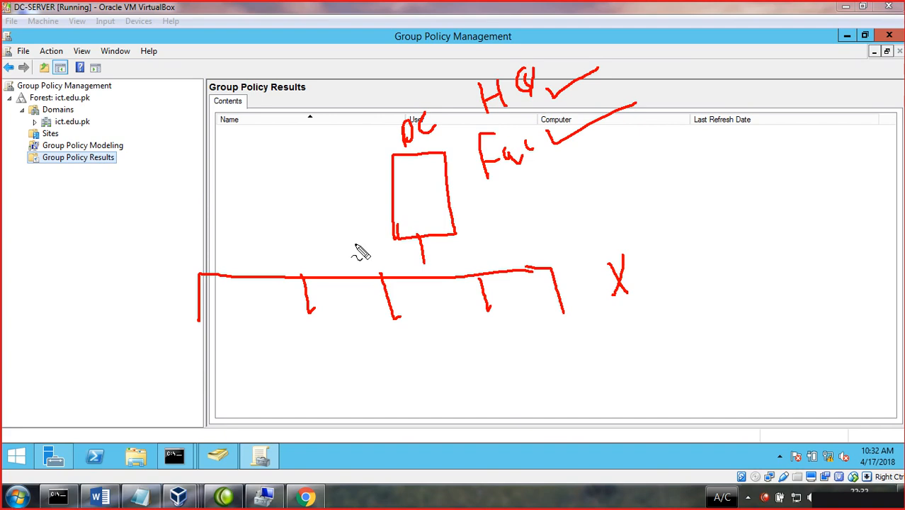
key(Escape)
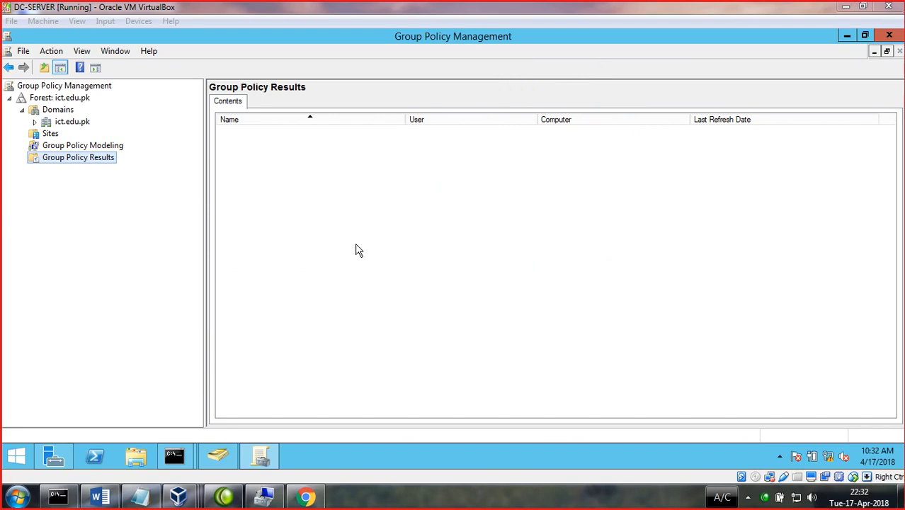
- Open the Default Domain Policy under ict.edu.pk, acknowledge the link warning, then list the three GPOs
click(35, 122)
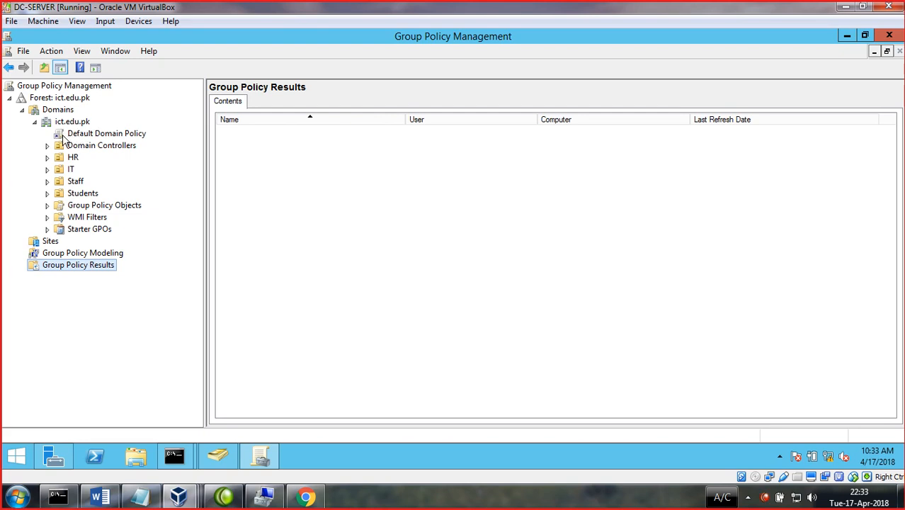
click(104, 134)
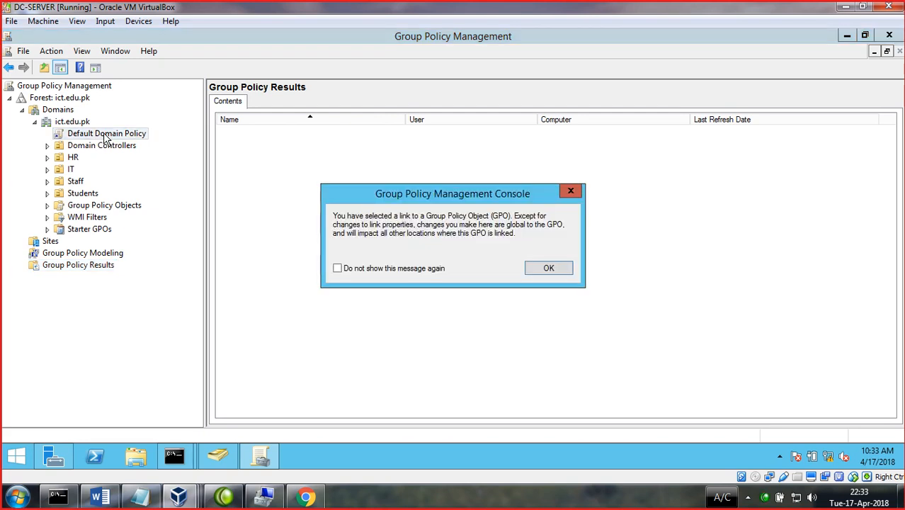
click(572, 193)
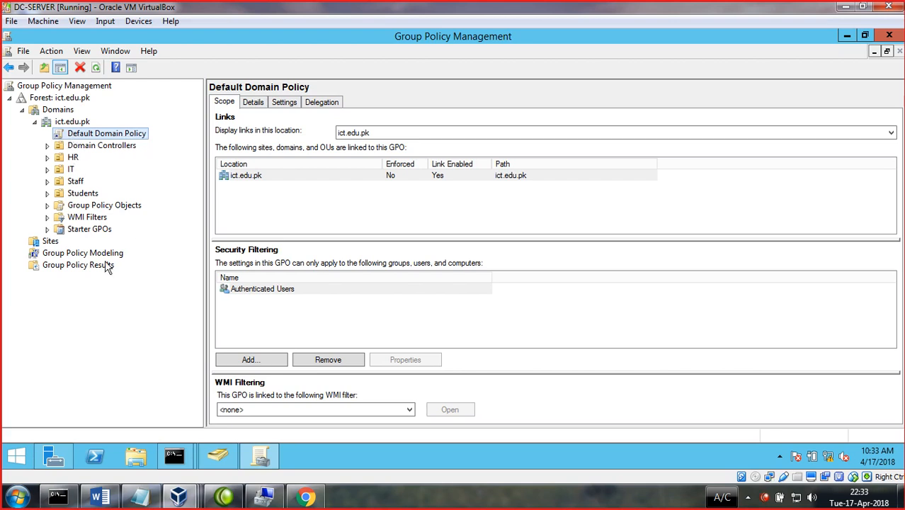
click(104, 208)
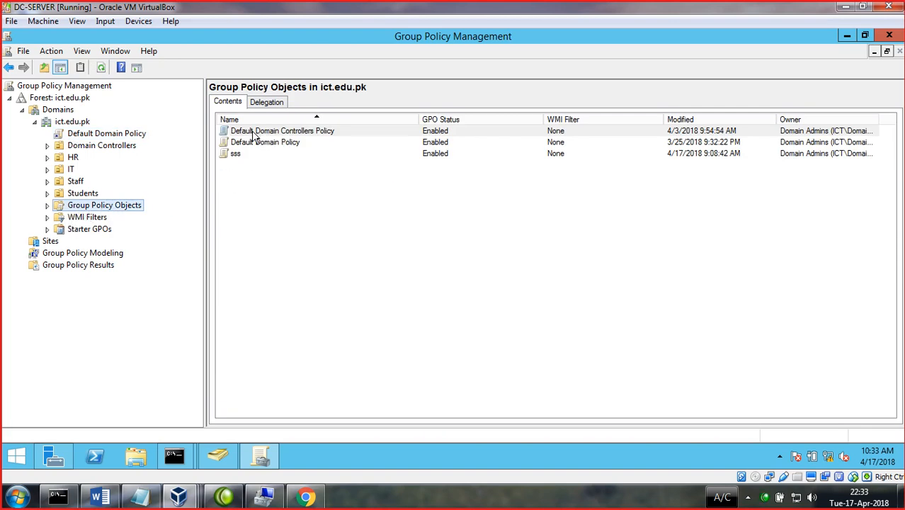
- Show the Default Domain Policy's Scope tab: linked to ict.edu.pk, filtered to Authenticated Users
click(316, 201)
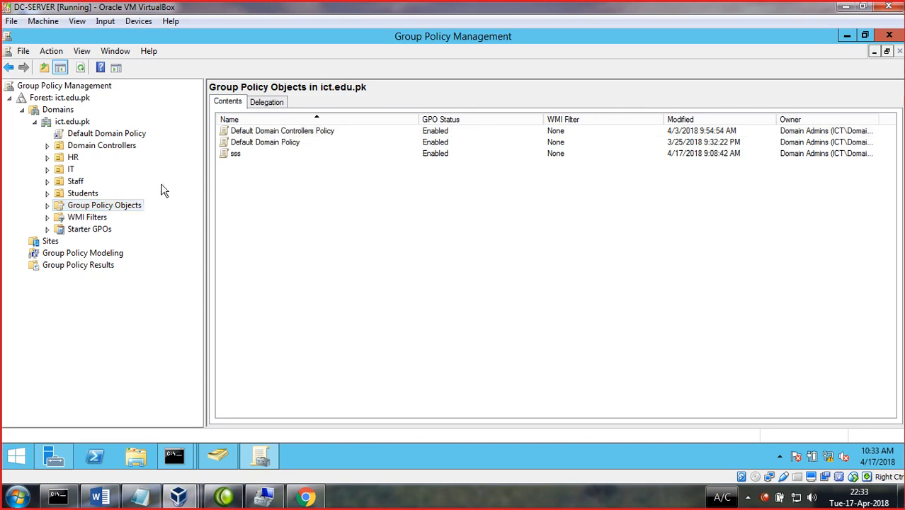
click(96, 204)
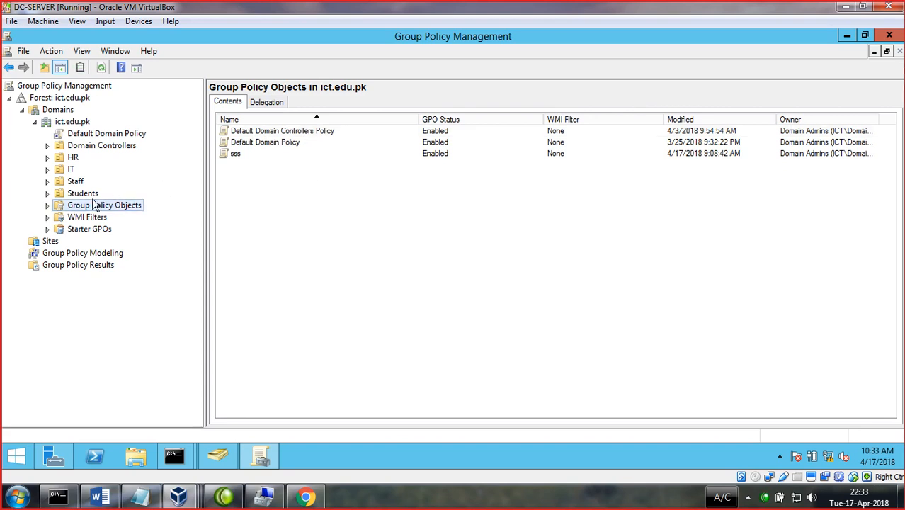
click(80, 135)
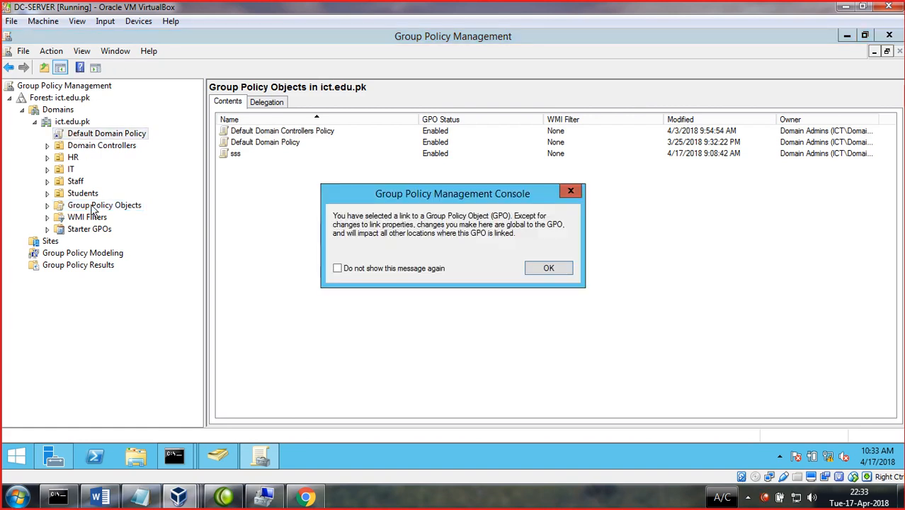
click(570, 190)
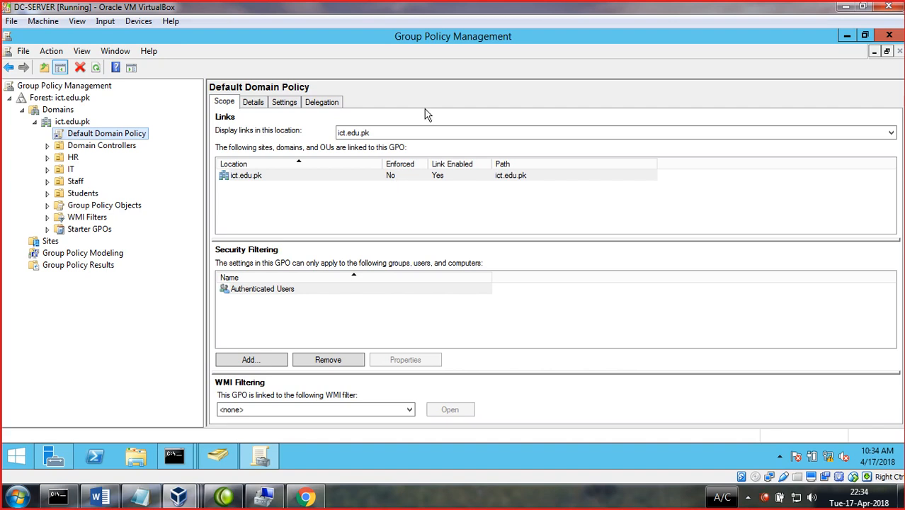
click(581, 499)
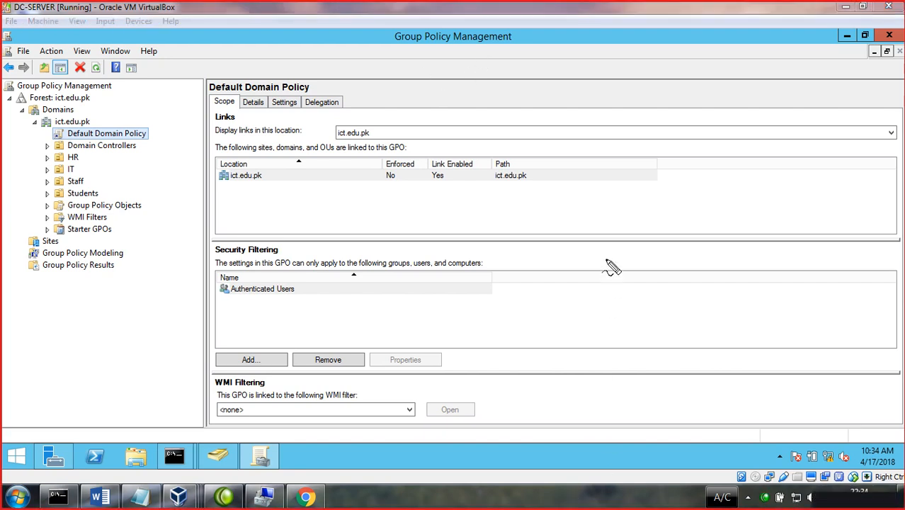
mouse_move(599, 193)
mouse_down()
mouse_move(545, 206)
mouse_move(545, 231)
mouse_move(618, 206)
mouse_move(612, 198)
mouse_up()
mouse_move(602, 99)
mouse_down()
mouse_move(550, 113)
mouse_move(598, 129)
mouse_move(616, 95)
mouse_up()
mouse_move(557, 31)
mouse_down()
mouse_move(476, 80)
mouse_move(587, 52)
mouse_move(559, 30)
mouse_move(616, 33)
mouse_move(651, 80)
mouse_move(655, 115)
mouse_move(637, 104)
mouse_move(645, 123)
mouse_move(653, 107)
mouse_move(657, 172)
mouse_move(632, 196)
mouse_move(627, 186)
mouse_move(641, 202)
mouse_up()
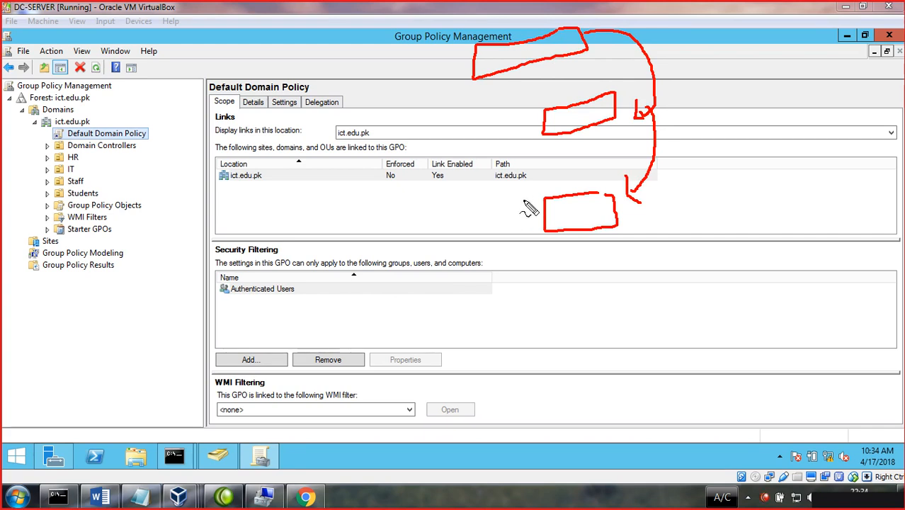
mouse_move(513, 196)
mouse_down()
mouse_move(526, 212)
mouse_move(513, 216)
mouse_up()
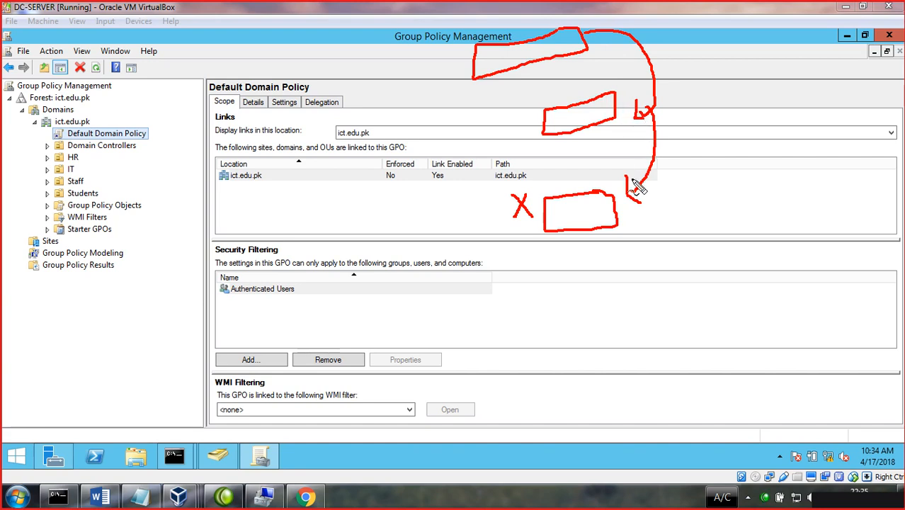
mouse_move(617, 209)
mouse_down()
mouse_move(661, 203)
mouse_move(673, 221)
mouse_up()
mouse_move(697, 183)
mouse_down()
mouse_move(694, 209)
mouse_move(717, 182)
mouse_move(730, 194)
mouse_up()
drag(719, 164, 722, 186)
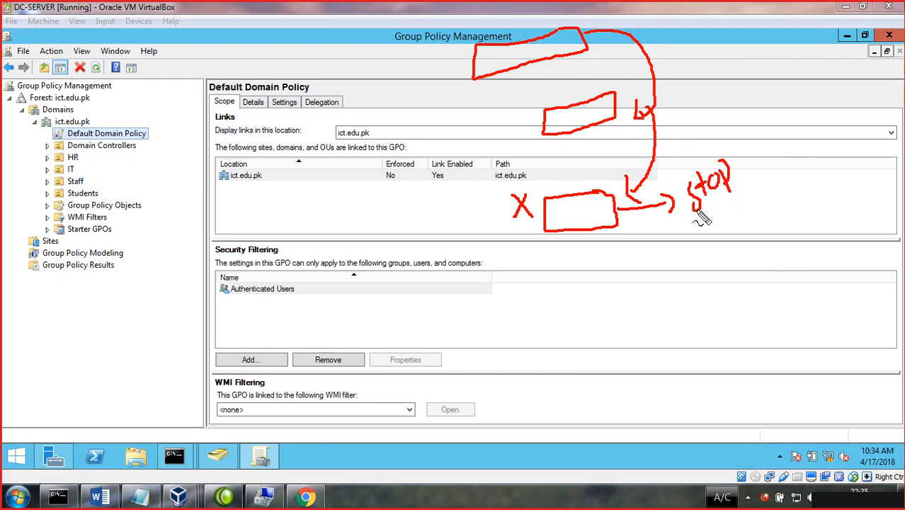
drag(696, 214, 736, 200)
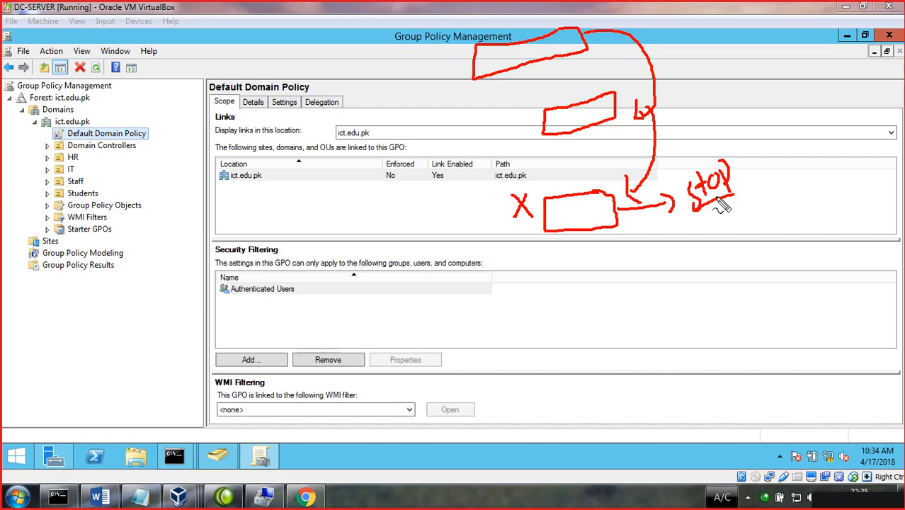
drag(719, 194, 771, 160)
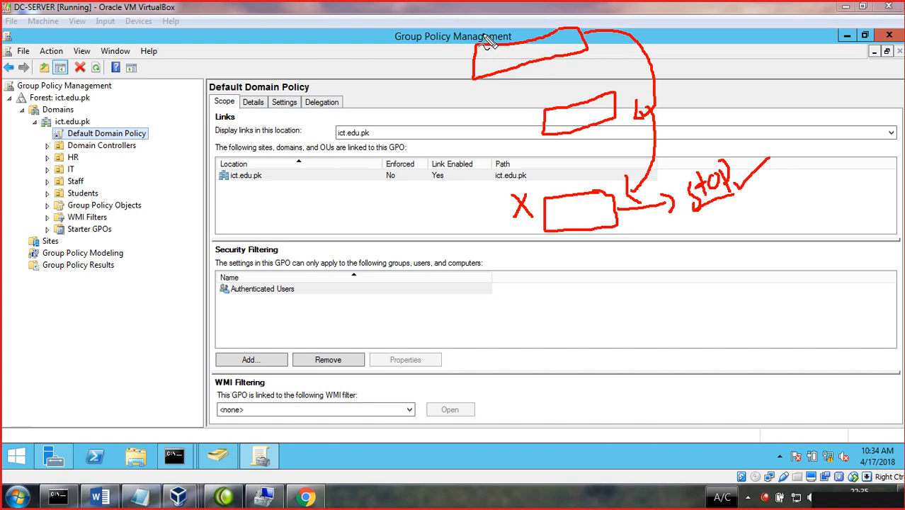
drag(493, 54, 433, 58)
mouse_move(545, 126)
mouse_down()
mouse_move(496, 126)
mouse_move(501, 133)
mouse_up()
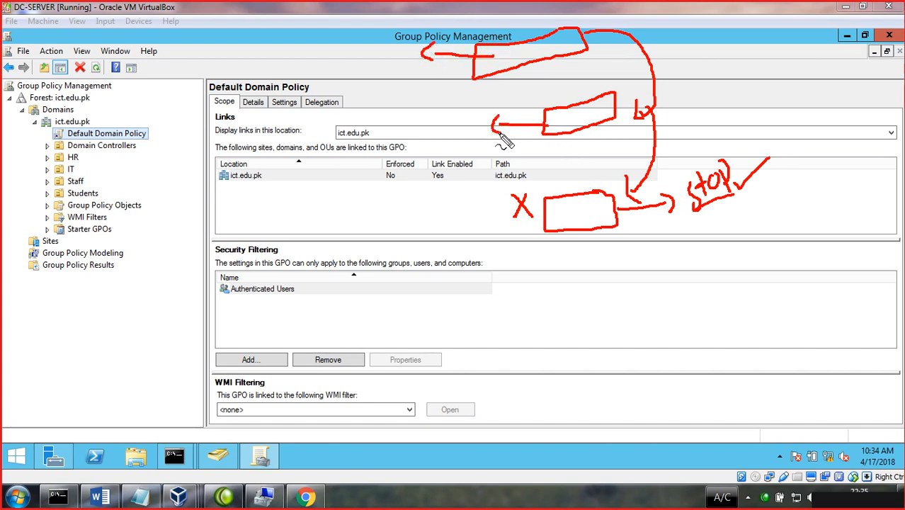
drag(526, 89, 575, 69)
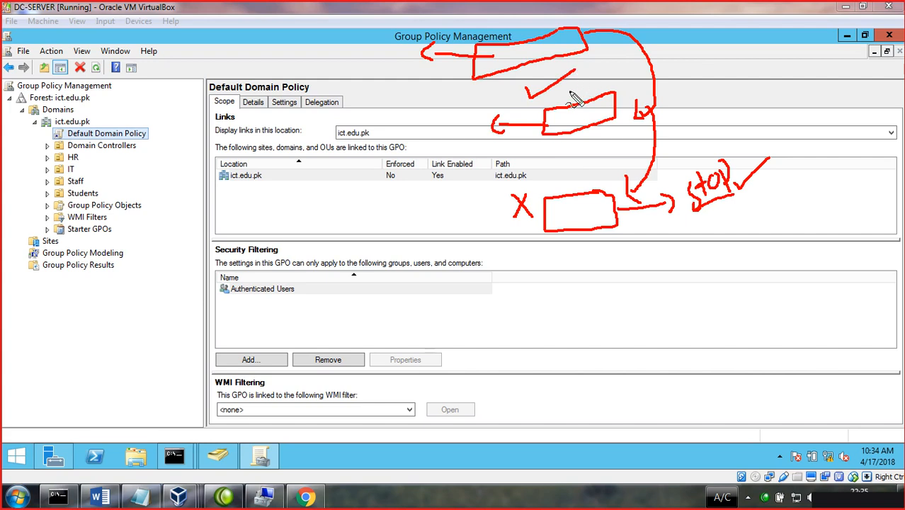
drag(625, 223, 671, 225)
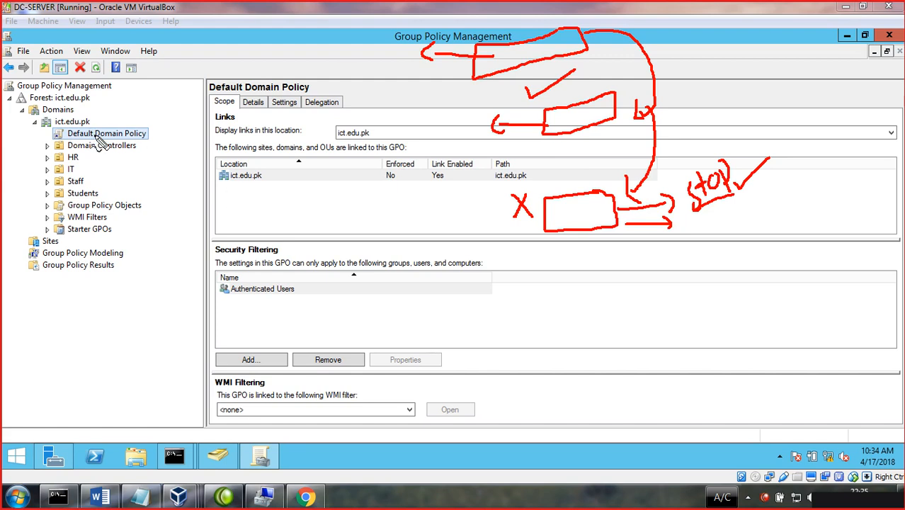
key(Escape)
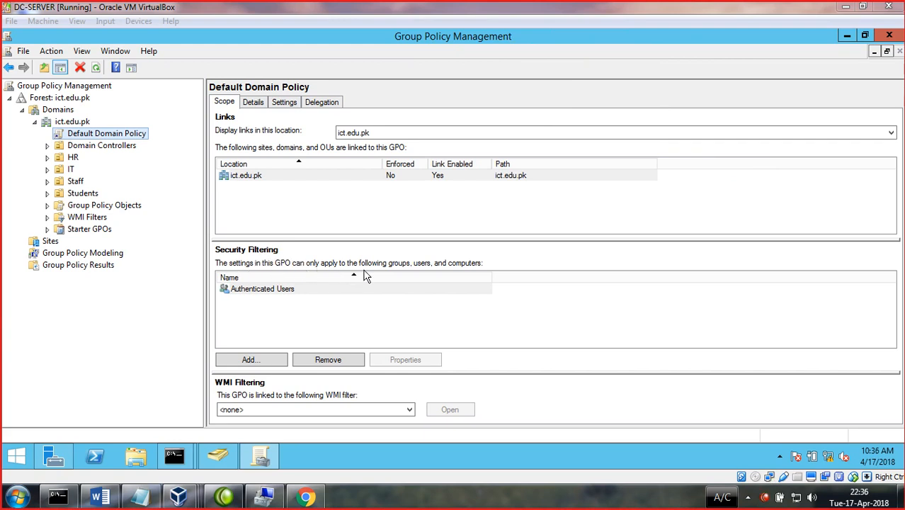
- Add a domain user to the Default Domain Policy's Security Filtering, then view its Details
click(270, 296)
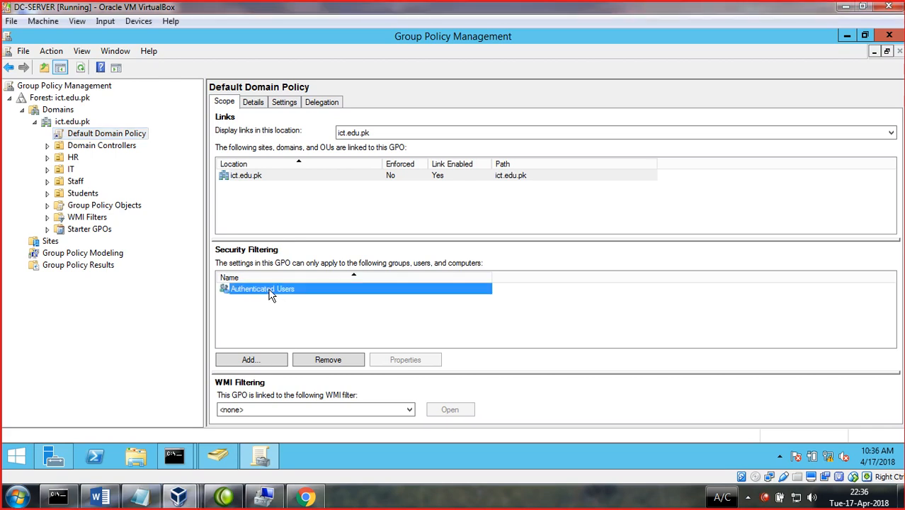
click(268, 363)
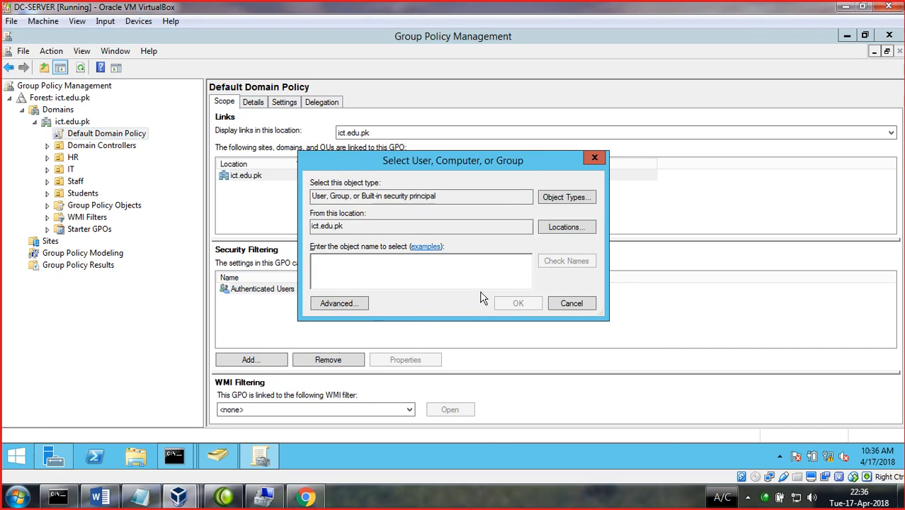
text(ihsan)
key(Return)
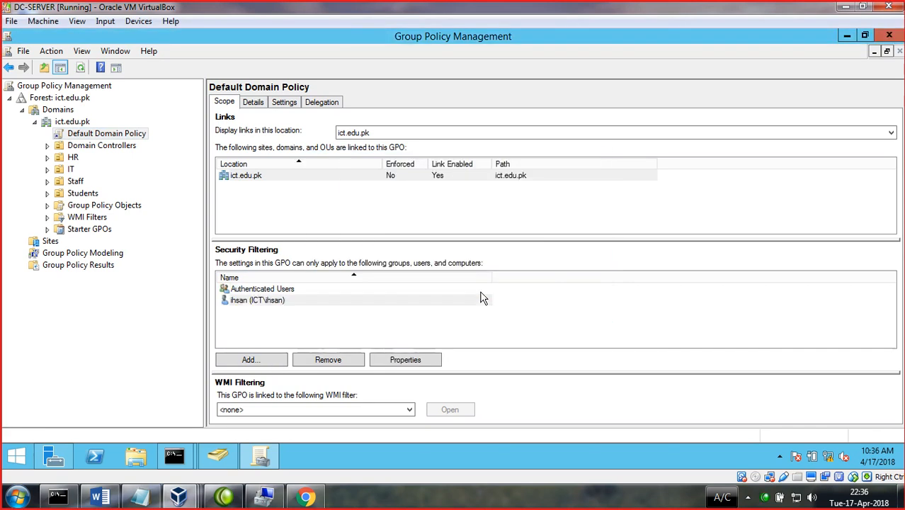
click(259, 303)
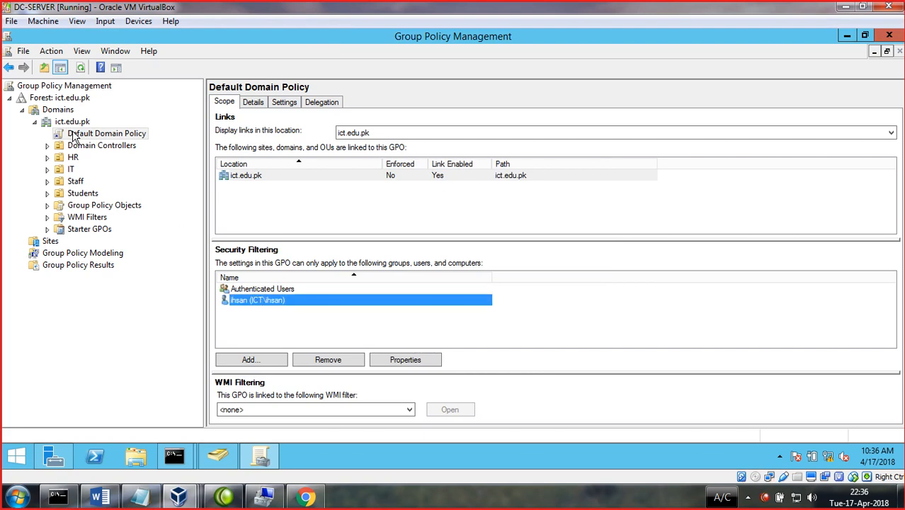
click(253, 103)
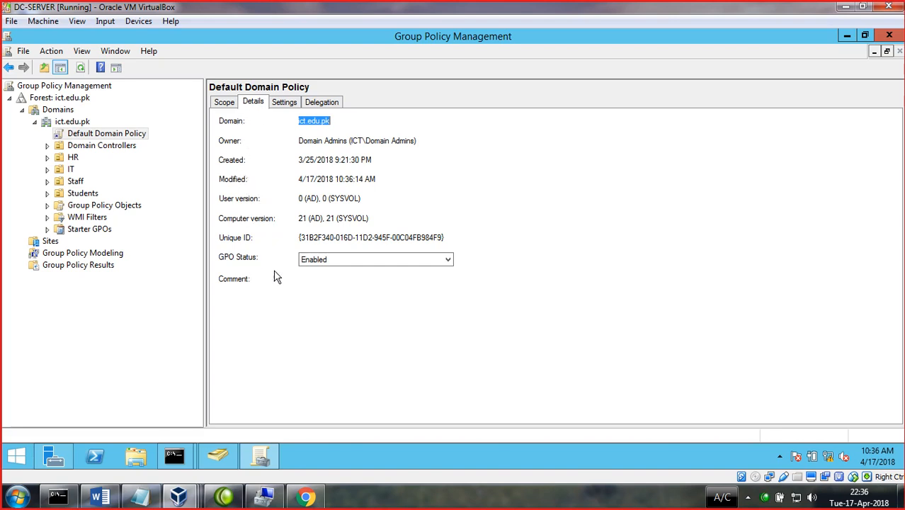
- Leave the GPO status as Enabled and bring up the policy's Settings report
click(329, 263)
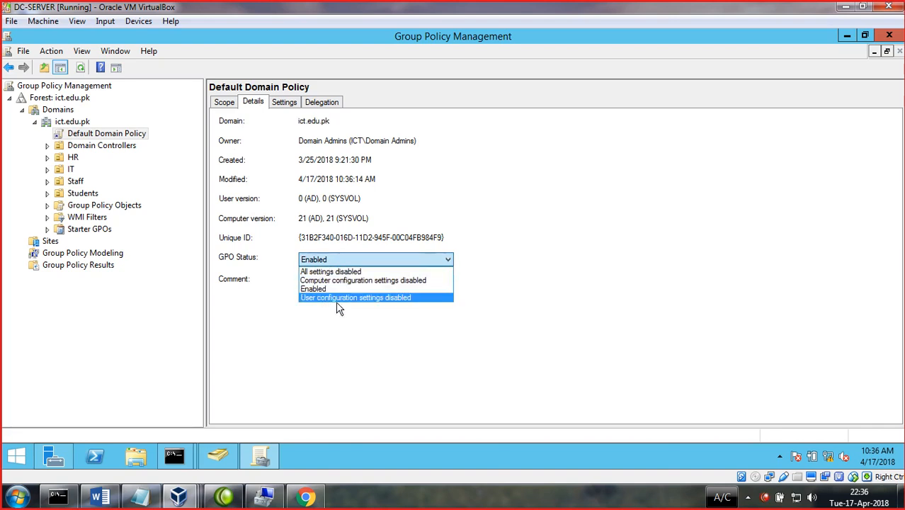
click(368, 325)
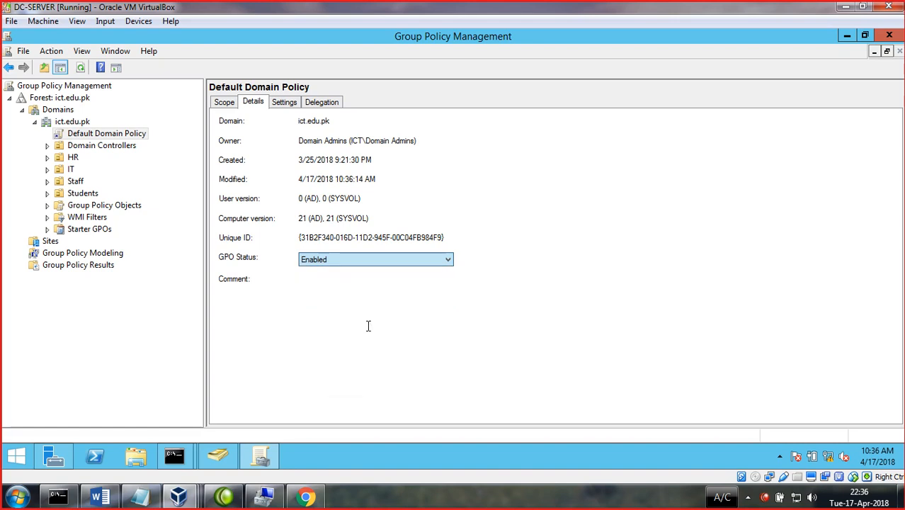
click(291, 103)
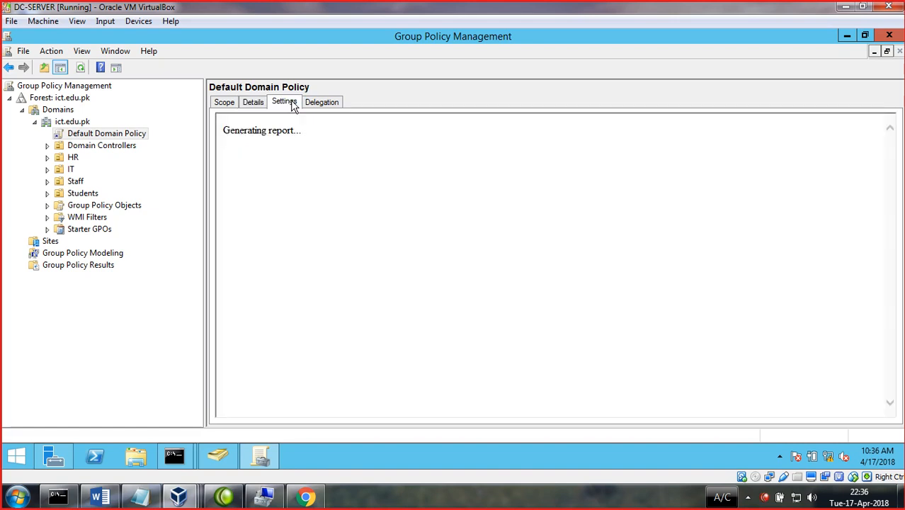
- Add about:security_mmc.exe to Trusted sites, then view the policy's Delegation permissions
click(549, 257)
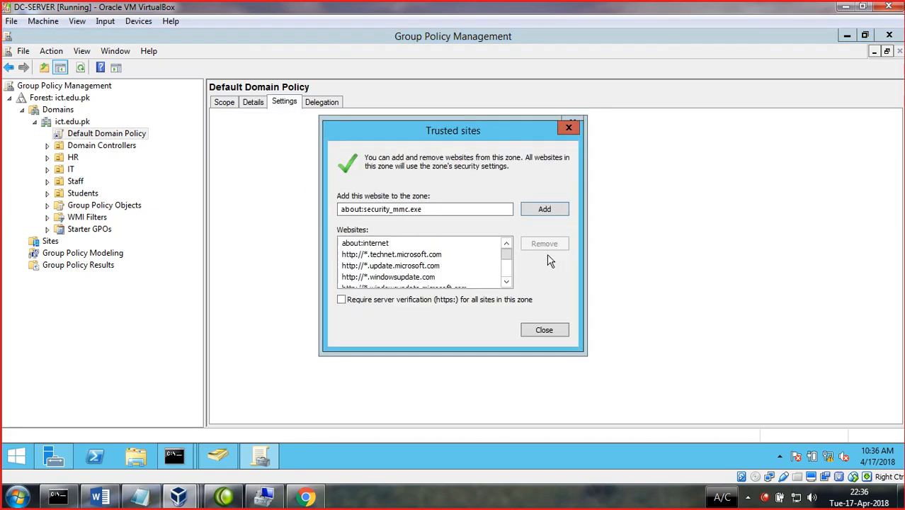
click(544, 208)
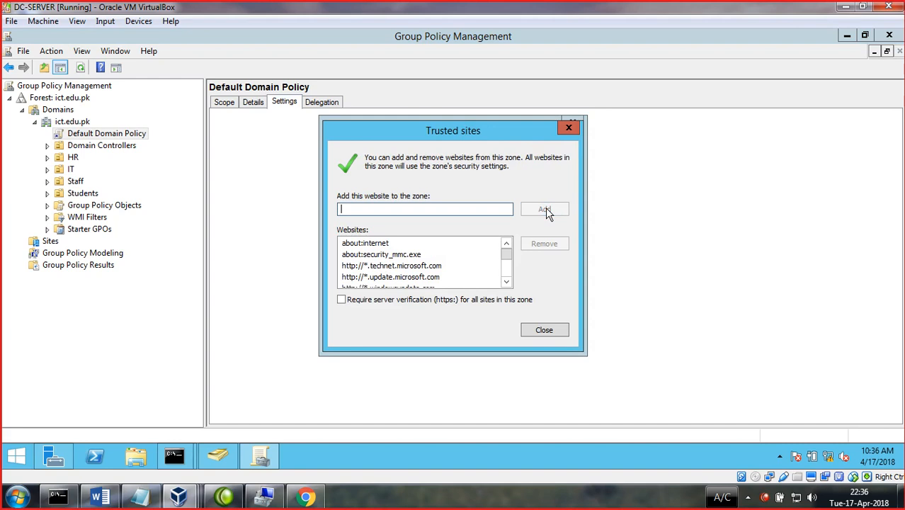
click(544, 330)
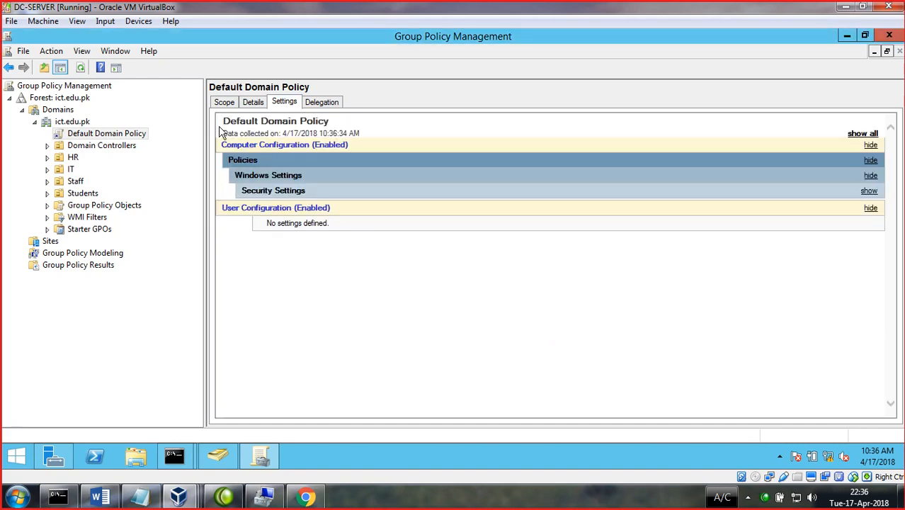
click(320, 104)
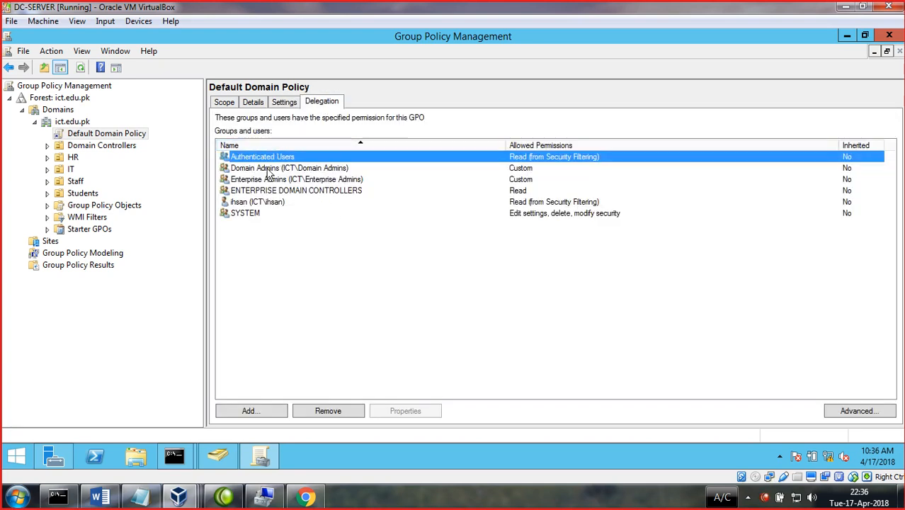
- Grant one domain user Read permission on the Default Domain Policy
click(259, 416)
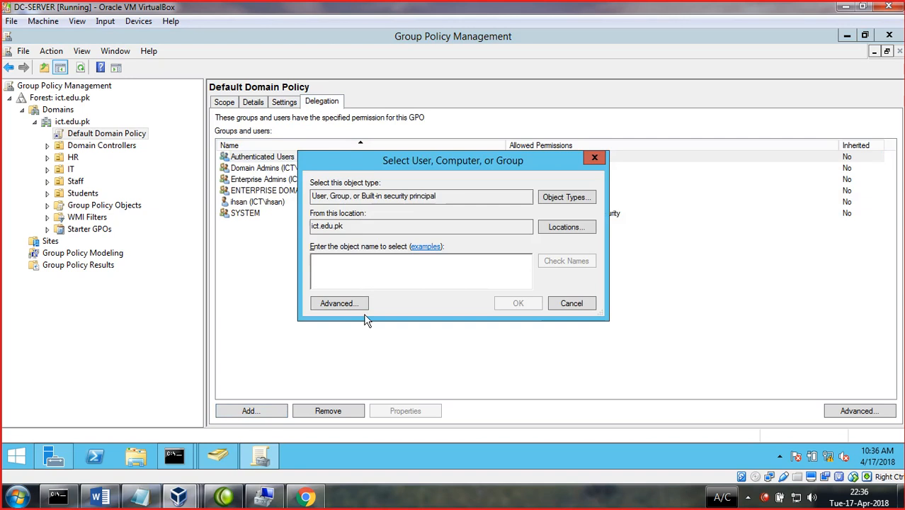
text(il)
key(Return)
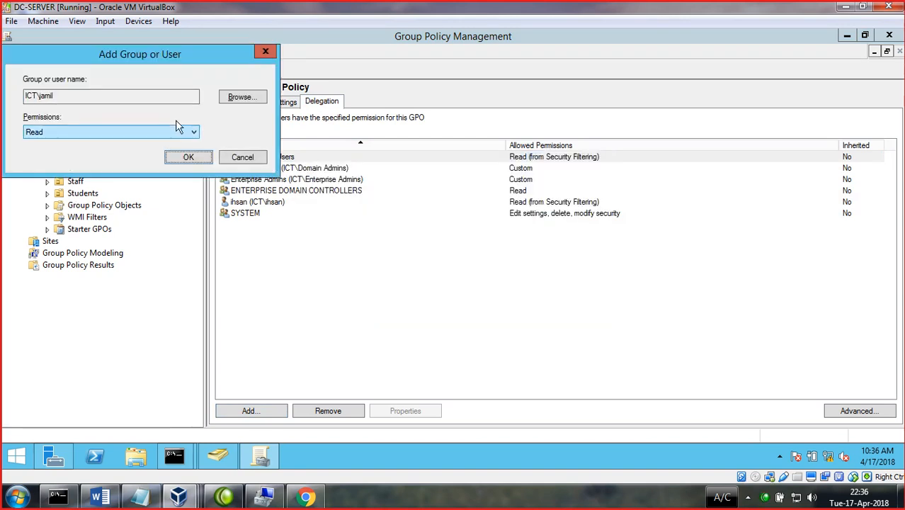
click(196, 161)
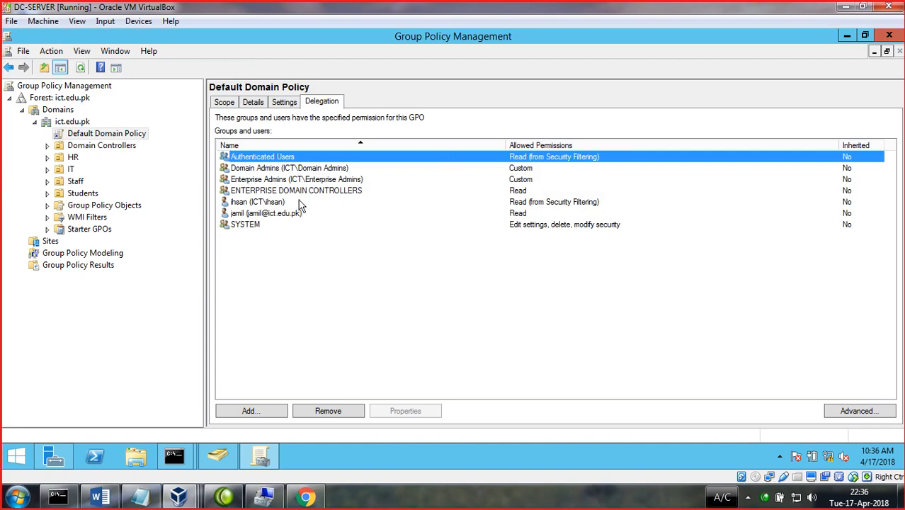
- Grant a second domain user Edit settings, delete, modify security permission, then view the settings report
click(267, 412)
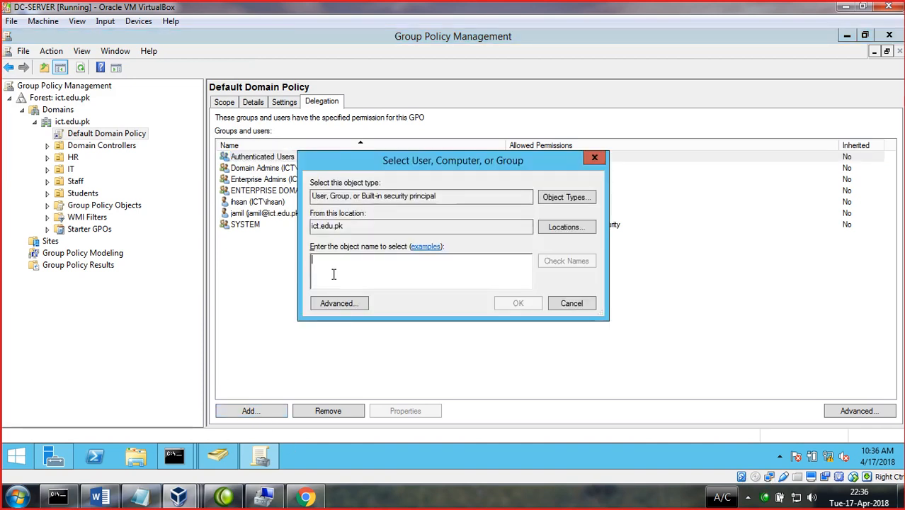
text(ihsan)
key(Return)
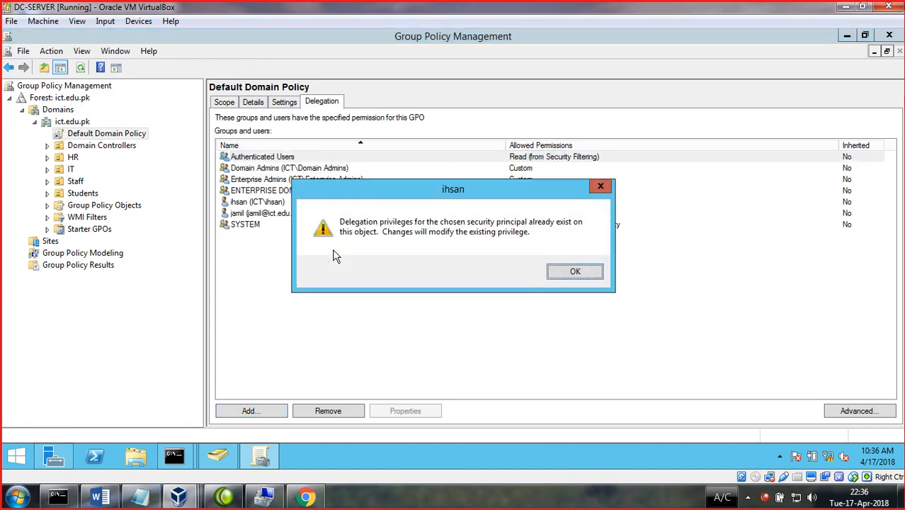
click(575, 272)
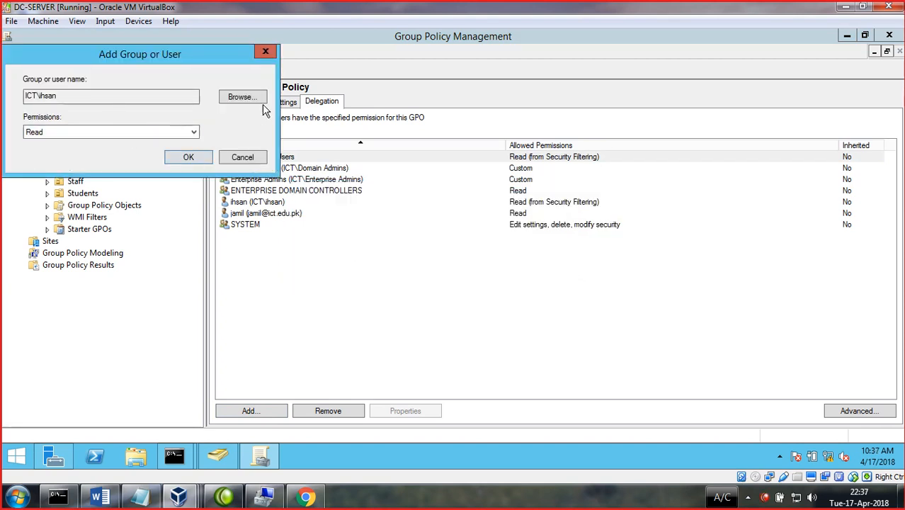
click(241, 98)
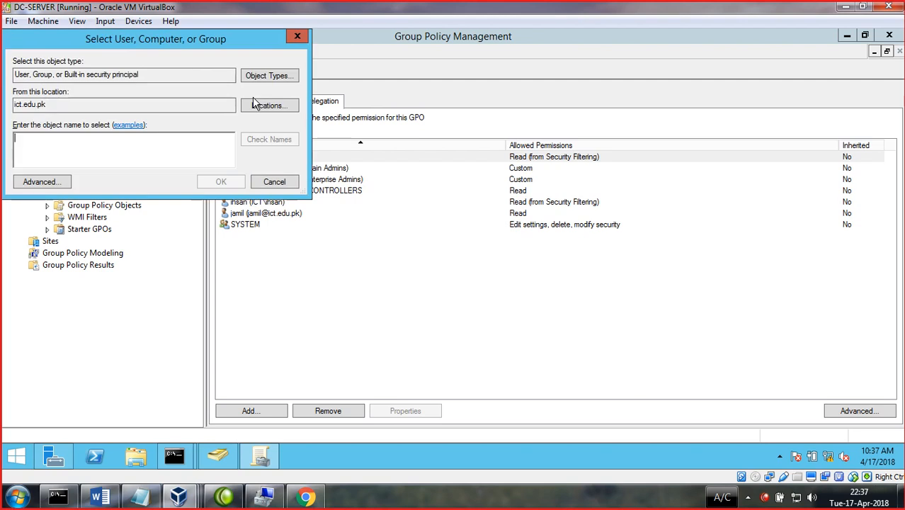
text(sa)
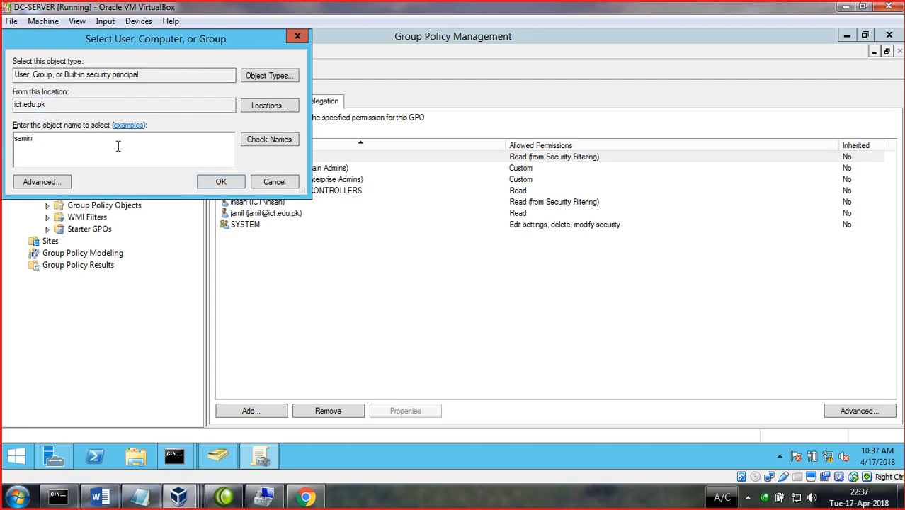
text(min)
key(Return)
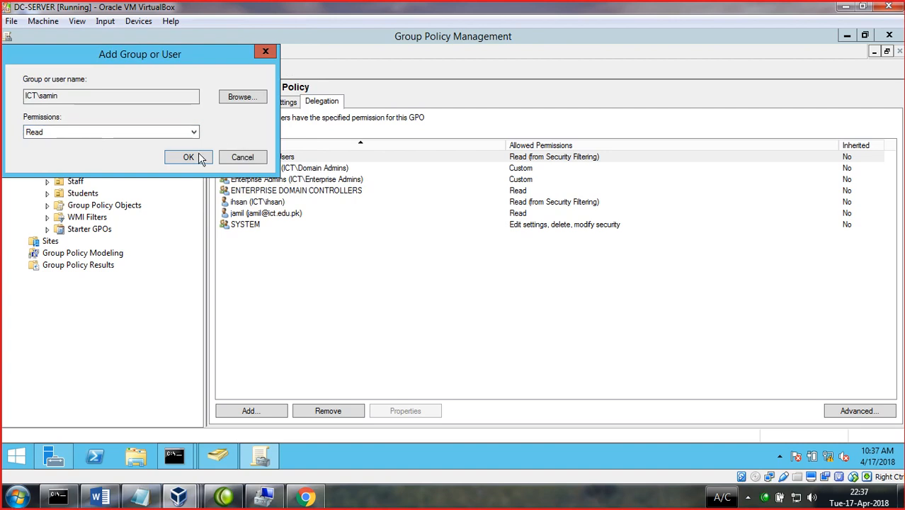
click(192, 132)
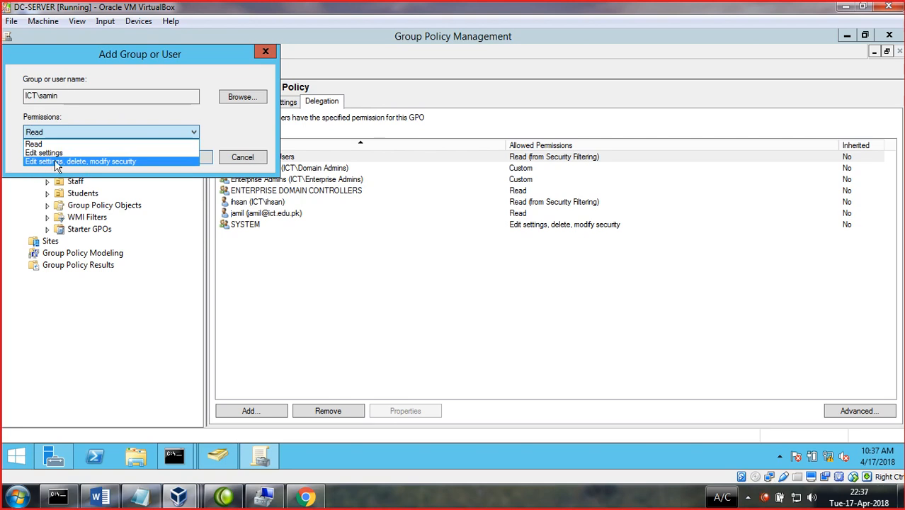
click(55, 162)
click(189, 157)
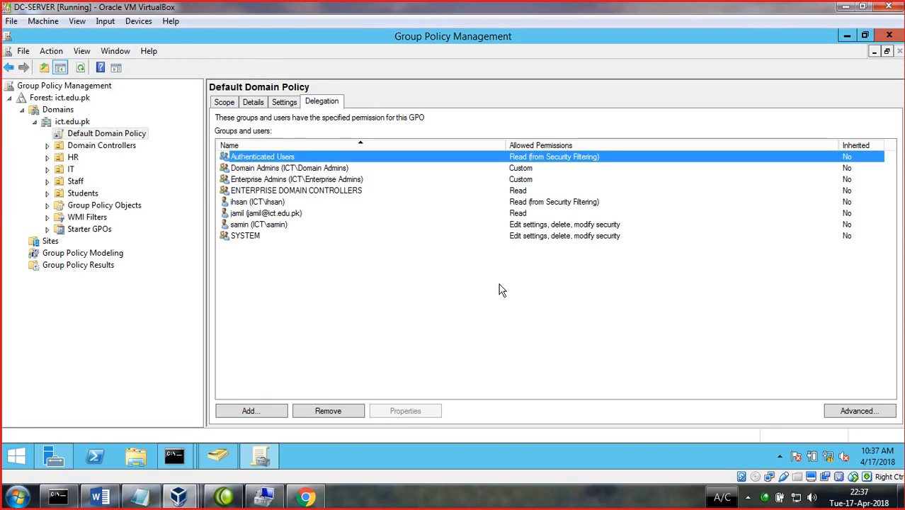
click(285, 103)
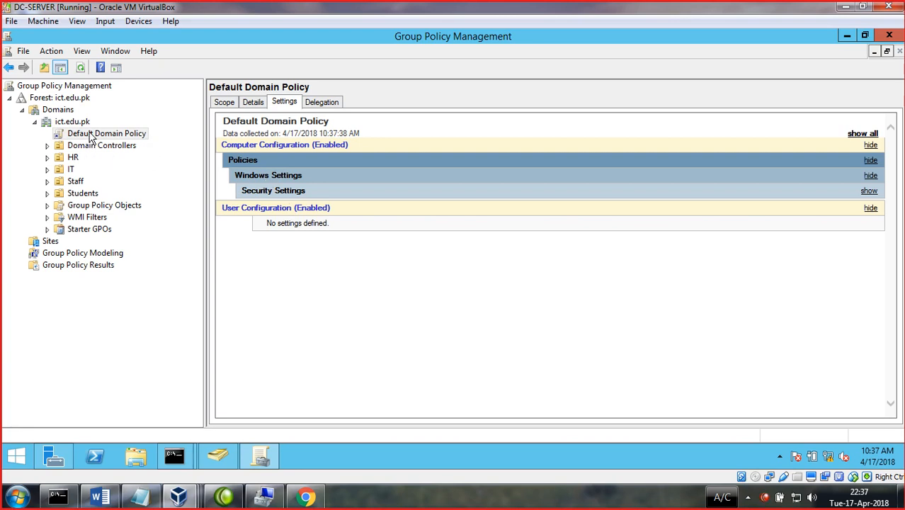
click(863, 134)
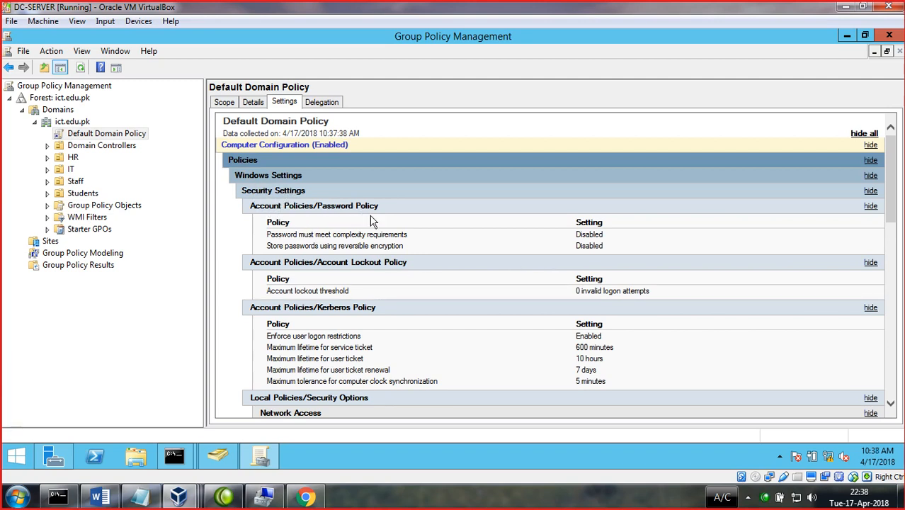
scroll(316, 247, down, 3)
scroll(288, 169, up, 3)
scroll(291, 219, down, 15)
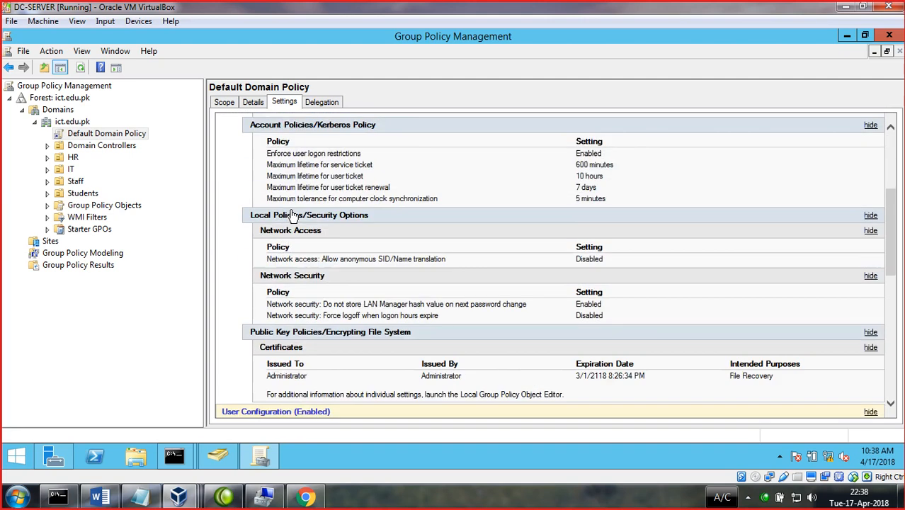
scroll(312, 258, up, 6)
scroll(422, 406, up, 4)
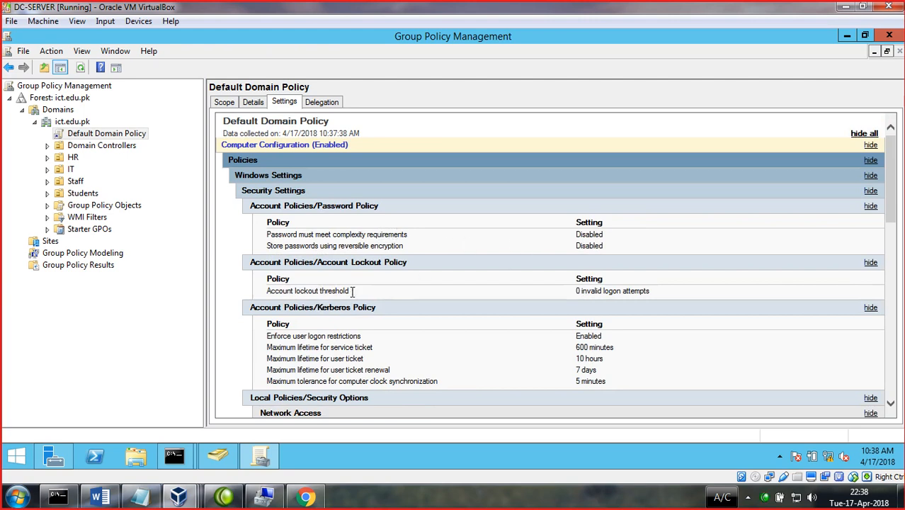
scroll(352, 296, down, 1)
scroll(343, 292, down, 3)
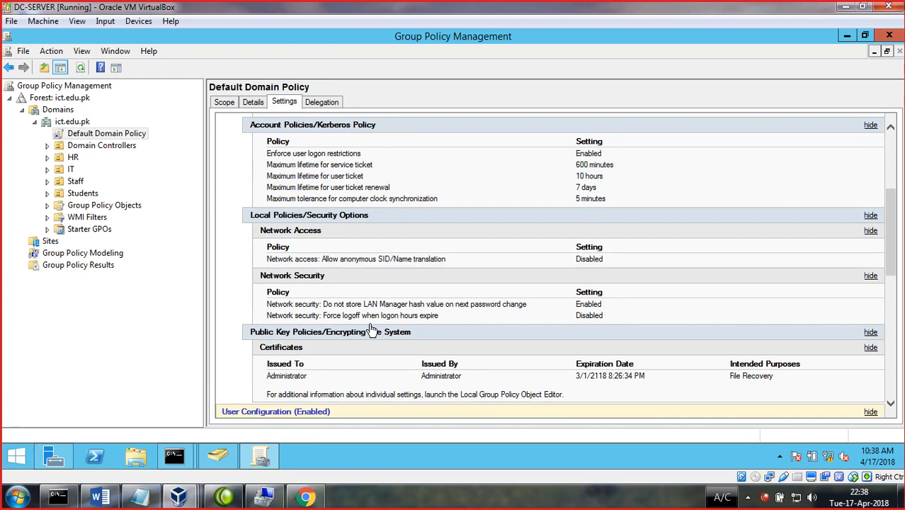
scroll(372, 331, up, 2)
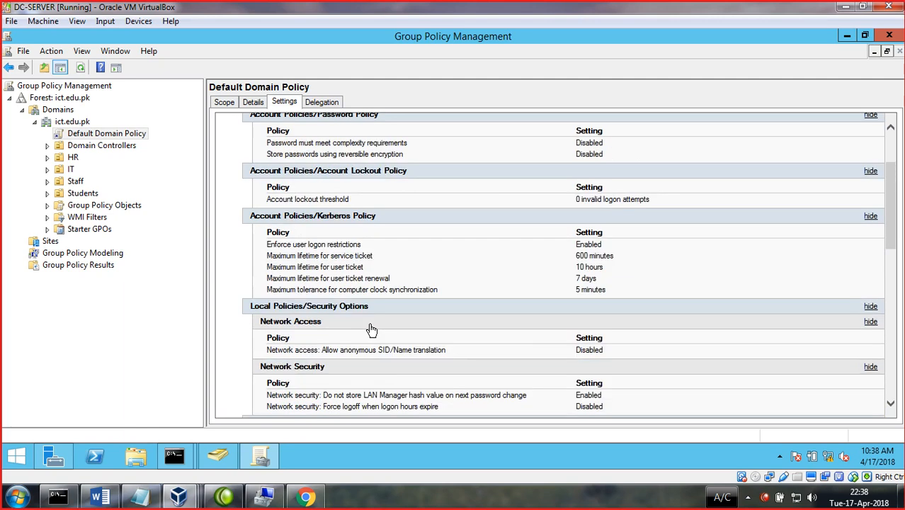
scroll(371, 329, up, 1)
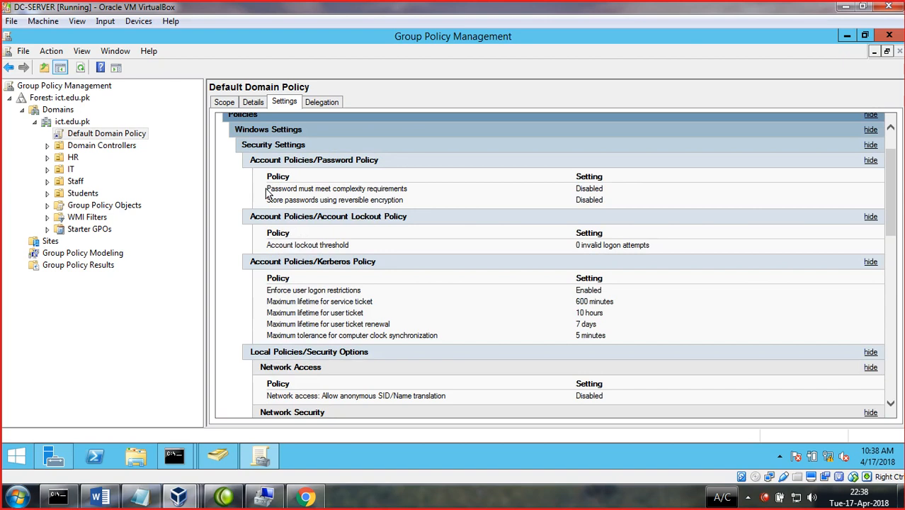
drag(266, 189, 414, 185)
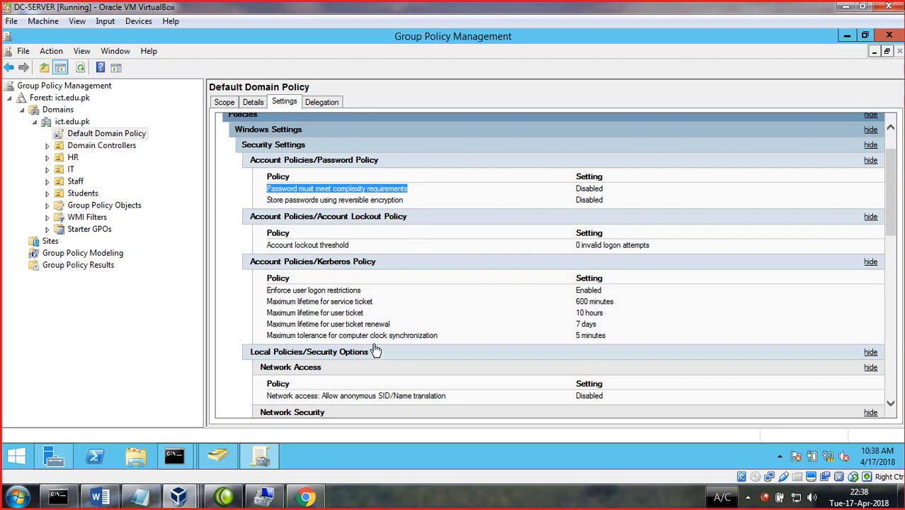
scroll(374, 349, down, 1)
scroll(374, 349, down, 3)
scroll(375, 344, up, 1)
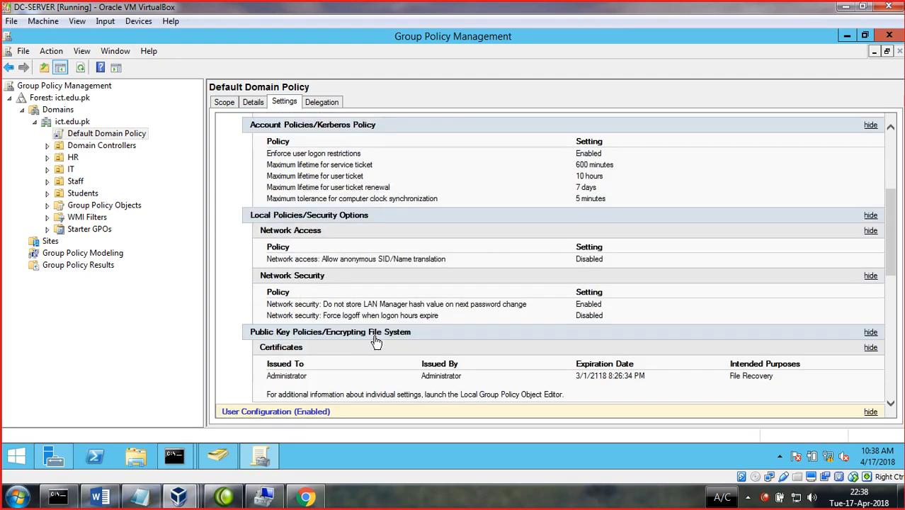
scroll(379, 349, up, 4)
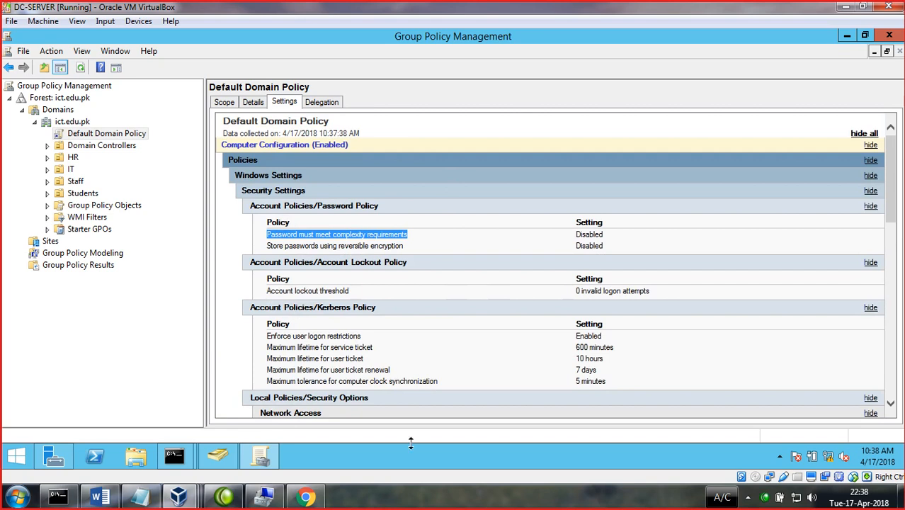
click(864, 134)
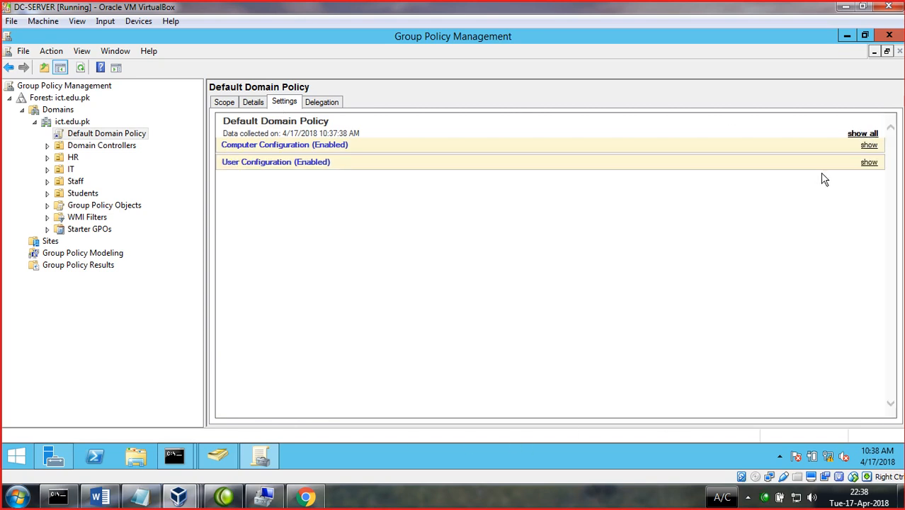
click(869, 146)
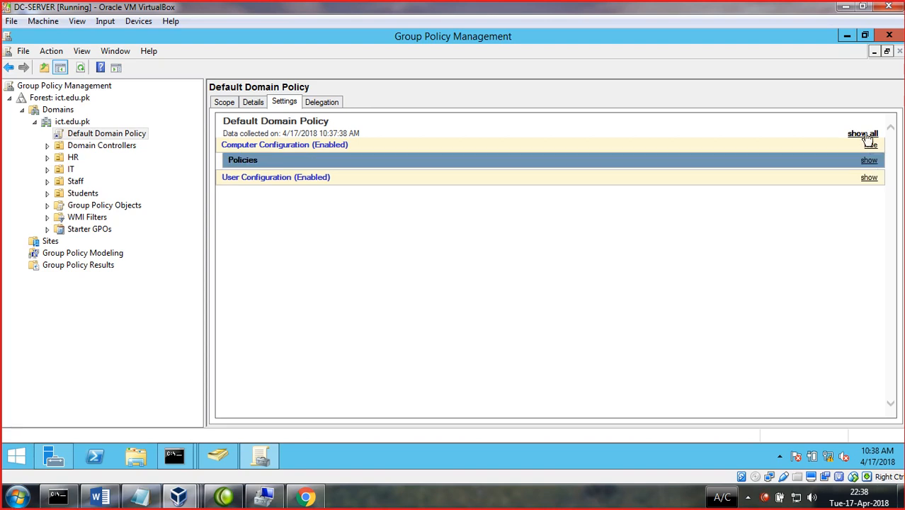
click(868, 135)
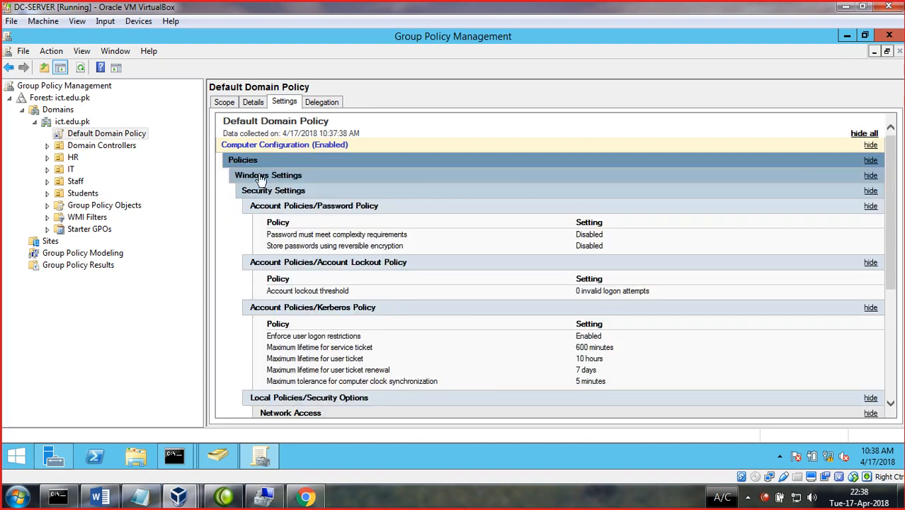
- Edit the Default Domain Policy in a maximised editor, both nodes collapsed, User Configuration selected
right_click(103, 139)
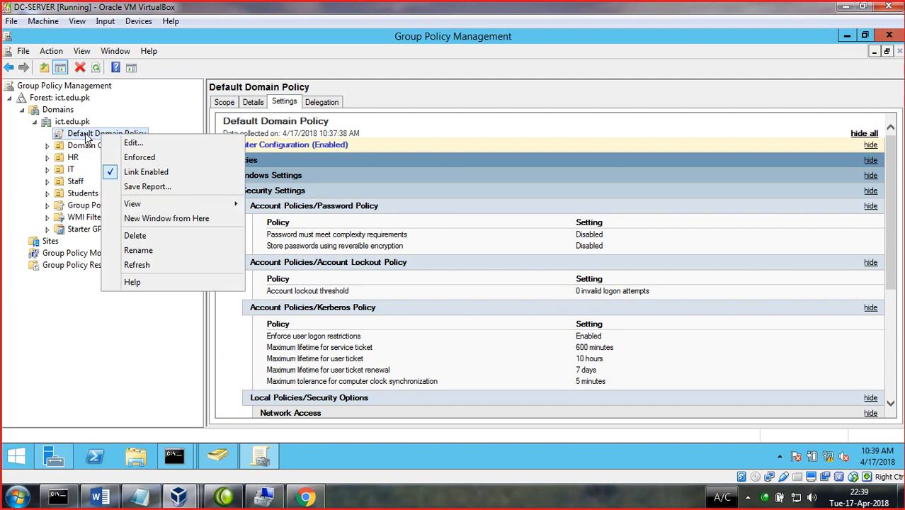
click(134, 144)
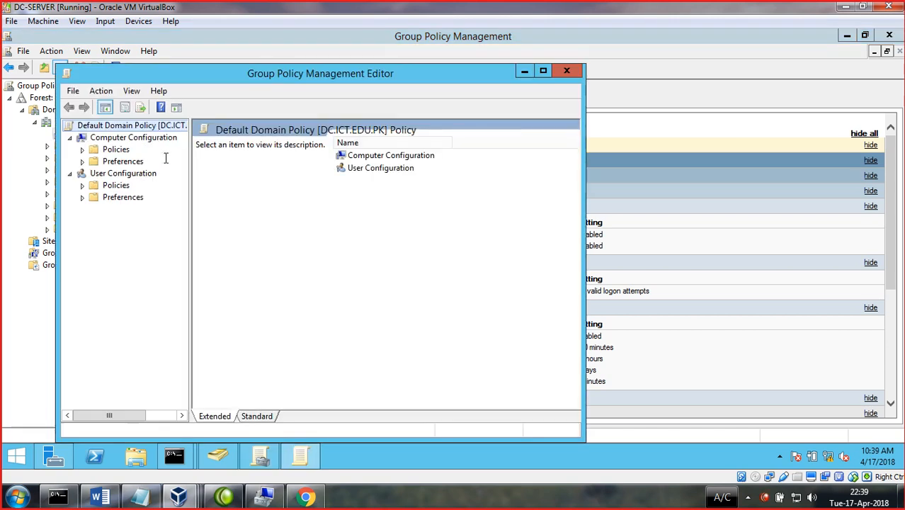
click(543, 71)
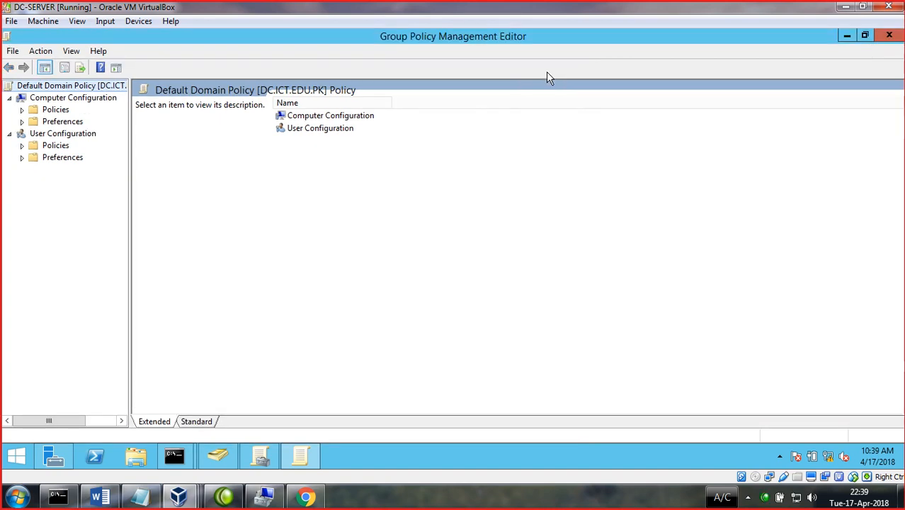
click(9, 98)
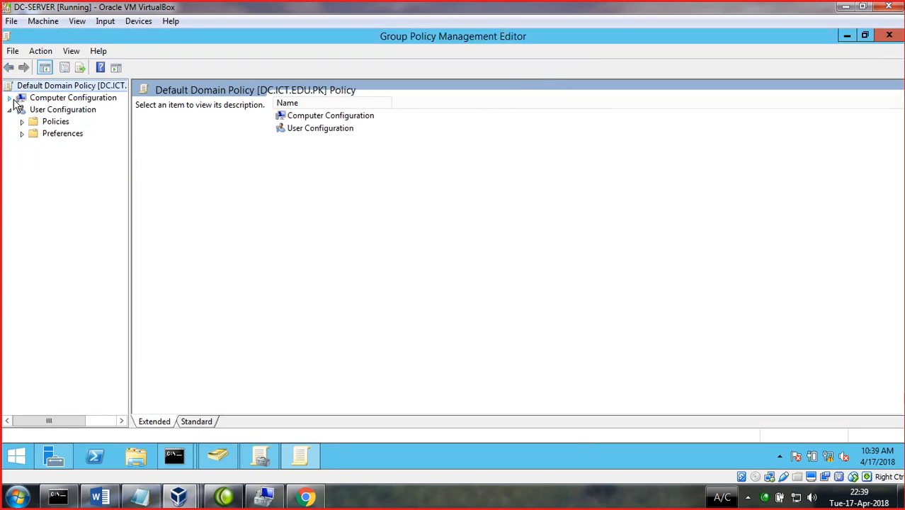
click(10, 110)
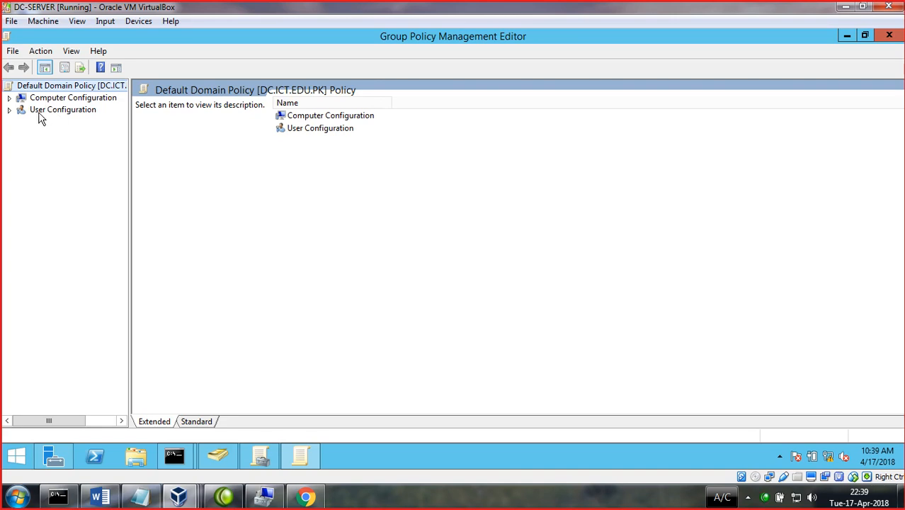
click(33, 112)
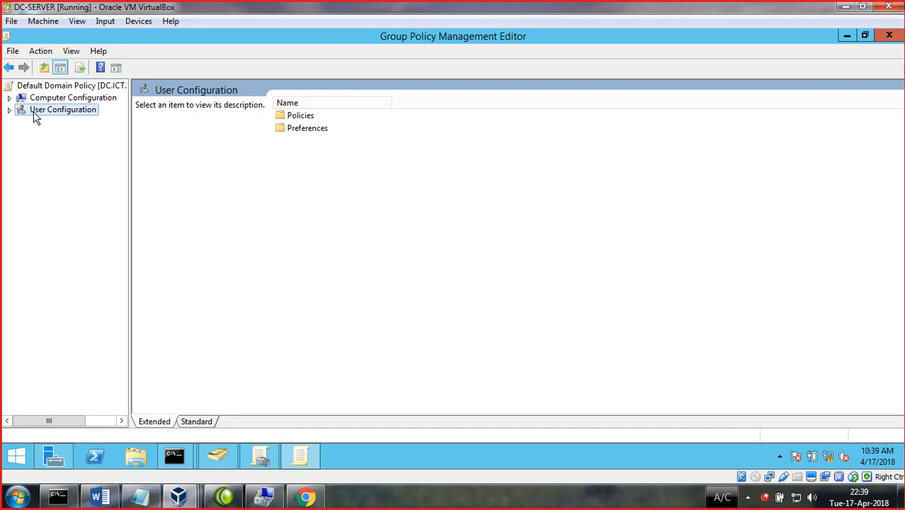
- Switch between the Computer Configuration and User Configuration contents several times
click(41, 101)
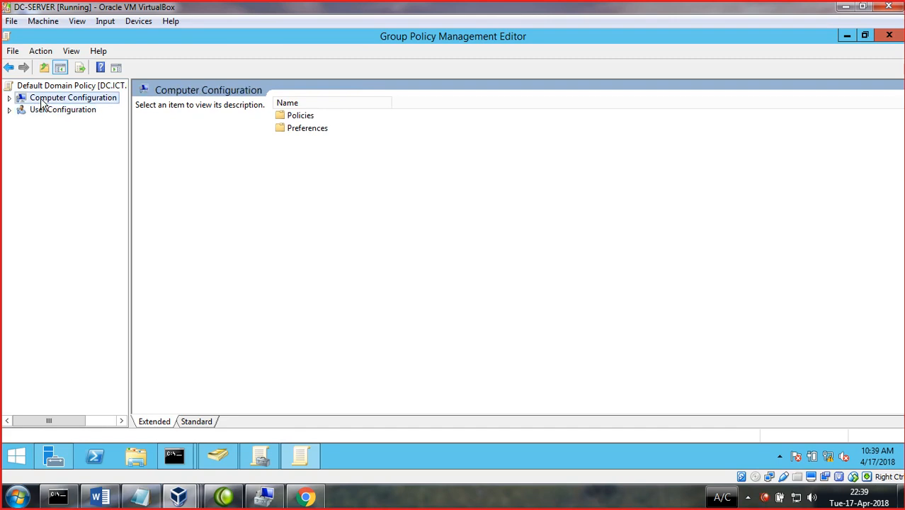
click(44, 114)
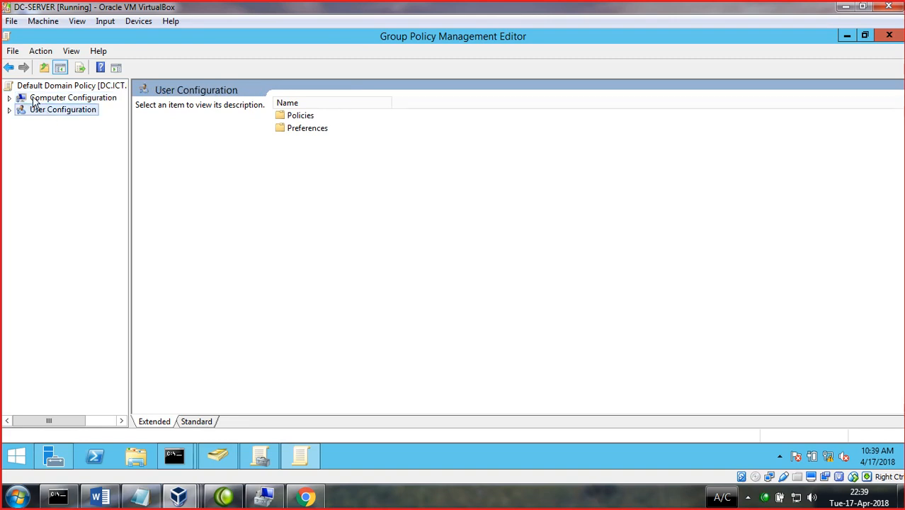
click(34, 99)
click(39, 115)
click(25, 100)
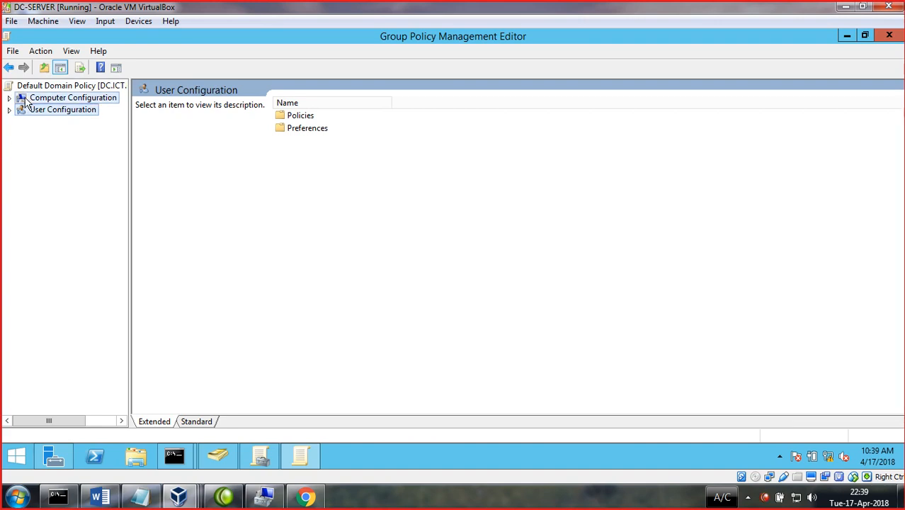
click(27, 112)
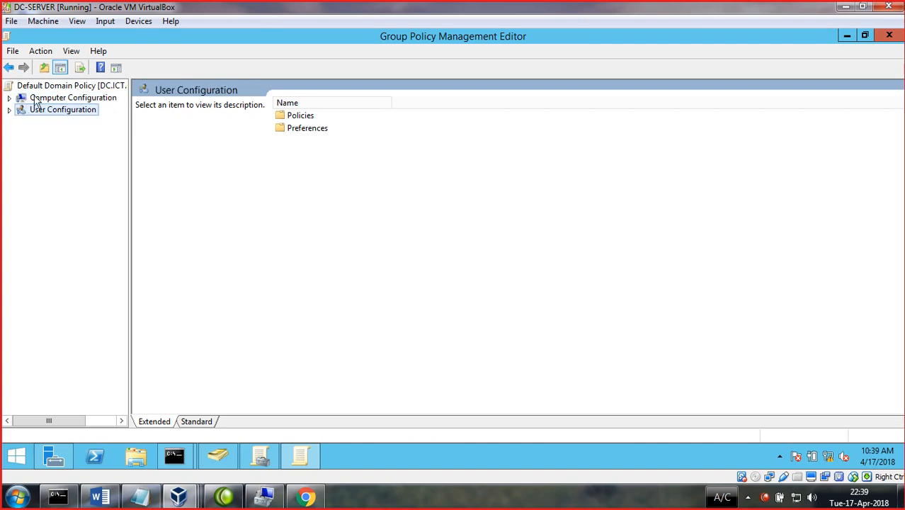
- Expand the Policies and Preferences folders under both configurations, widening the tree pane
click(9, 98)
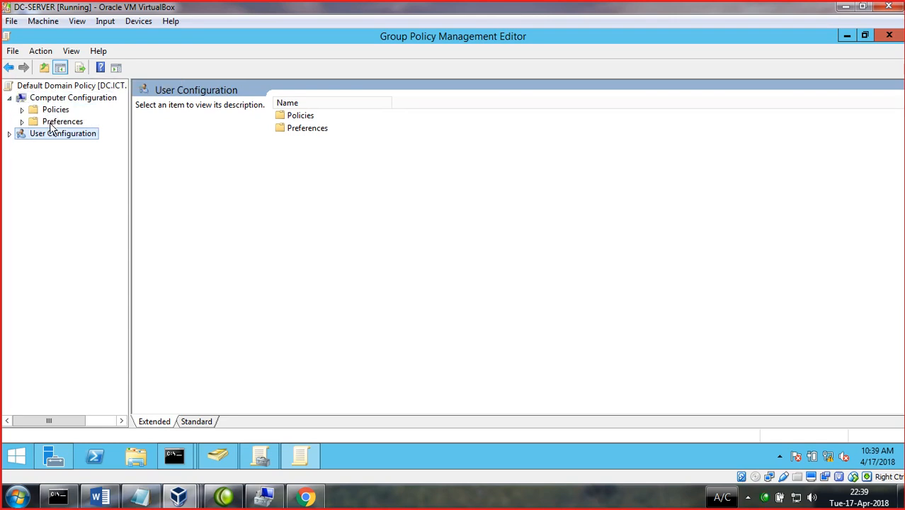
click(8, 134)
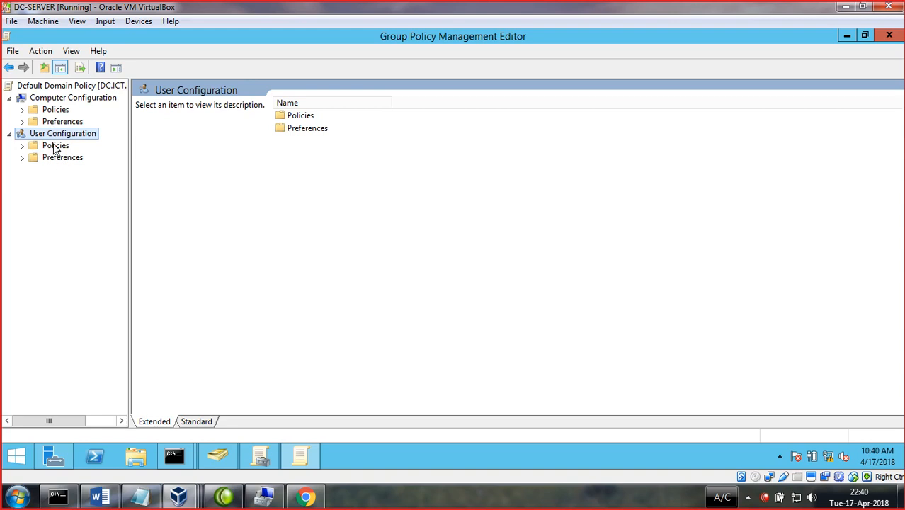
click(22, 110)
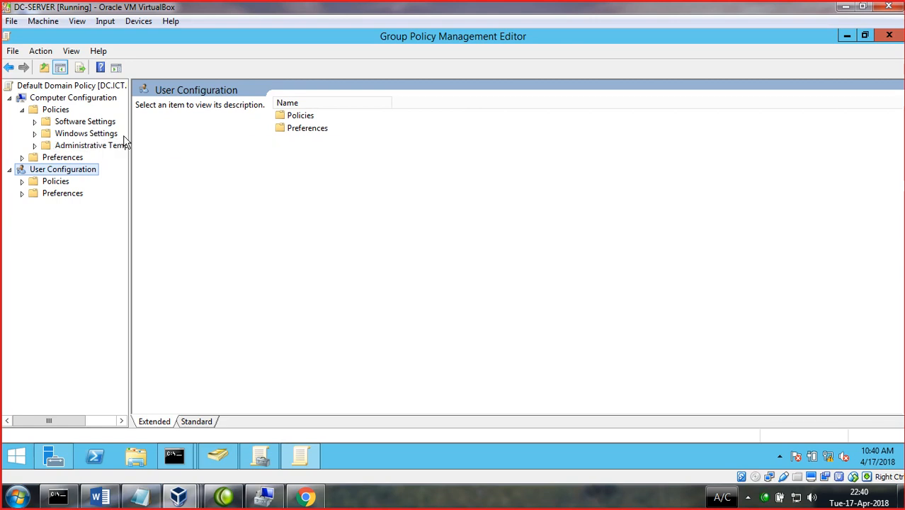
drag(130, 129, 215, 127)
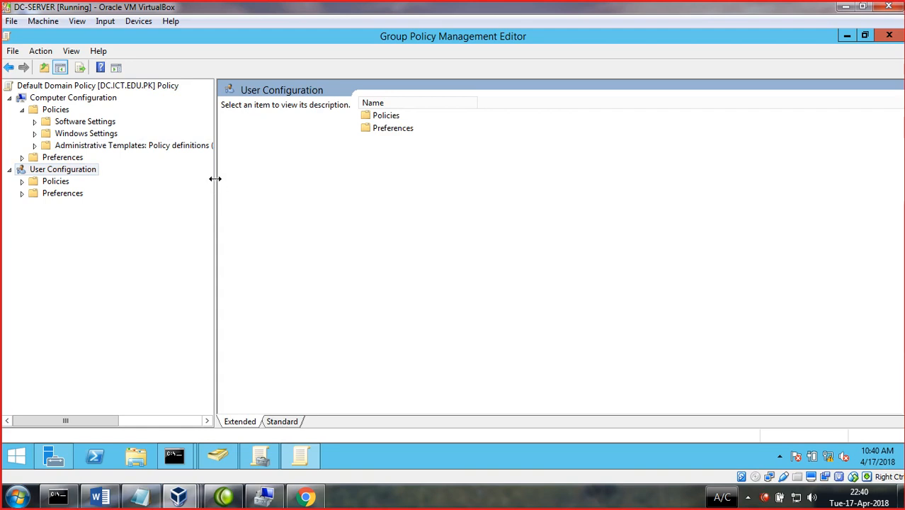
drag(245, 175, 519, 176)
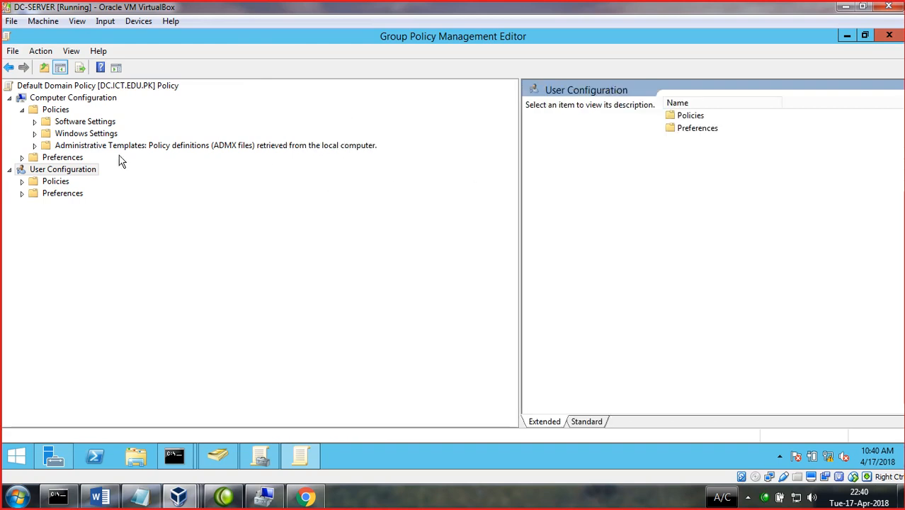
click(22, 181)
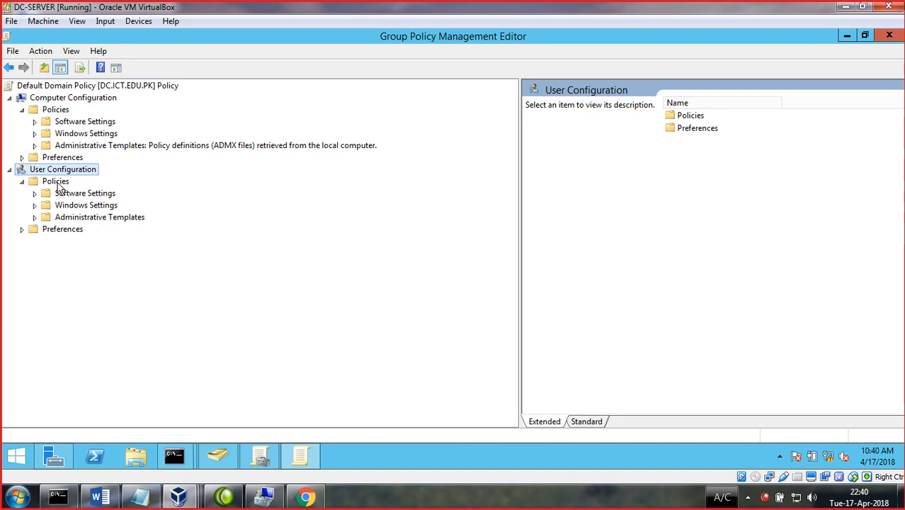
click(21, 159)
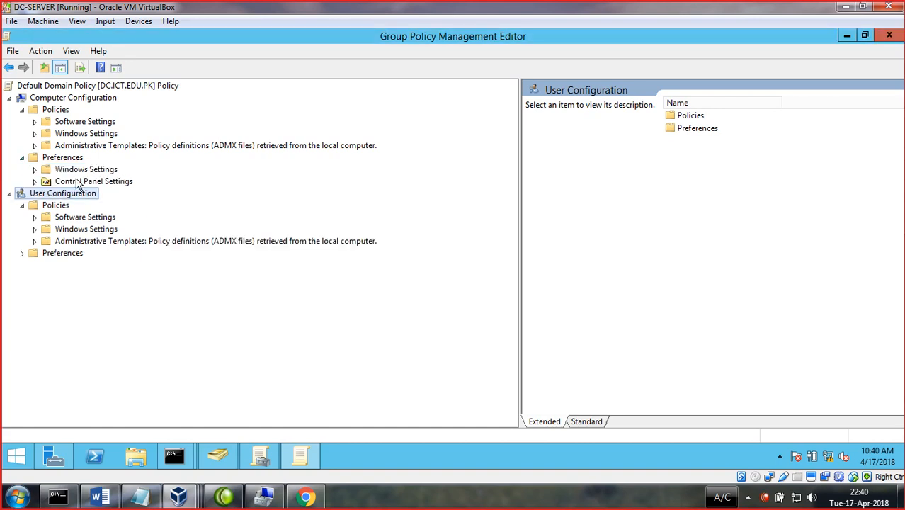
click(24, 253)
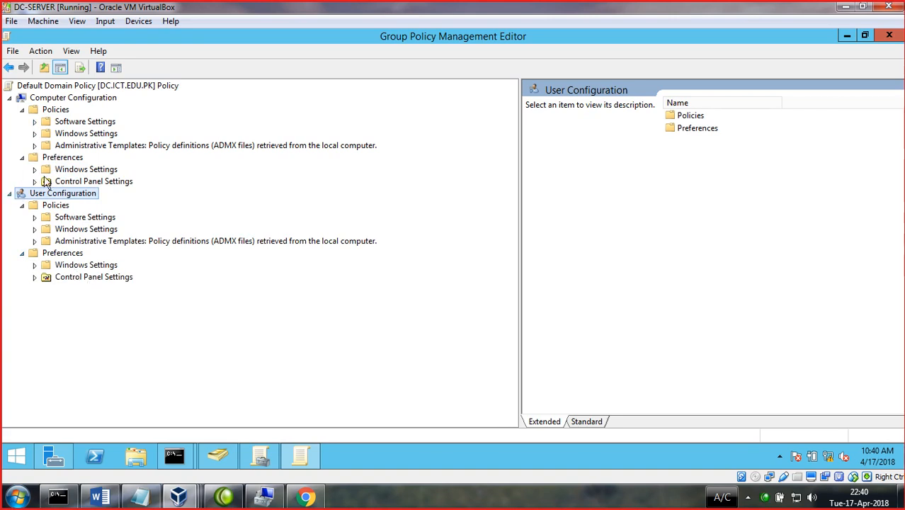
click(34, 169)
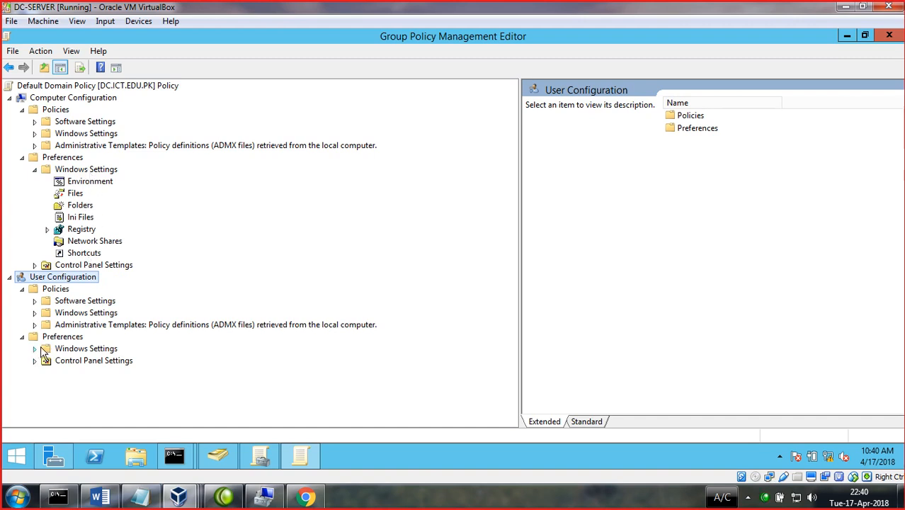
- Collapse the tree, then expand Computer Configuration > Policies > Software Settings
click(9, 278)
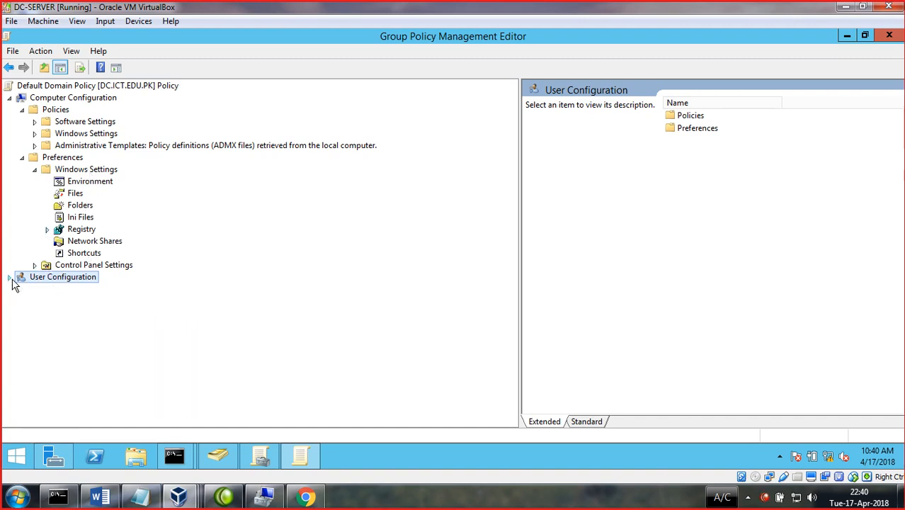
click(22, 109)
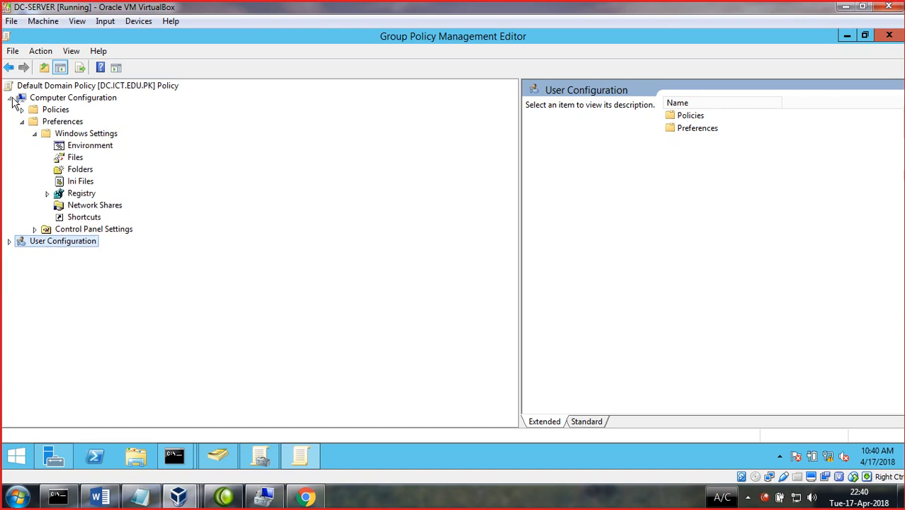
click(10, 98)
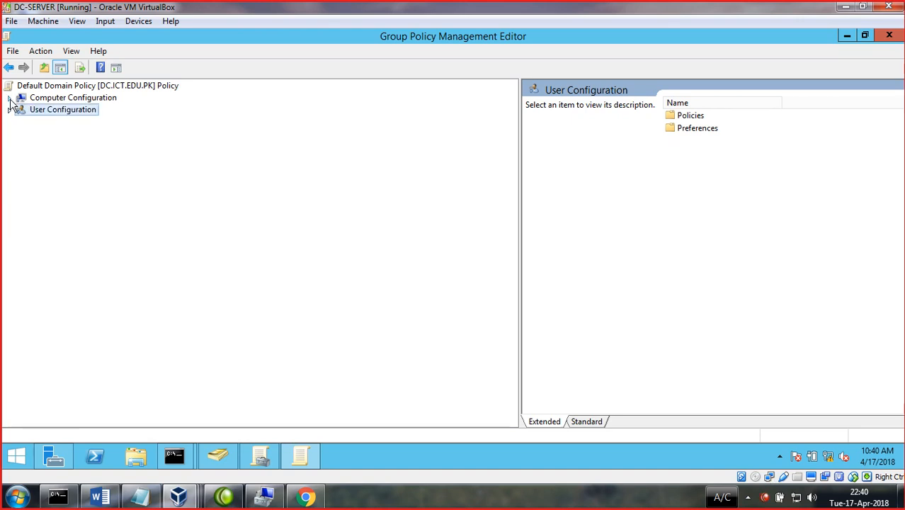
click(10, 97)
click(22, 110)
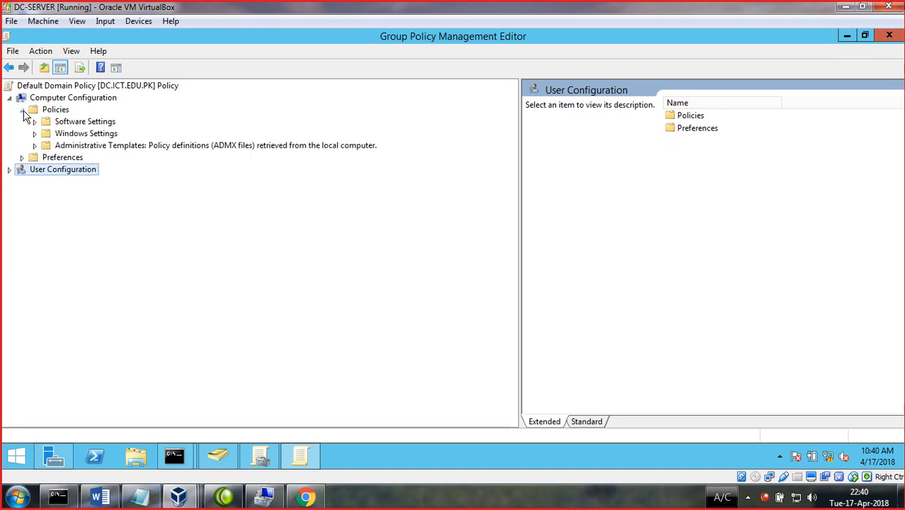
click(34, 121)
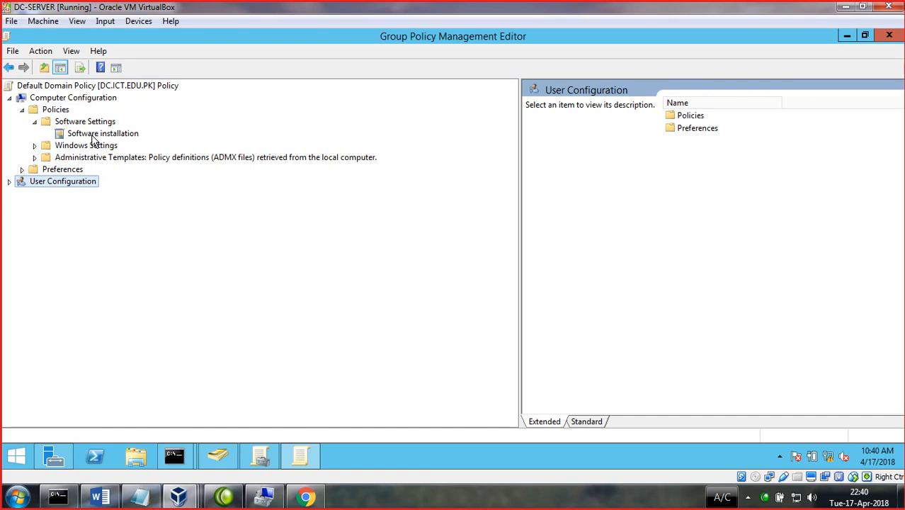
- Select Software installation, start a New > Package, then cancel the file Open dialog
click(94, 135)
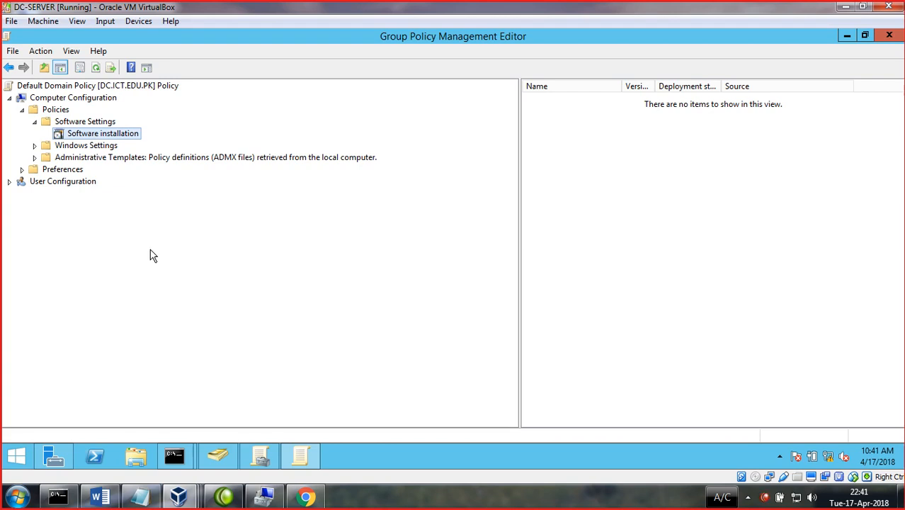
right_click(103, 136)
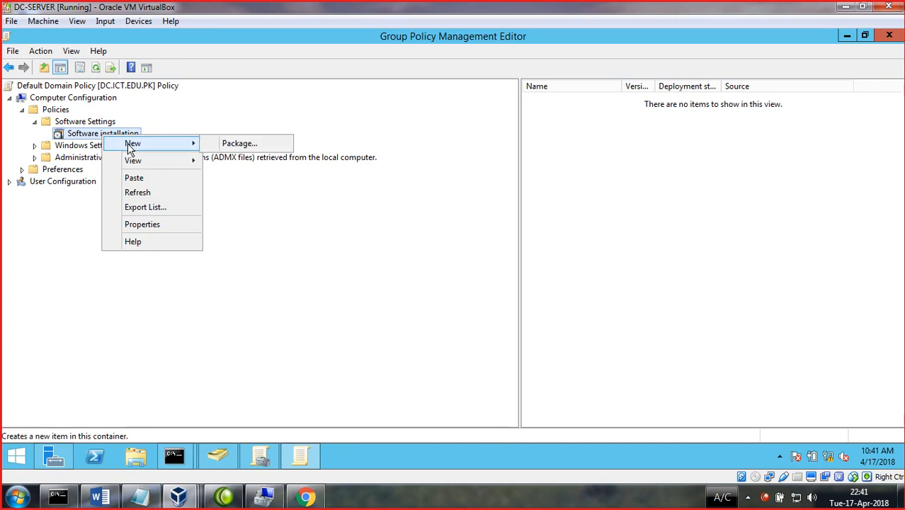
click(219, 144)
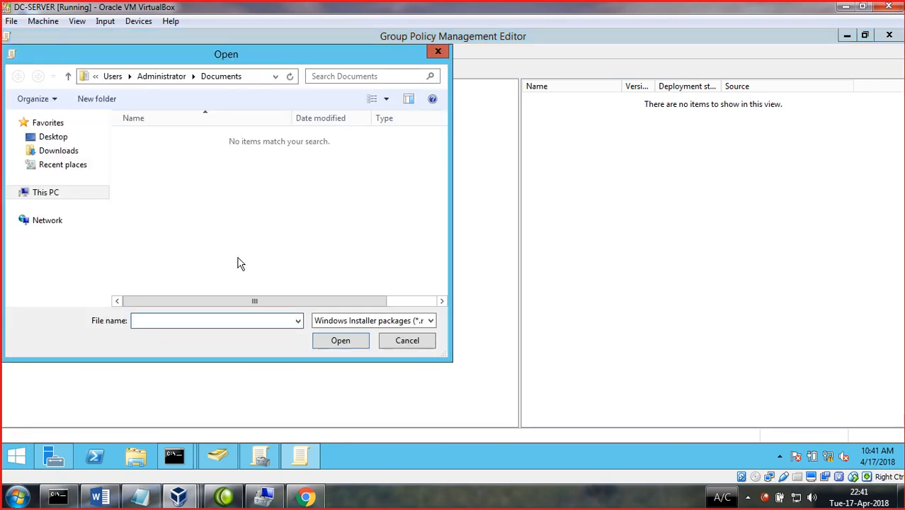
click(438, 53)
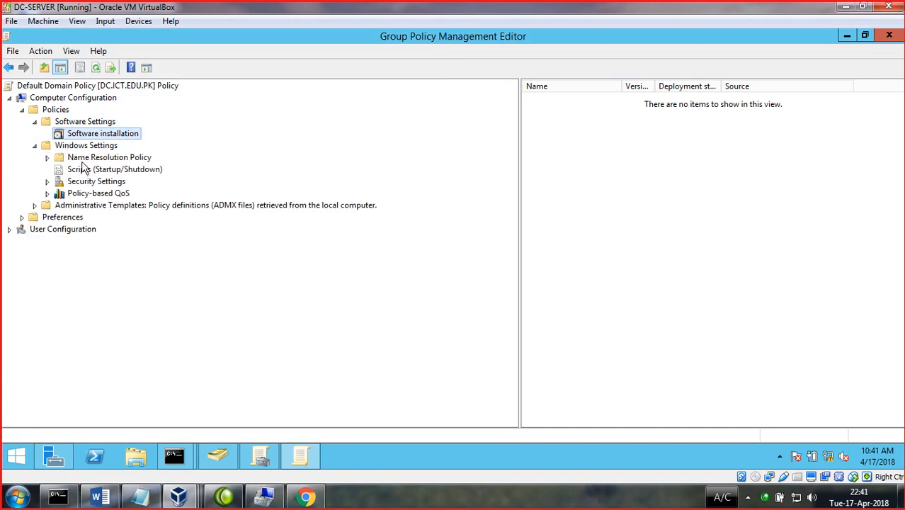
- Review Name Resolution Policy's DNSSEC, DirectAccess, Generic DNS Server and Encoding tabs, then select Scripts (Startup/Shutdown)
click(35, 123)
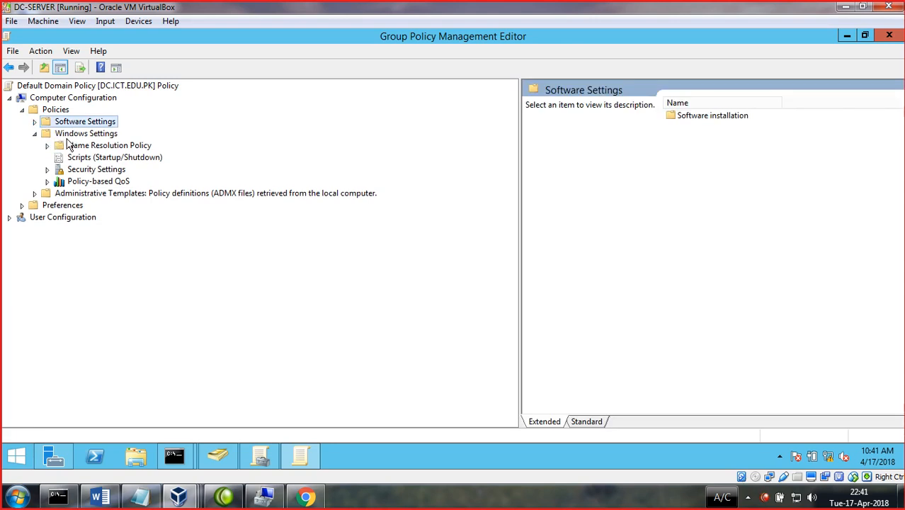
click(97, 146)
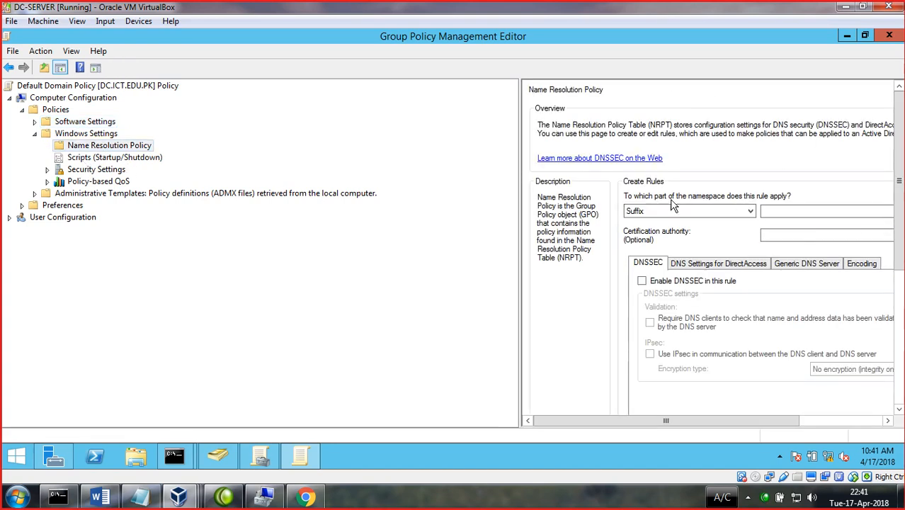
click(696, 265)
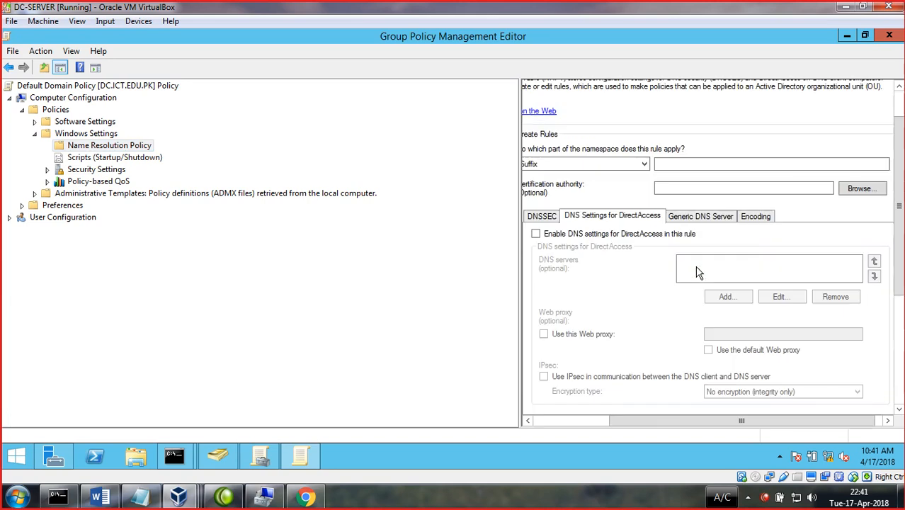
click(701, 221)
click(753, 222)
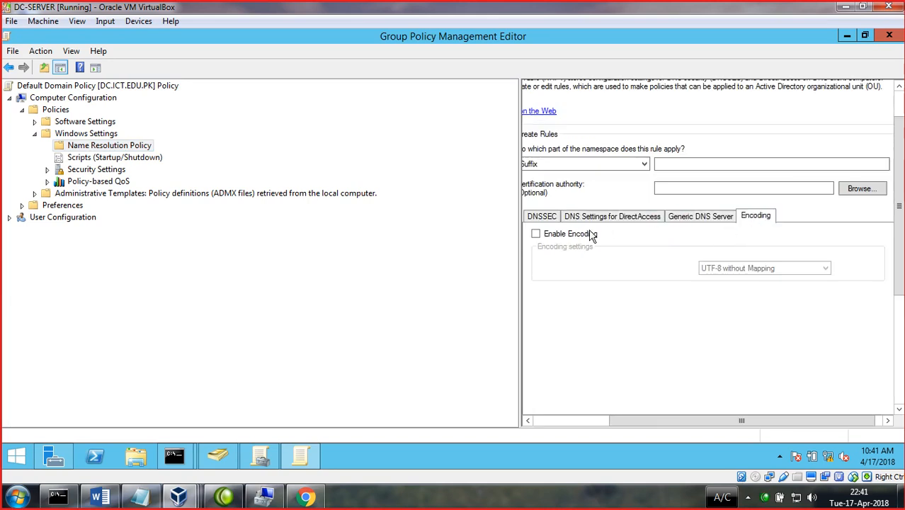
click(536, 219)
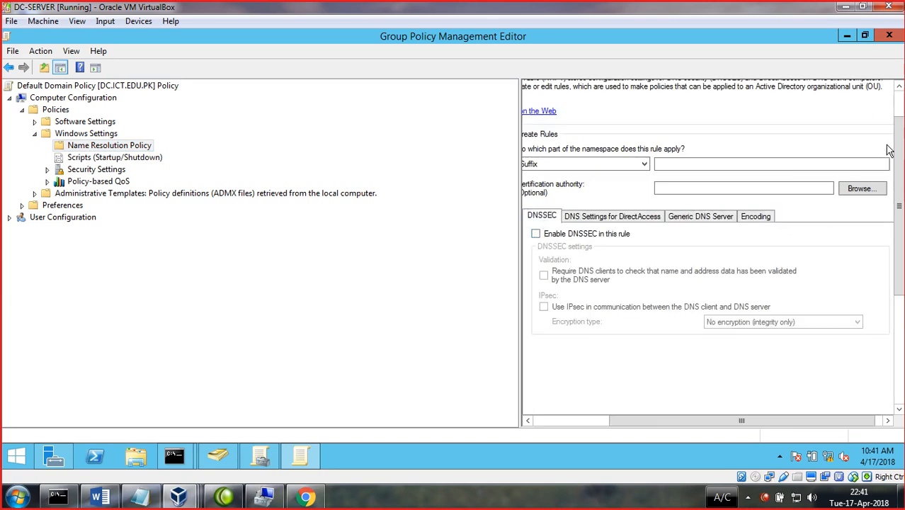
drag(893, 172, 894, 283)
click(859, 402)
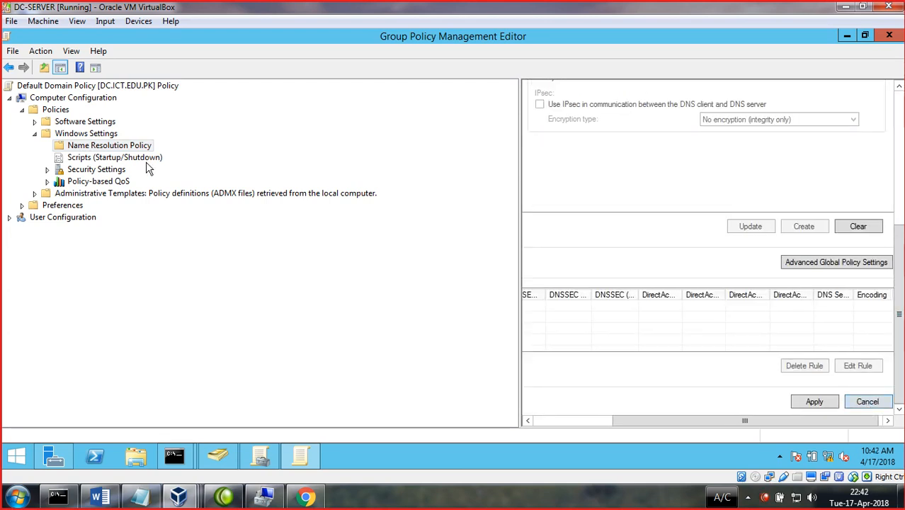
click(75, 158)
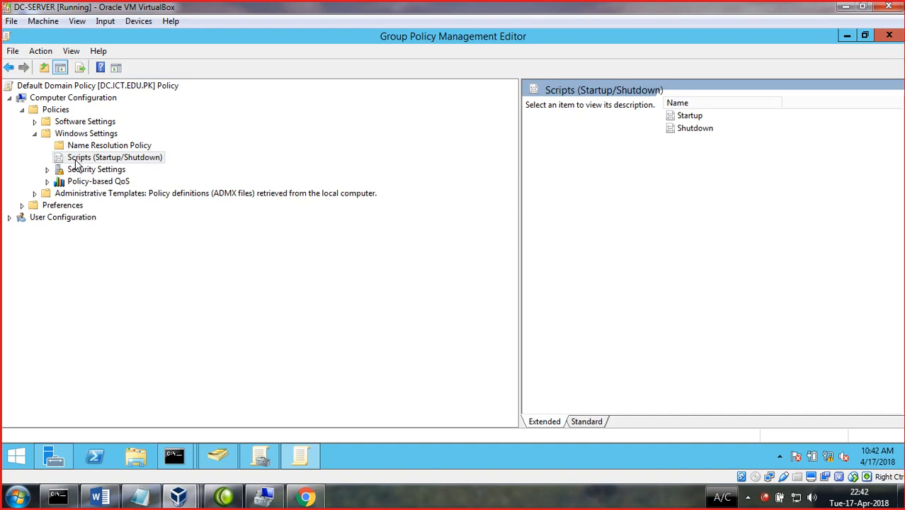
- Check Shutdown Properties' Scripts and PowerShell Scripts tabs, both empty, then close it
click(680, 117)
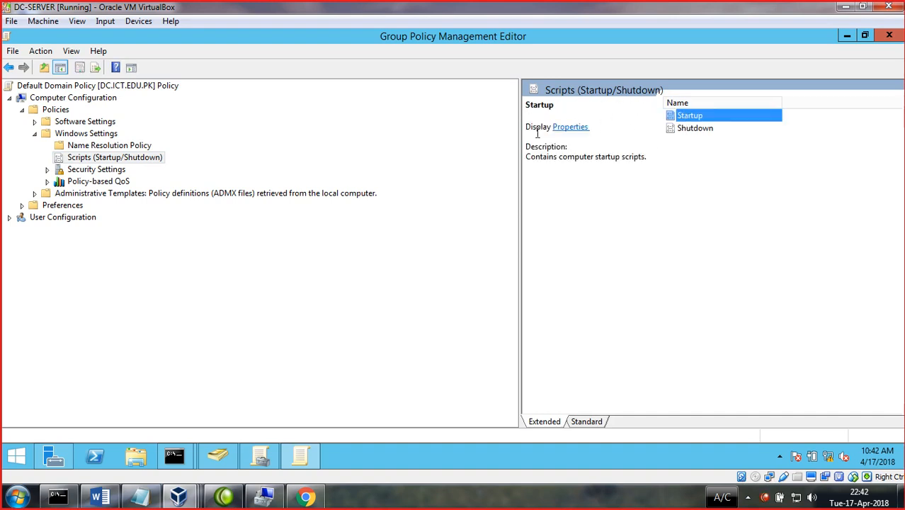
click(695, 130)
click(569, 128)
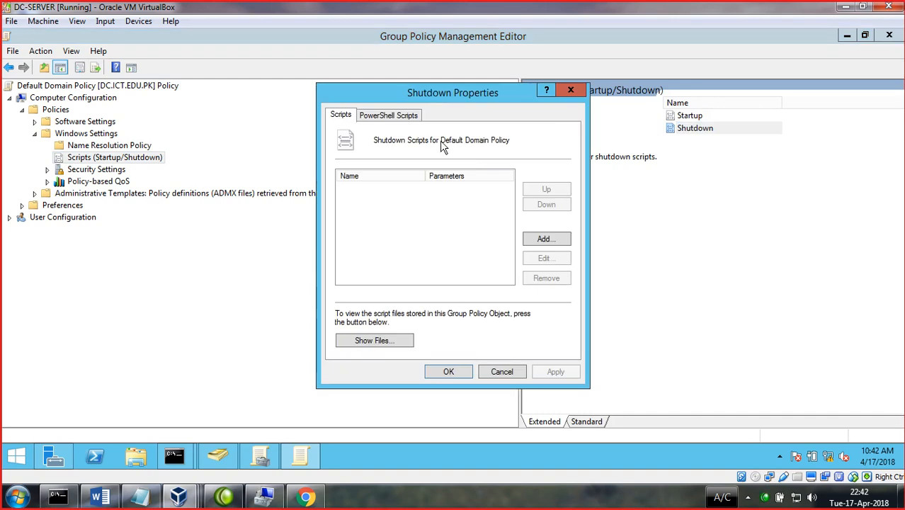
click(379, 118)
click(341, 117)
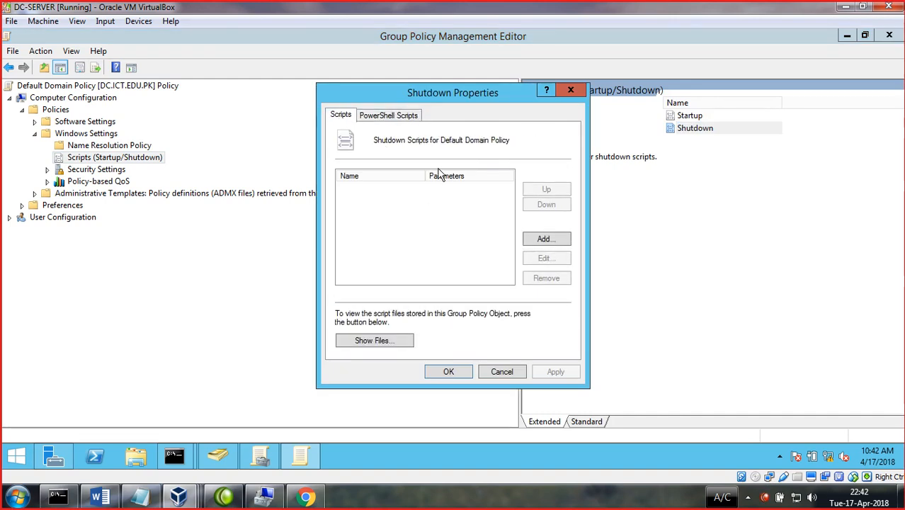
click(570, 90)
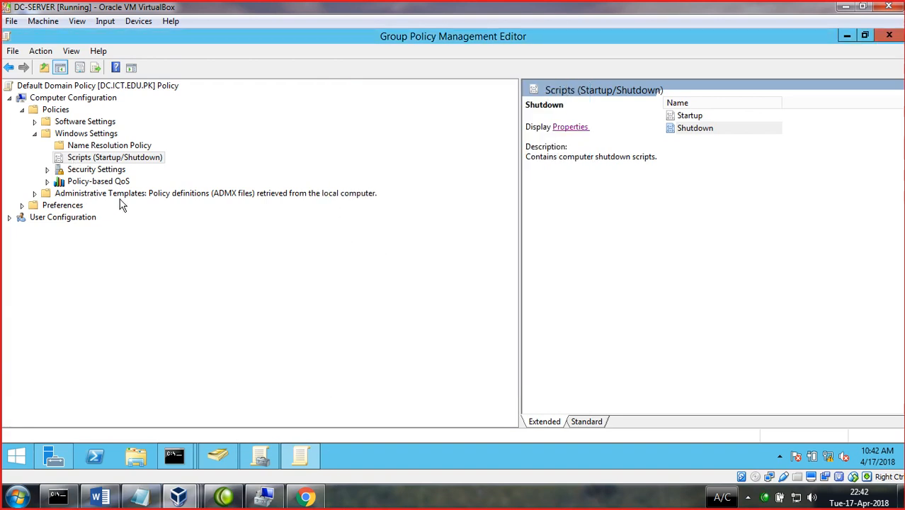
click(251, 308)
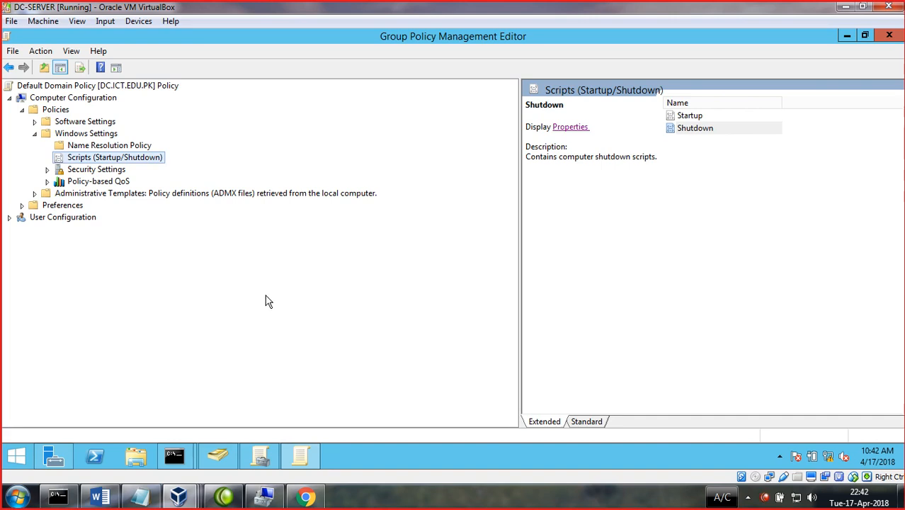
- On the host, type 'Script' and a new line in Untitled - Notepad, then minimise it
click(845, 35)
click(844, 7)
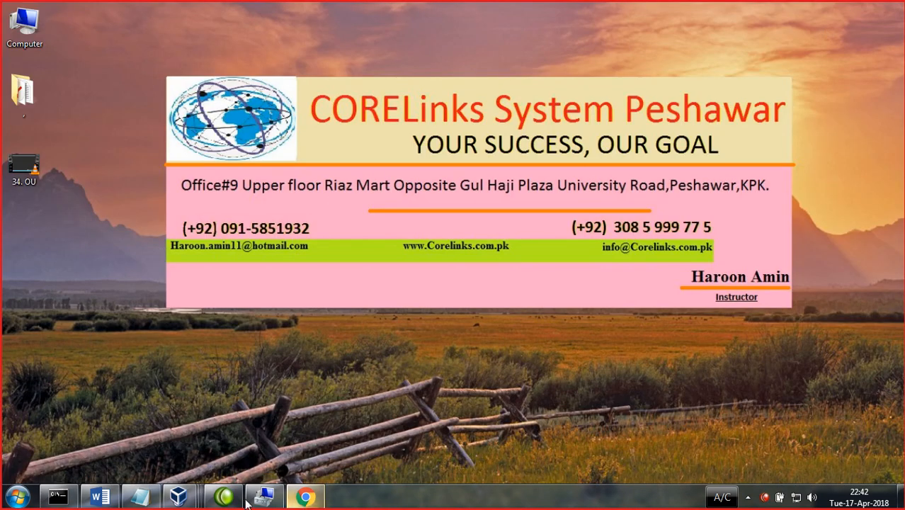
click(138, 501)
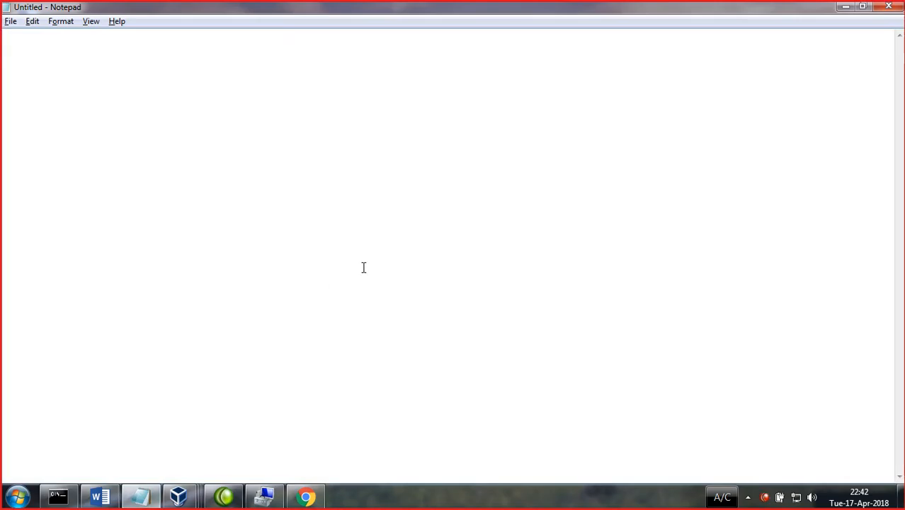
text(Script)
key(Return)
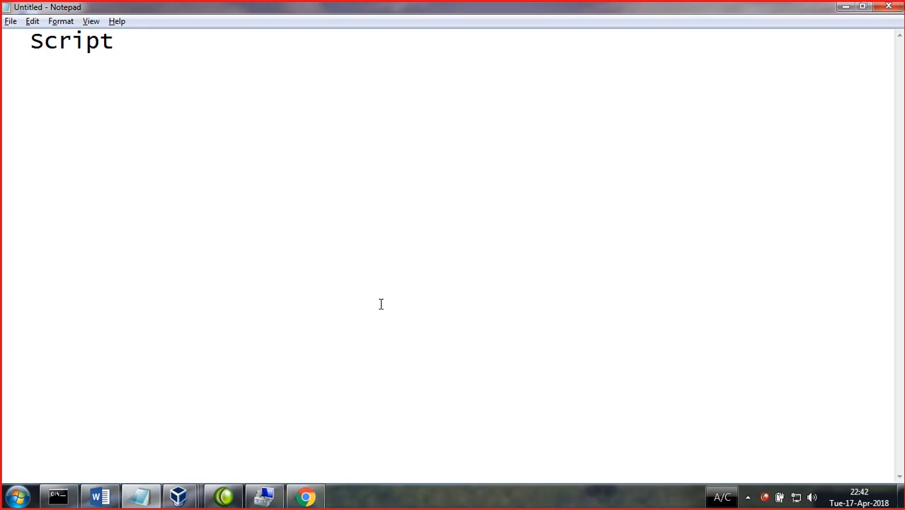
click(845, 6)
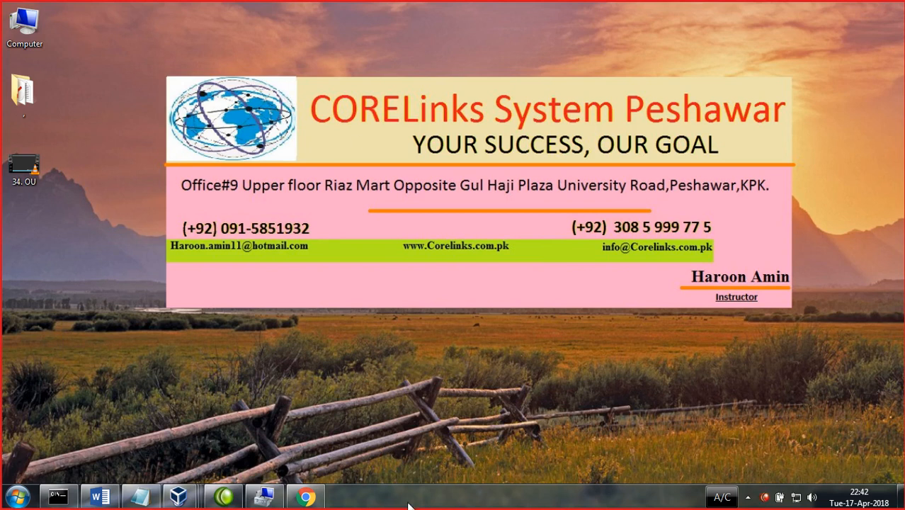
- Create a New Text Document on the desktop and open it in Notepad
right_click(258, 105)
mouse_move(302, 228)
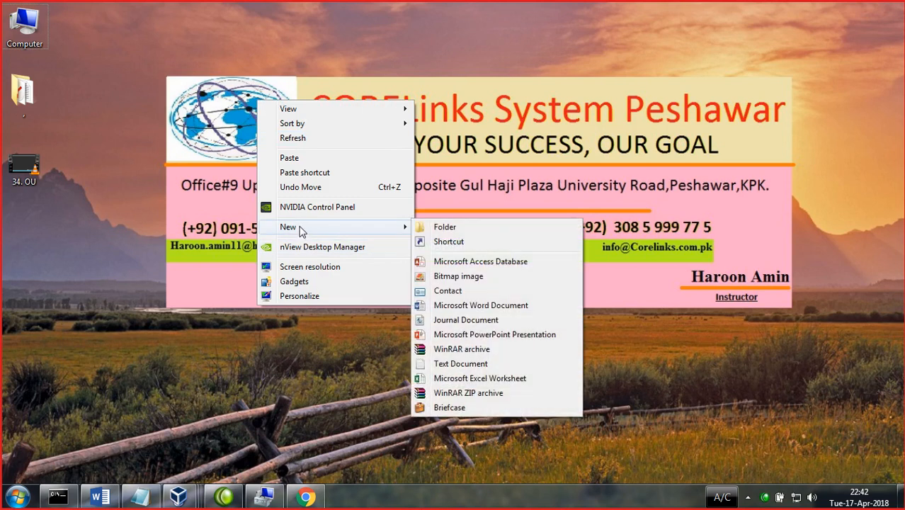
click(453, 363)
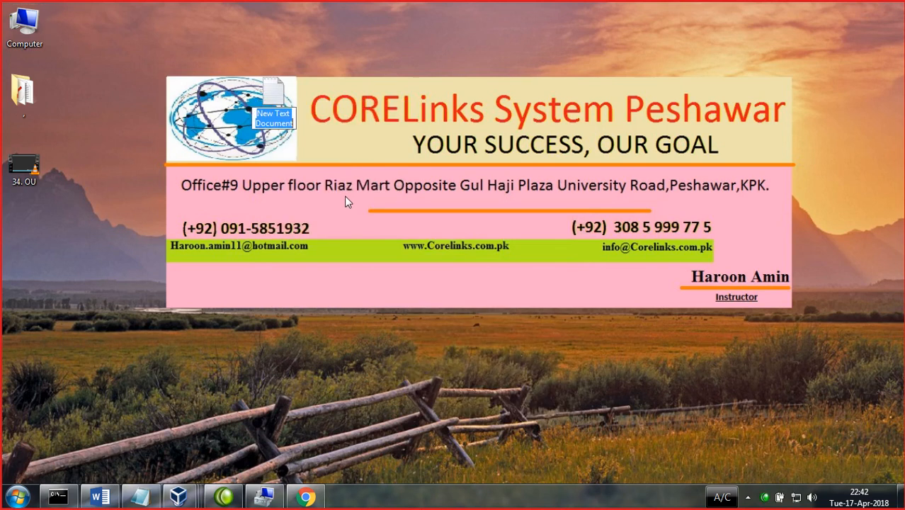
double_click(274, 96)
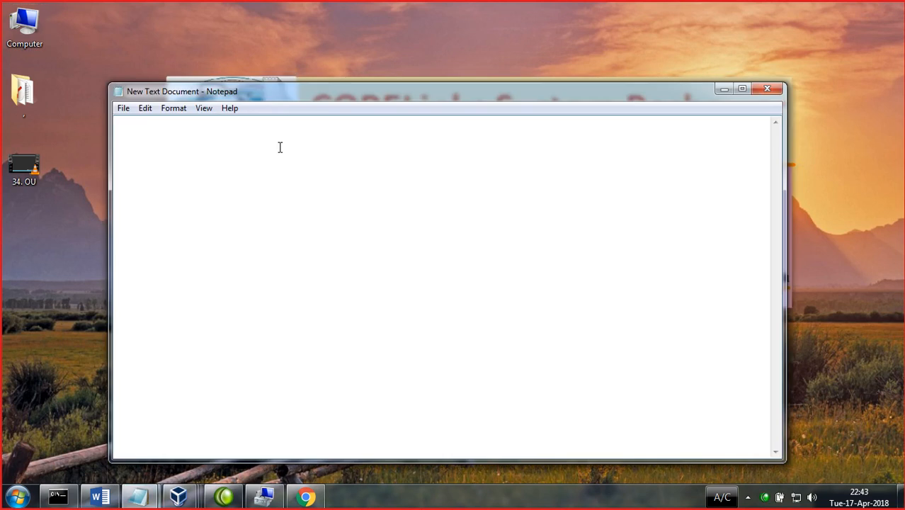
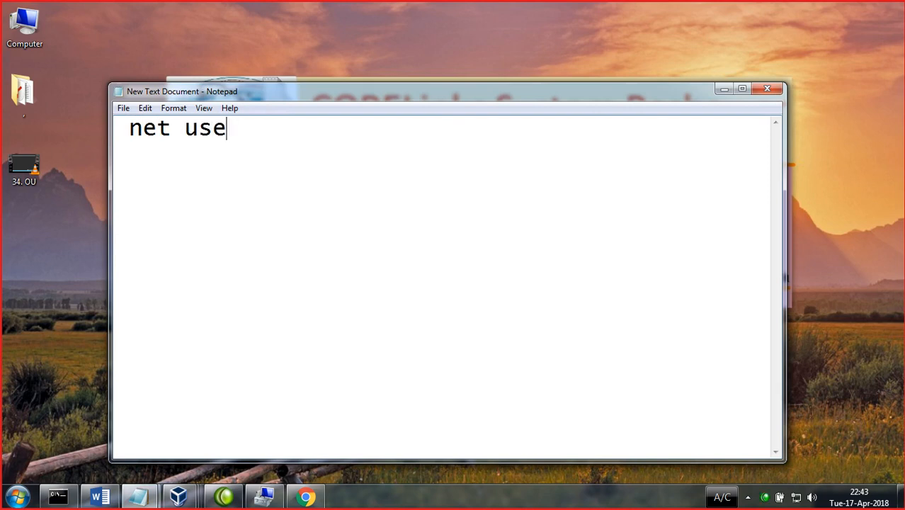
- Write a 'net user … /add'-style line giving a new account name and its password
key(BackSpace)
key(BackSpace)
key(BackSpace)
key(BackSpace)
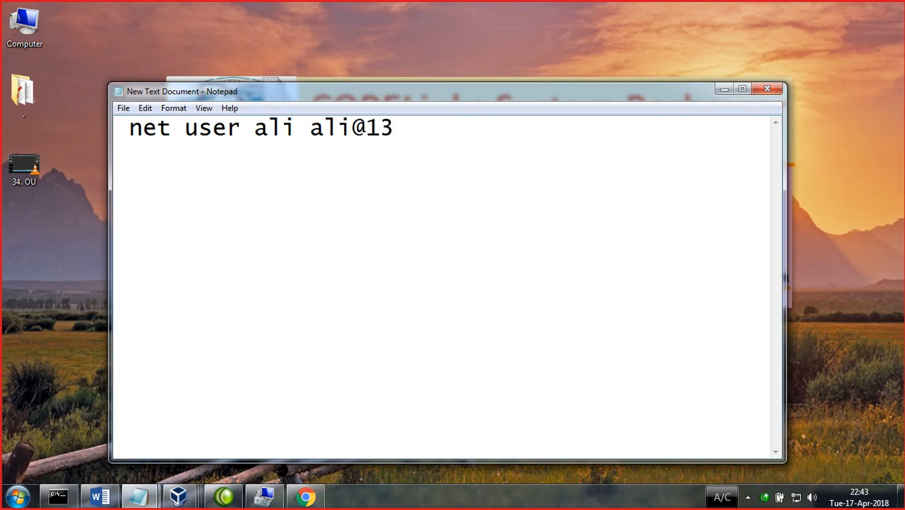
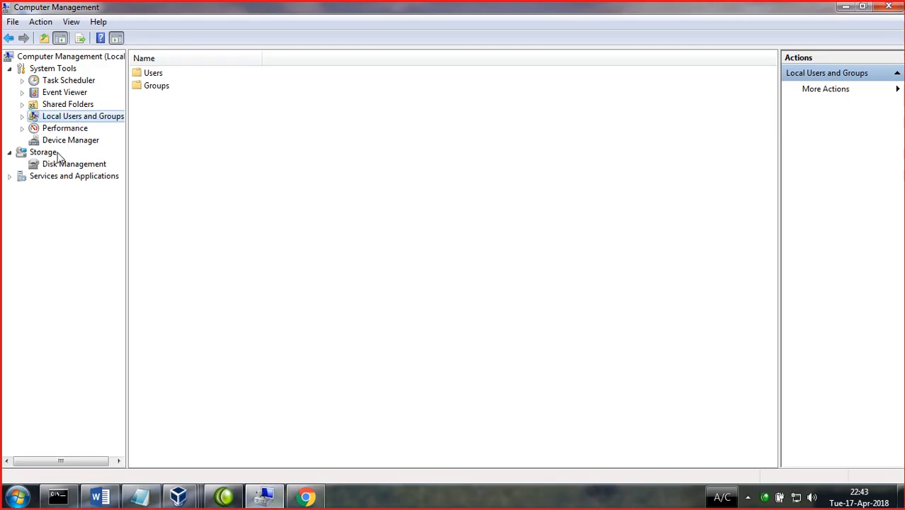
- Switch to the DC-SERVER virtual machine and bring the Group Policy Management Editor forward
click(188, 500)
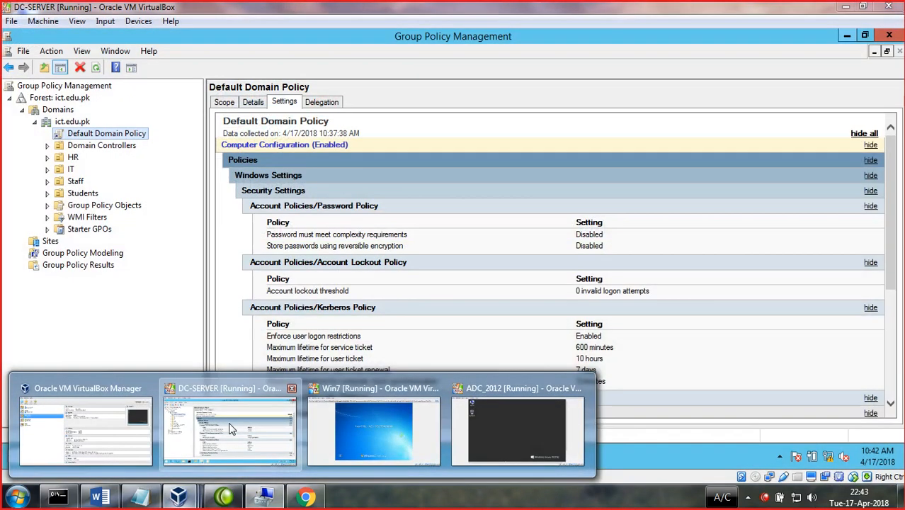
click(229, 428)
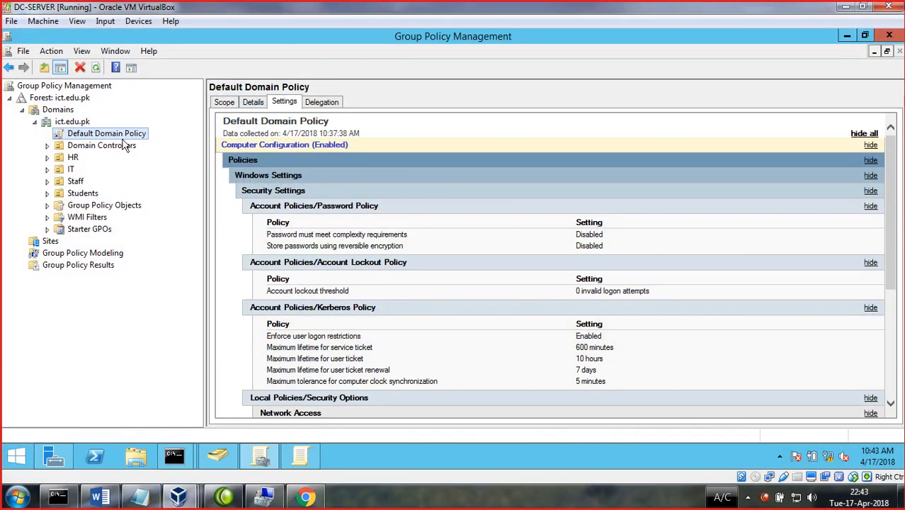
click(300, 458)
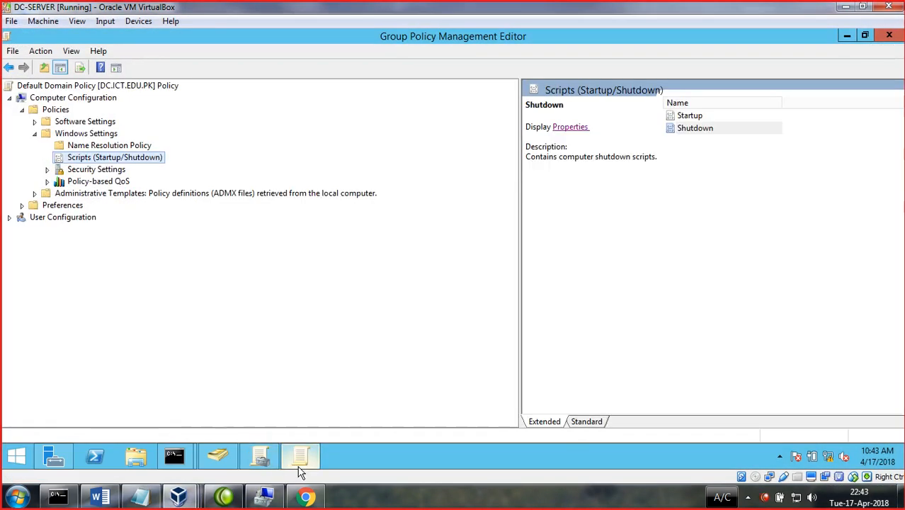
- View the Startup and Shutdown entries under Scripts (Startup/Shutdown) in Standard and Extended views
click(695, 118)
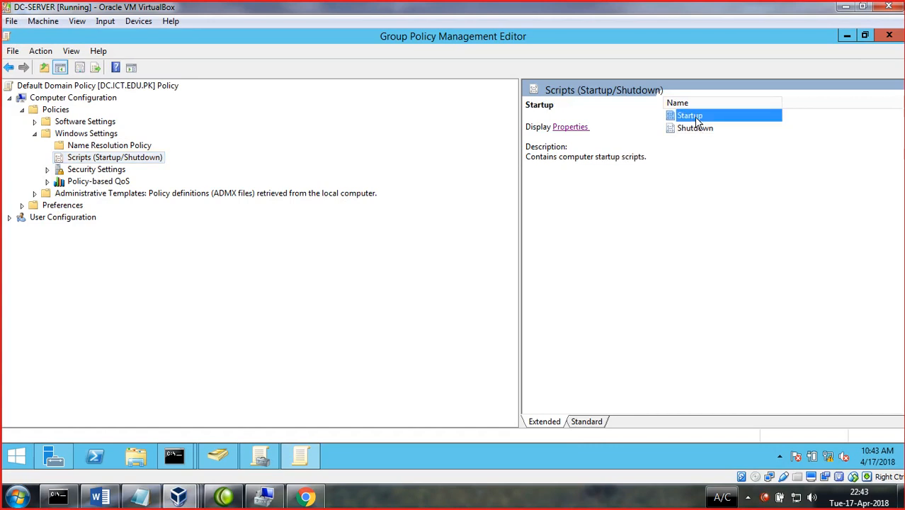
click(581, 424)
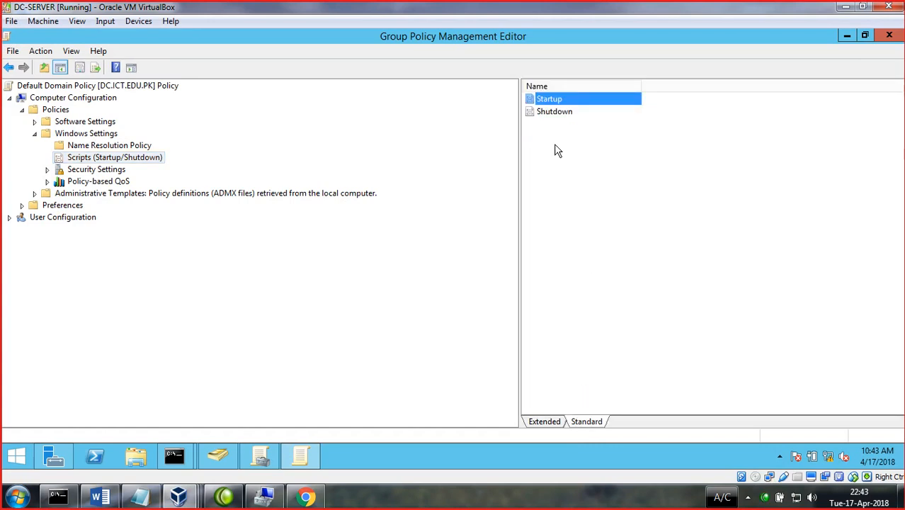
click(549, 114)
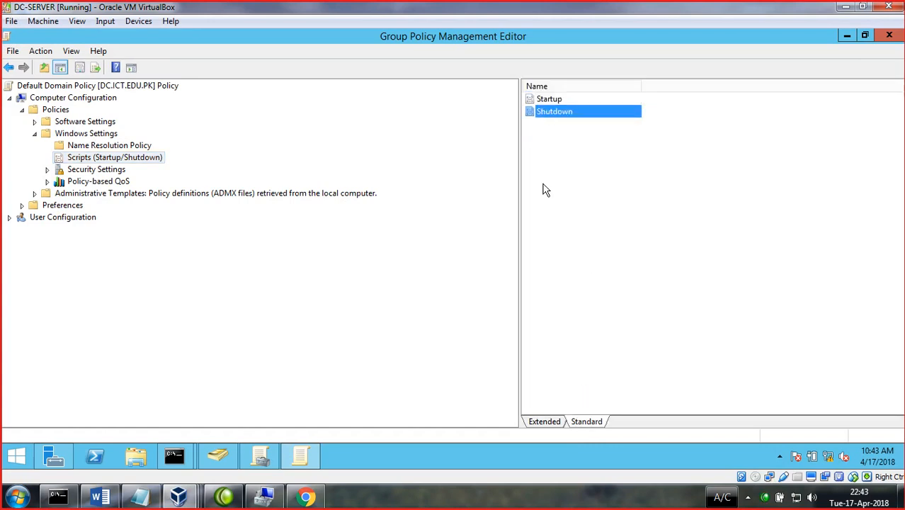
click(554, 103)
click(546, 420)
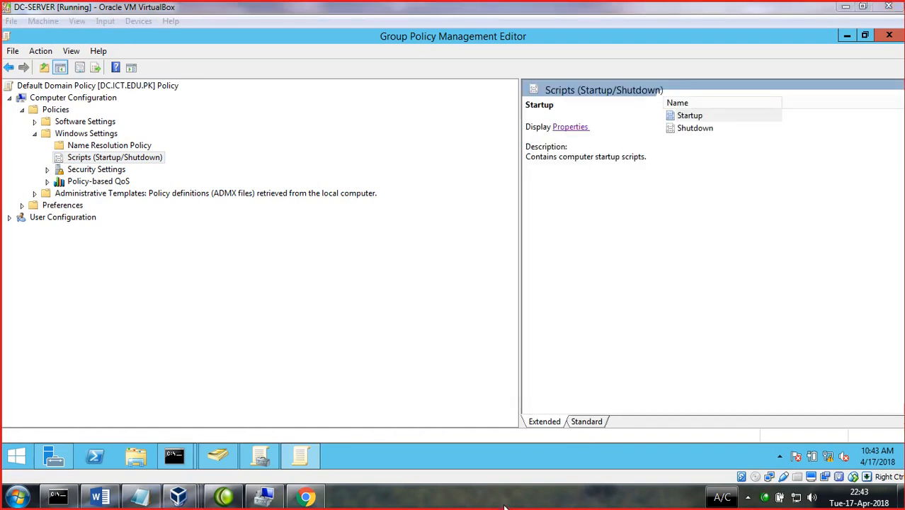
click(569, 127)
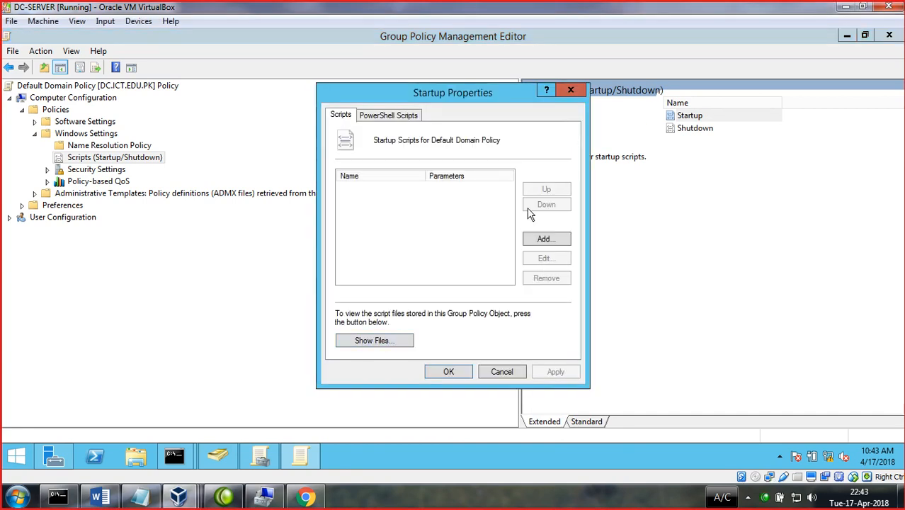
click(375, 117)
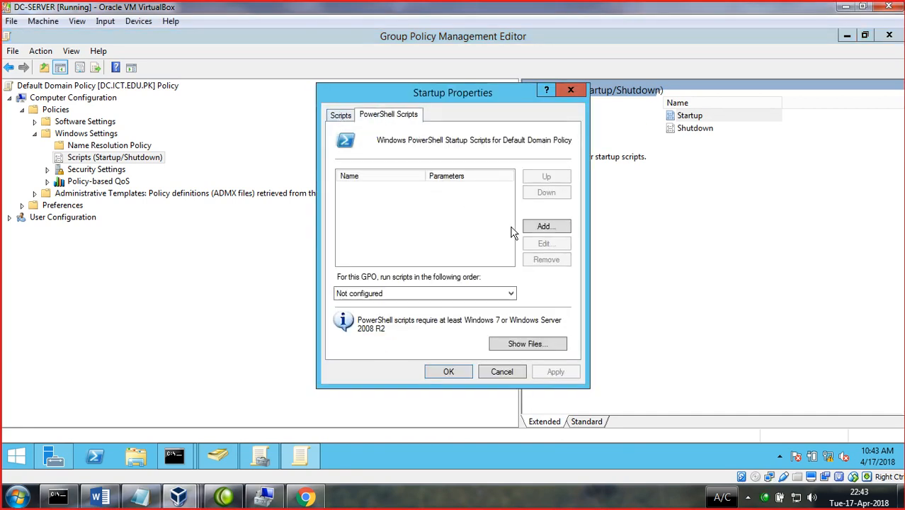
click(543, 228)
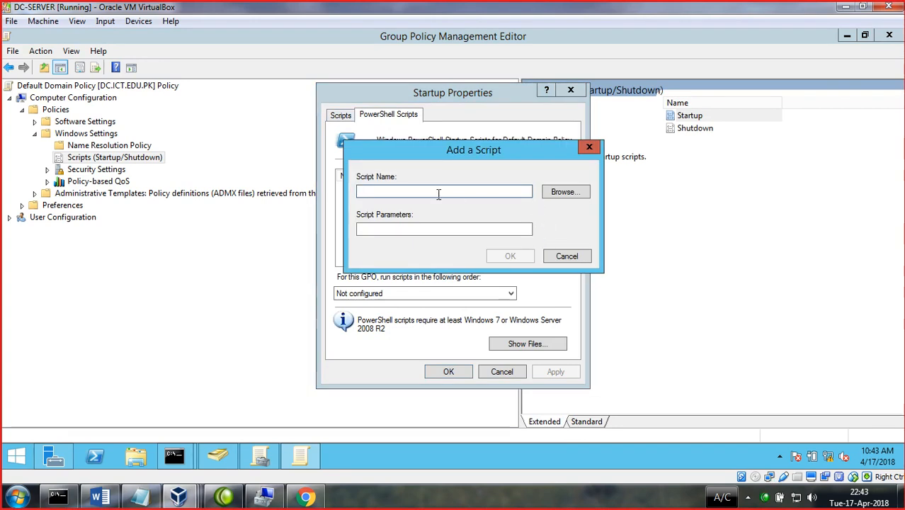
click(584, 150)
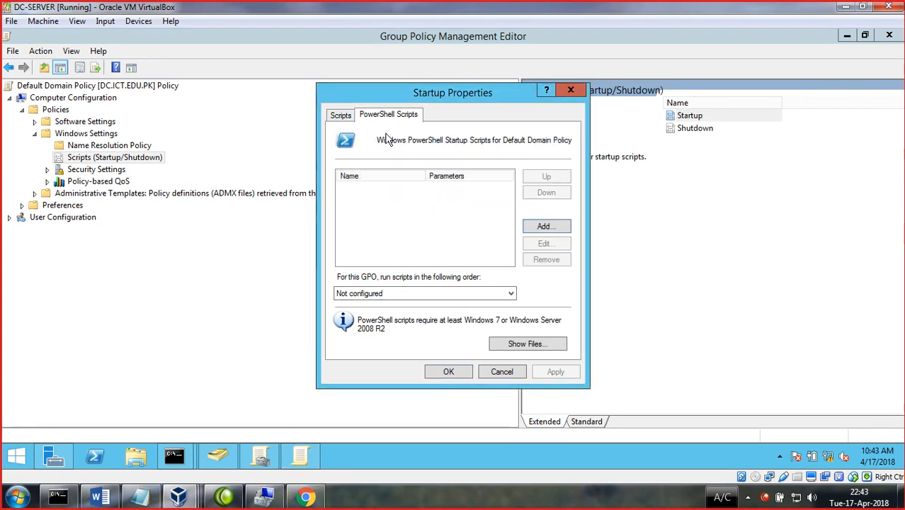
click(341, 117)
click(542, 240)
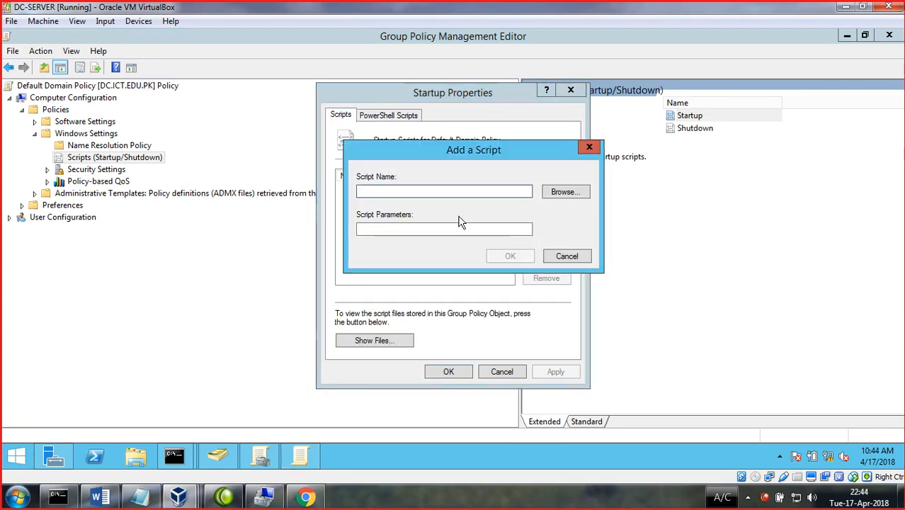
click(564, 192)
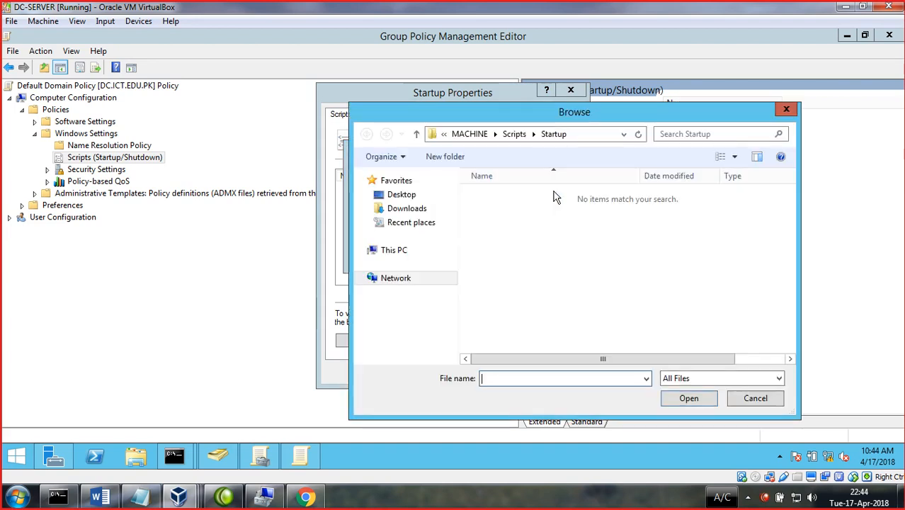
click(400, 196)
click(680, 377)
click(680, 401)
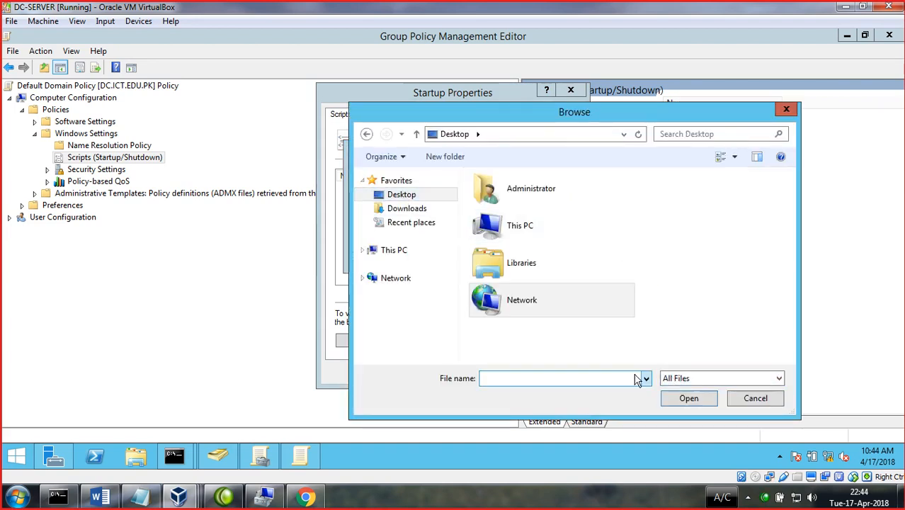
click(786, 109)
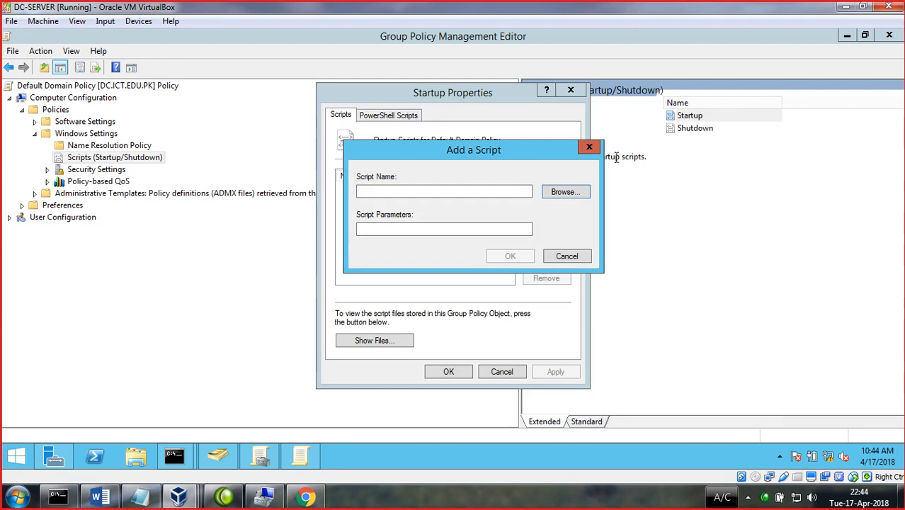
click(588, 149)
click(569, 90)
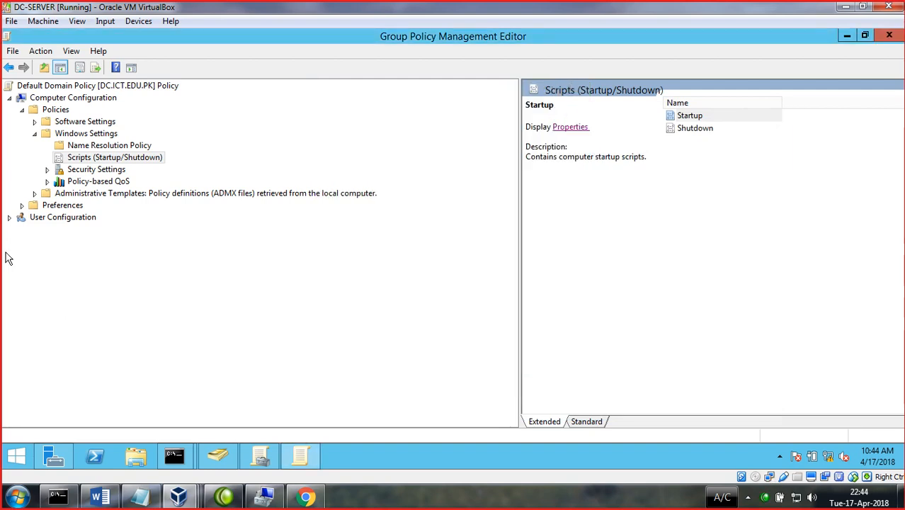
- Expand Security Settings > Account Policies, widen the list pane, and open Password Policy
double_click(98, 170)
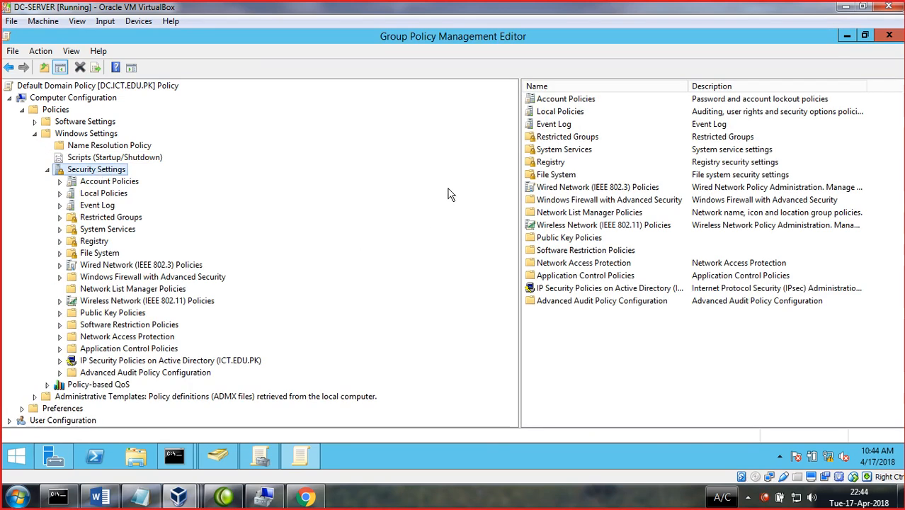
double_click(93, 185)
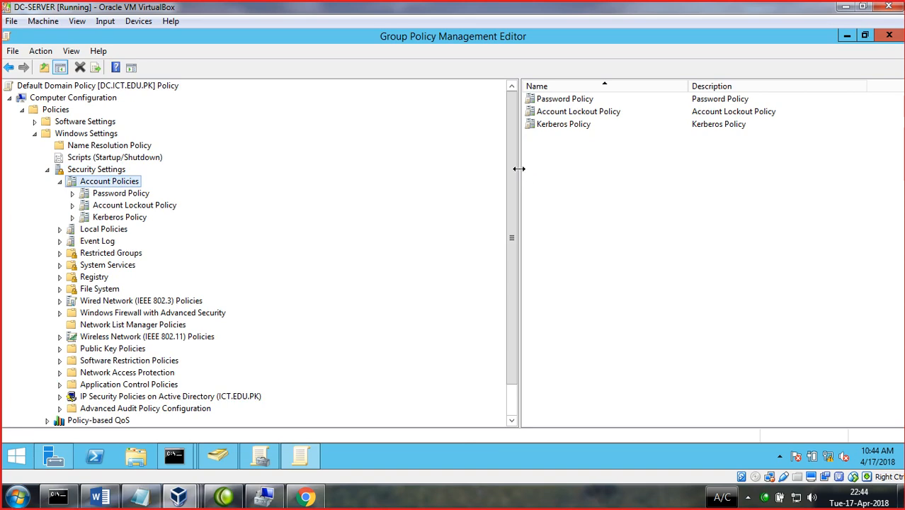
drag(411, 161, 275, 162)
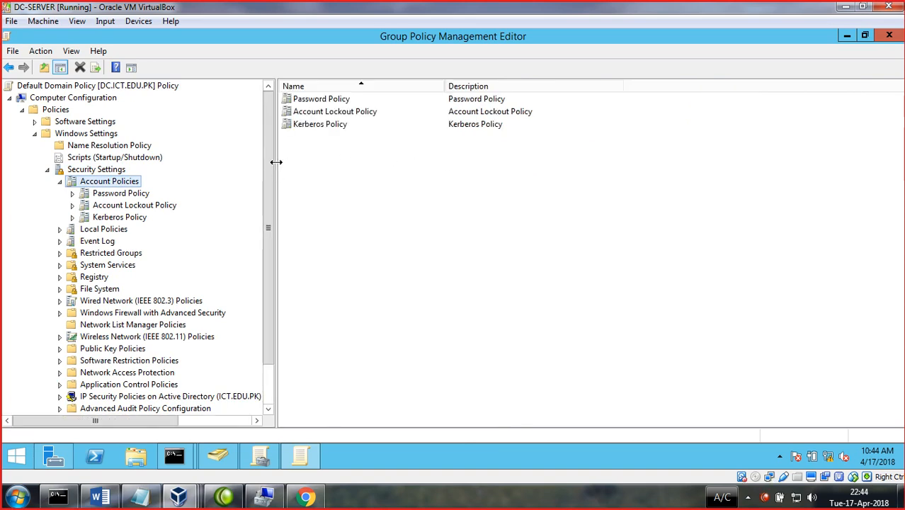
double_click(317, 102)
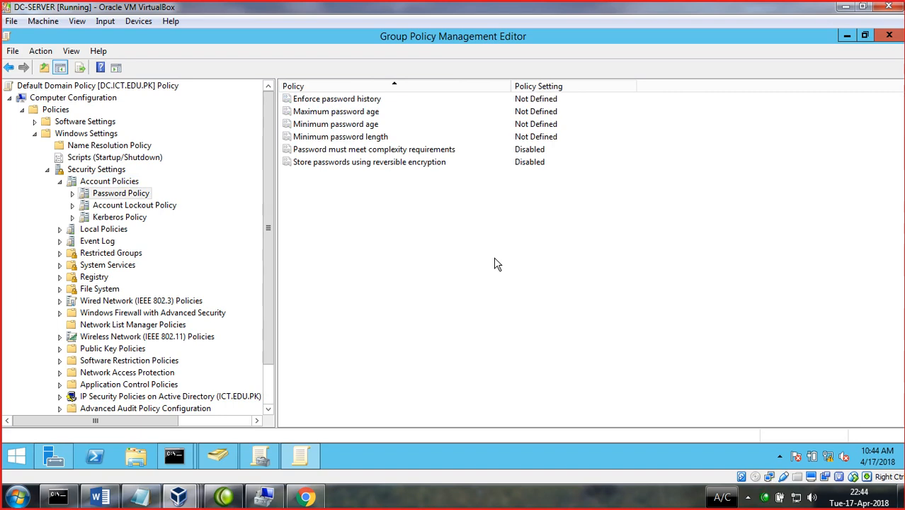
- Inspect the password complexity and Minimum password age policies, closing both unchanged
double_click(423, 149)
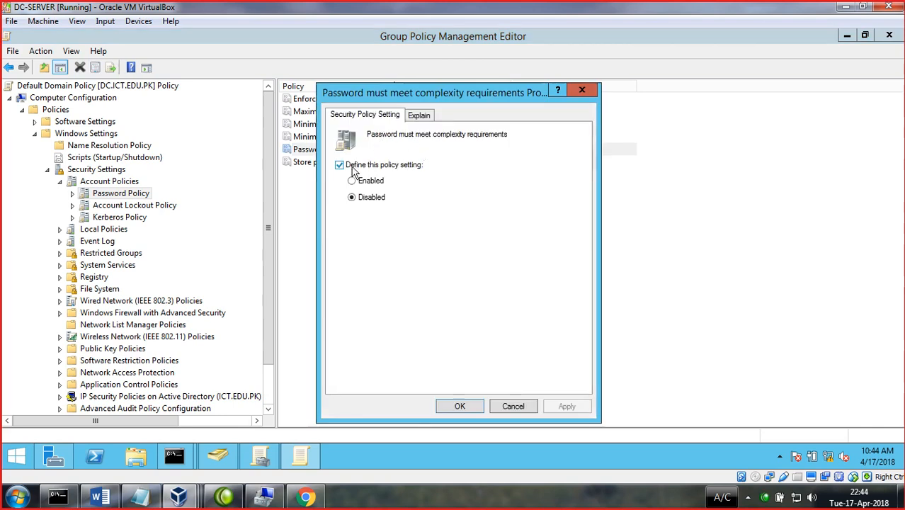
click(417, 118)
click(581, 89)
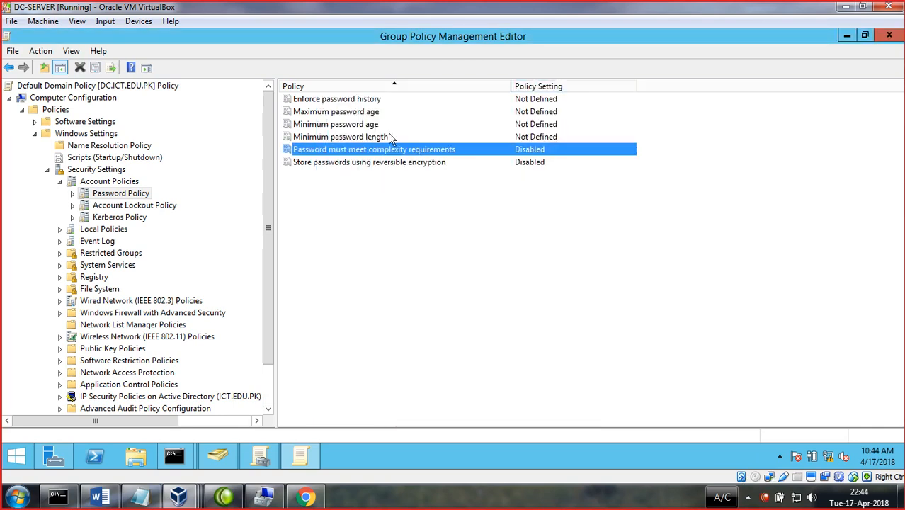
click(352, 126)
double_click(351, 125)
click(354, 170)
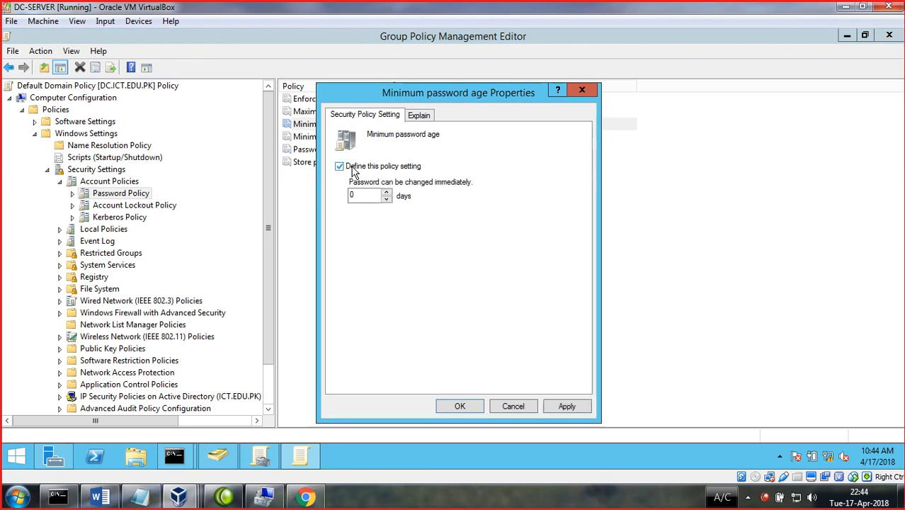
click(425, 119)
key(Escape)
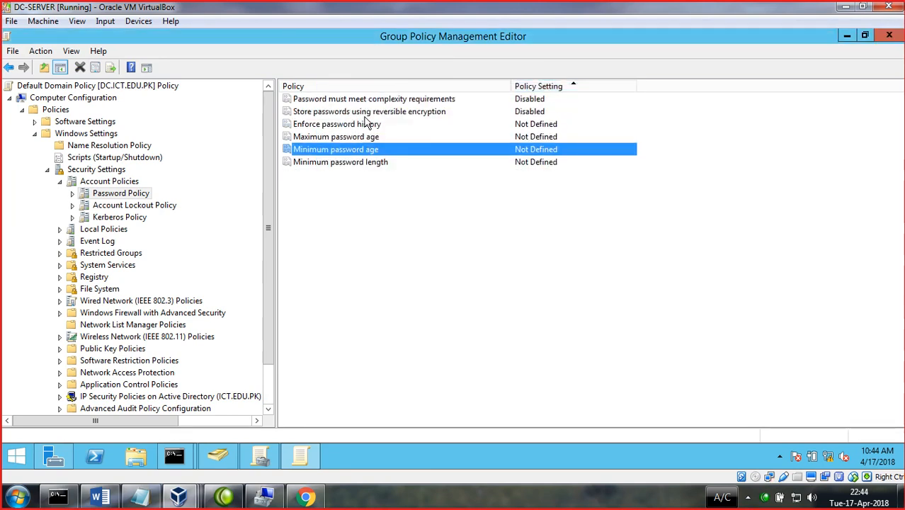
- Leave the password complexity and reversible encryption policies undefined and apply
double_click(361, 99)
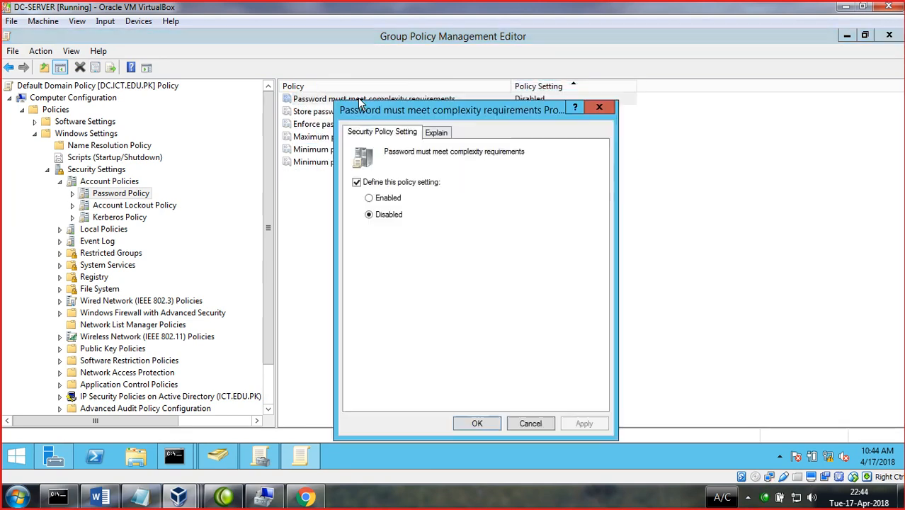
click(369, 199)
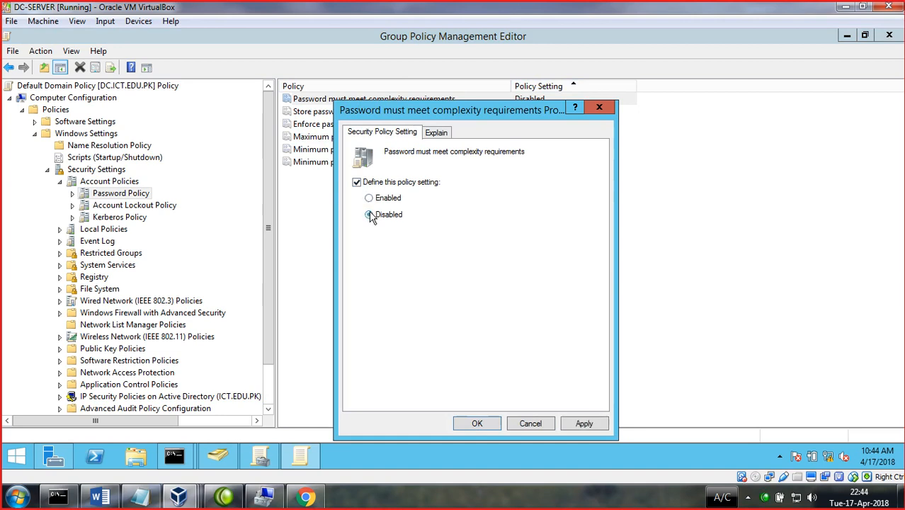
click(364, 184)
click(583, 423)
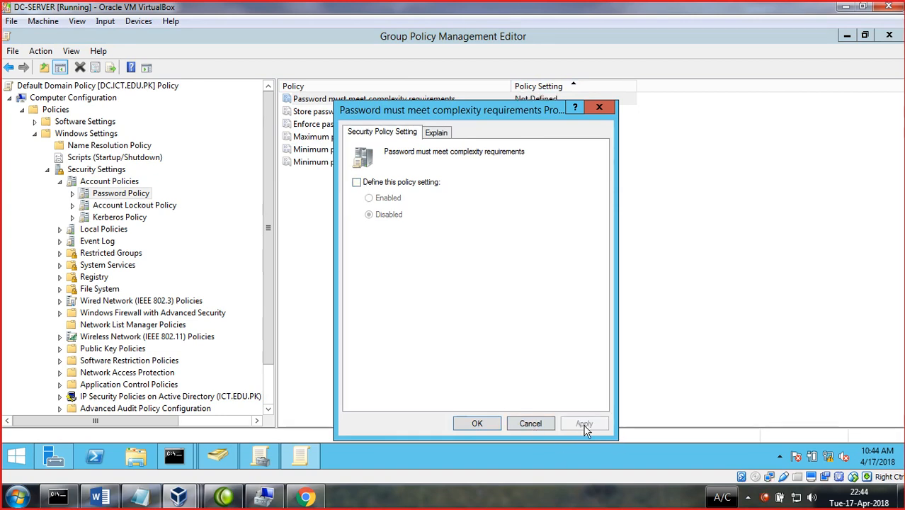
click(477, 423)
click(369, 113)
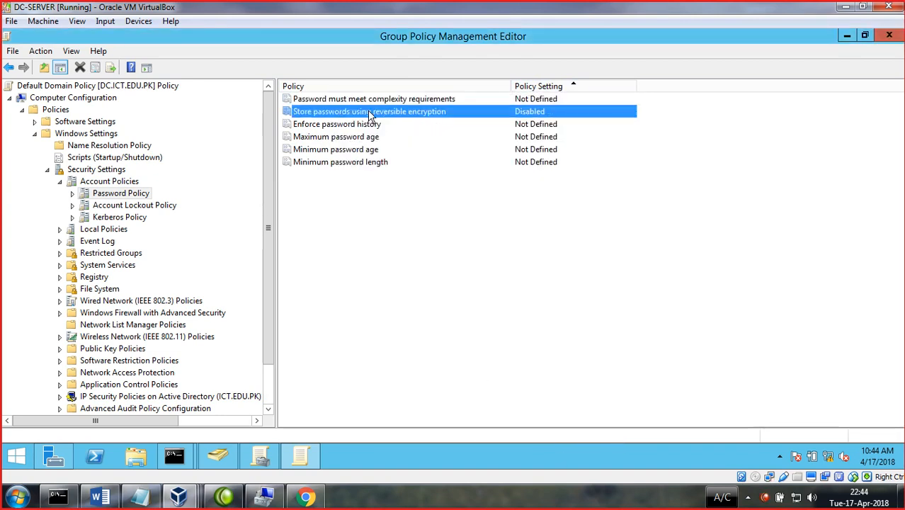
double_click(370, 113)
click(368, 181)
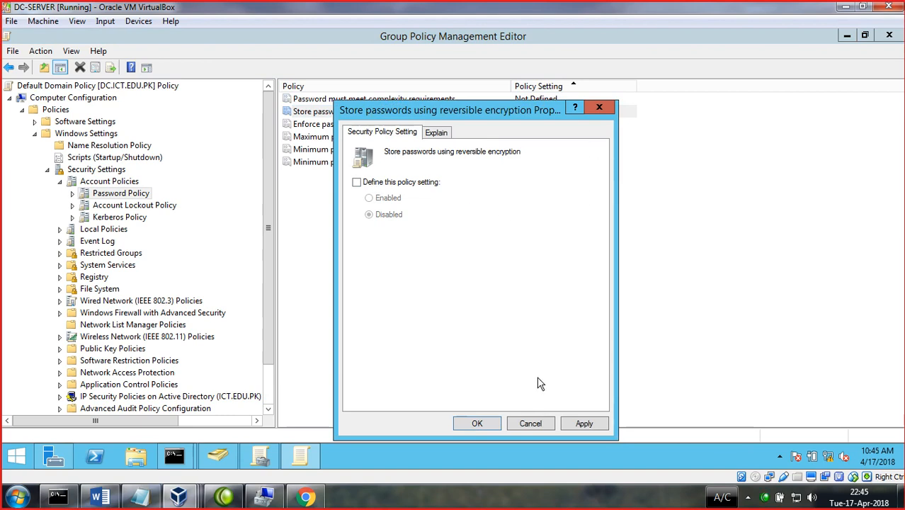
click(476, 423)
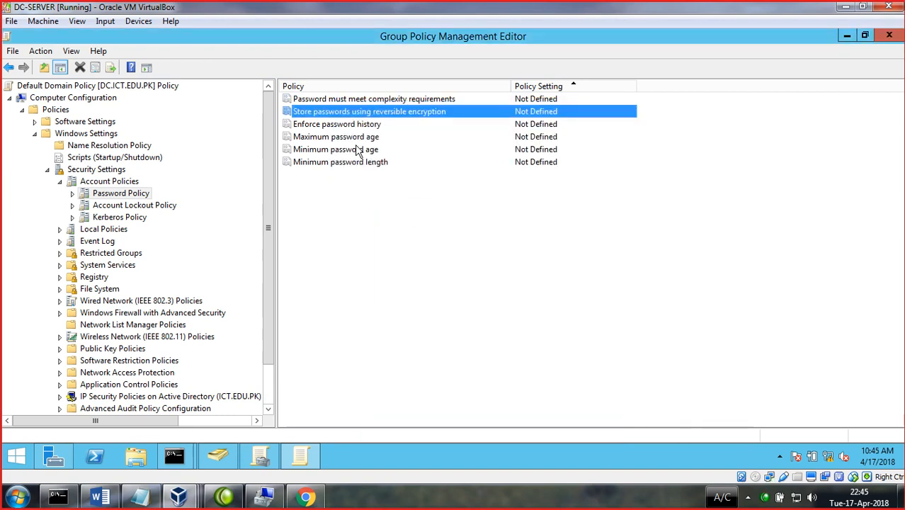
- Check the Kerberos maximum user ticket lifetime of 10 hours, then collapse Security Settings
click(130, 217)
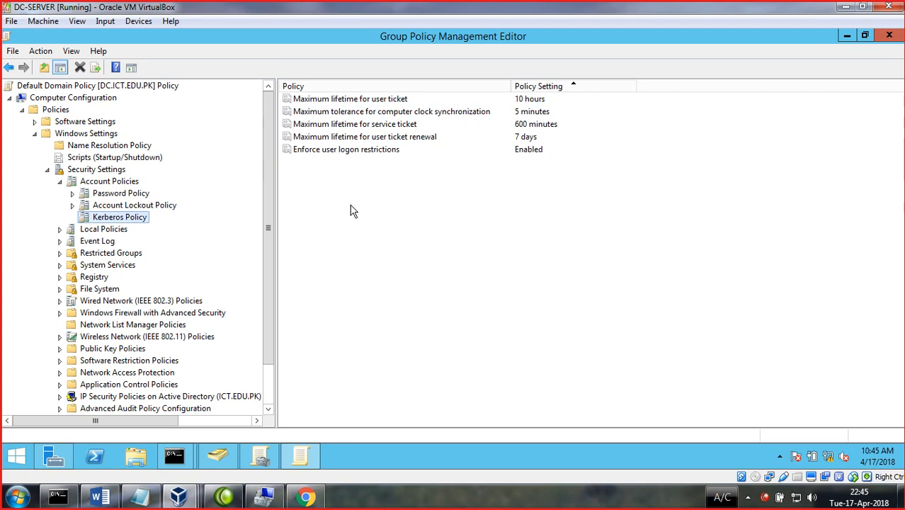
double_click(337, 101)
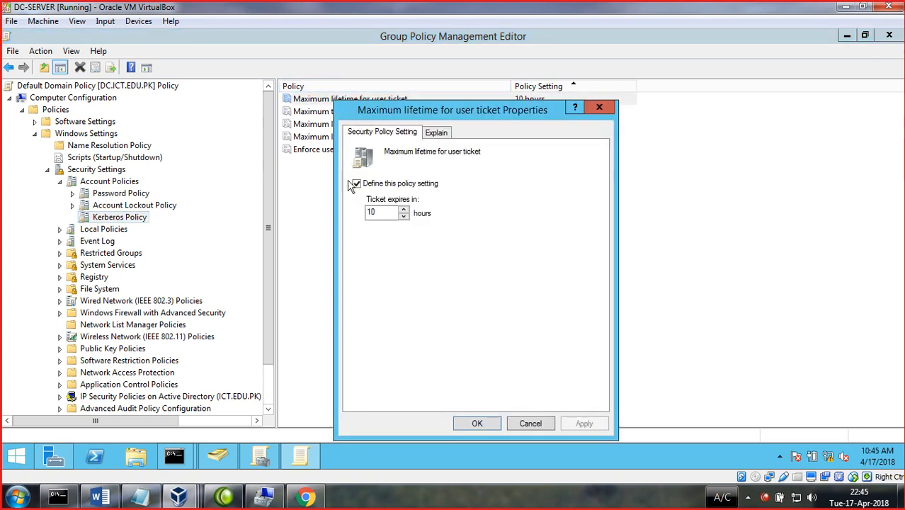
click(596, 108)
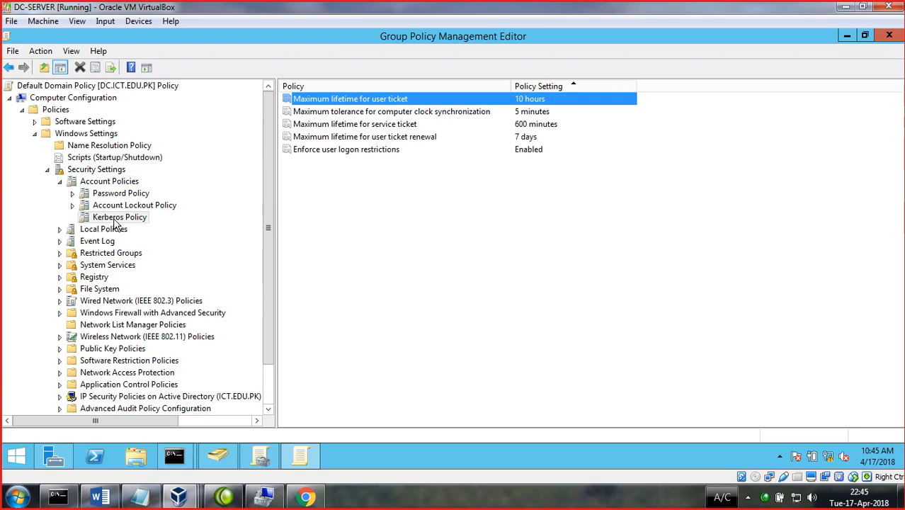
click(46, 170)
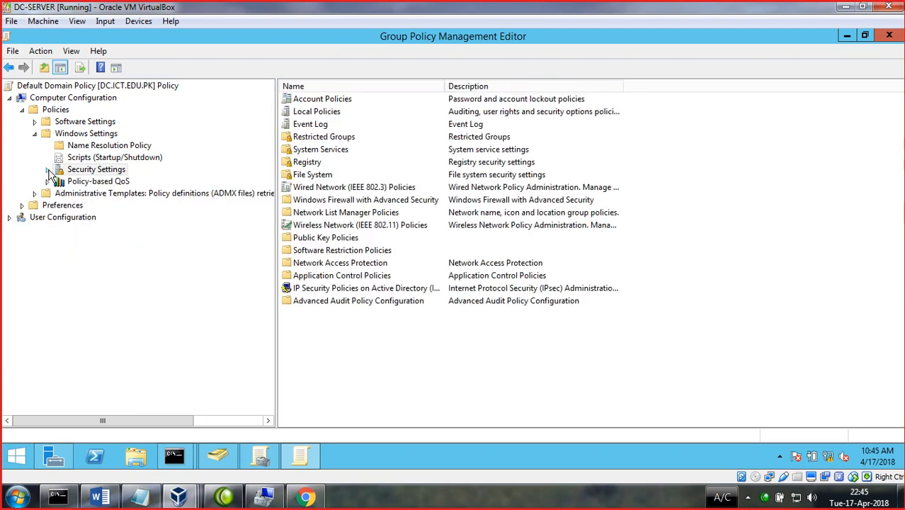
double_click(72, 172)
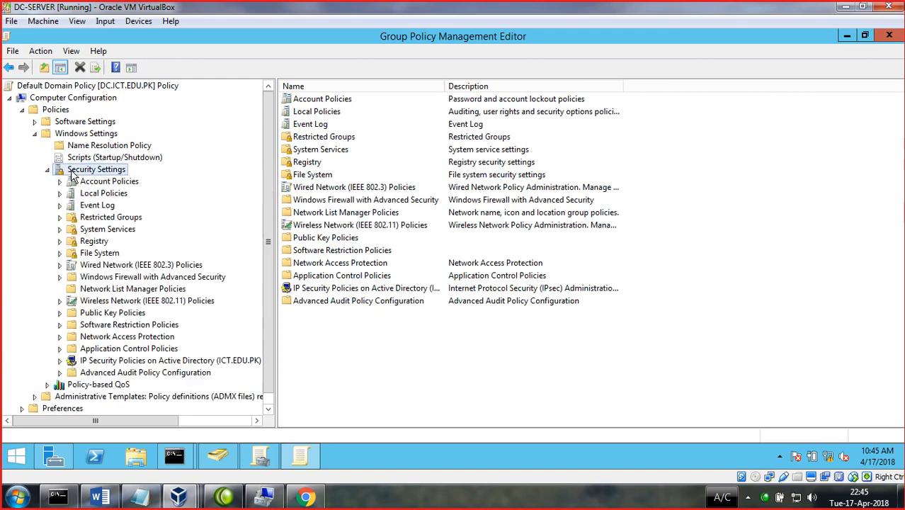
click(108, 219)
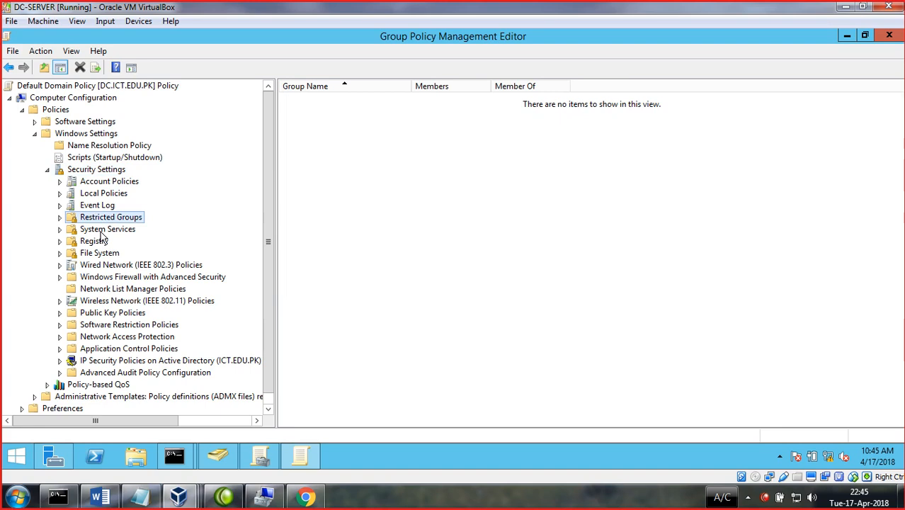
click(105, 230)
drag(267, 226, 270, 241)
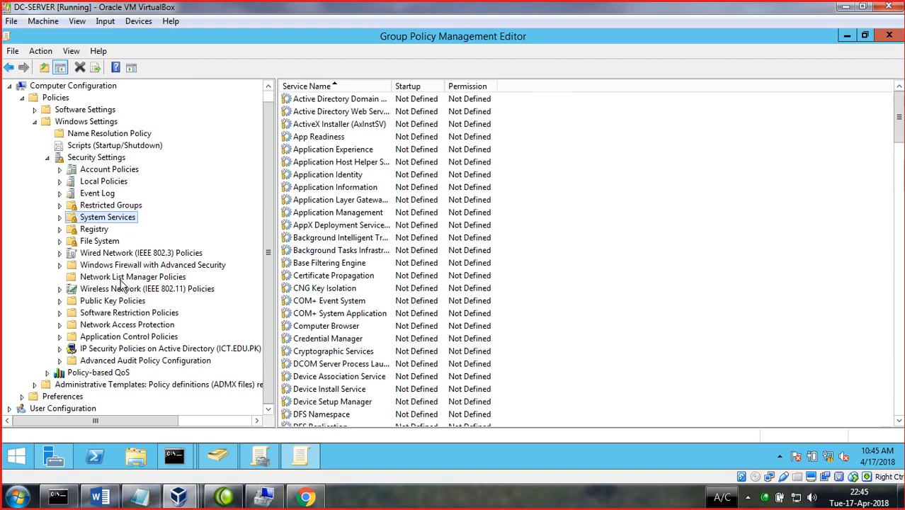
click(111, 254)
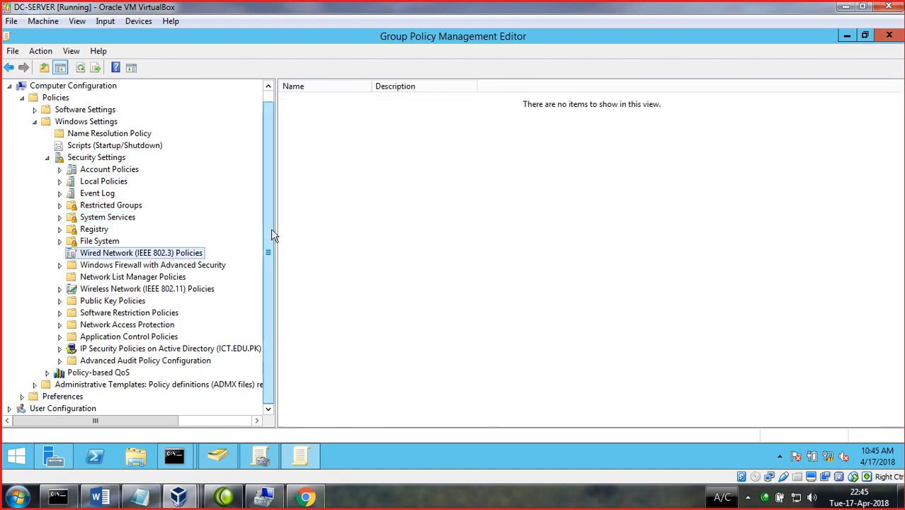
click(116, 314)
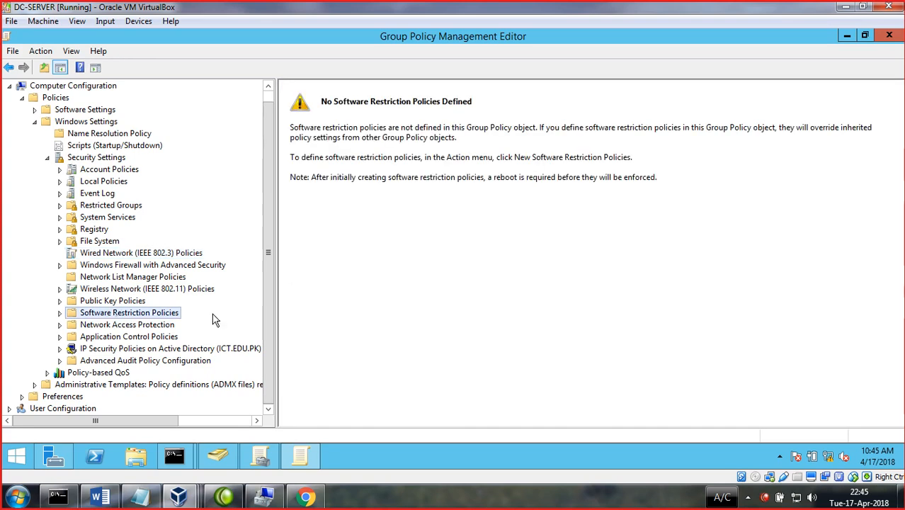
click(134, 325)
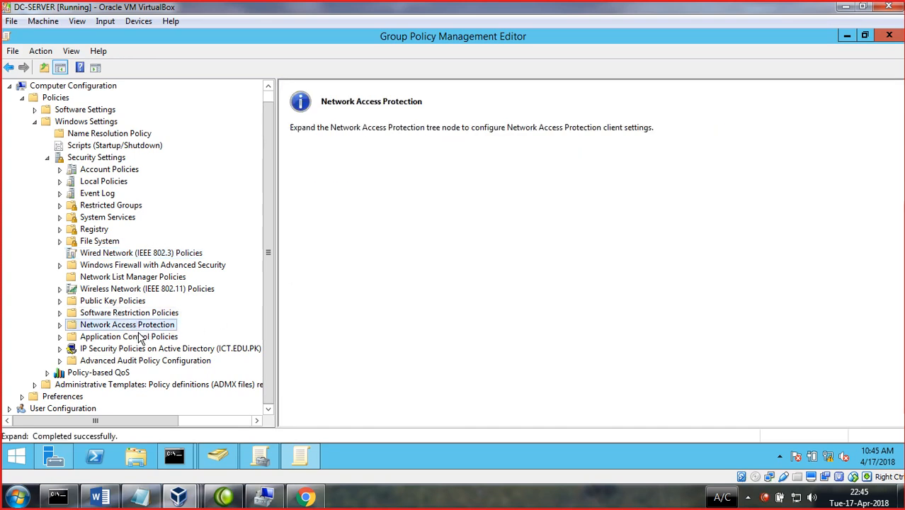
click(47, 160)
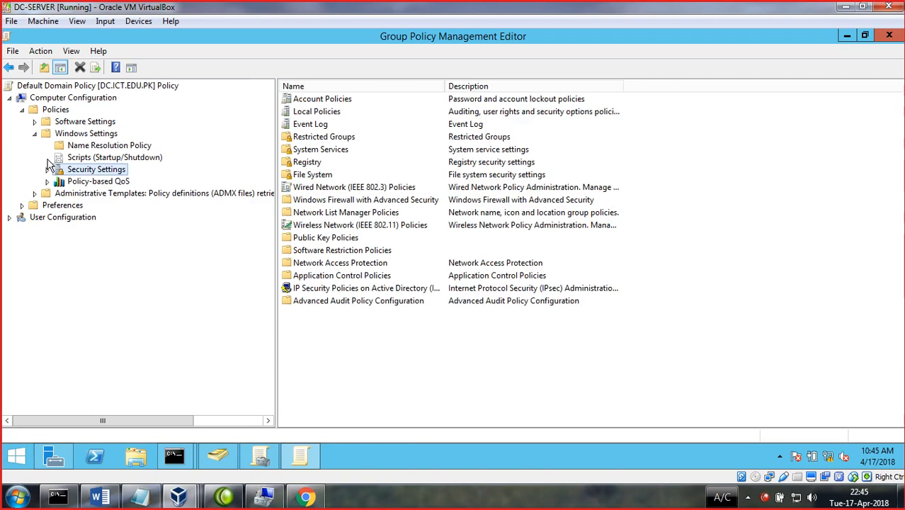
- Expand Administrative Templates and browse the Windows Settings and Security Settings branches
double_click(76, 195)
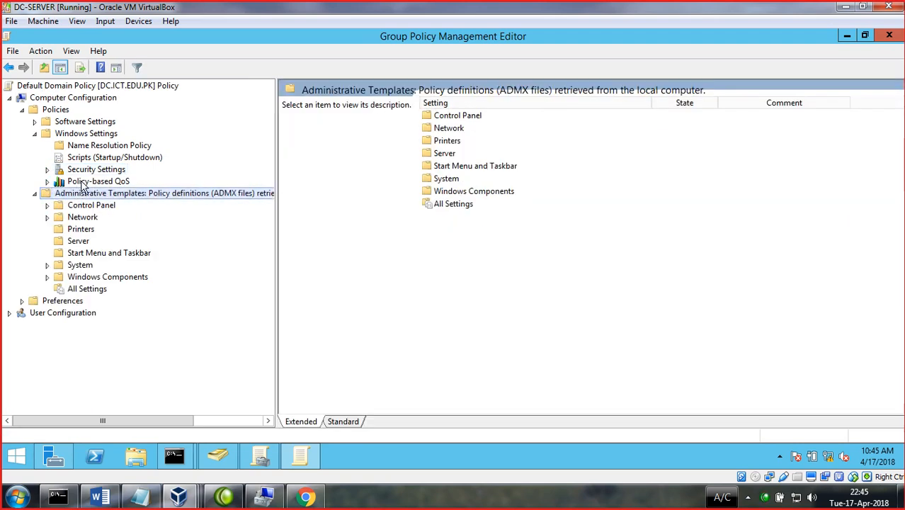
click(61, 182)
click(48, 171)
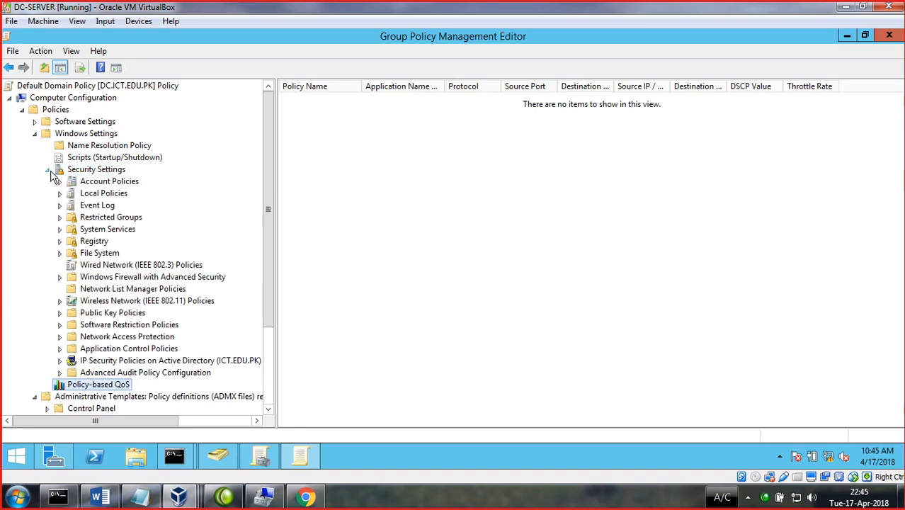
click(48, 171)
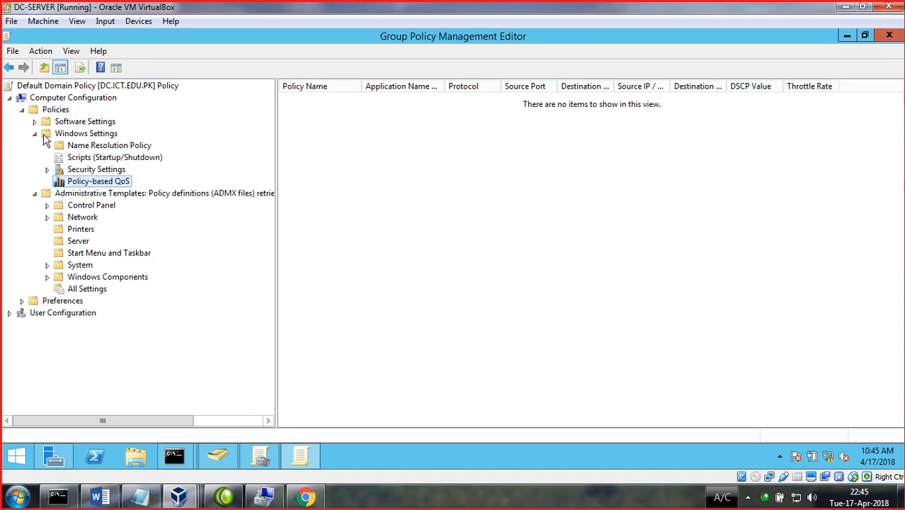
click(36, 135)
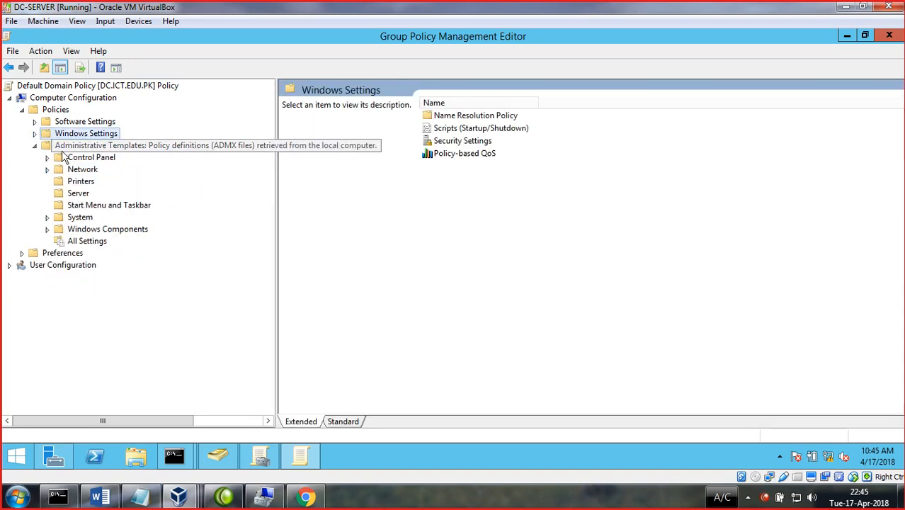
click(34, 135)
click(36, 134)
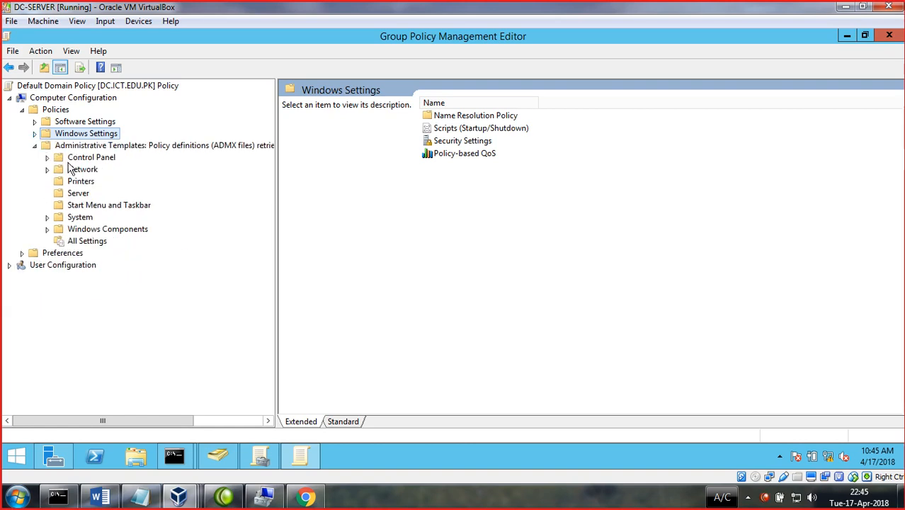
- Browse Control Panel's User Accounts and Regional and Language Options folders, then open Network
click(88, 159)
double_click(465, 142)
click(99, 182)
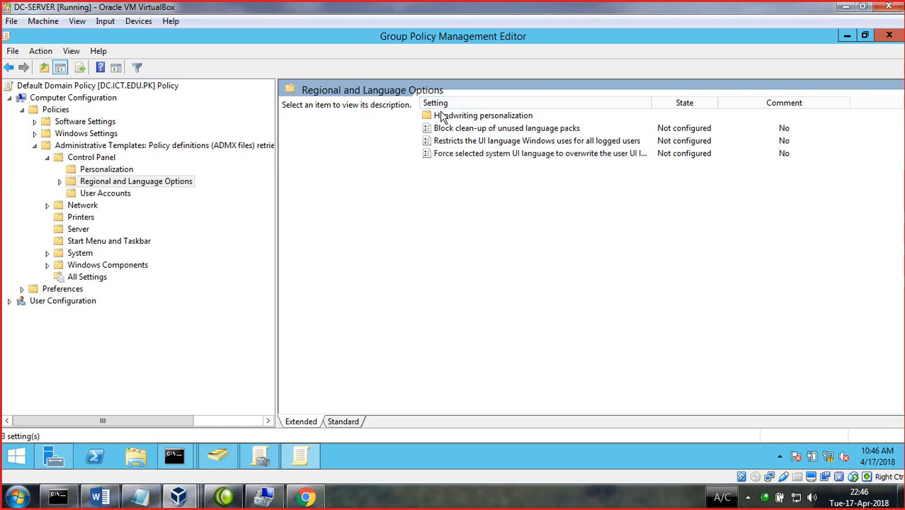
click(59, 181)
click(47, 157)
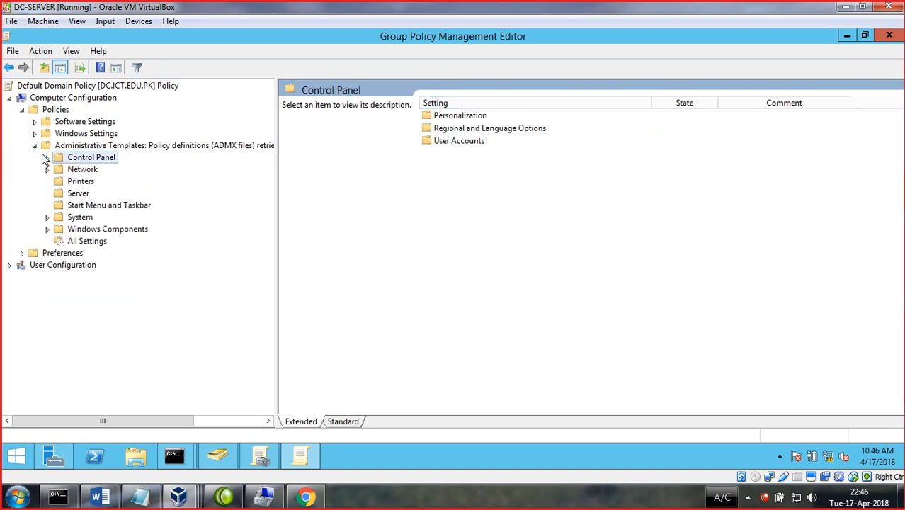
click(34, 145)
click(35, 145)
click(35, 133)
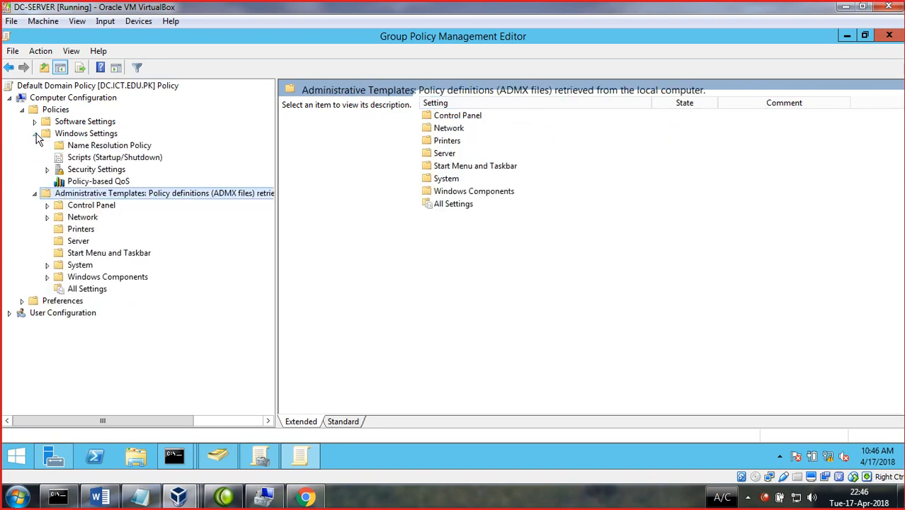
click(35, 193)
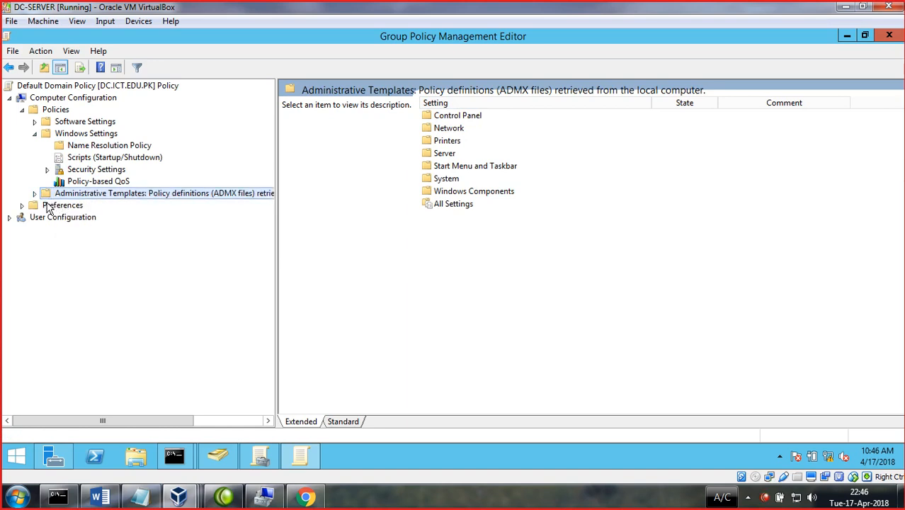
click(34, 193)
double_click(92, 219)
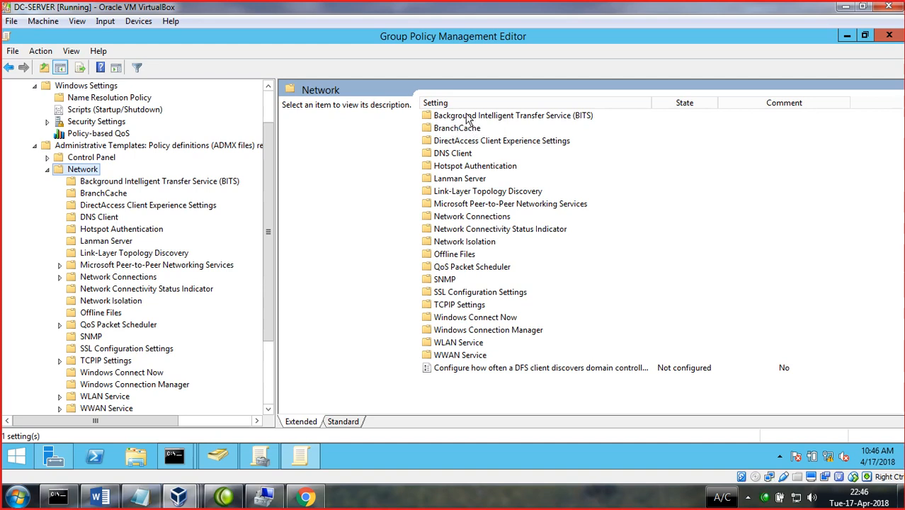
- Read the DNS Client Dynamic update and TTL value setting descriptions
double_click(450, 154)
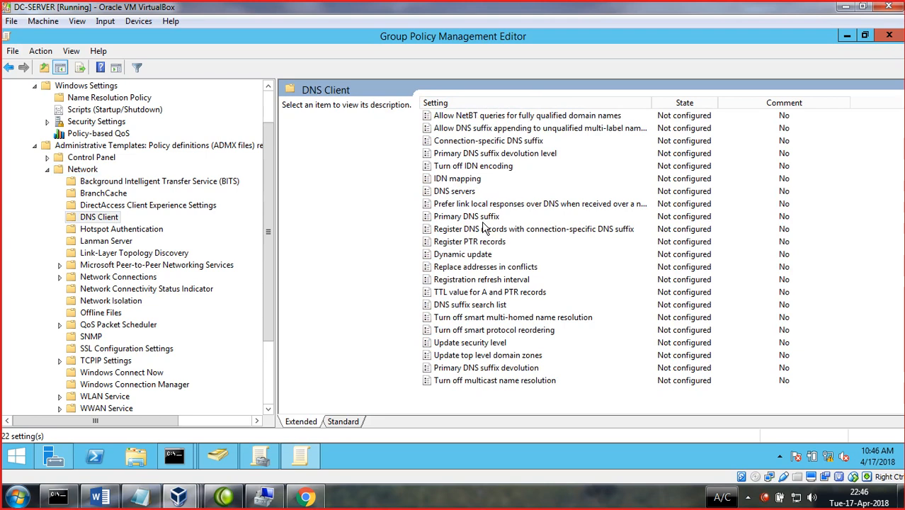
click(481, 257)
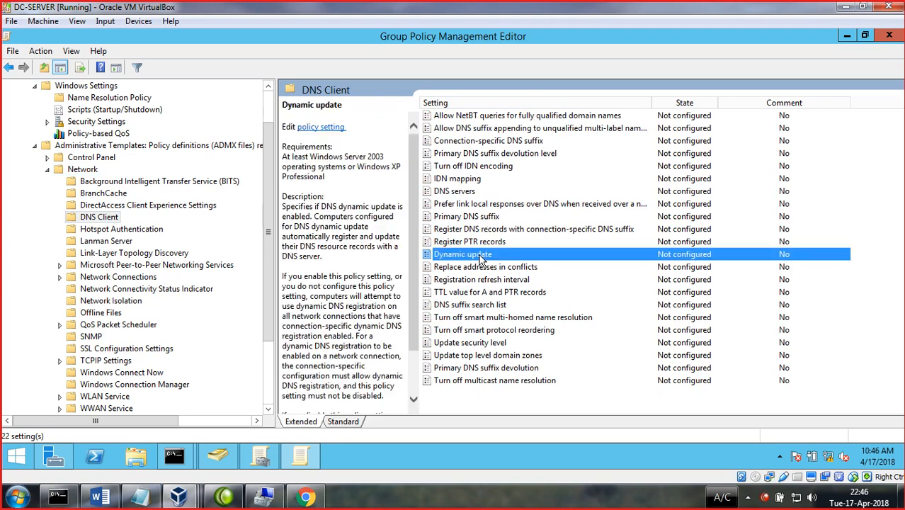
click(473, 293)
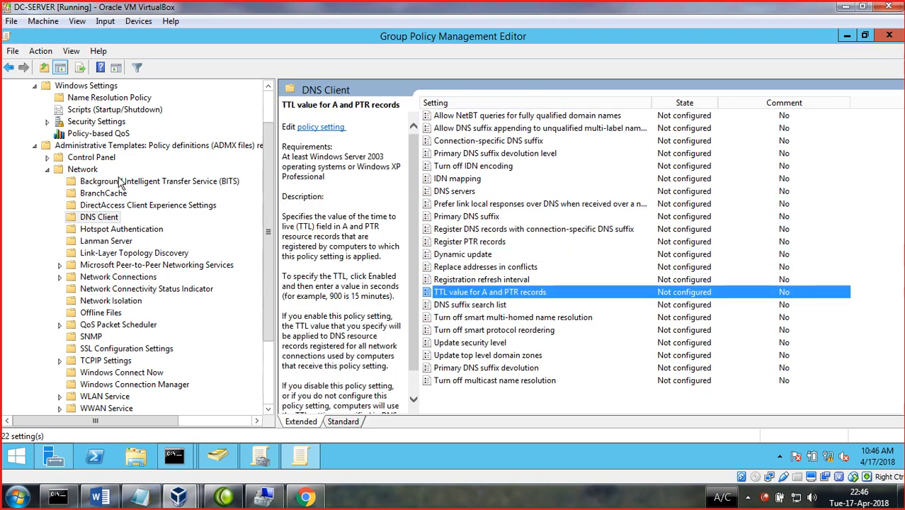
click(47, 157)
click(48, 158)
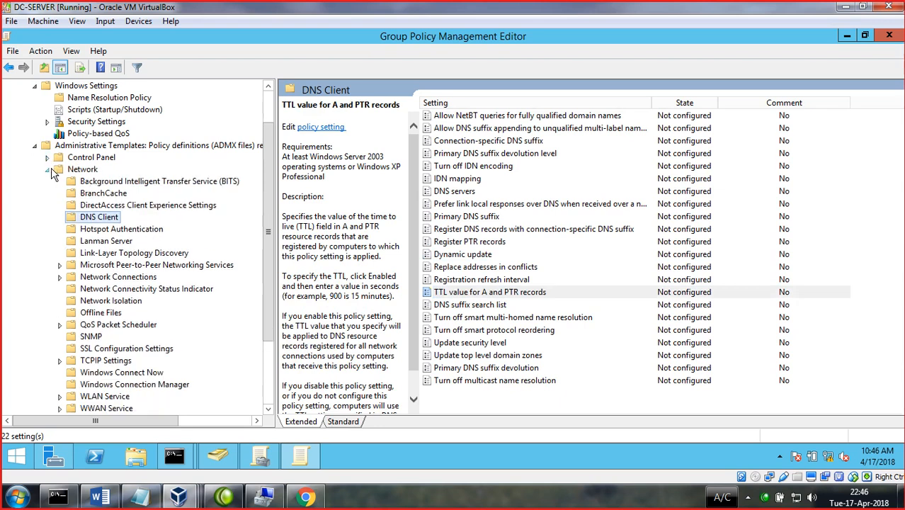
click(47, 170)
- Browse Printers (29 settings), Start Menu and Taskbar, and All Settings (1989), then fold back to Policies
click(80, 231)
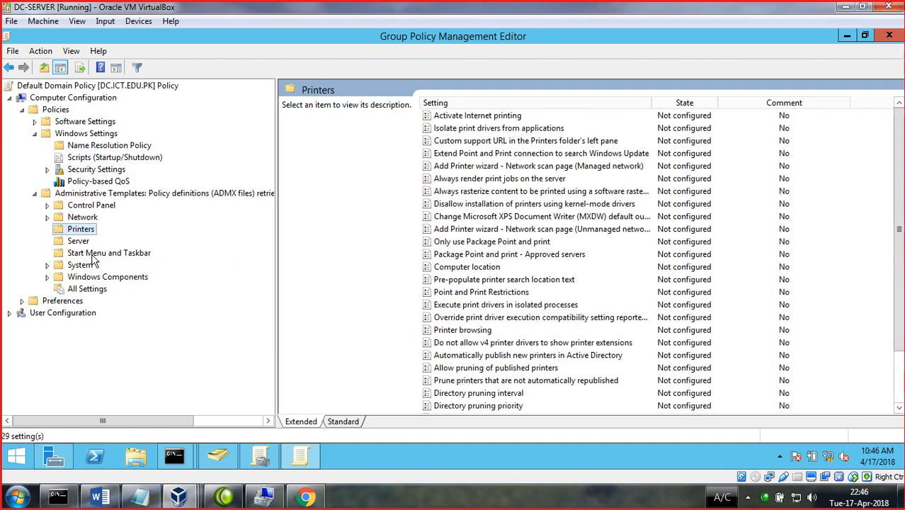
click(94, 255)
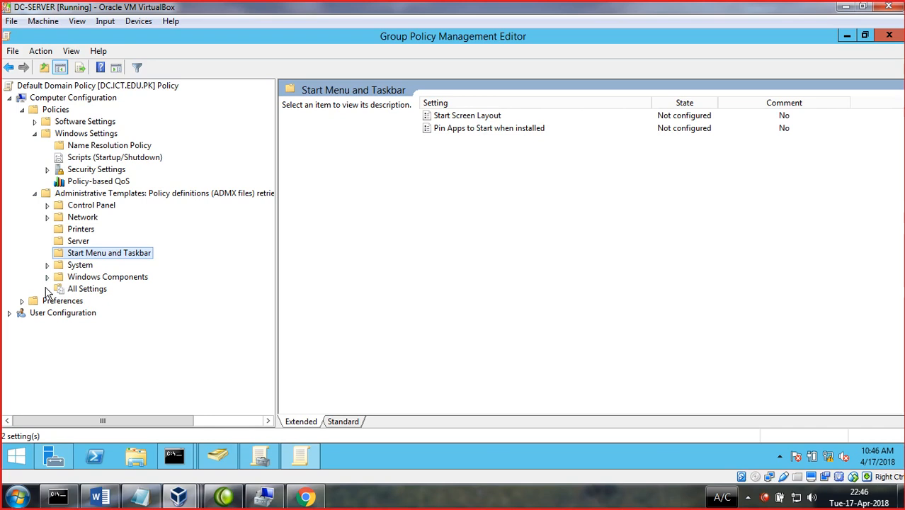
click(79, 289)
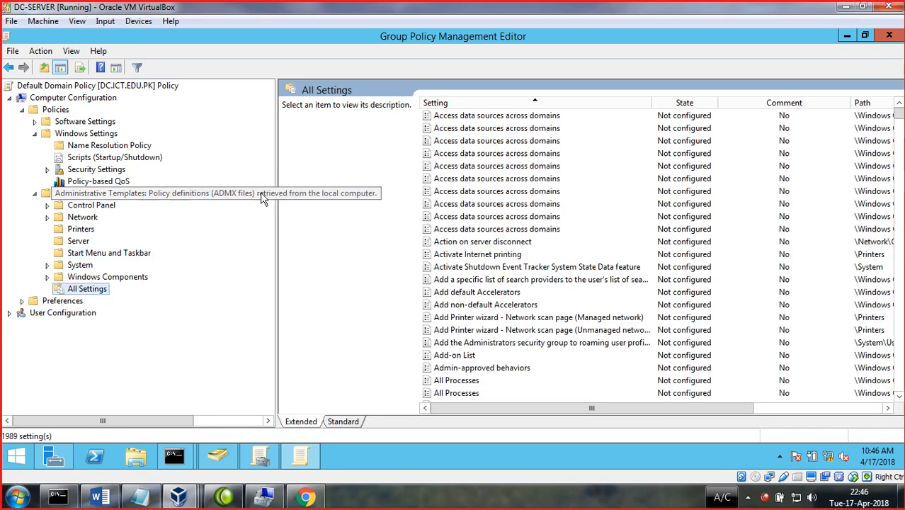
drag(274, 200, 156, 155)
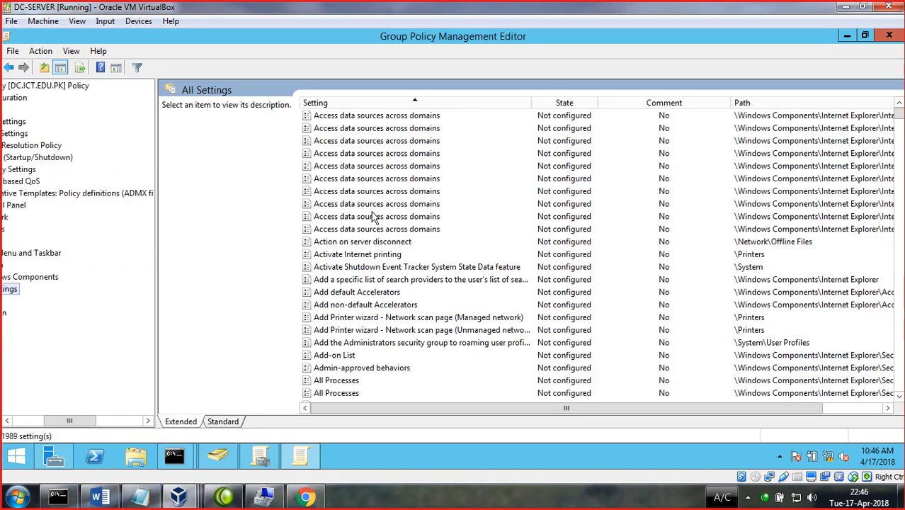
drag(897, 120, 897, 386)
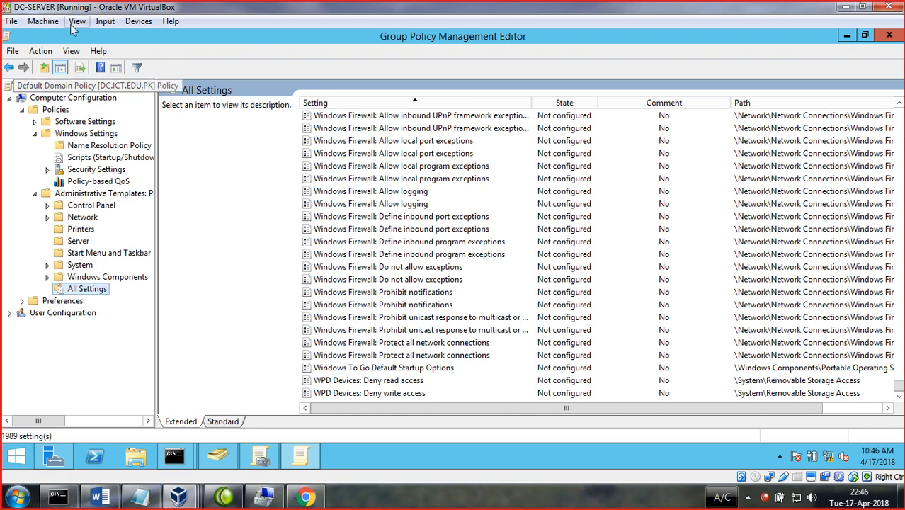
click(34, 133)
click(34, 121)
click(22, 110)
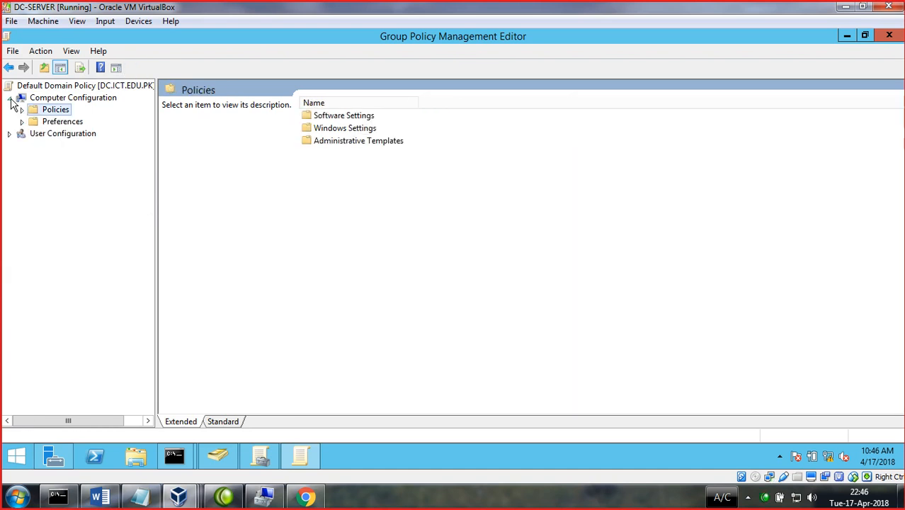
- Expand User Configuration > Policies and view its Windows Settings and Administrative Templates
click(9, 98)
click(9, 109)
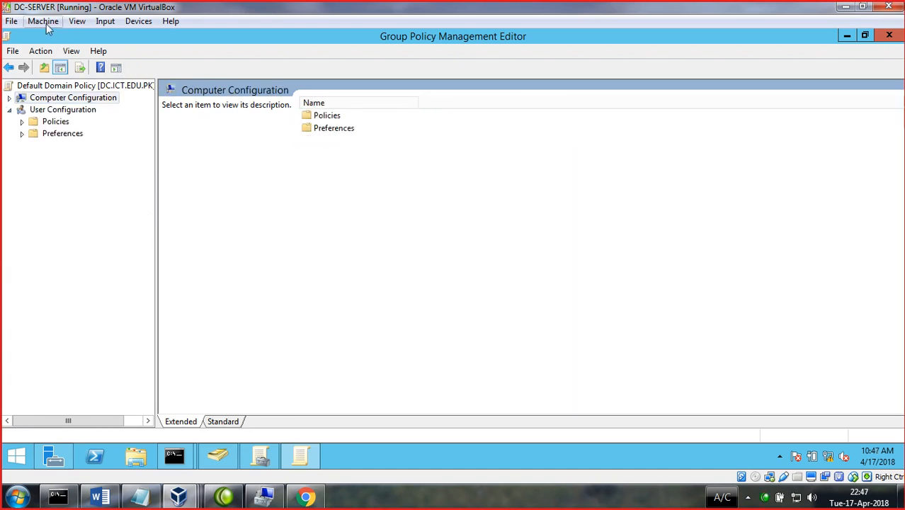
click(49, 121)
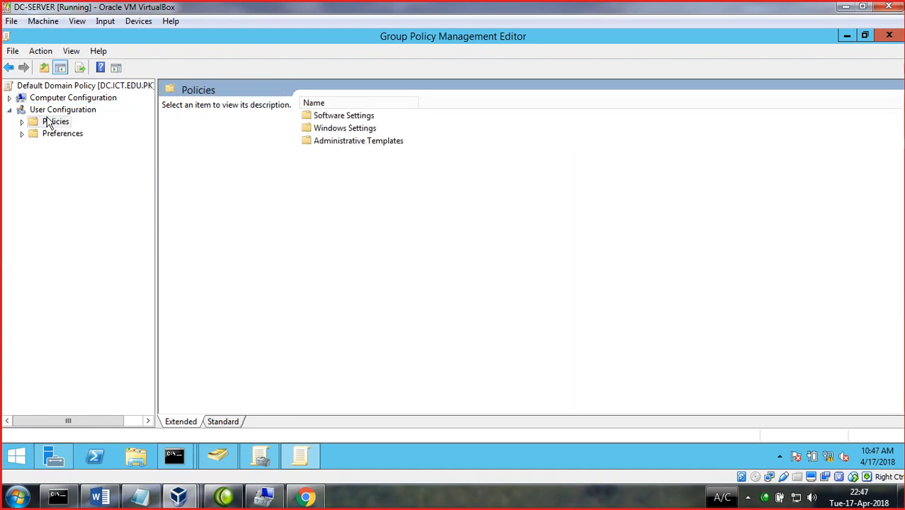
click(10, 110)
click(9, 99)
click(9, 99)
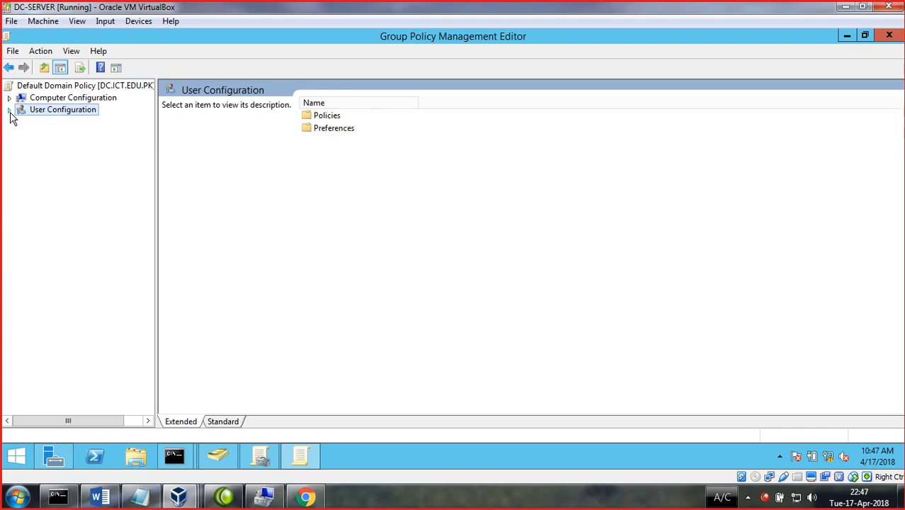
click(9, 111)
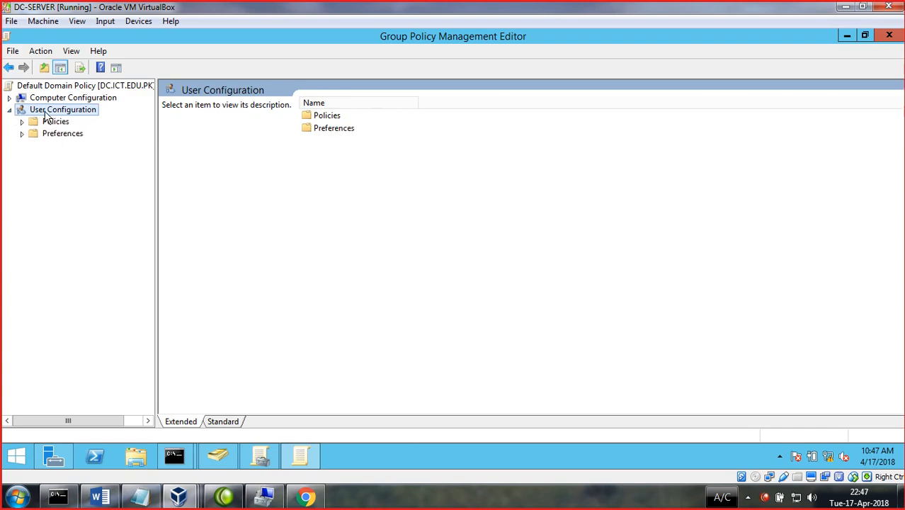
click(22, 122)
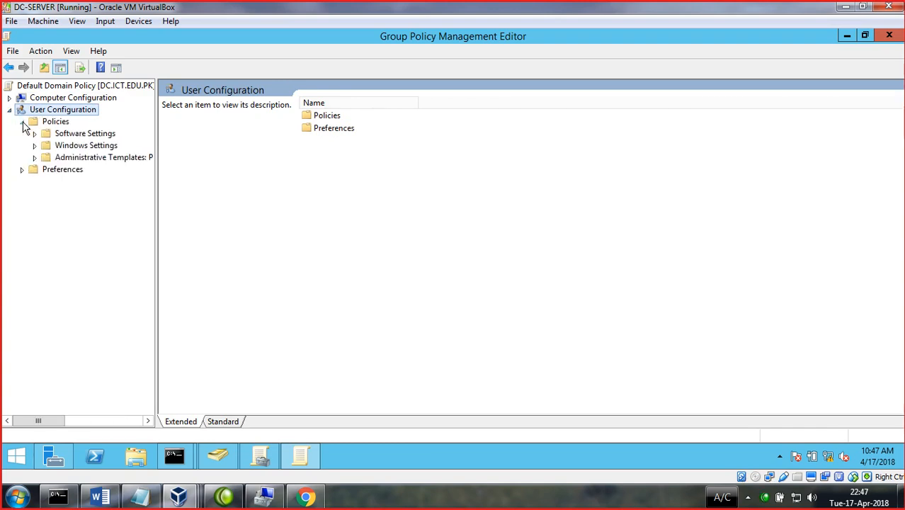
click(91, 147)
click(80, 159)
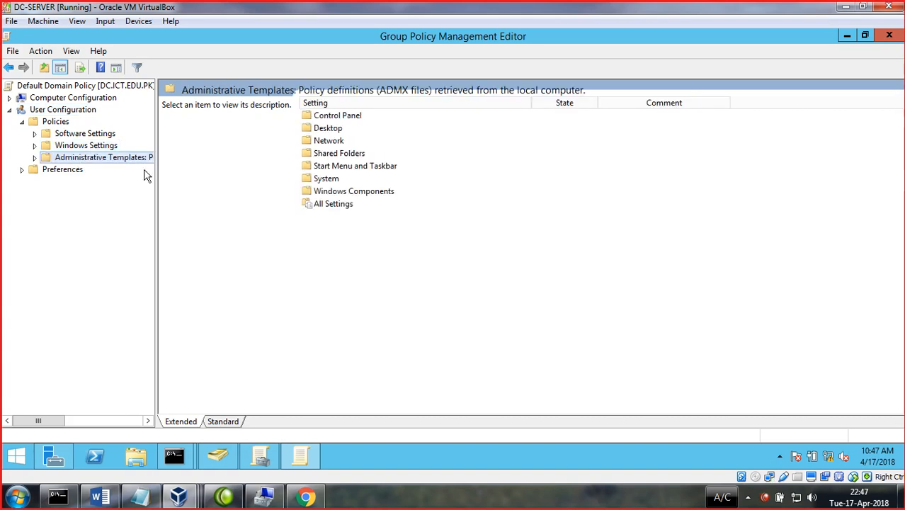
drag(157, 175, 193, 177)
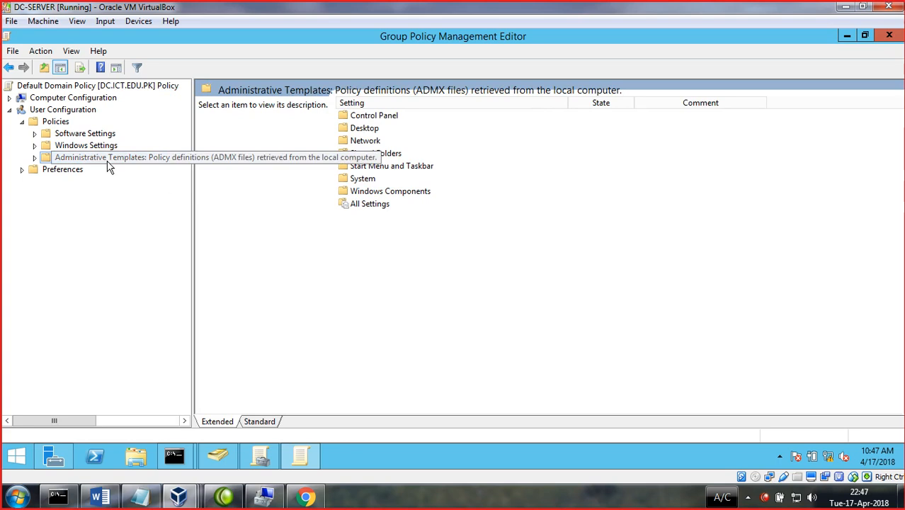
- Read the user template category descriptions, then open Start Menu and Taskbar's 87 settings
click(369, 133)
click(370, 144)
click(371, 157)
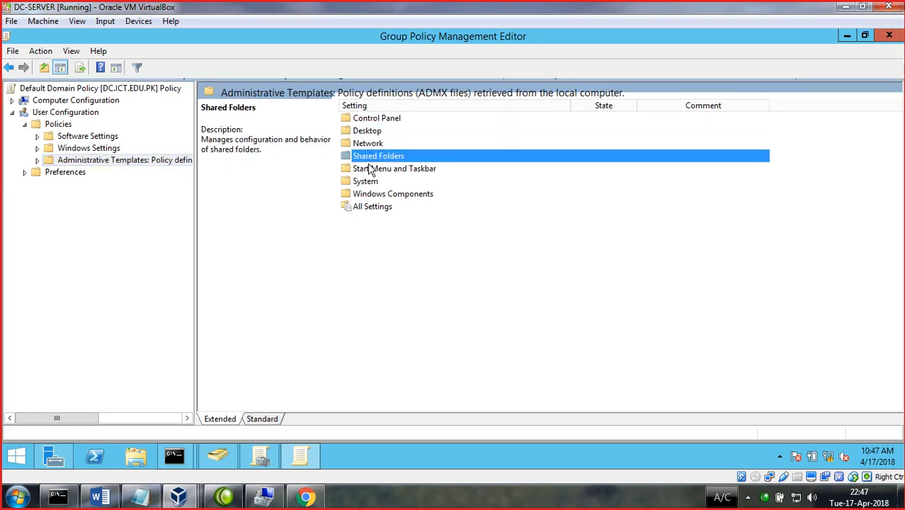
click(371, 170)
click(371, 182)
click(370, 194)
click(370, 207)
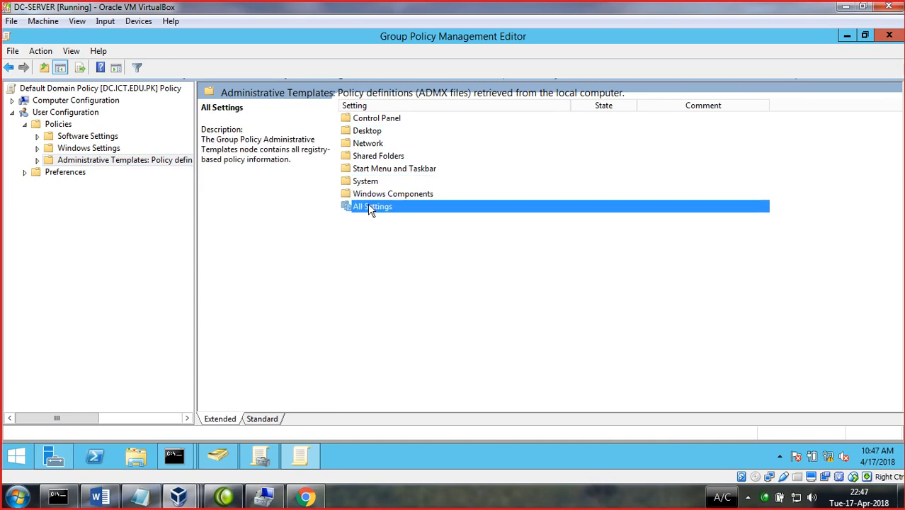
click(38, 160)
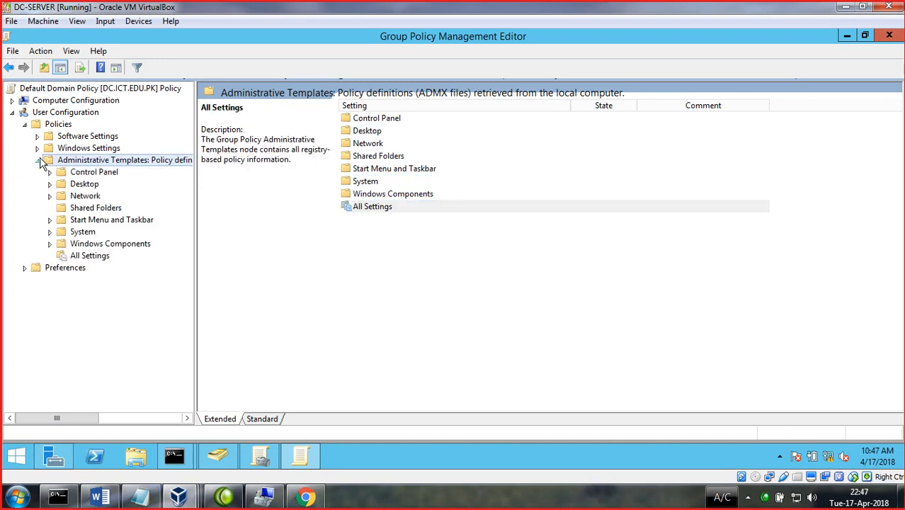
click(89, 148)
click(86, 197)
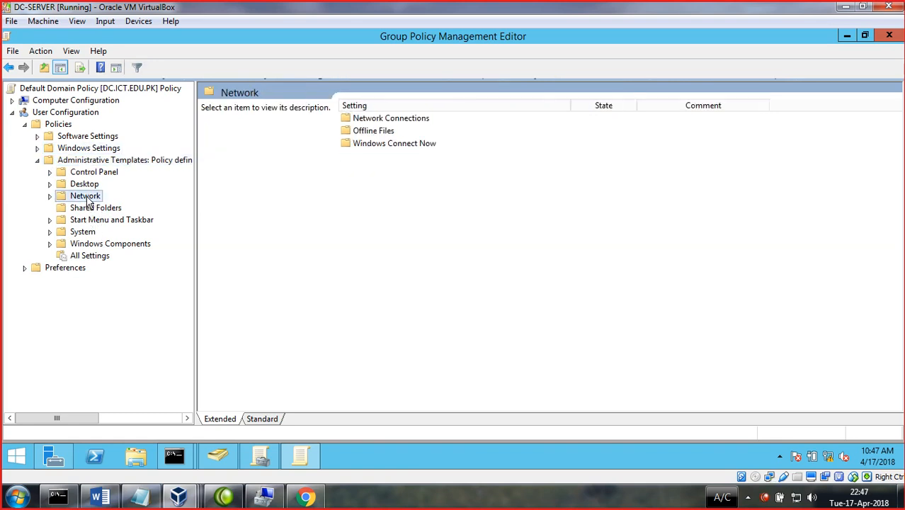
click(94, 219)
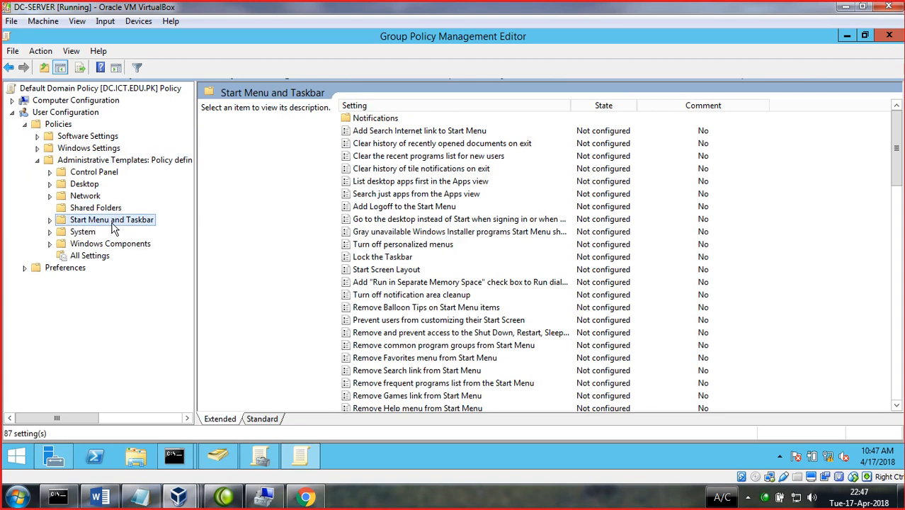
- Read Start Menu policy descriptions and open 'Remove the networking icon' without changing it
drag(194, 220, 174, 227)
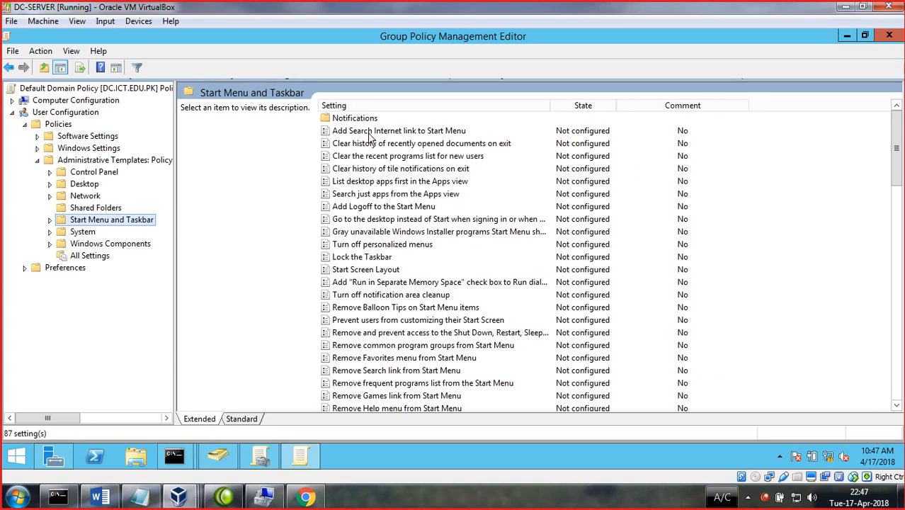
click(377, 131)
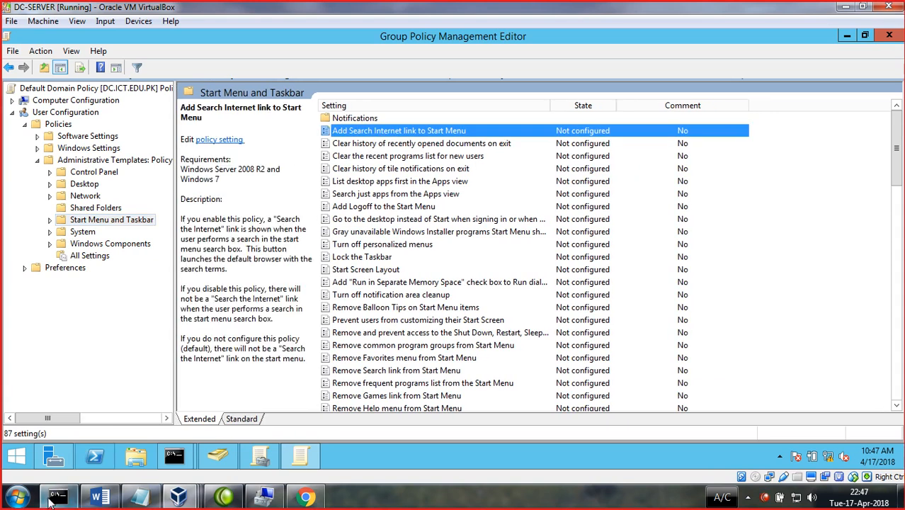
click(372, 283)
scroll(376, 281, down, 10)
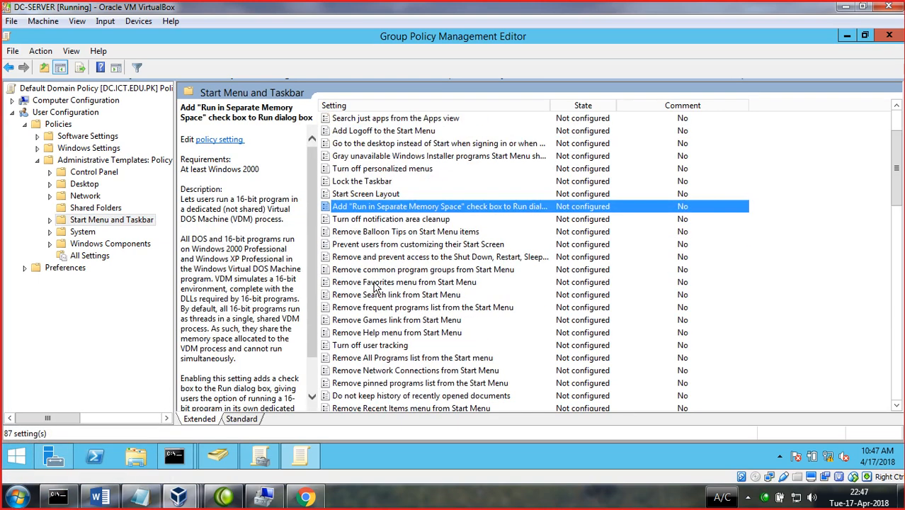
scroll(380, 276, down, 8)
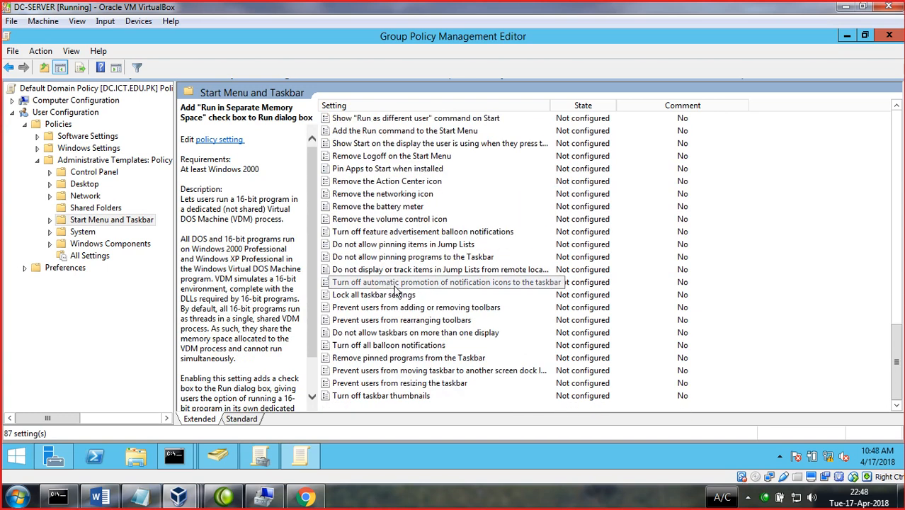
double_click(549, 105)
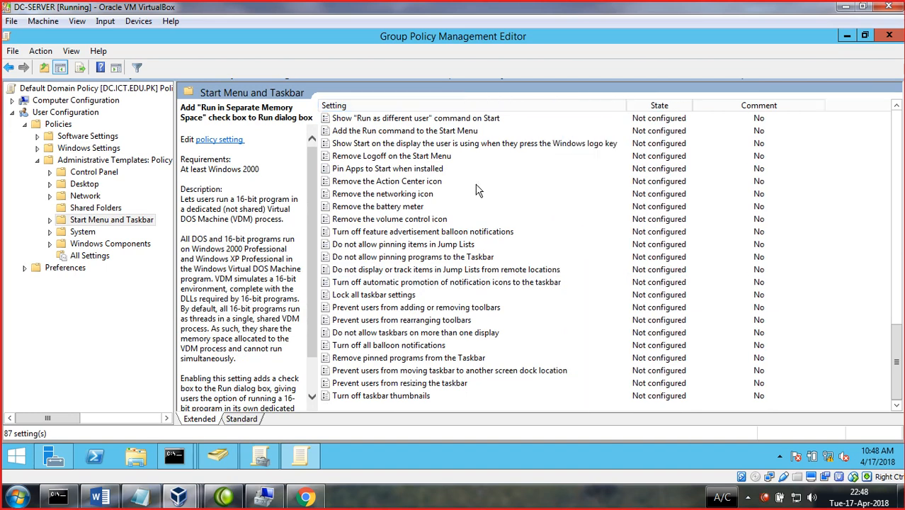
click(378, 194)
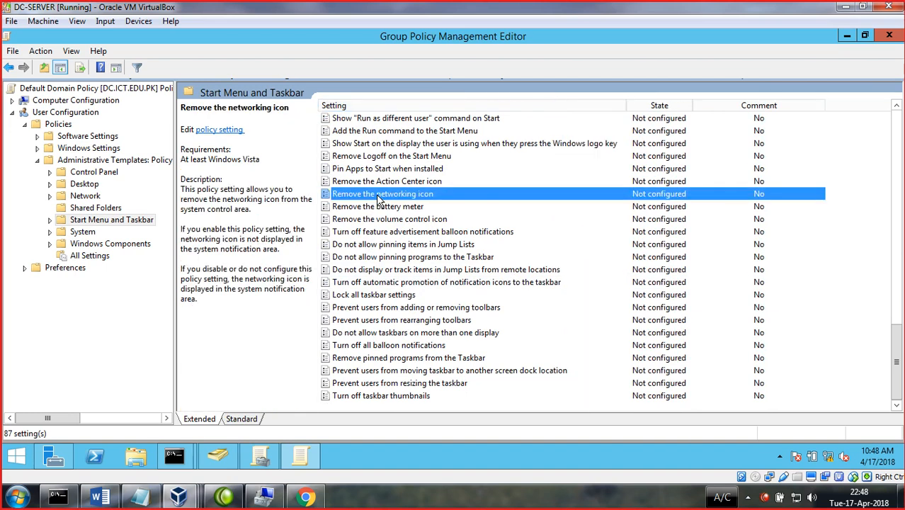
double_click(415, 196)
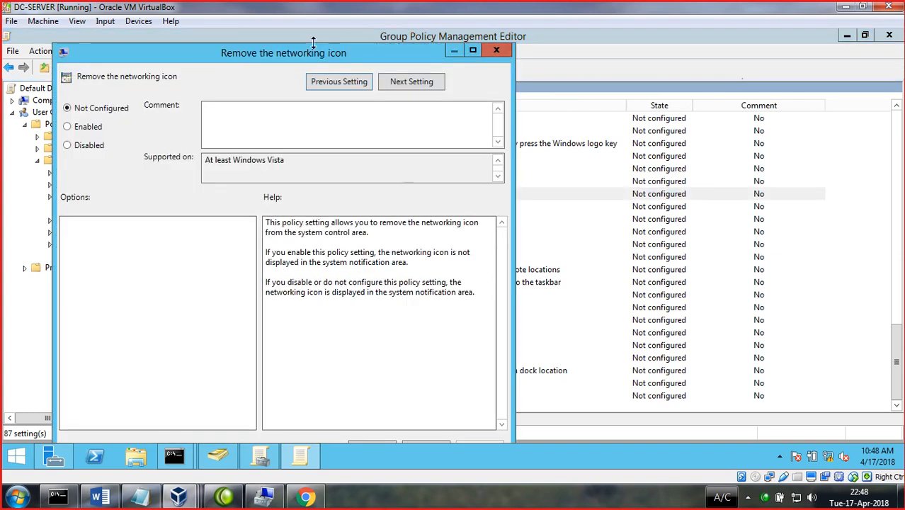
click(496, 49)
scroll(337, 347, up, 12)
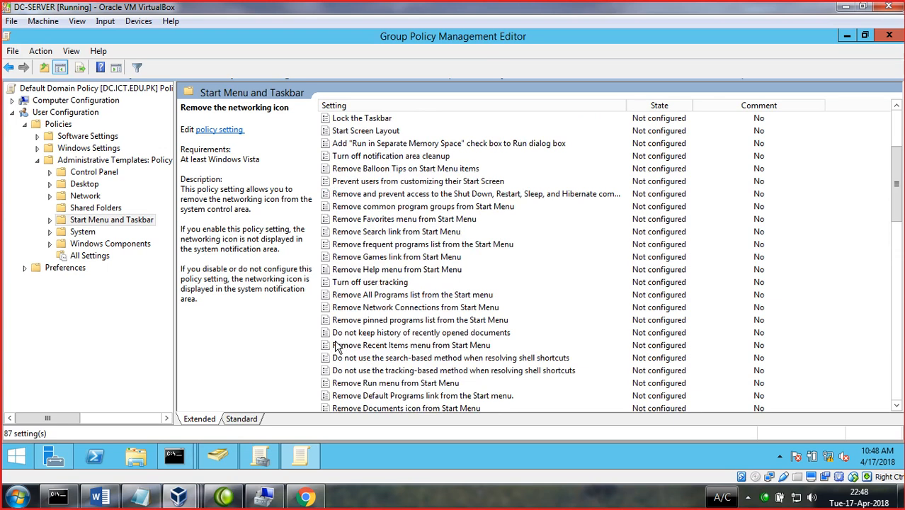
scroll(337, 347, up, 4)
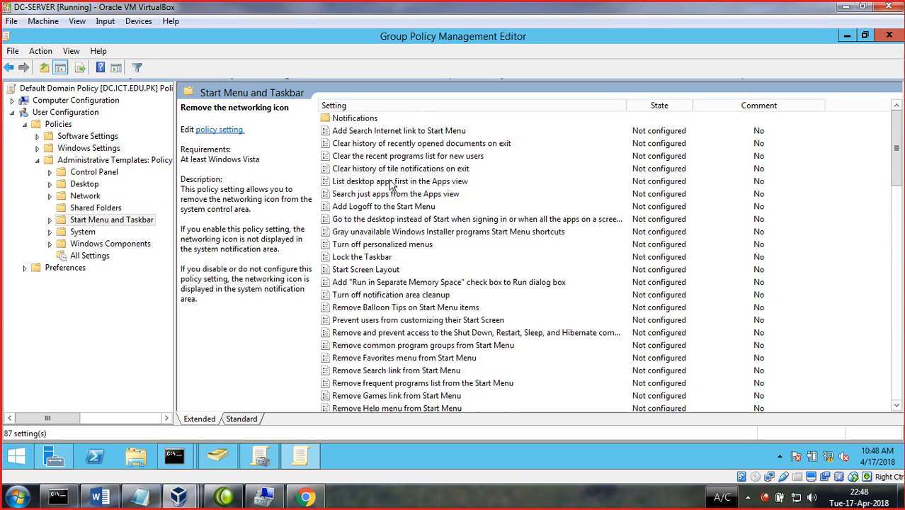
- Open the 'Add Search Internet link' and 'List desktop apps first' policies, closing both unsaved
double_click(371, 131)
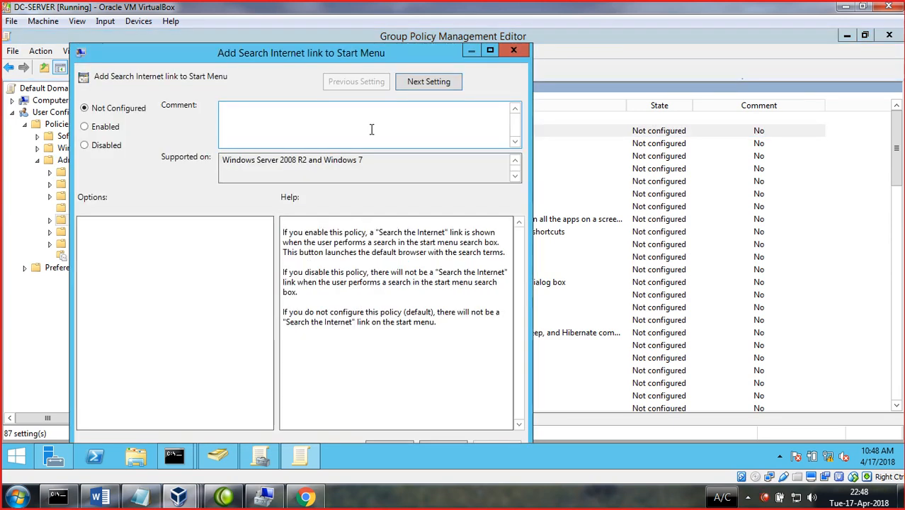
click(85, 128)
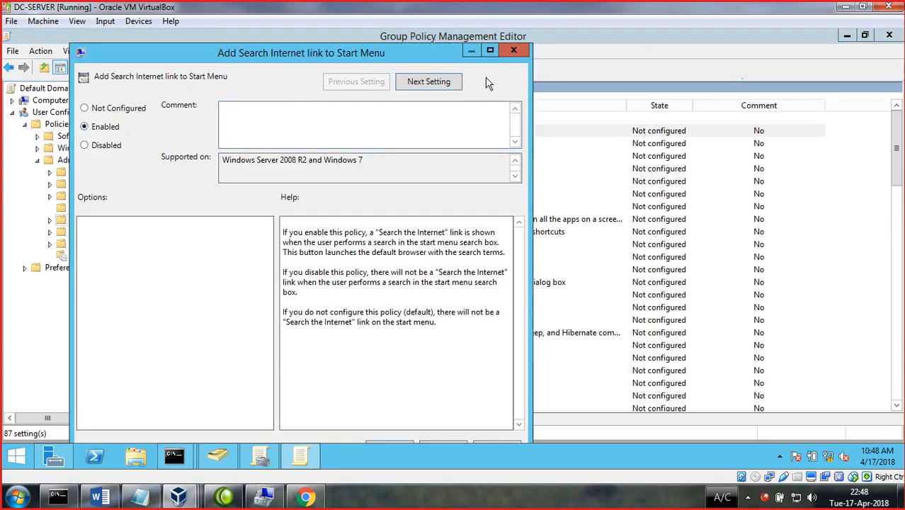
click(513, 50)
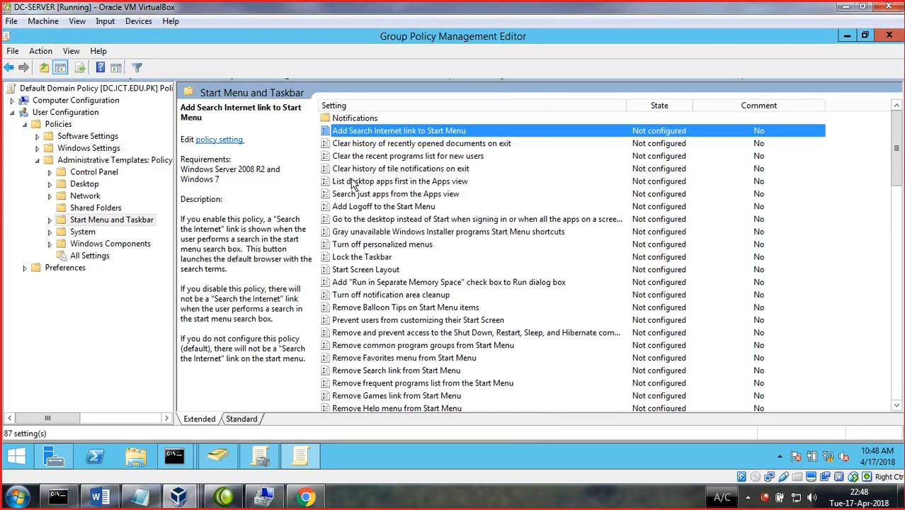
double_click(353, 183)
click(536, 51)
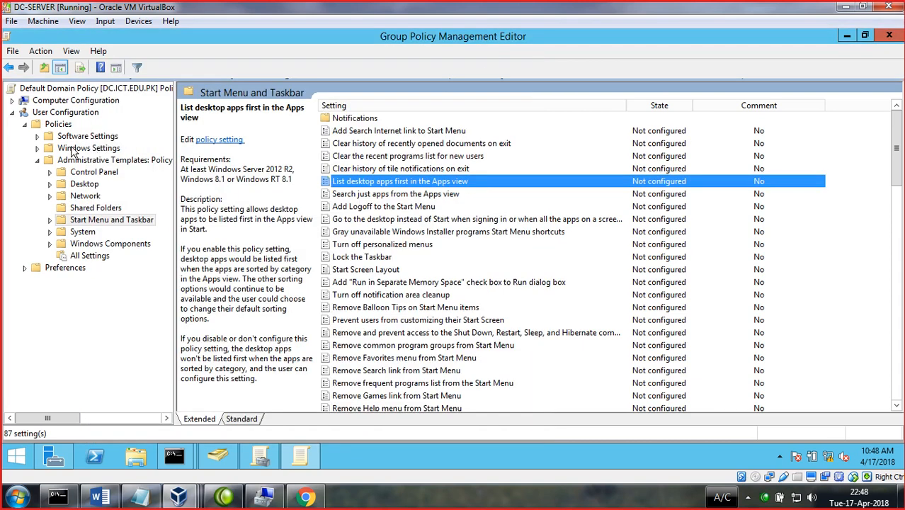
- Collapse the tree to User Configuration and close the leftover Minimum password age properties
click(25, 124)
click(13, 113)
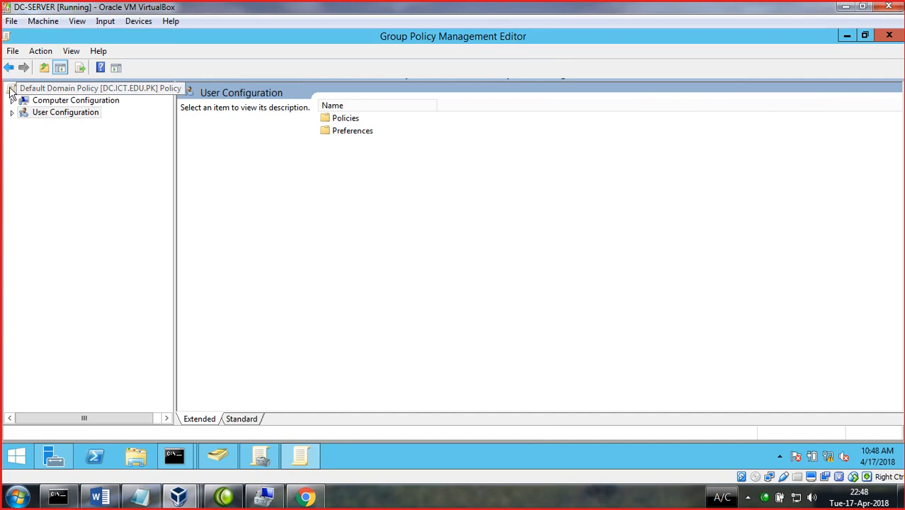
click(888, 34)
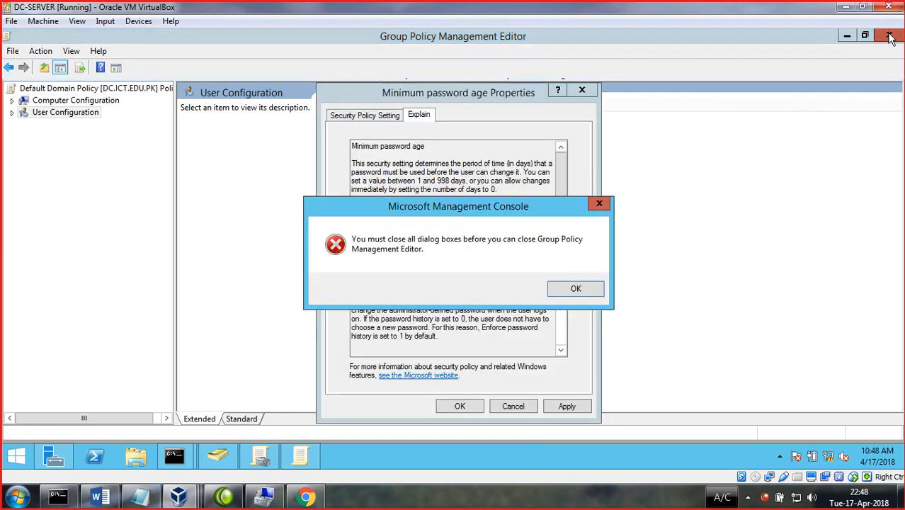
click(553, 295)
click(516, 407)
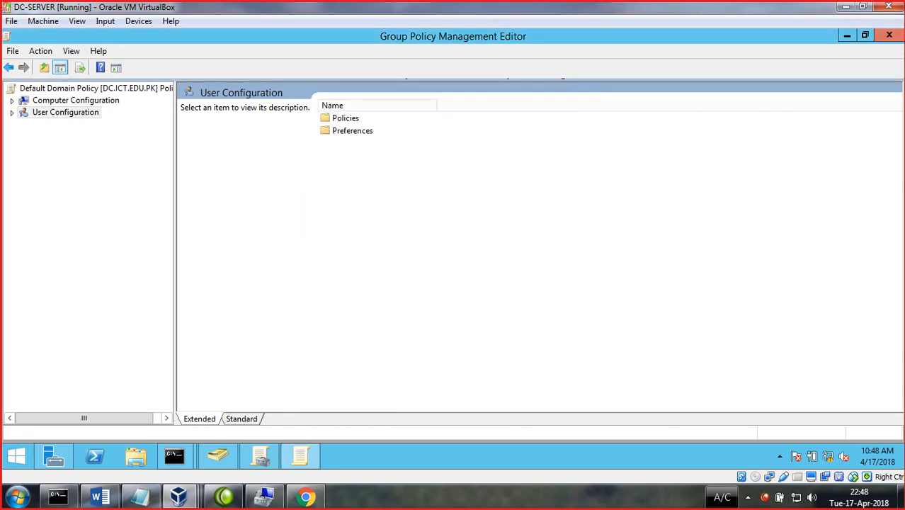
- Close the policy editor, expand Forest > Domains > ict.edu.pk, and select Group Policy Objects
click(888, 35)
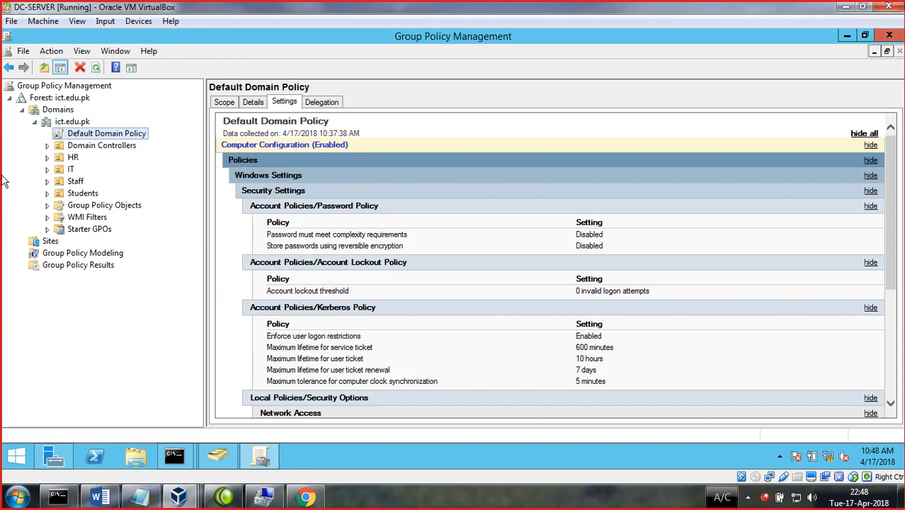
click(34, 121)
click(22, 110)
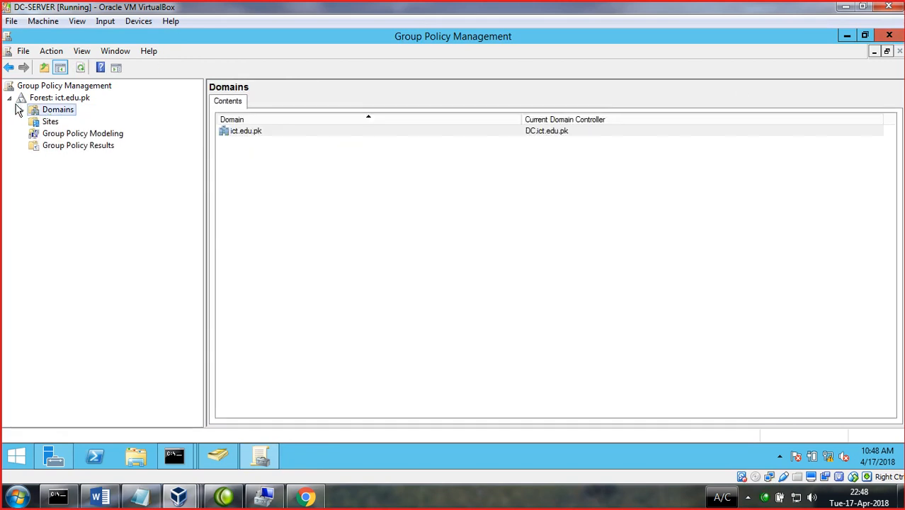
click(11, 99)
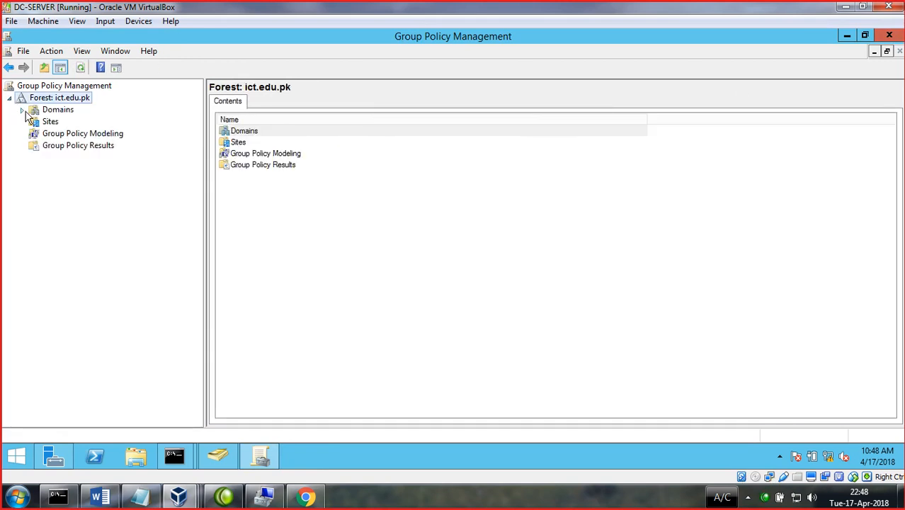
click(22, 110)
double_click(48, 123)
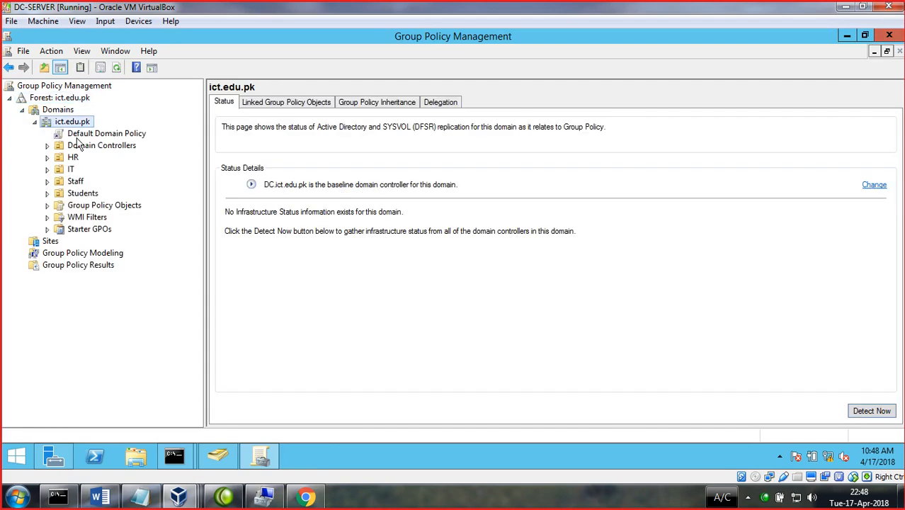
right_click(78, 123)
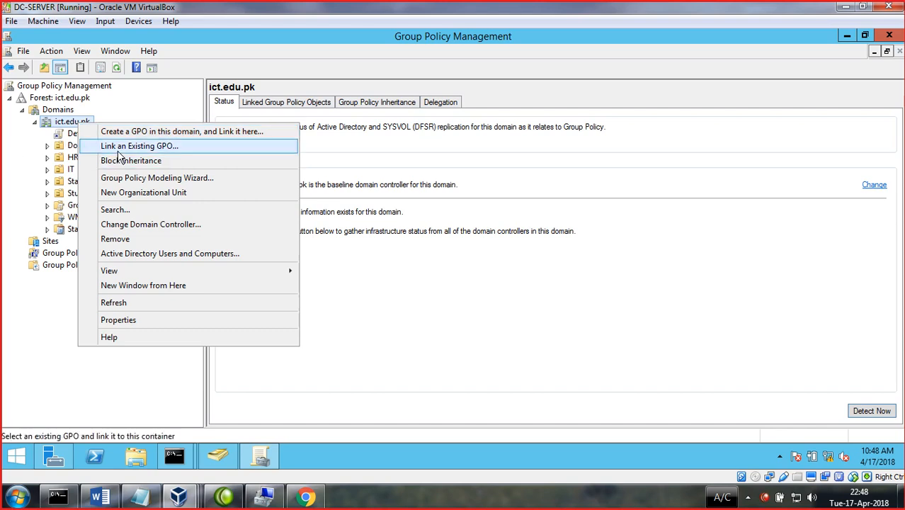
click(12, 160)
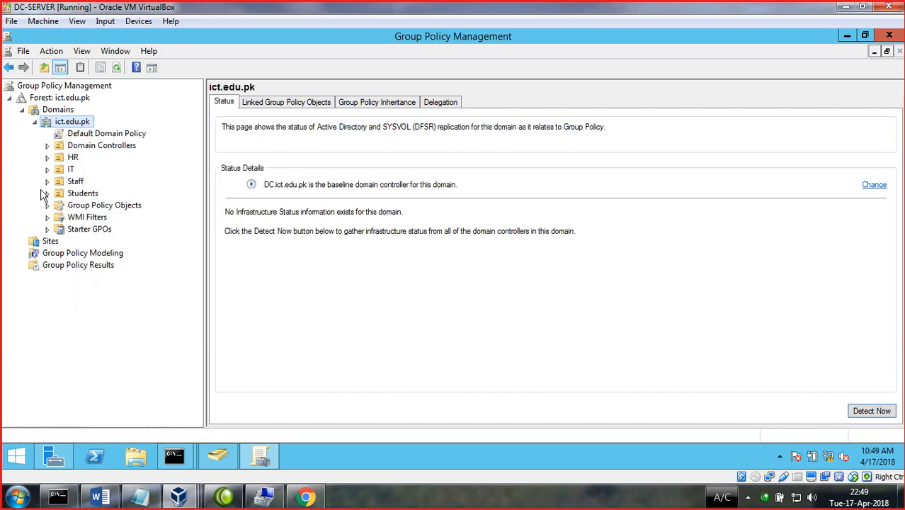
click(116, 207)
- Create an unlinked GPO named policy_student with Source Starter GPO left as (none)
right_click(116, 209)
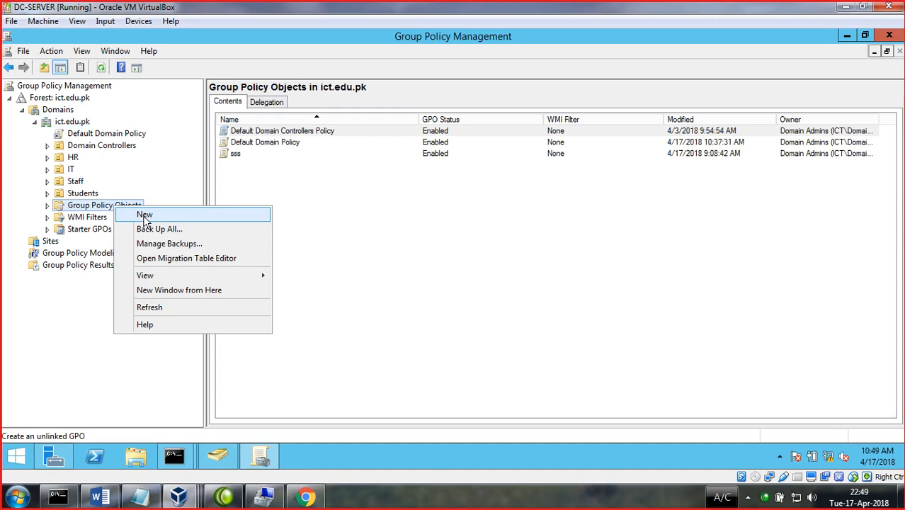
click(144, 217)
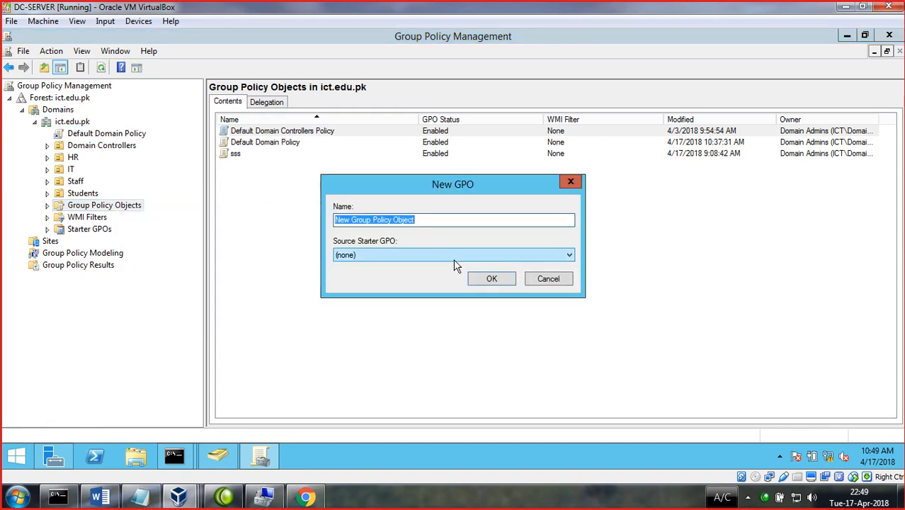
text(policy_student)
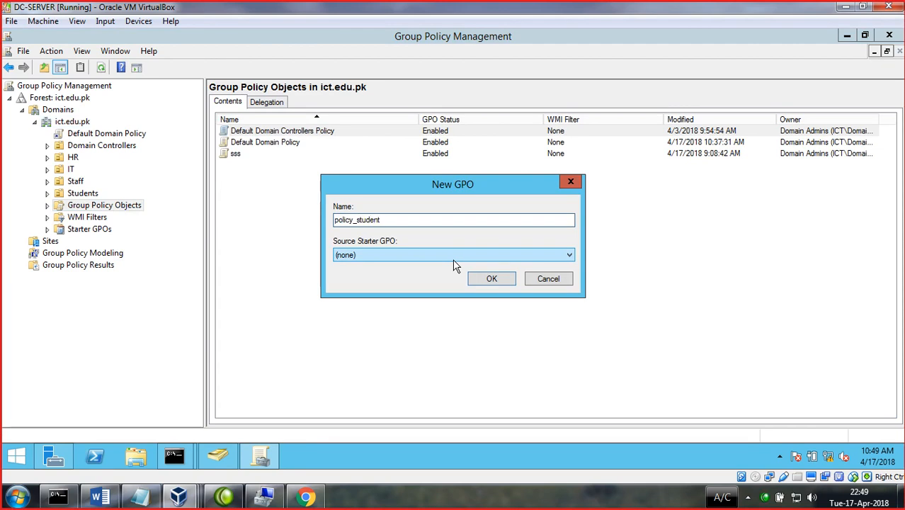
click(539, 254)
click(495, 265)
click(488, 279)
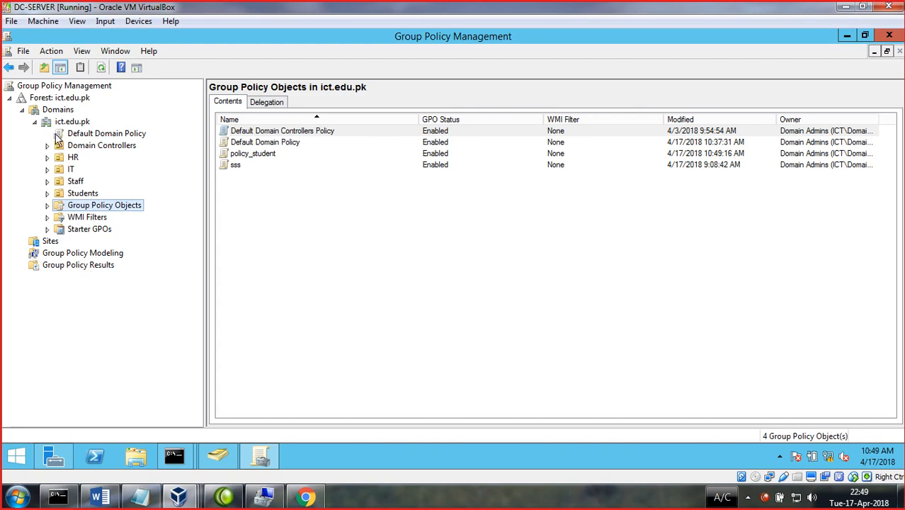
click(35, 122)
click(35, 121)
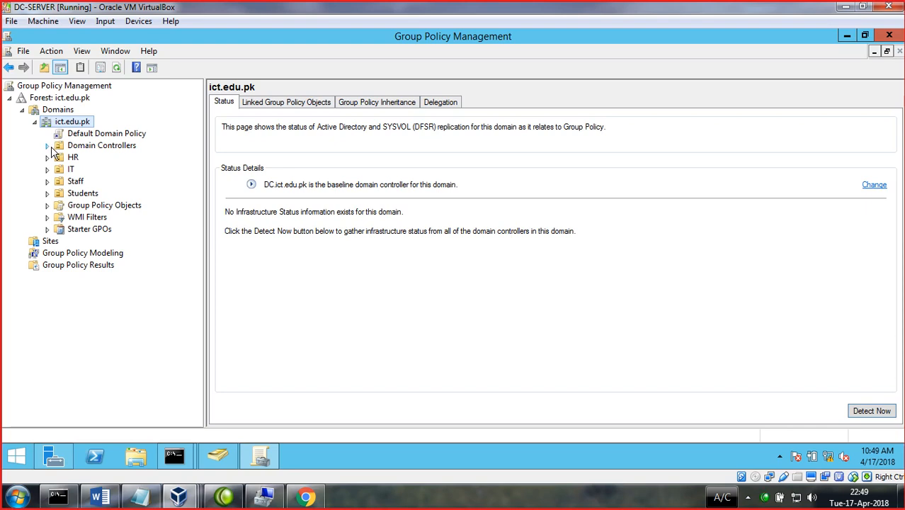
click(91, 137)
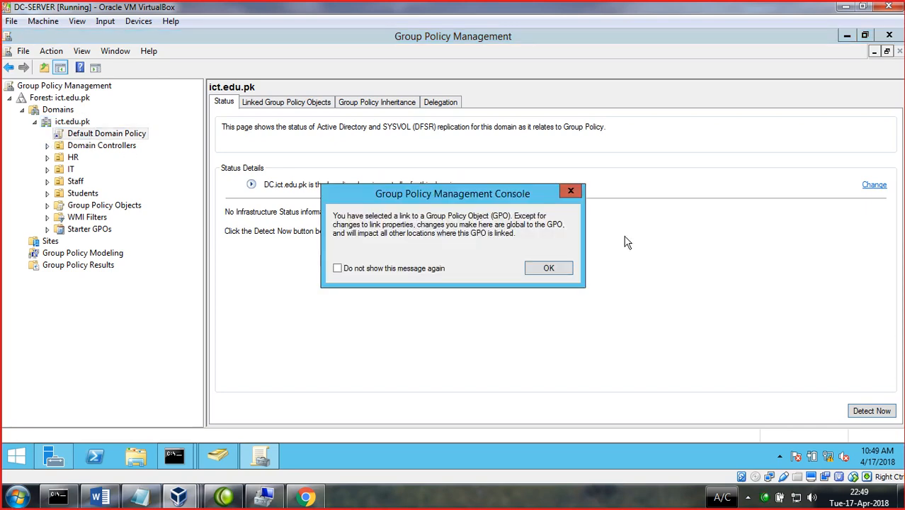
click(570, 191)
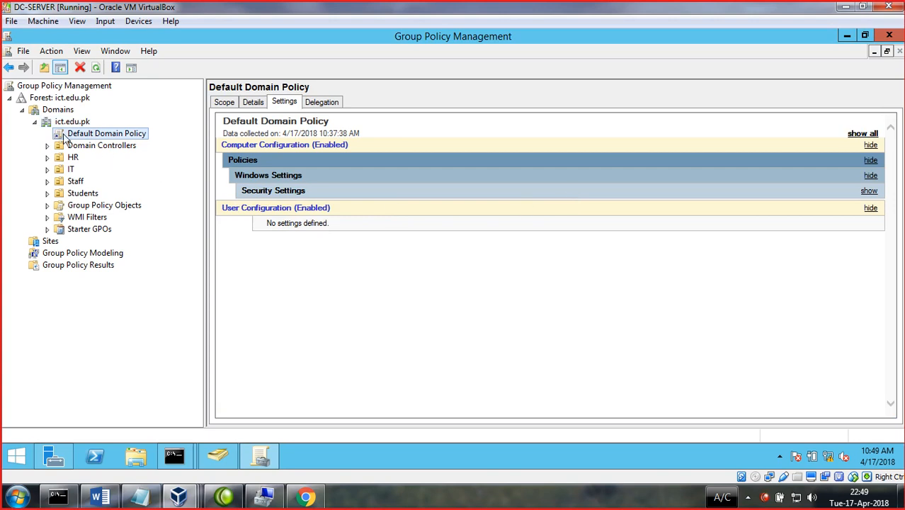
click(35, 122)
click(35, 122)
click(35, 121)
click(36, 122)
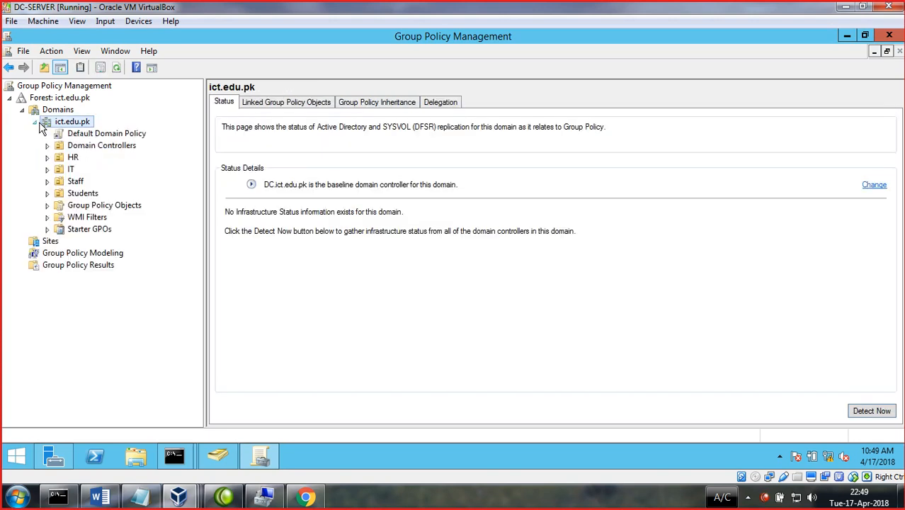
right_click(80, 133)
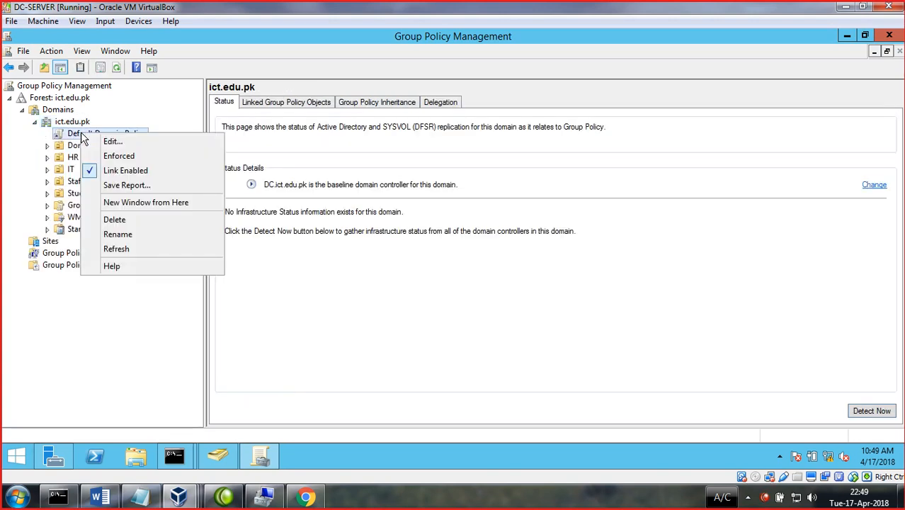
click(81, 122)
right_click(80, 122)
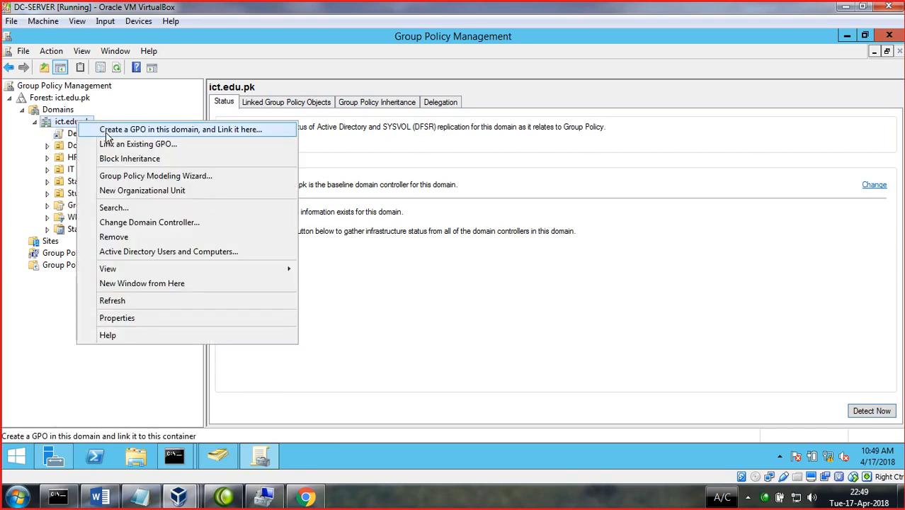
click(116, 144)
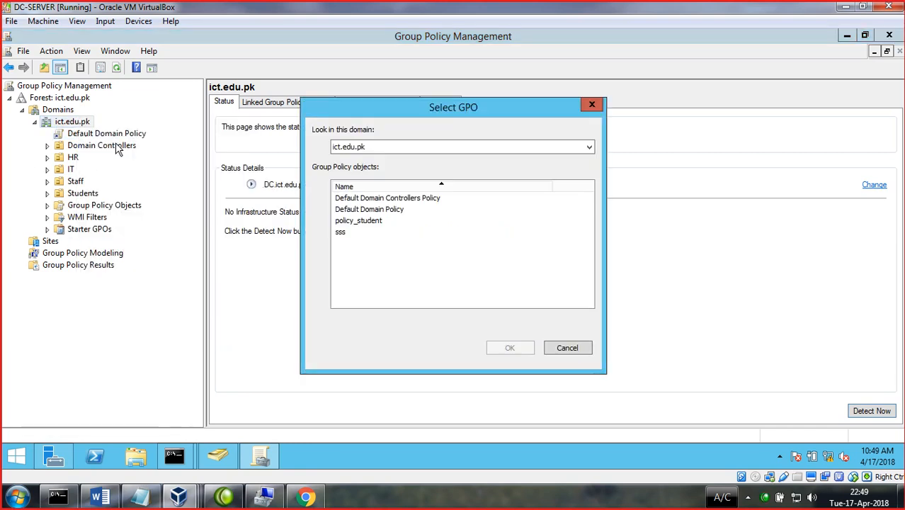
click(368, 222)
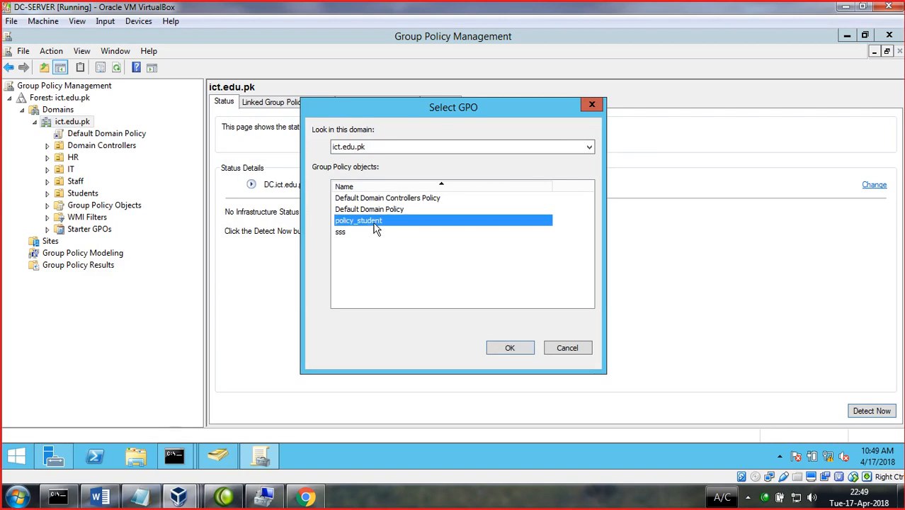
click(593, 106)
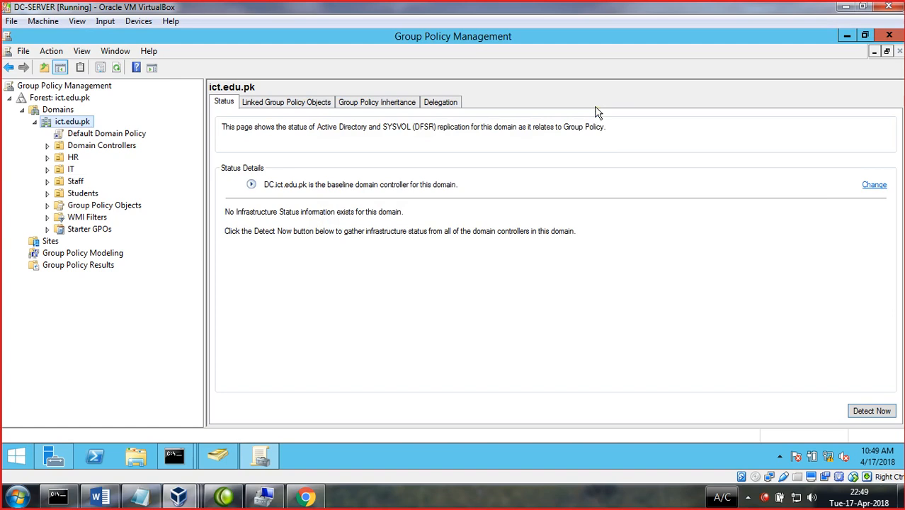
right_click(90, 138)
right_click(74, 123)
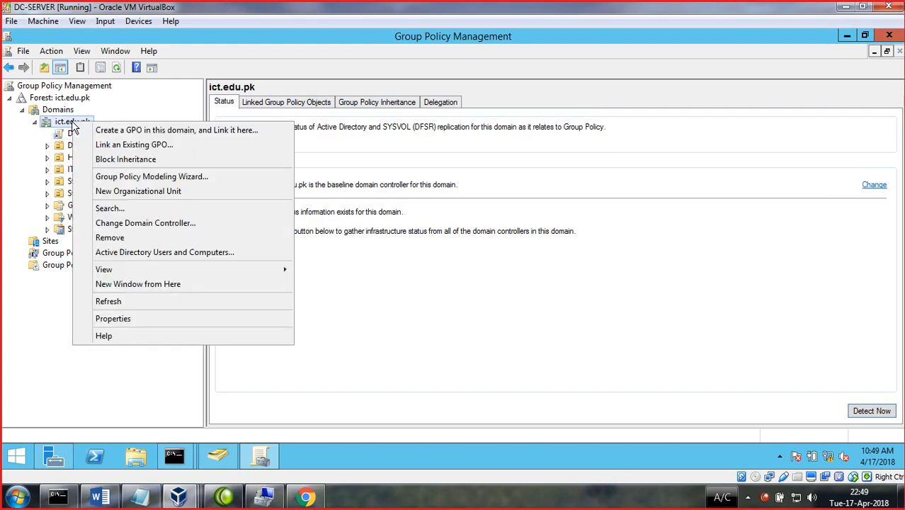
- Create a GPO named blocked_internet linked to the ict.edu.pk domain and select its link
click(161, 131)
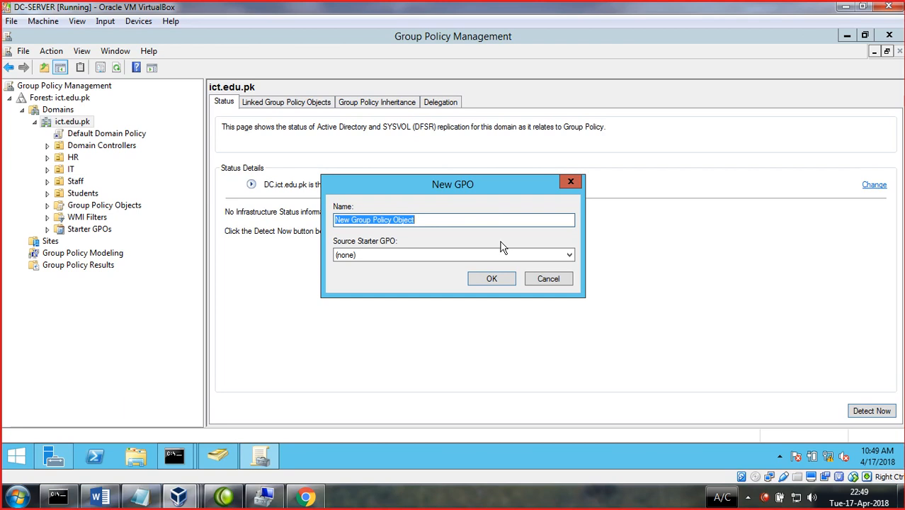
text(po)
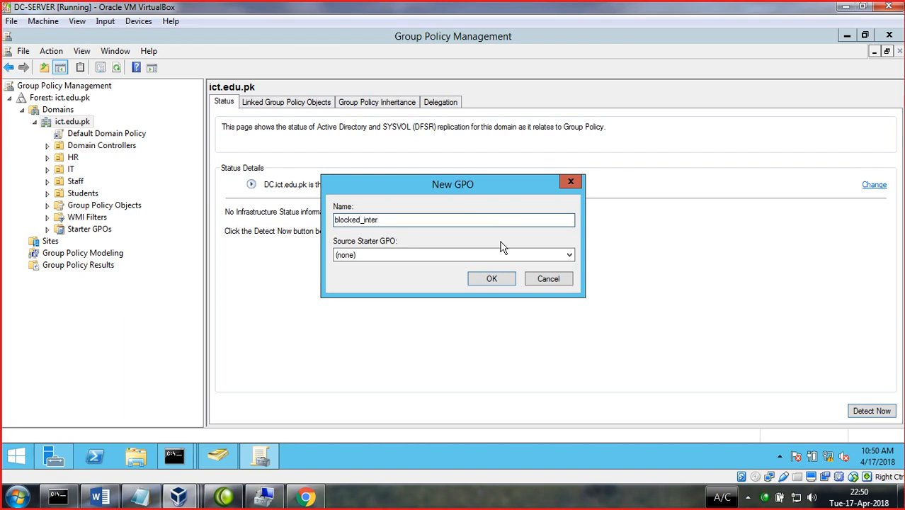
click(504, 280)
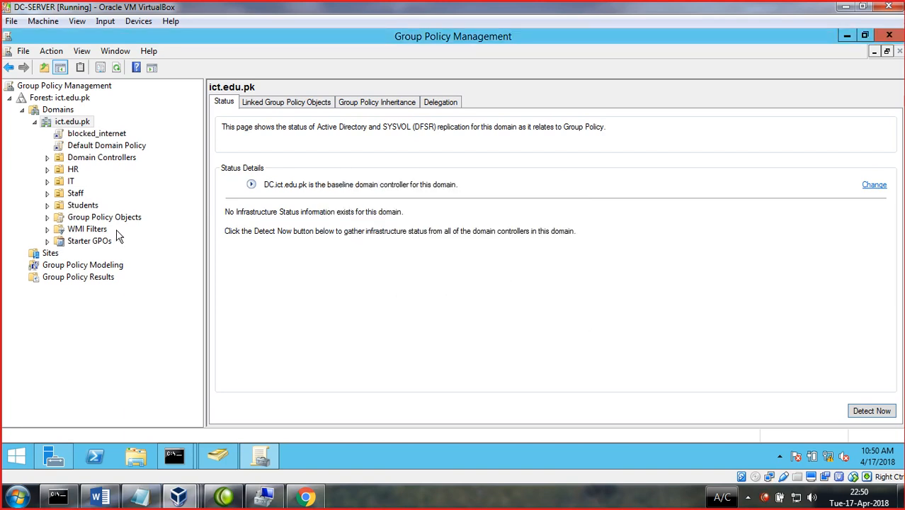
click(97, 133)
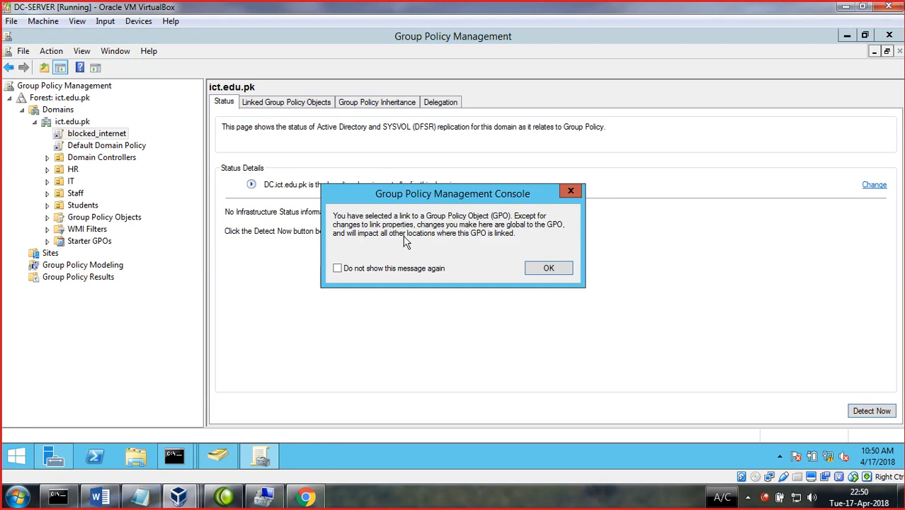
click(568, 192)
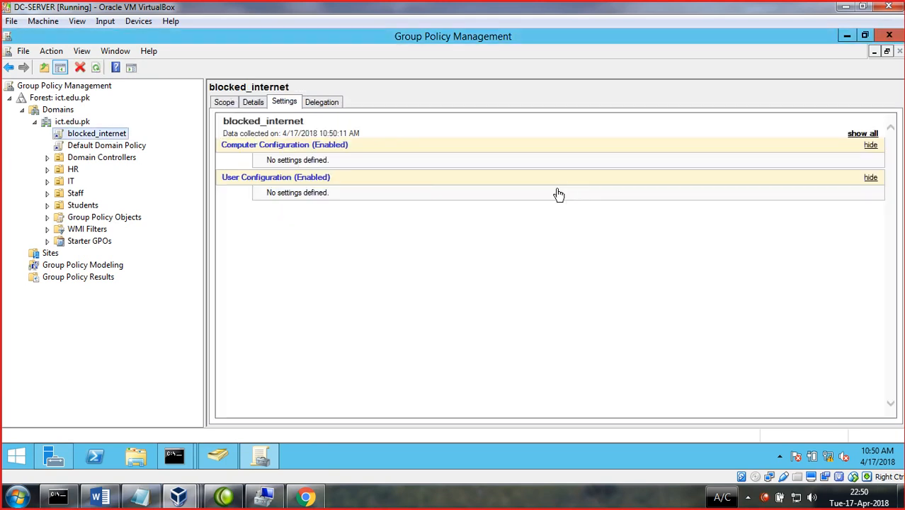
right_click(88, 139)
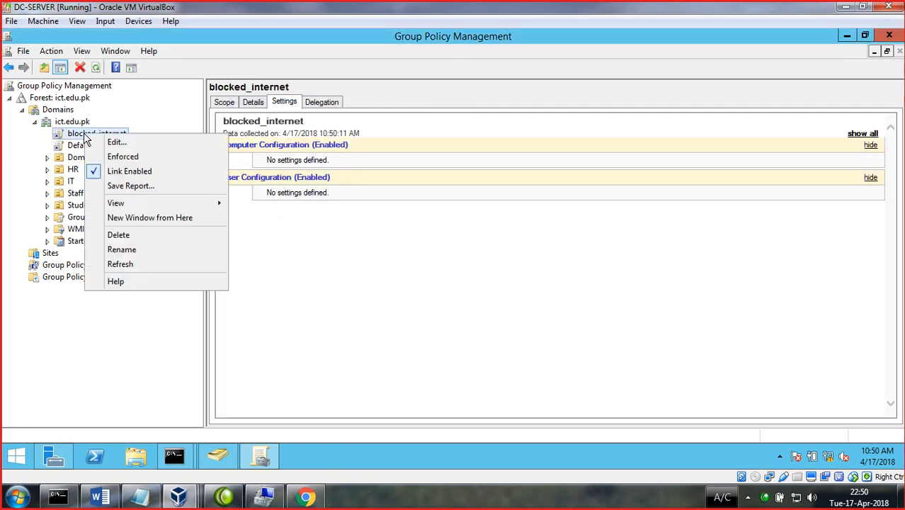
- Open blocked_internet in the policy editor and expand User Configuration's Administrative Templates
click(121, 146)
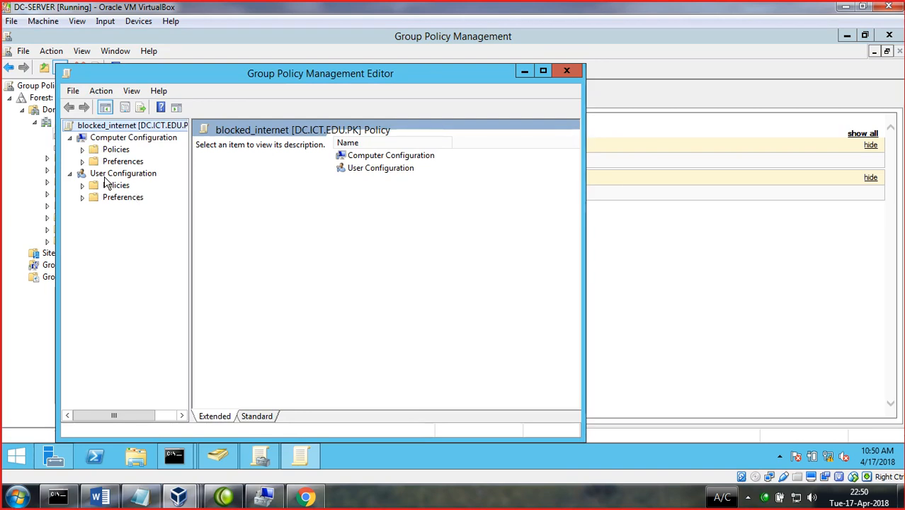
click(71, 174)
click(73, 174)
click(84, 185)
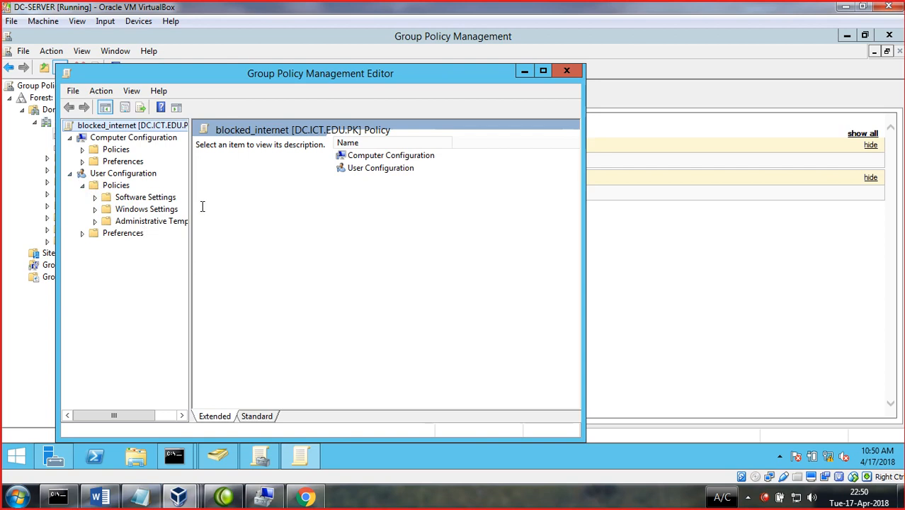
drag(190, 190, 211, 188)
click(154, 221)
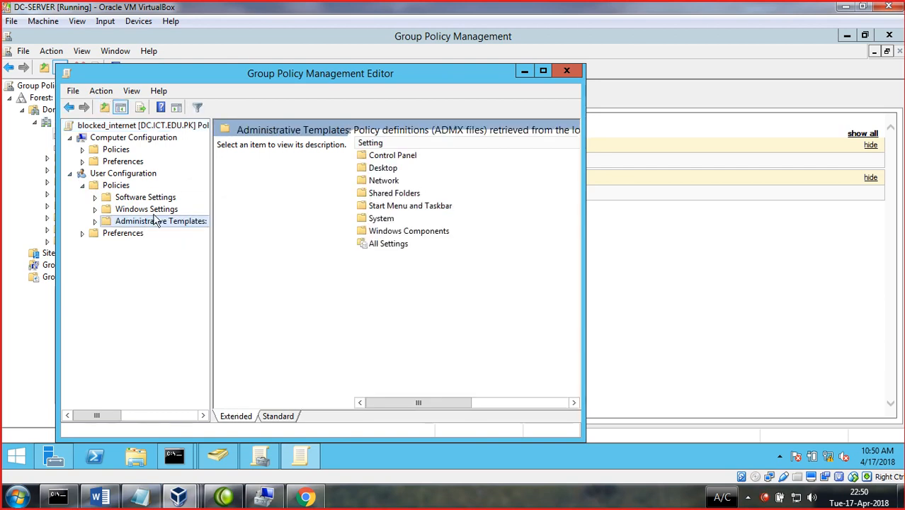
- Browse the Computer Configuration Administrative Templates folders
click(70, 137)
click(70, 137)
click(117, 149)
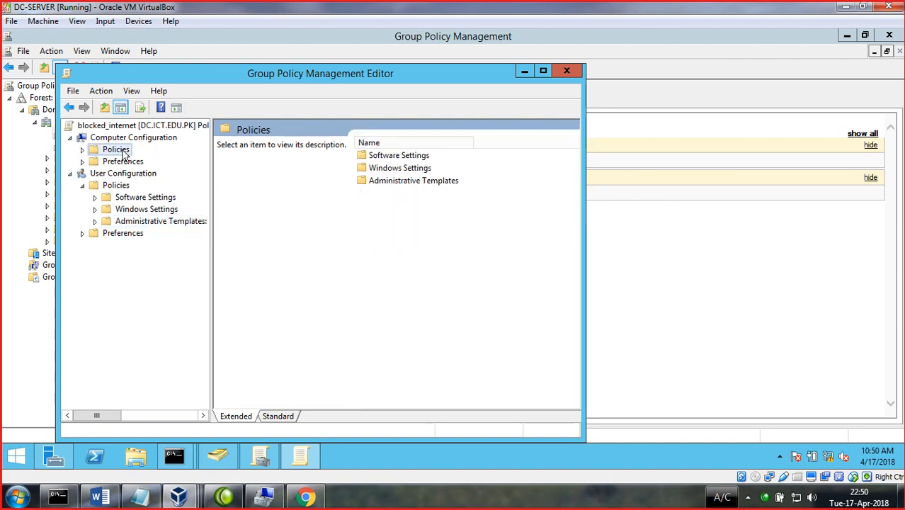
click(394, 183)
double_click(395, 185)
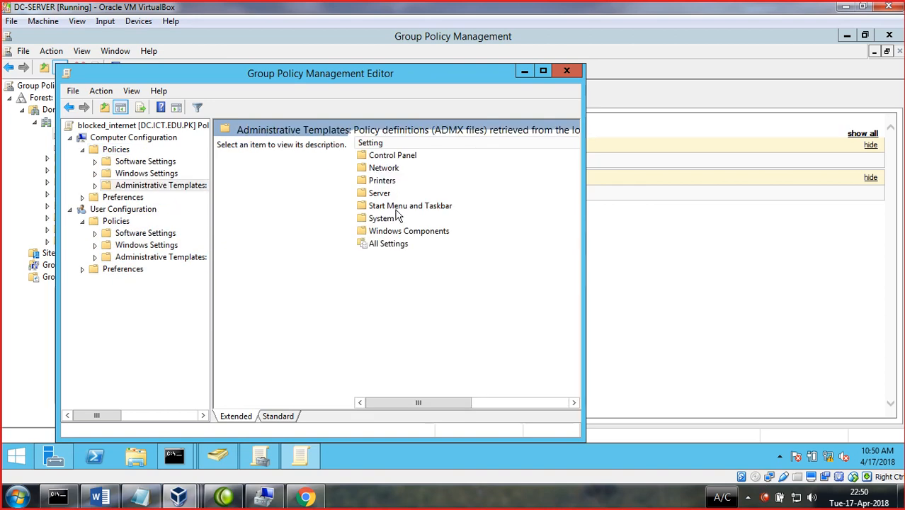
- Open the user Windows Components template folders and maximize the editor
click(71, 138)
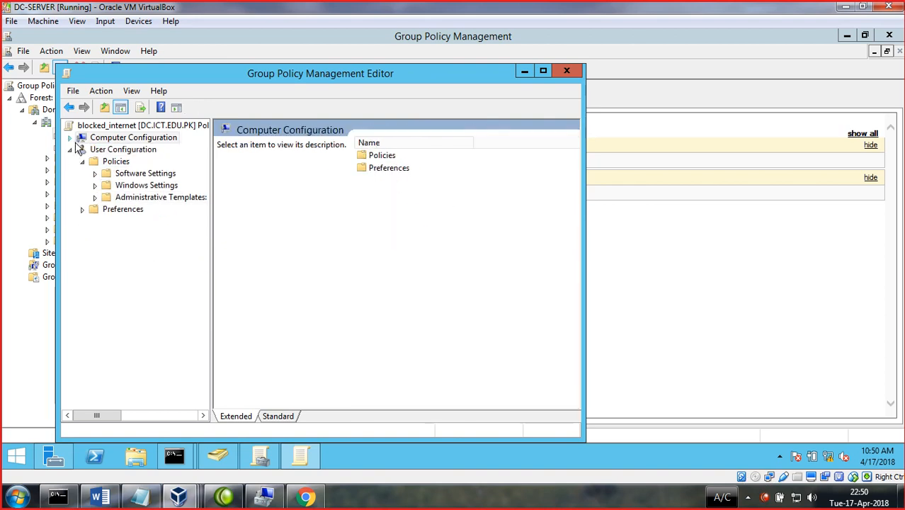
click(129, 200)
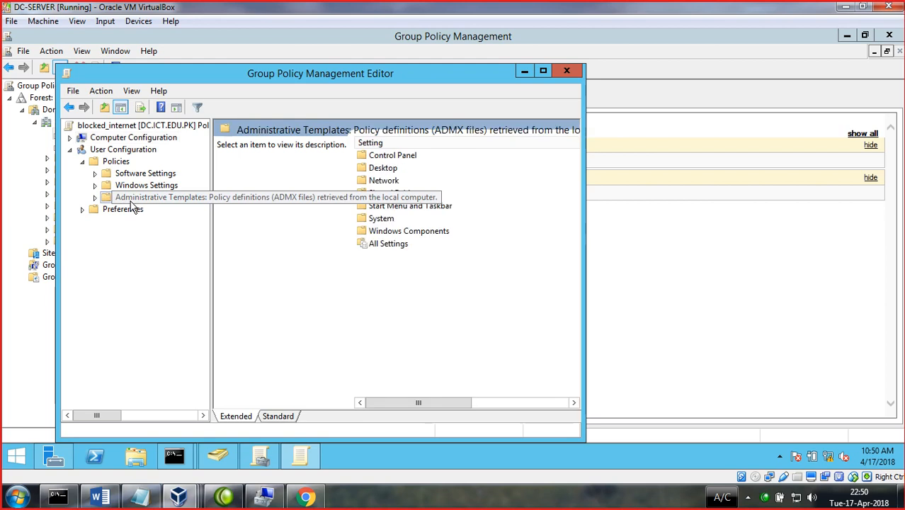
click(381, 220)
double_click(380, 230)
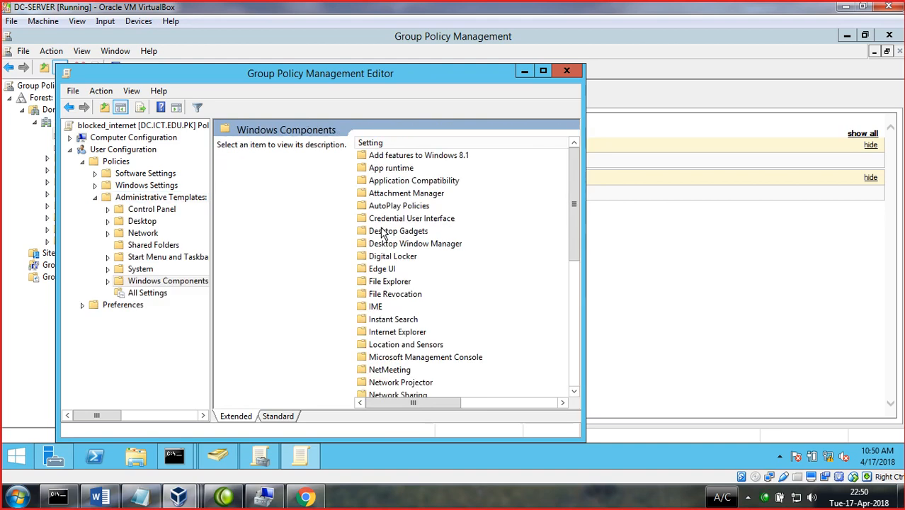
click(543, 71)
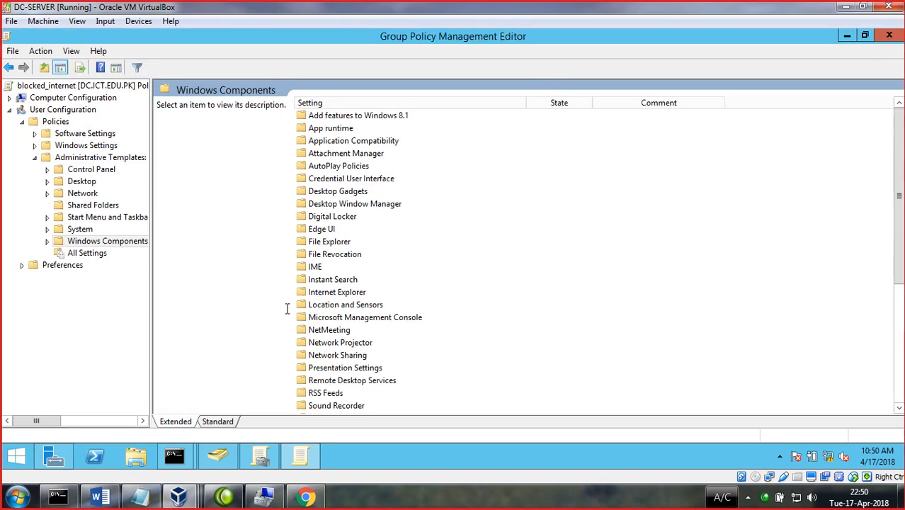
- Filter the templates by keyword 'internet' with Managed left at Yes
scroll(290, 302, down, 3)
scroll(341, 326, up, 3)
click(71, 52)
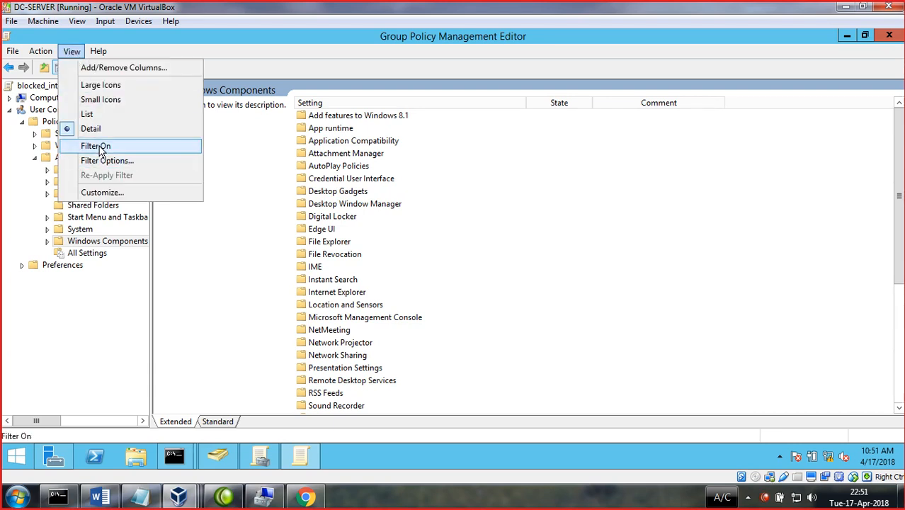
click(99, 146)
click(73, 52)
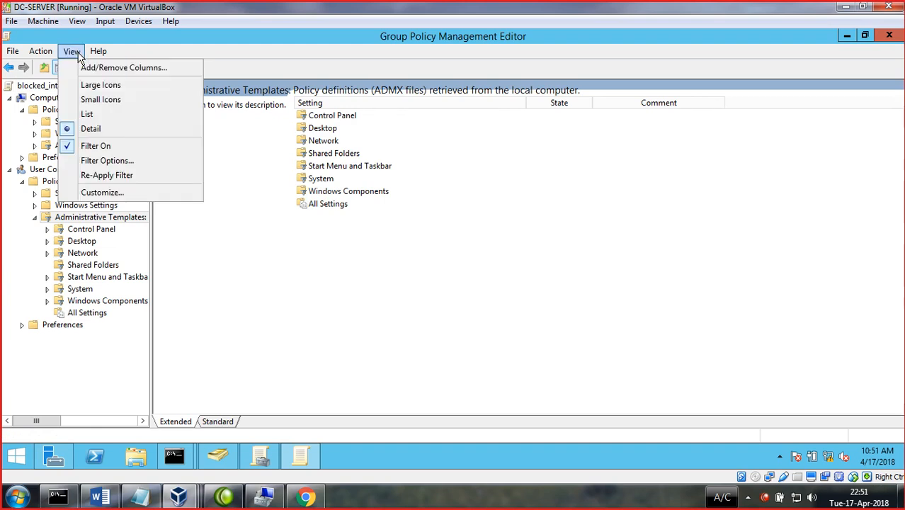
click(106, 161)
click(385, 158)
click(384, 157)
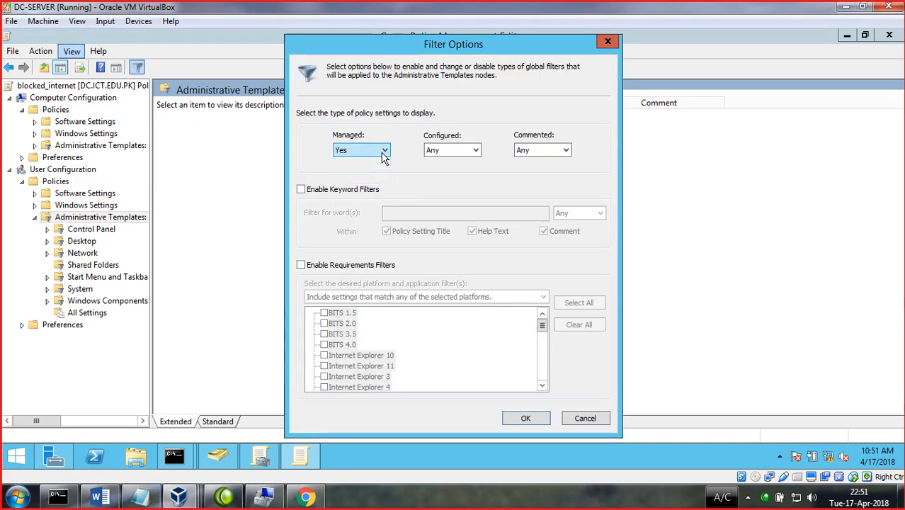
click(334, 190)
click(394, 211)
text(i)
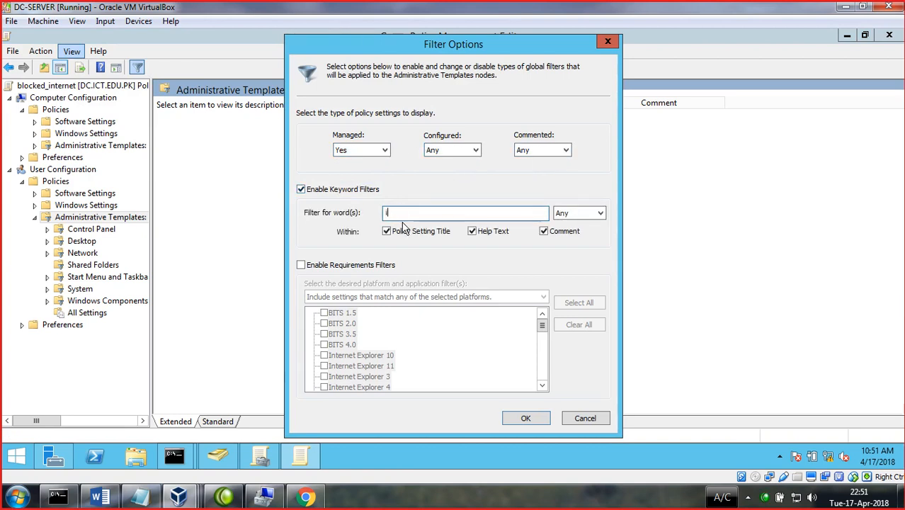
text(nternet)
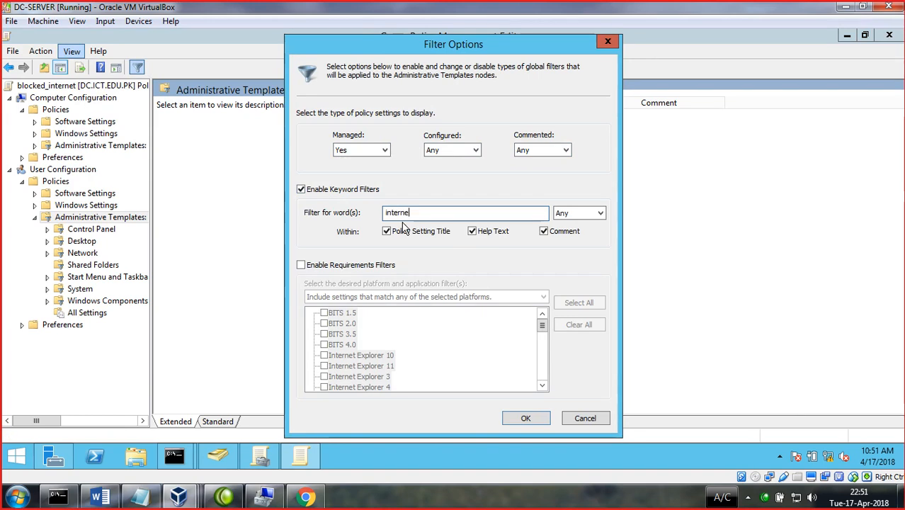
click(527, 418)
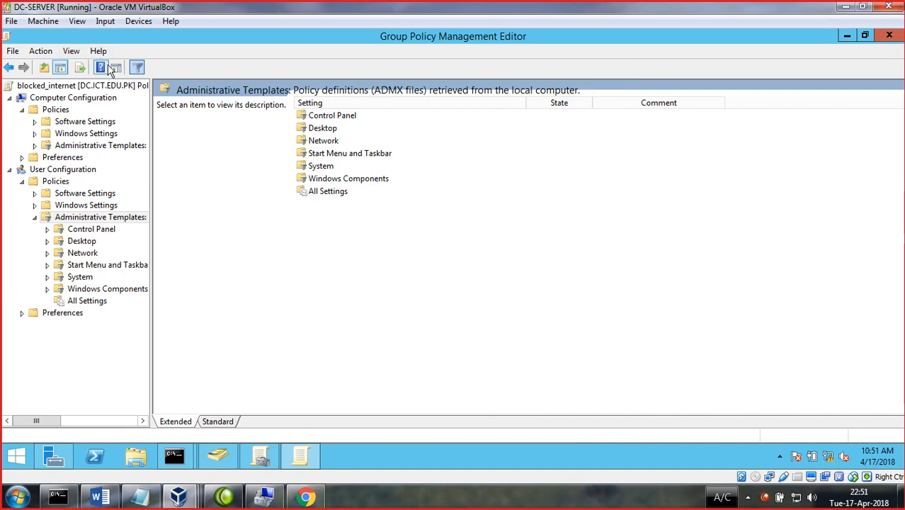
- Re-filter with Managed, Configured and Commented set to Any and keyword 'help'
click(139, 67)
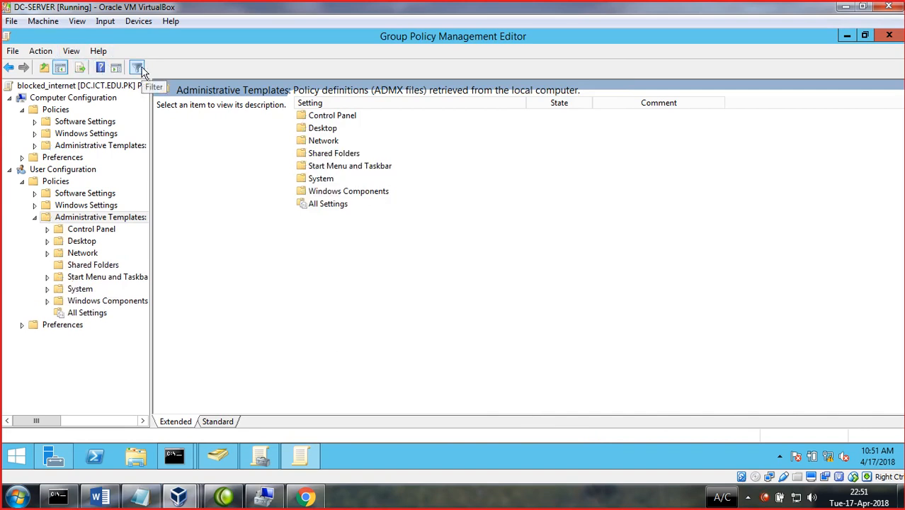
click(72, 51)
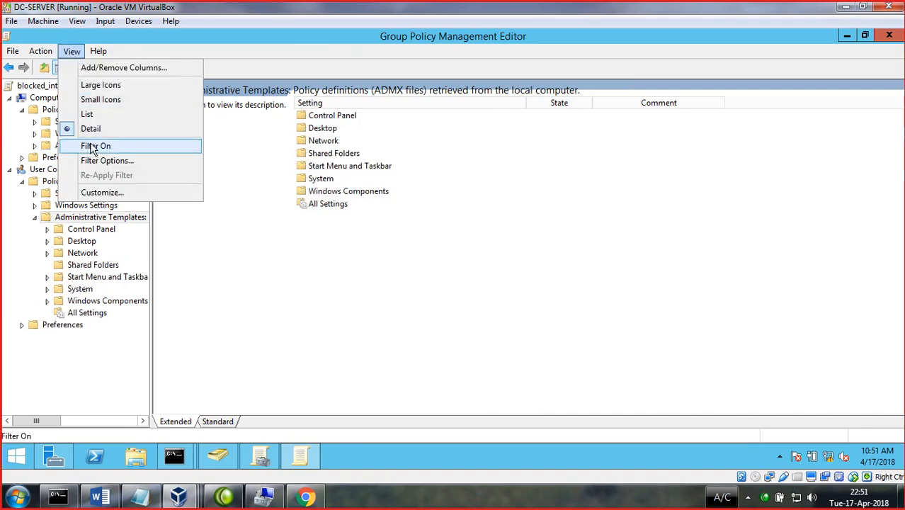
click(98, 161)
click(376, 151)
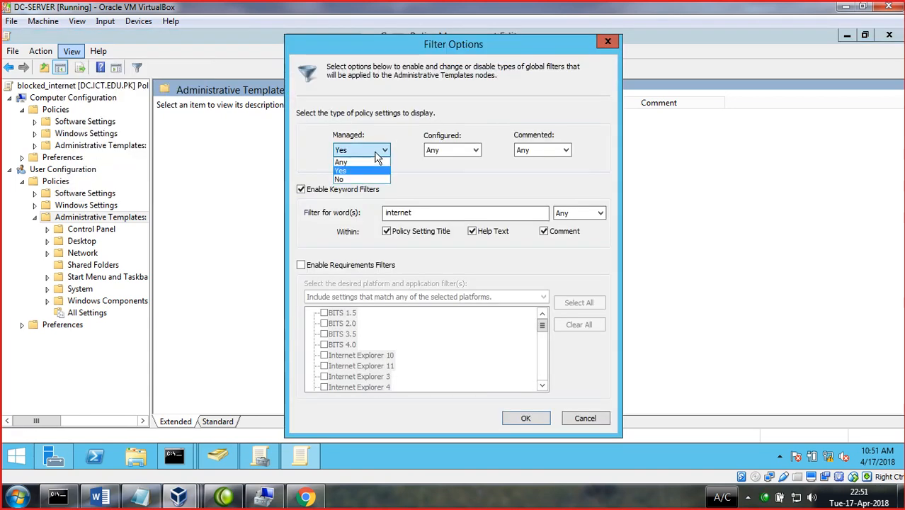
click(345, 169)
click(447, 151)
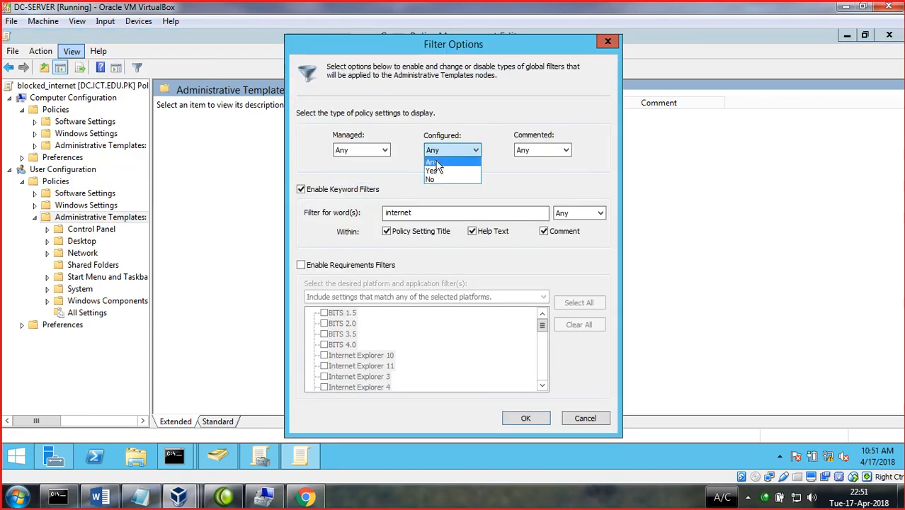
click(434, 162)
click(526, 149)
click(524, 162)
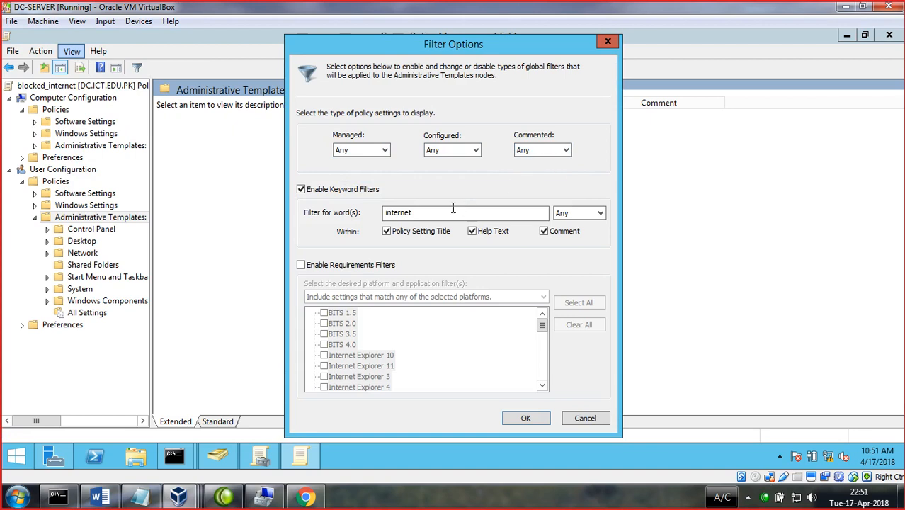
drag(432, 218, 294, 201)
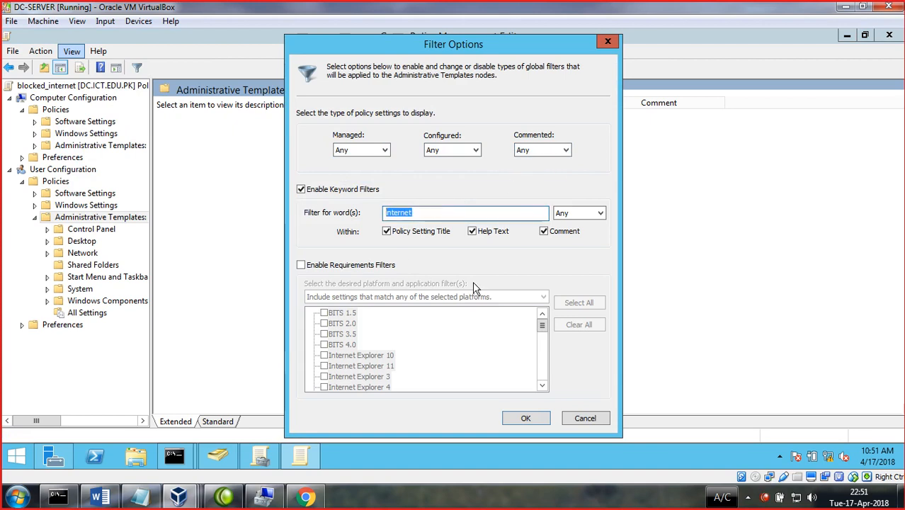
key(BackSpace)
text(help)
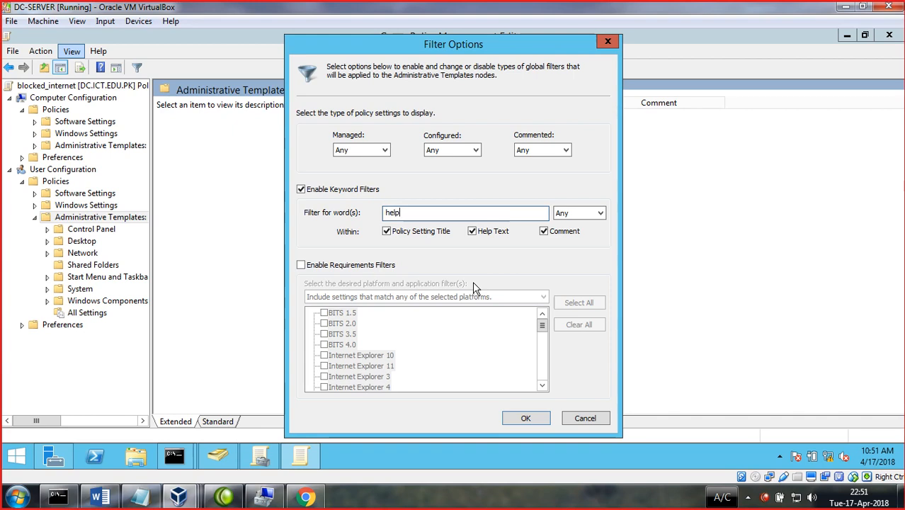
click(525, 418)
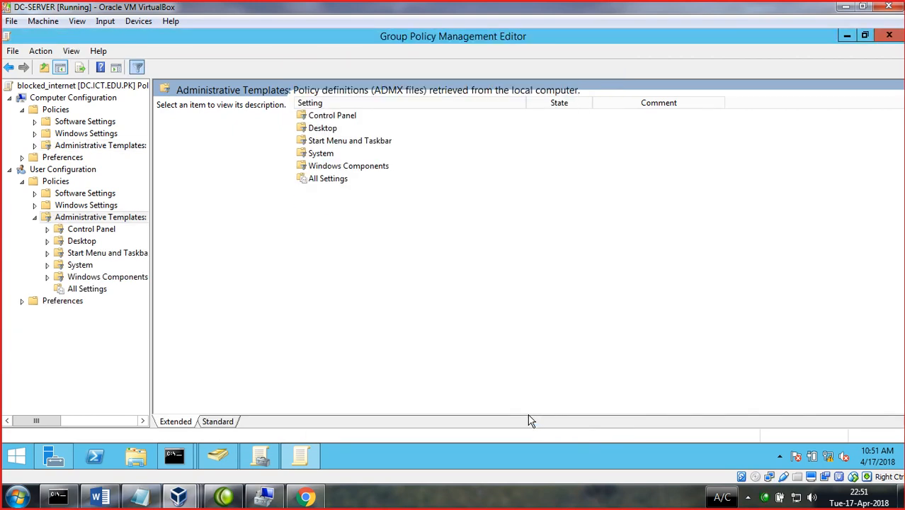
- Review the help-filtered Control Panel, Desktop and Start Menu and Taskbar settings, then turn the filter off
double_click(331, 117)
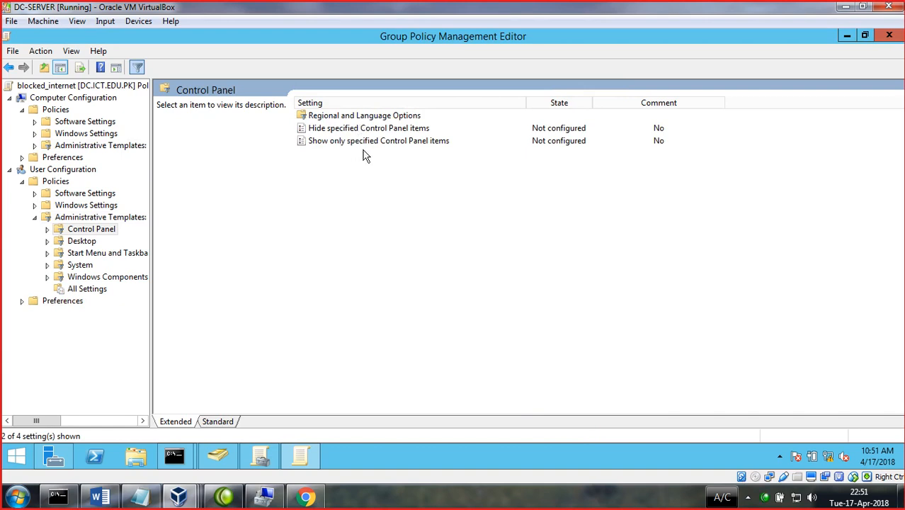
click(430, 142)
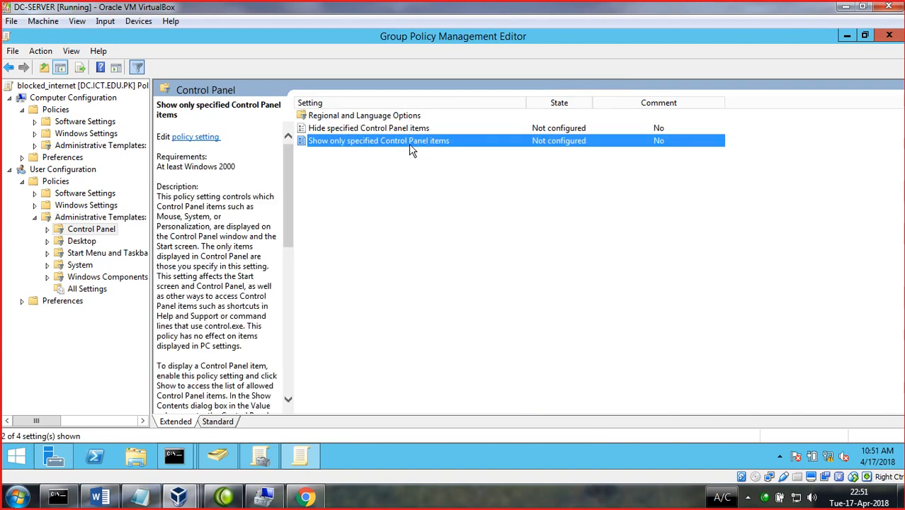
click(359, 129)
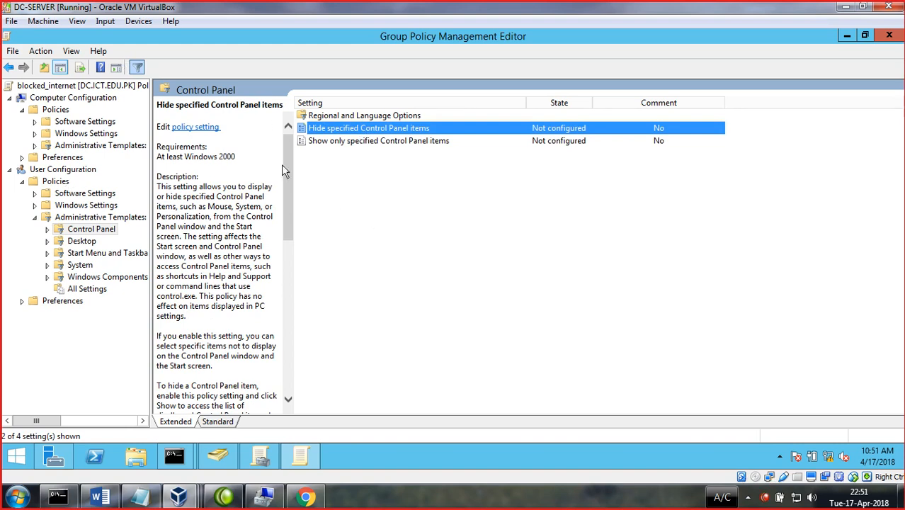
click(498, 235)
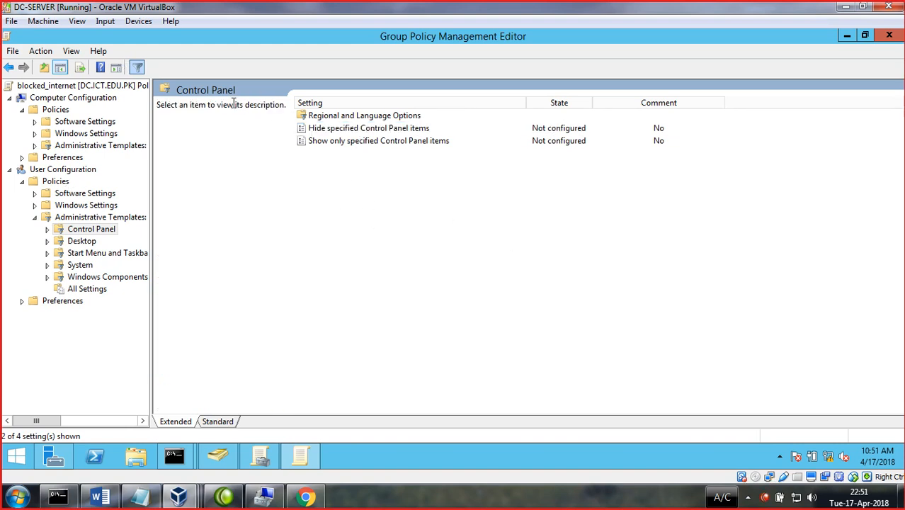
click(10, 68)
double_click(325, 130)
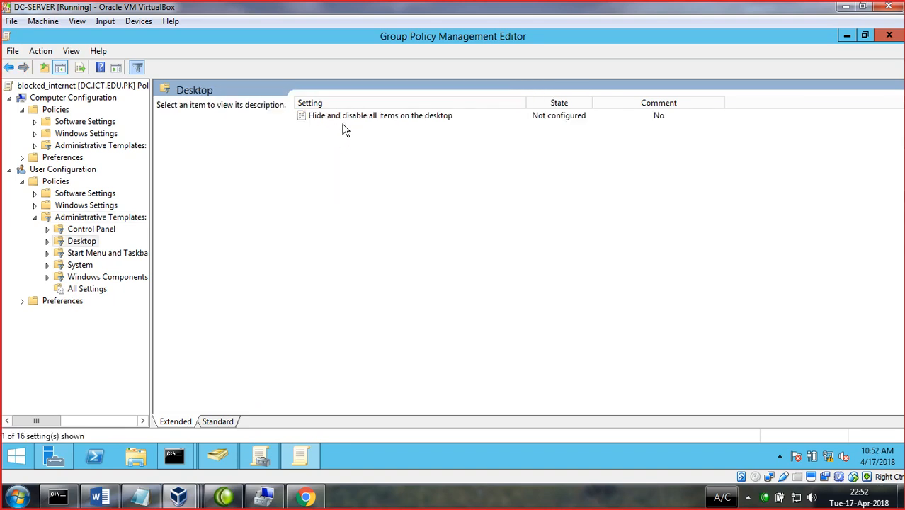
click(9, 67)
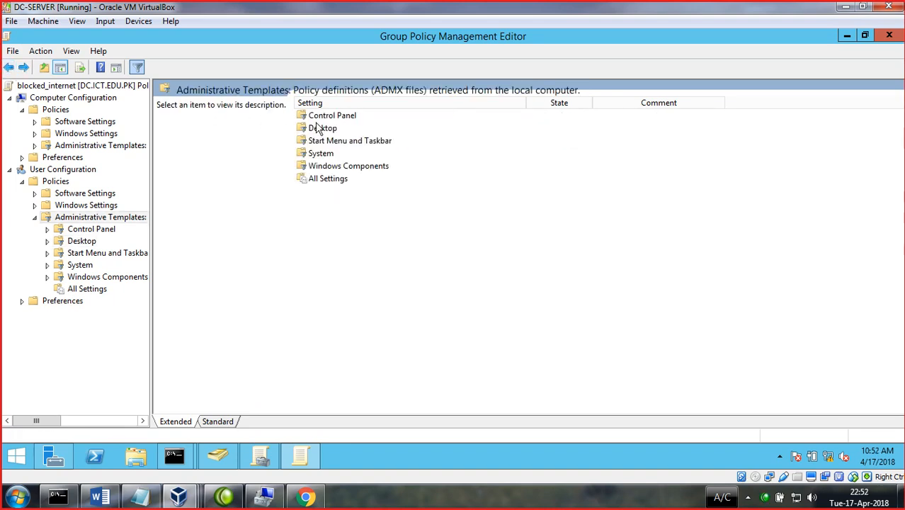
double_click(337, 141)
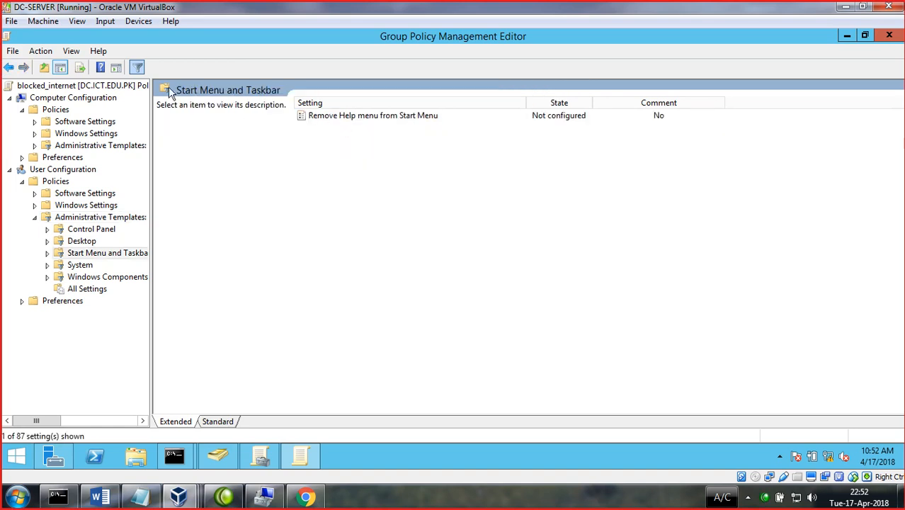
click(136, 69)
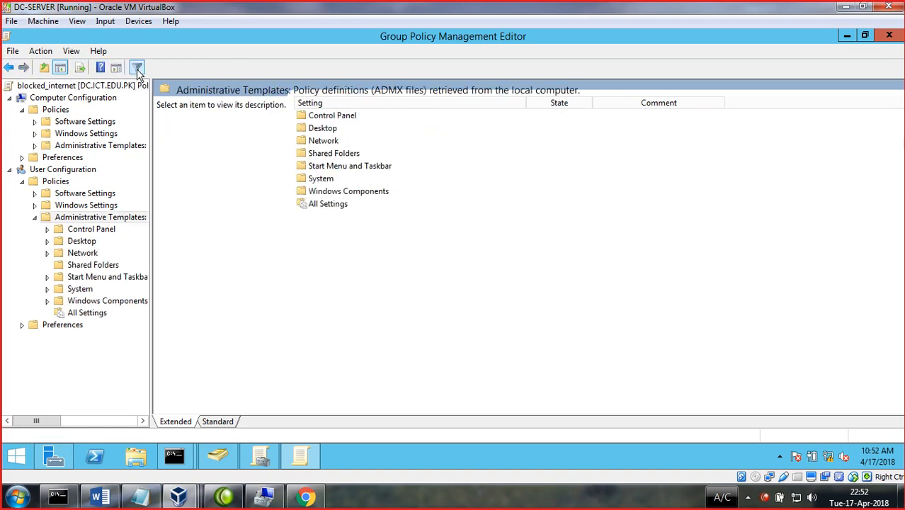
- Set the user Desktop policy 'Remove Computer icon on the desktop' to Enabled and apply it
double_click(332, 134)
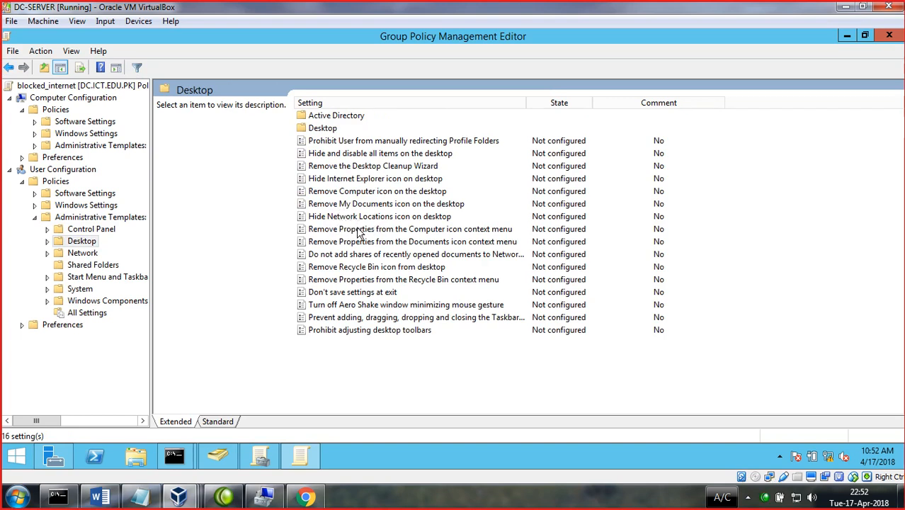
click(417, 507)
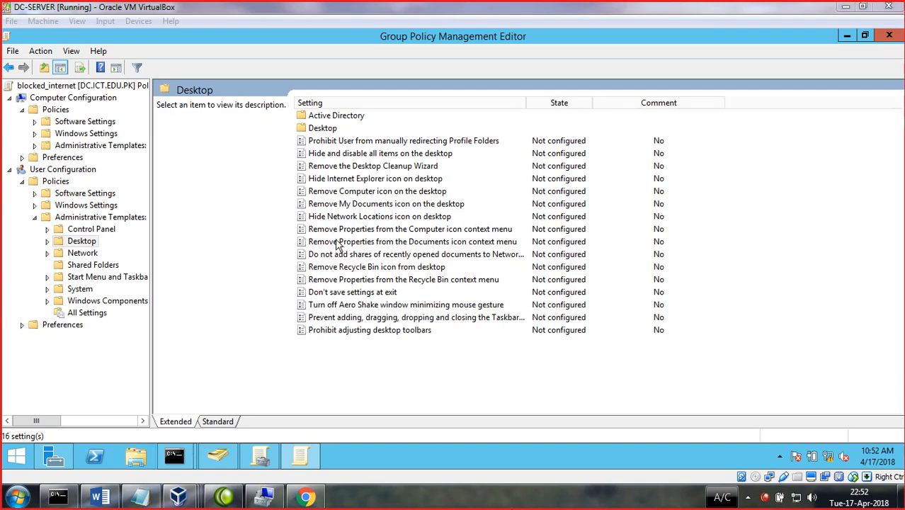
click(327, 171)
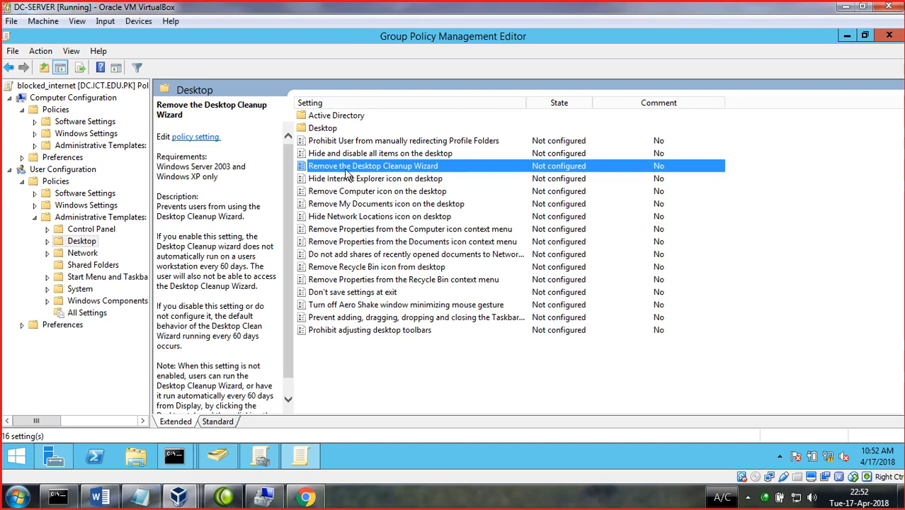
click(416, 358)
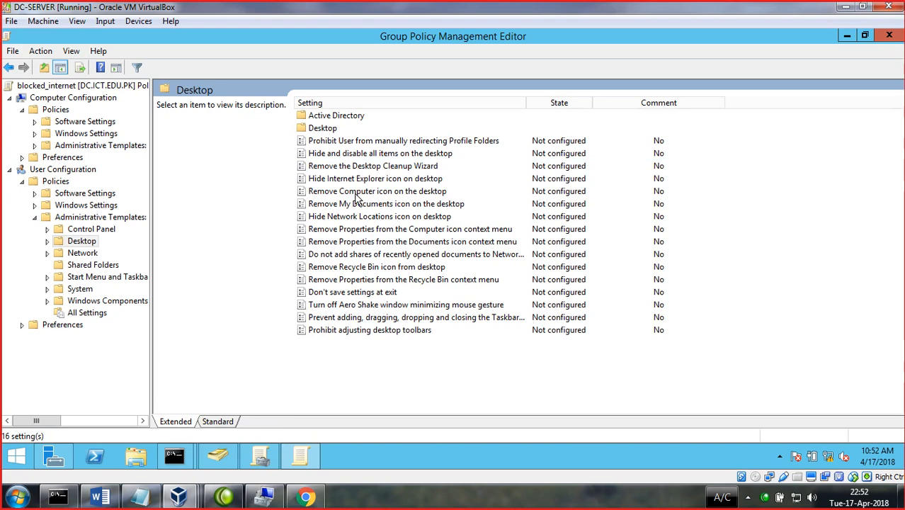
click(356, 194)
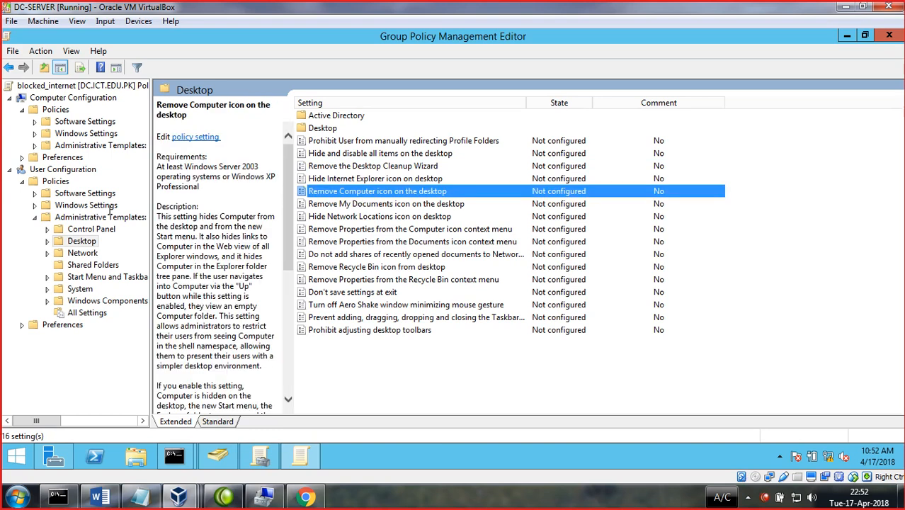
double_click(387, 199)
click(94, 126)
double_click(166, 58)
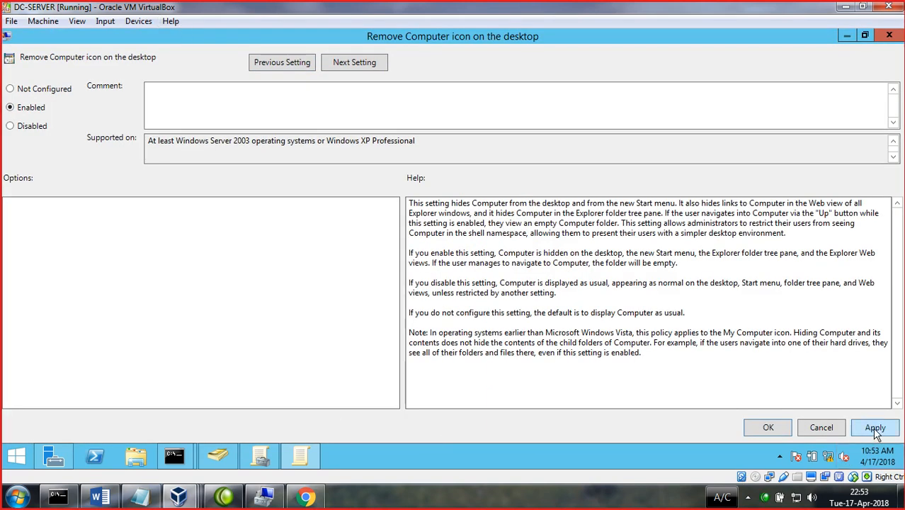
click(875, 428)
click(773, 428)
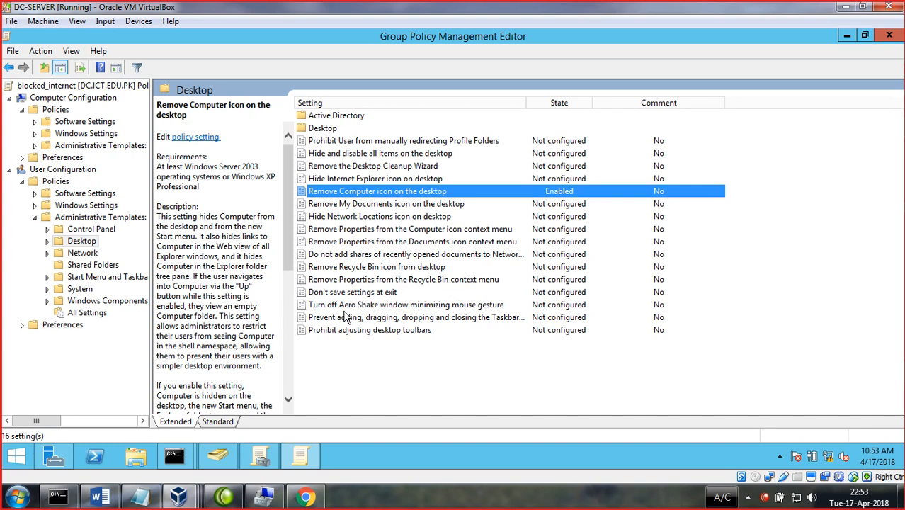
click(328, 128)
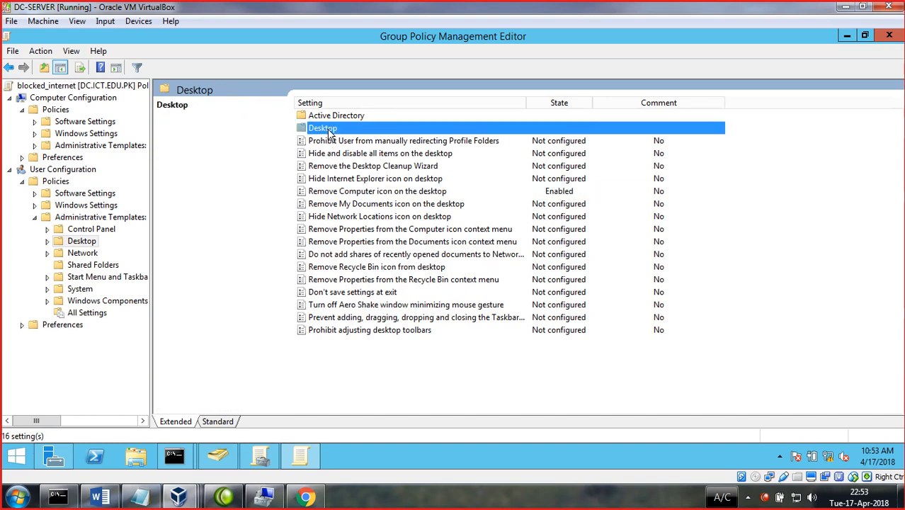
- Browse the user System > Ctrl+Alt+Del Options policies, viewing Remove Task Manager
click(329, 116)
click(8, 68)
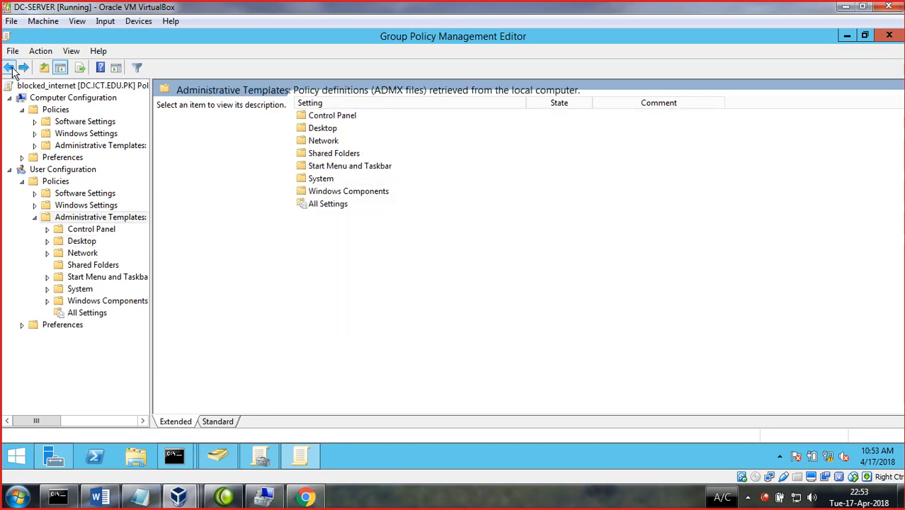
click(331, 179)
double_click(330, 180)
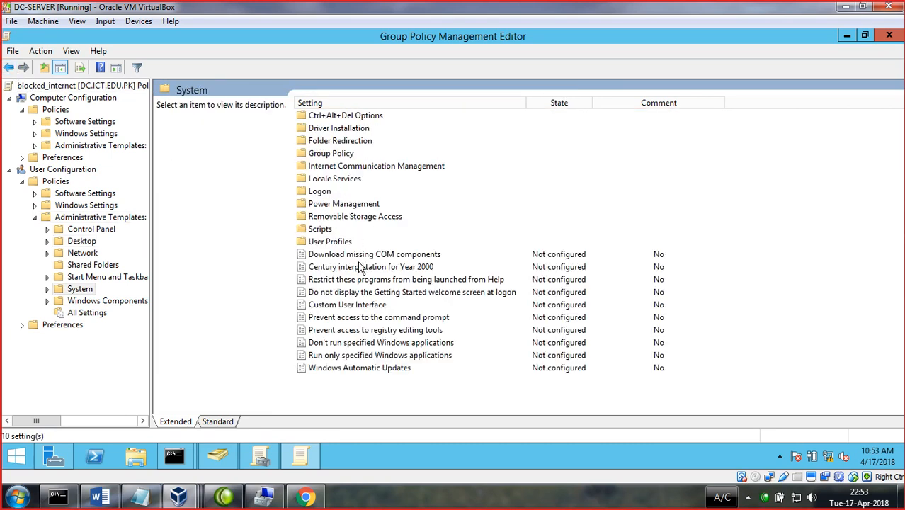
double_click(332, 115)
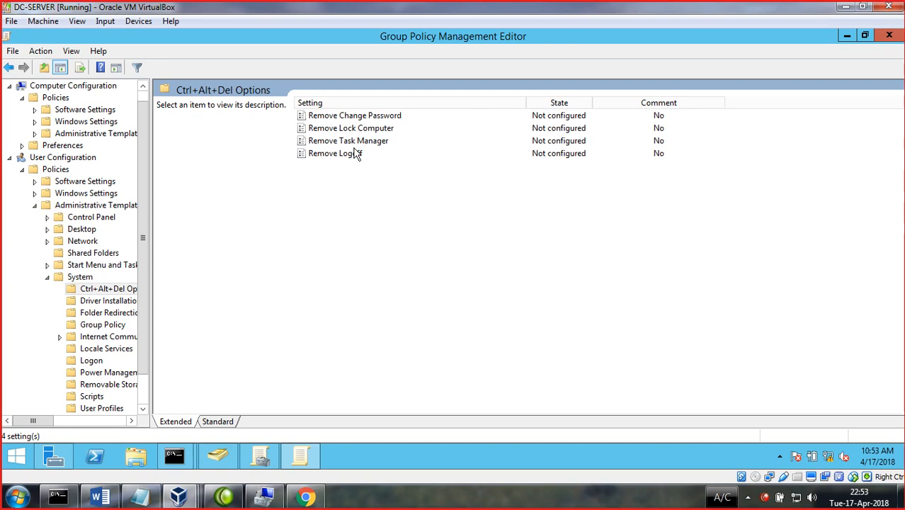
click(356, 144)
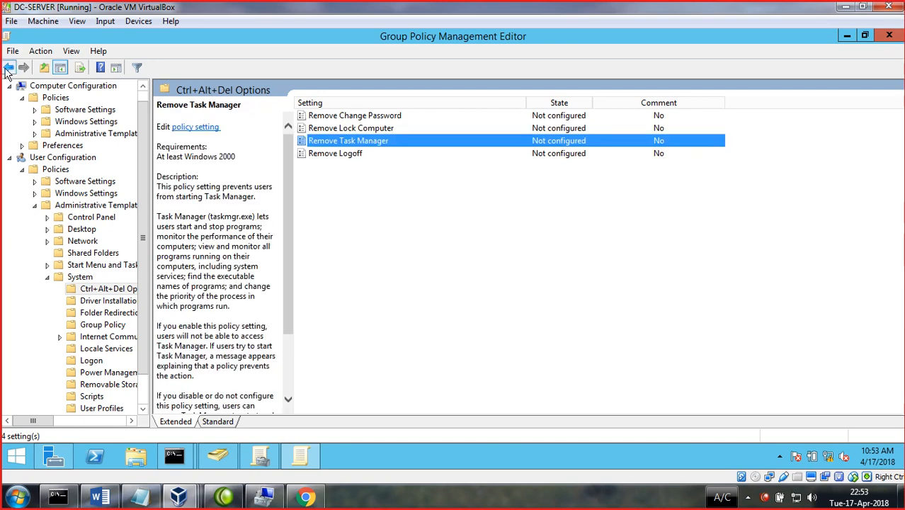
click(9, 67)
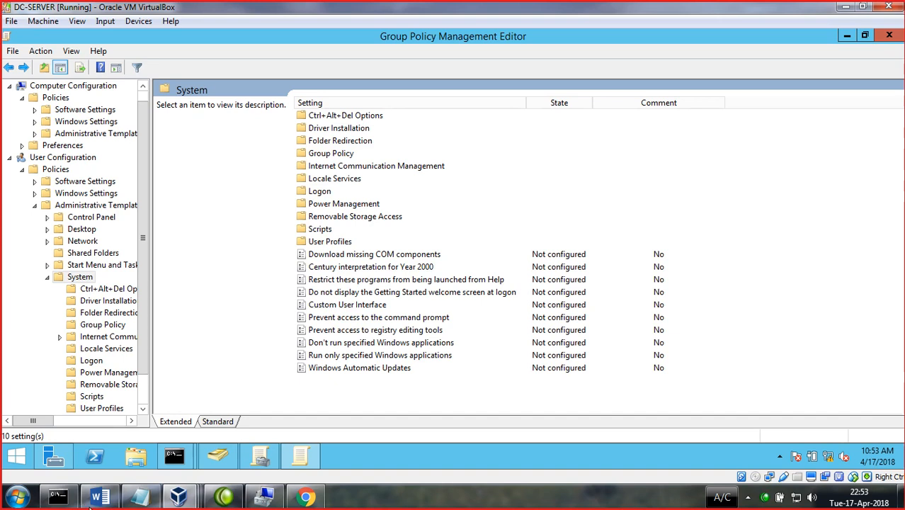
- Run gpupdate /force in an administrator Command Prompt, then close it after both updates succeed
key(super+r)
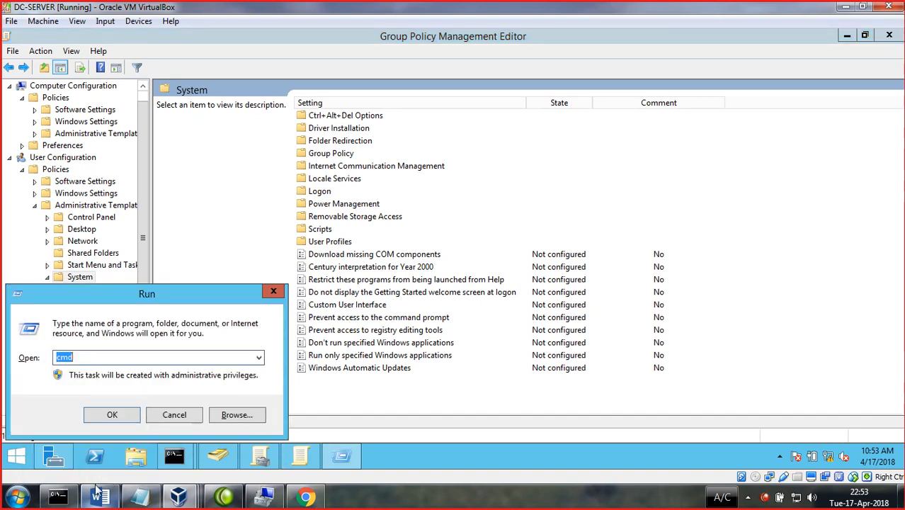
key(Return)
text(gp)
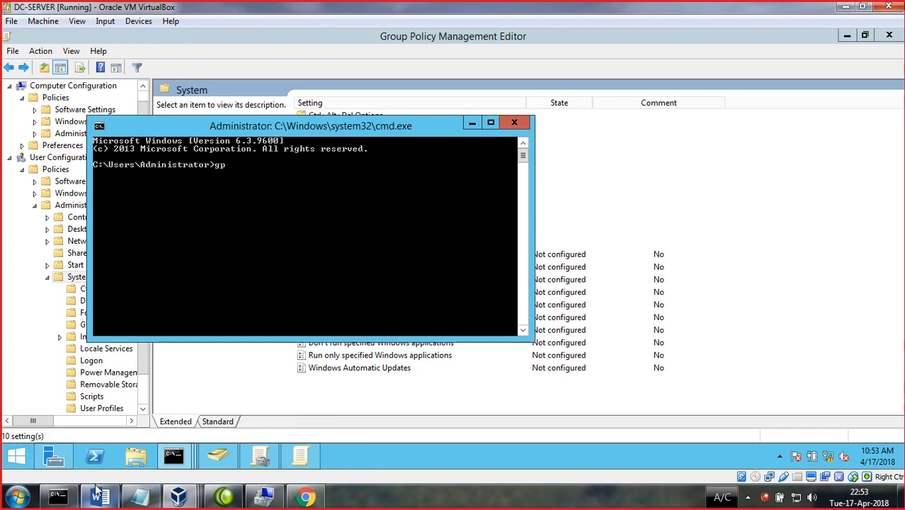
text(update /force)
key(Return)
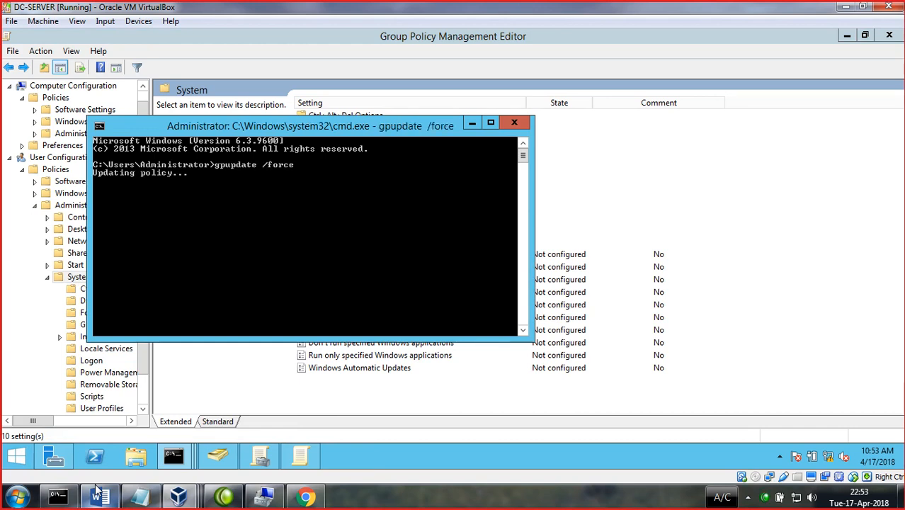
click(378, 499)
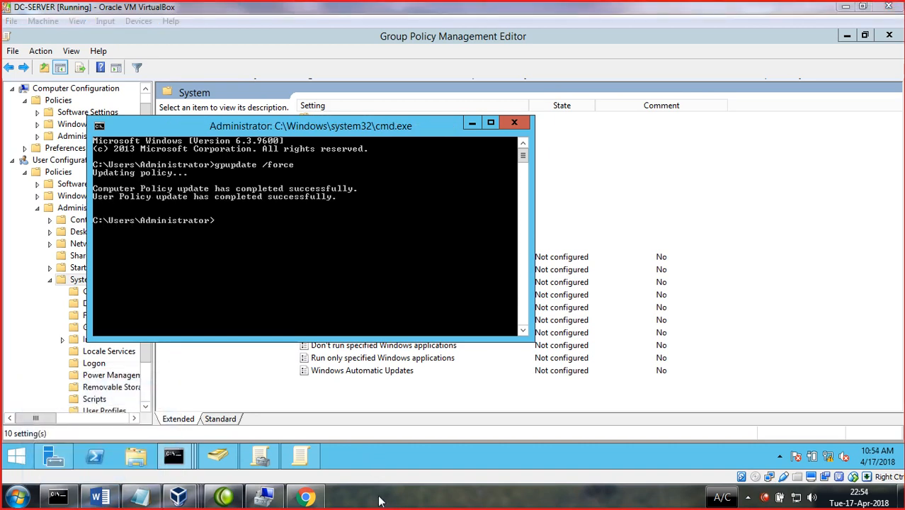
click(514, 126)
- Widen the tree pane and collapse the User and Computer Configuration branches
drag(153, 179, 259, 180)
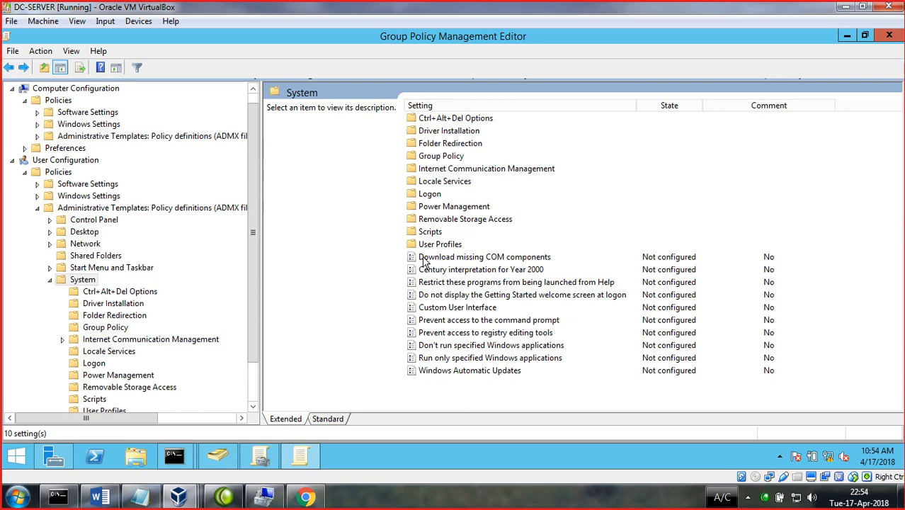
click(12, 160)
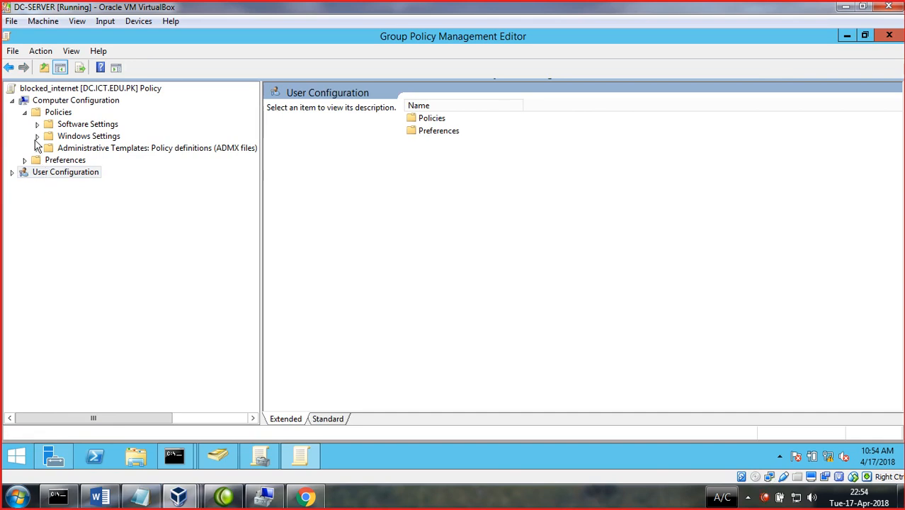
click(24, 112)
click(11, 100)
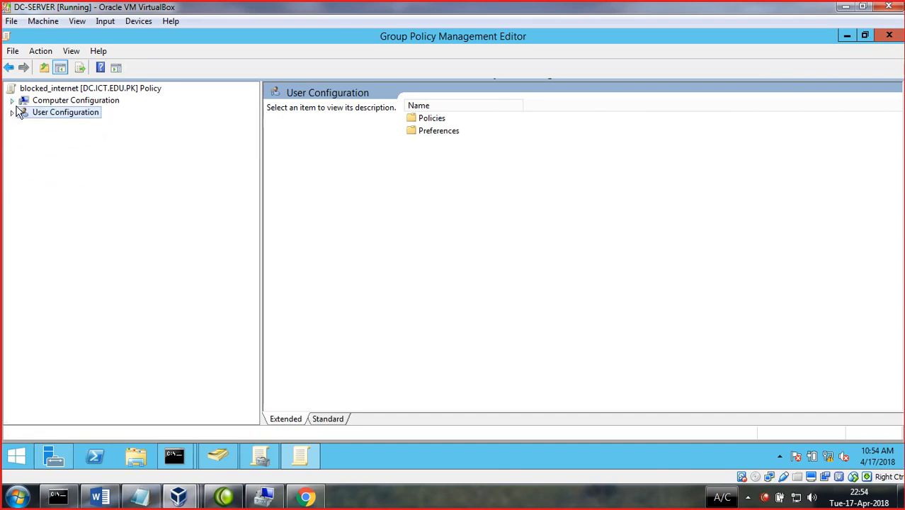
- Step back to the blocked_internet root, close the editor, and select the HR OU
click(9, 67)
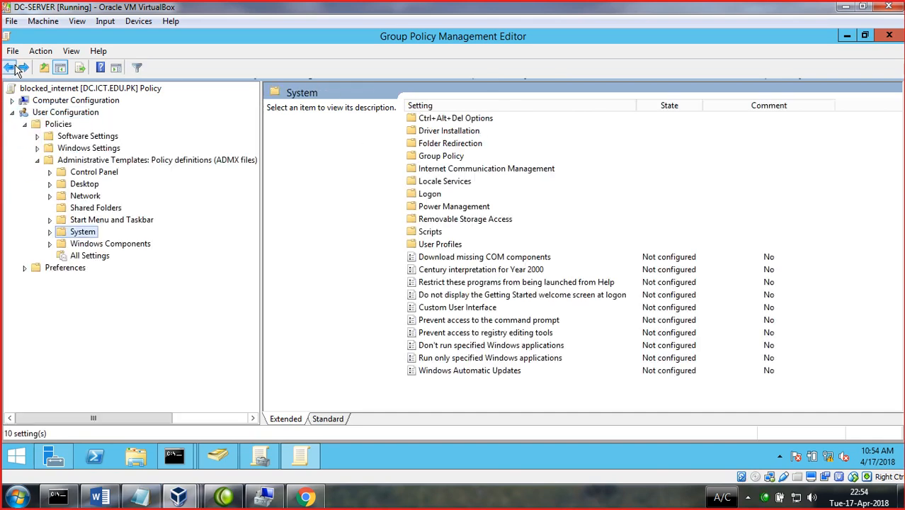
click(9, 68)
click(10, 68)
click(10, 67)
click(10, 67)
click(9, 68)
click(9, 67)
click(8, 67)
click(8, 67)
click(8, 67)
click(8, 67)
click(6, 70)
click(6, 70)
click(6, 70)
click(6, 70)
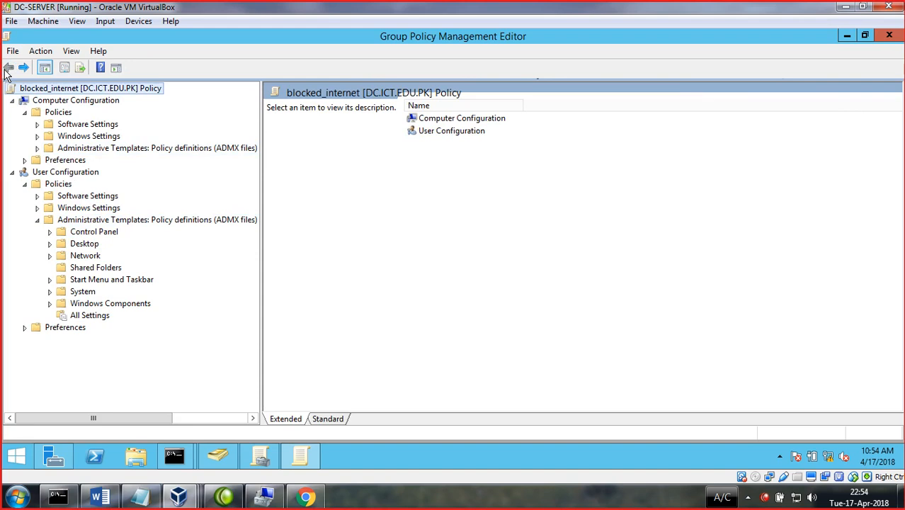
click(492, 501)
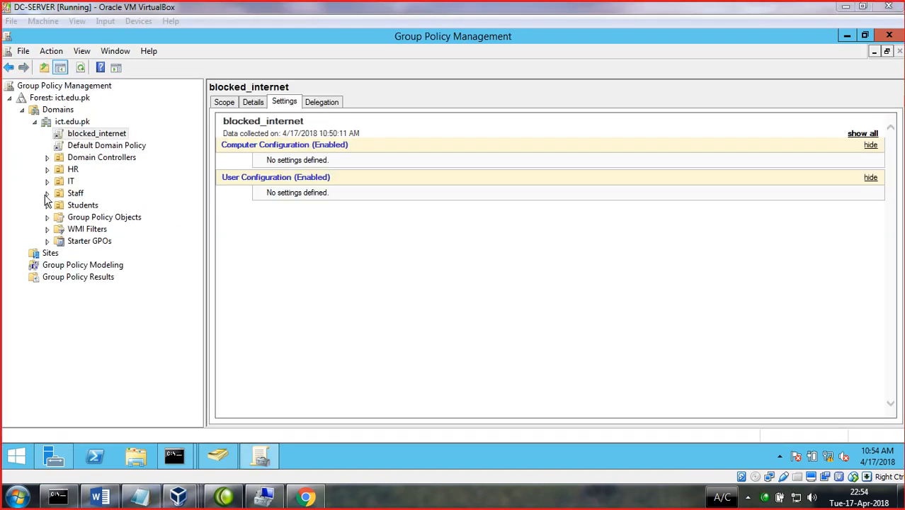
click(68, 174)
right_click(70, 171)
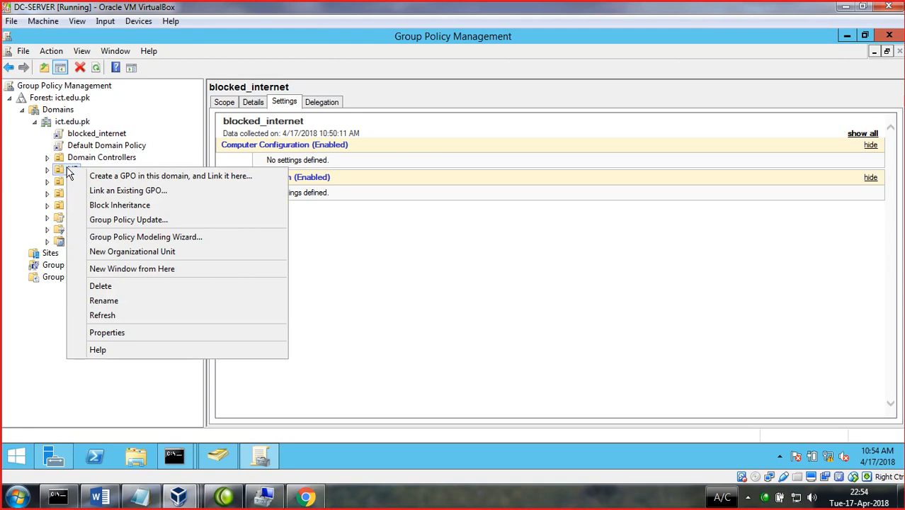
- Use Link an Existing GPO to attach both blocked_internet and policy_student to HR
click(121, 192)
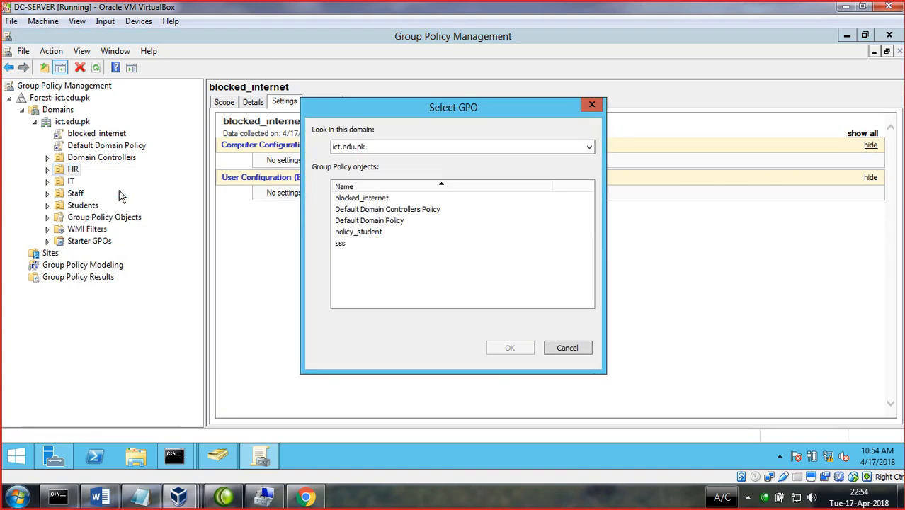
click(359, 233)
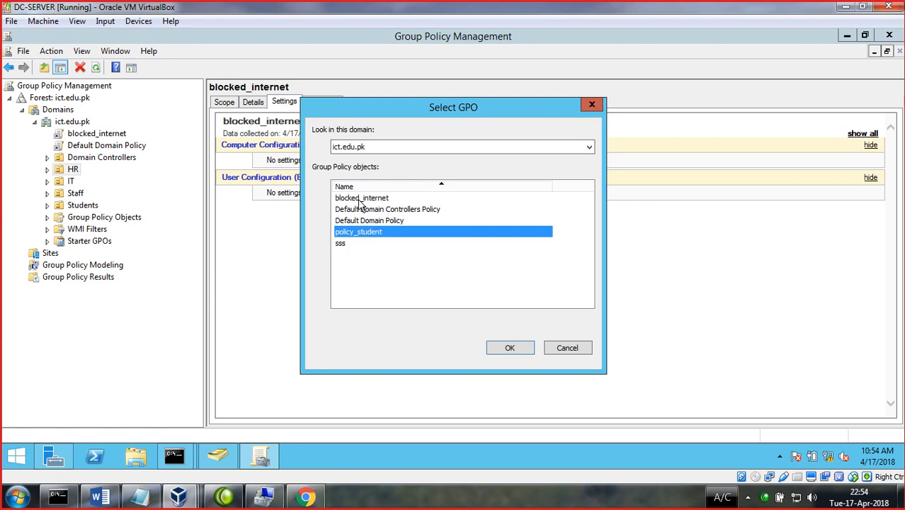
click(361, 200)
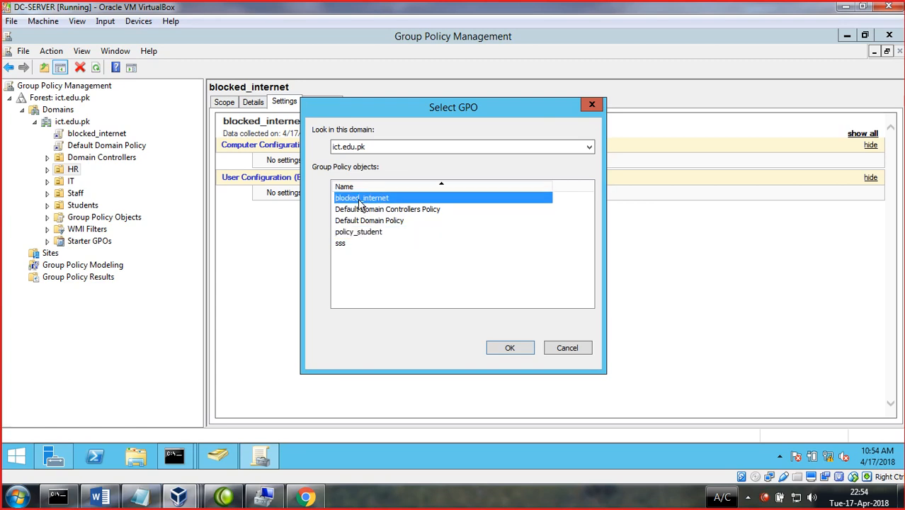
ctrl+click(358, 235)
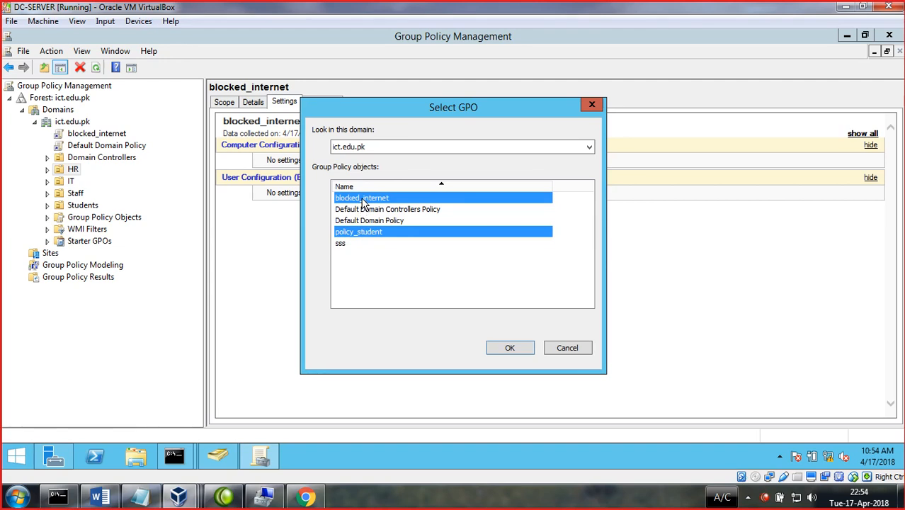
click(509, 347)
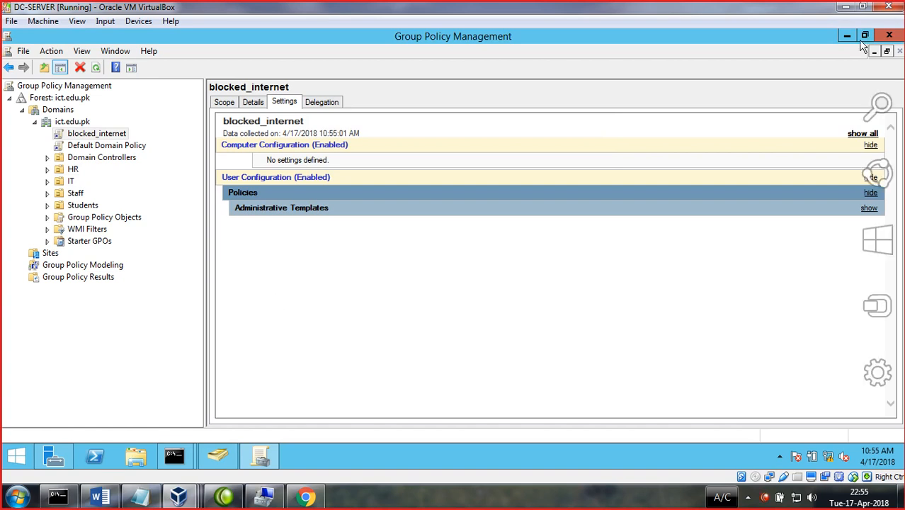
- Switch to the Windows 7 VM and choose Other User at the logon screen
click(847, 36)
click(844, 7)
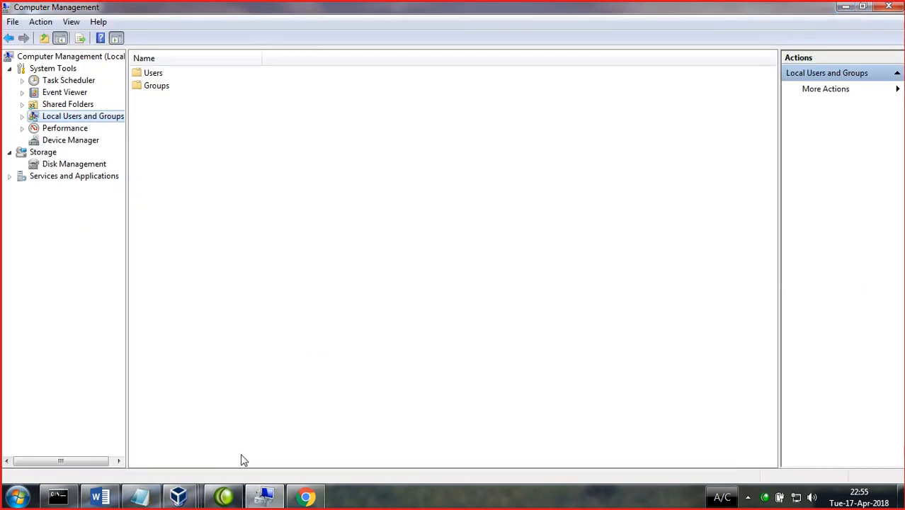
mouse_move(182, 500)
click(361, 432)
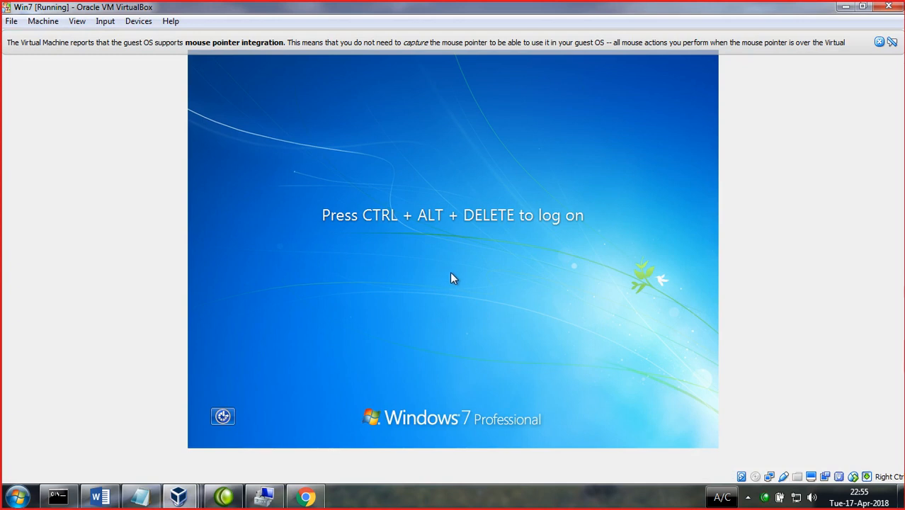
key(ctrl+Delete)
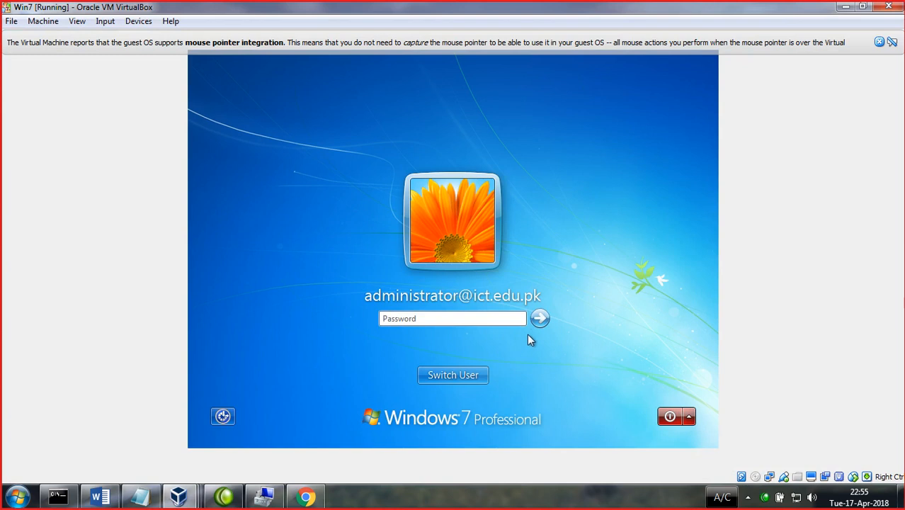
click(483, 375)
click(497, 306)
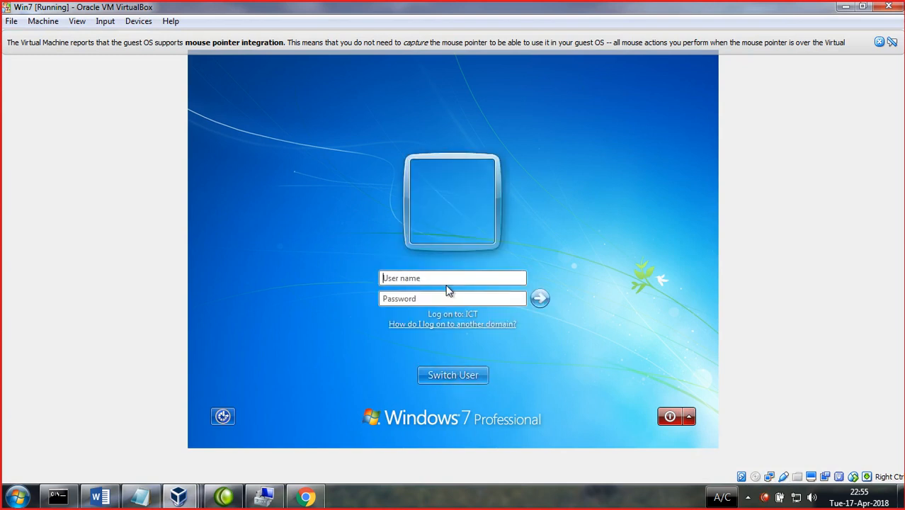
- Enter a domain user name and password and submit the logon
text(k)
key(Tab)
text(**)
key(BackSpace)
key(BackSpace)
key(BackSpace)
key(BackSpace)
text(abb)
key(Tab)
text(*******)
key(Return)
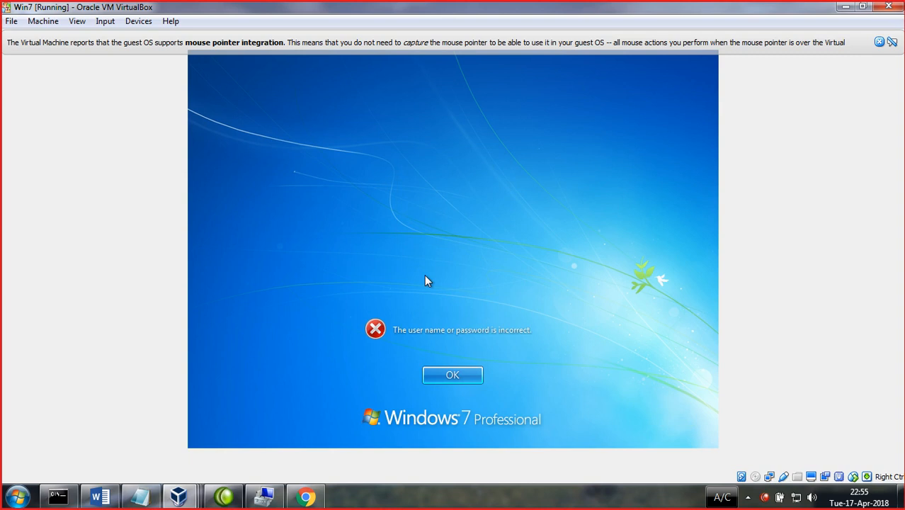
- After the incorrect-credentials error, re-enter the user name and password and reach the desktop
click(460, 377)
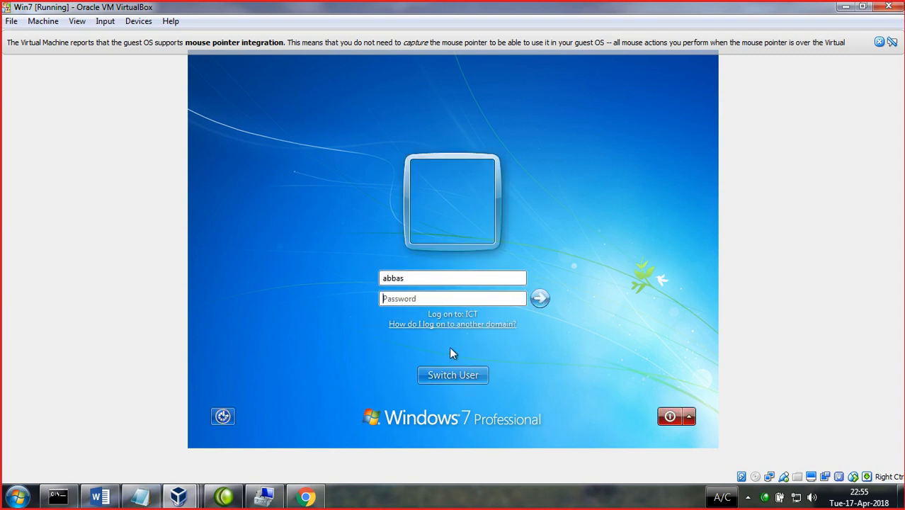
double_click(417, 279)
text(ihsan)
key(Tab)
text(*******)
key(Return)
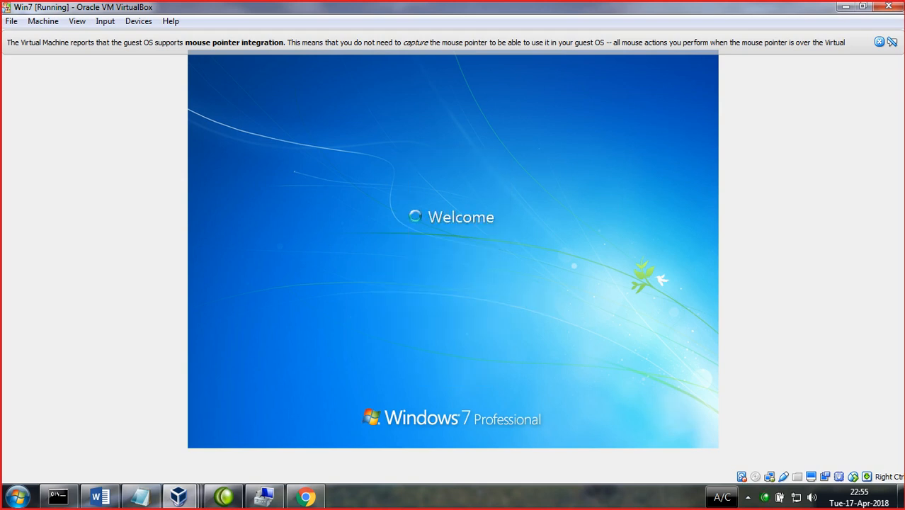
click(879, 42)
click(418, 506)
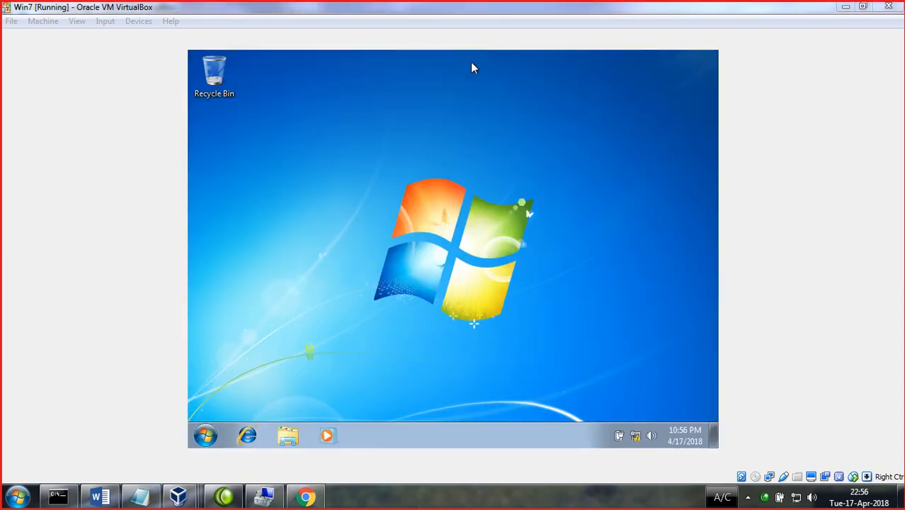
right_click(266, 121)
click(399, 153)
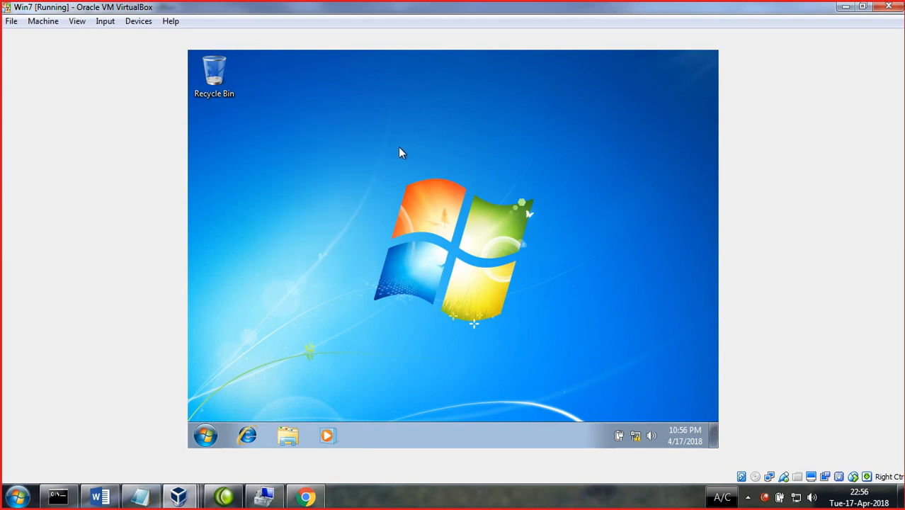
right_click(317, 89)
click(346, 228)
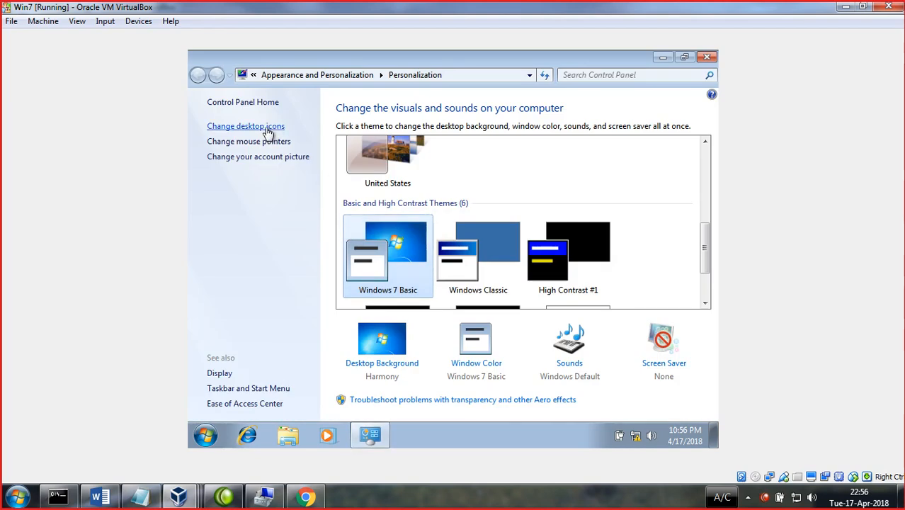
click(267, 127)
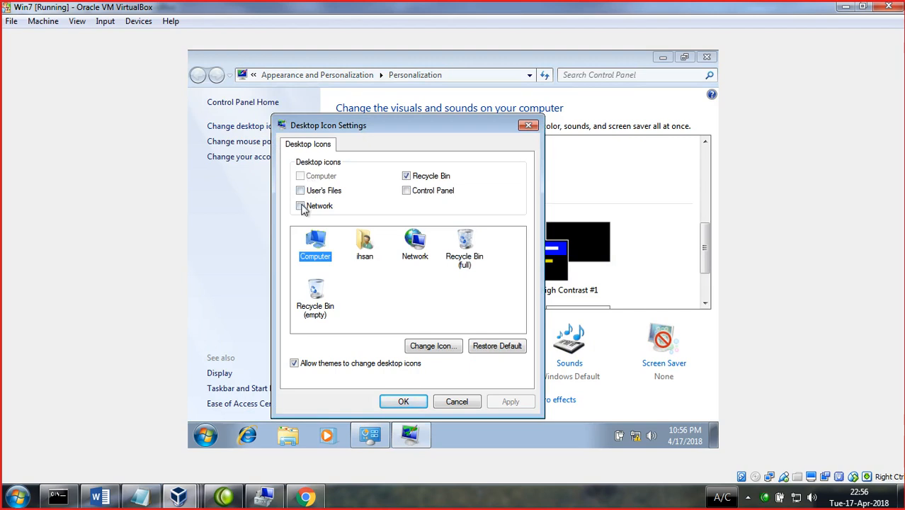
click(529, 126)
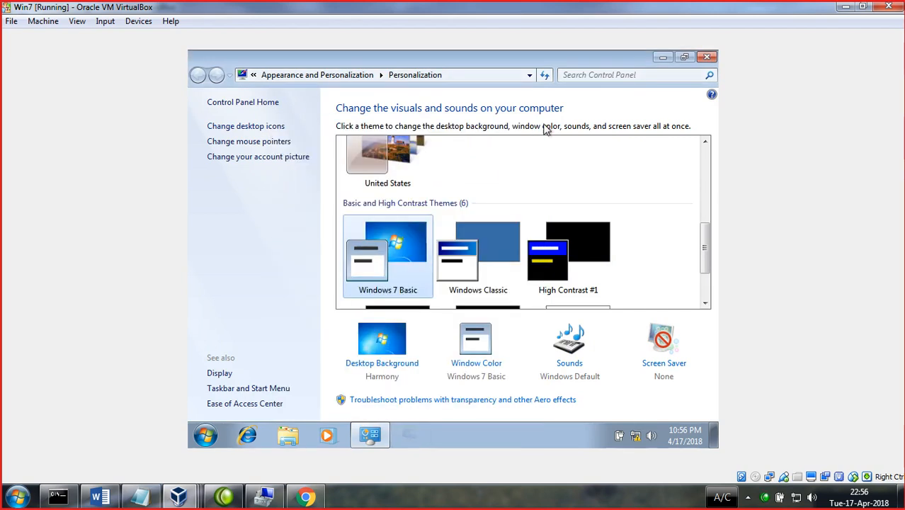
click(706, 56)
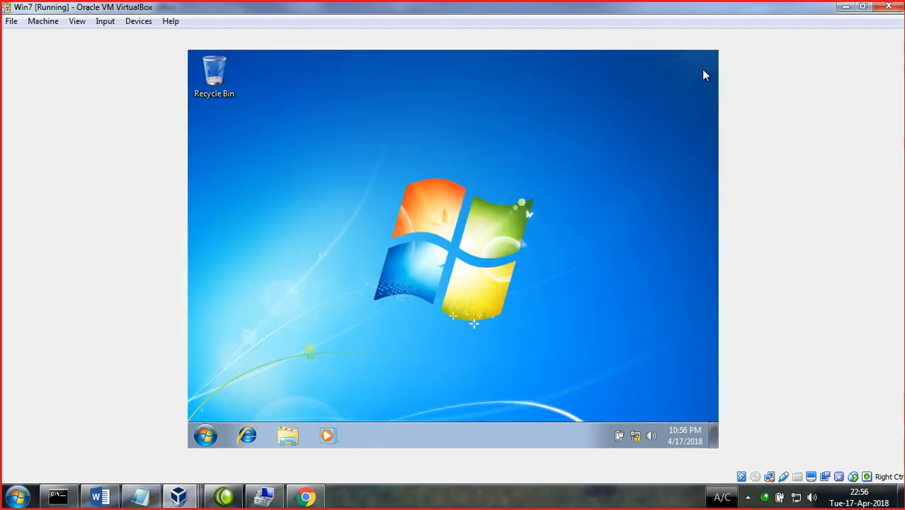
right_click(308, 244)
- Switch between the VMs back to DC-SERVER and close Group Policy Management
click(352, 282)
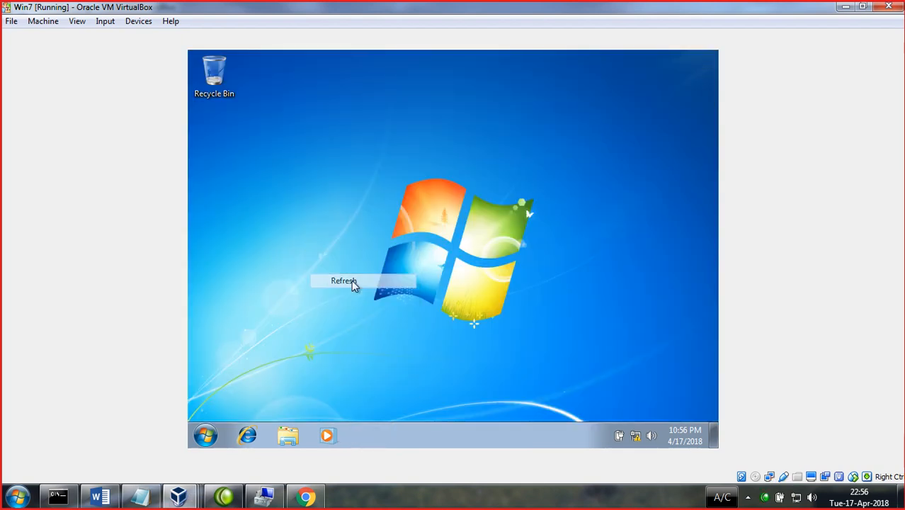
click(177, 504)
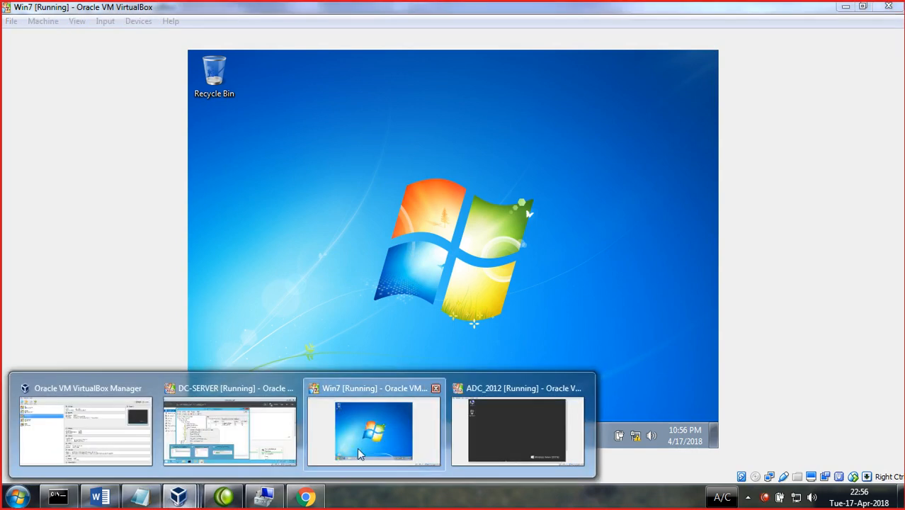
click(517, 446)
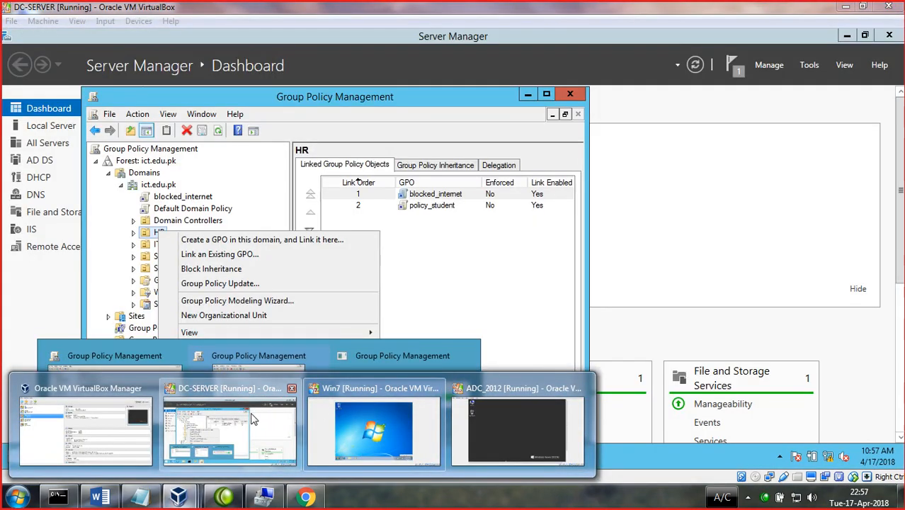
click(253, 419)
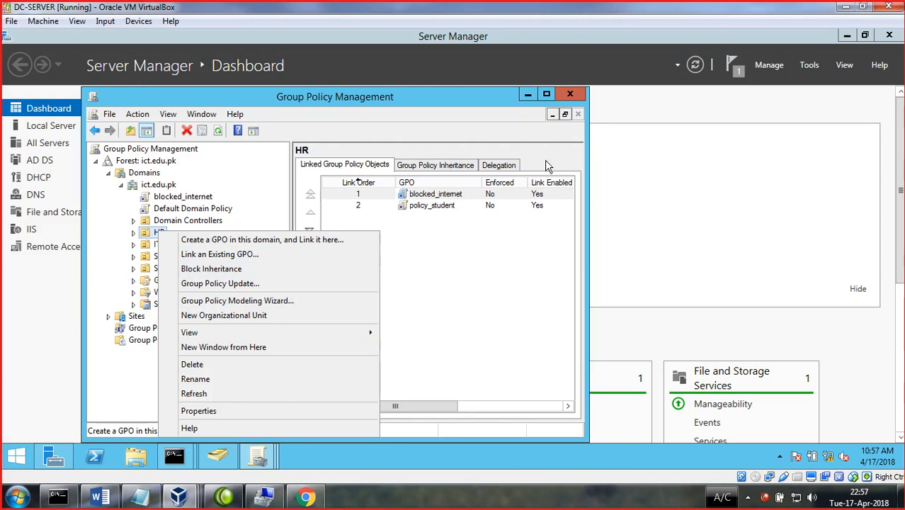
click(570, 94)
click(570, 94)
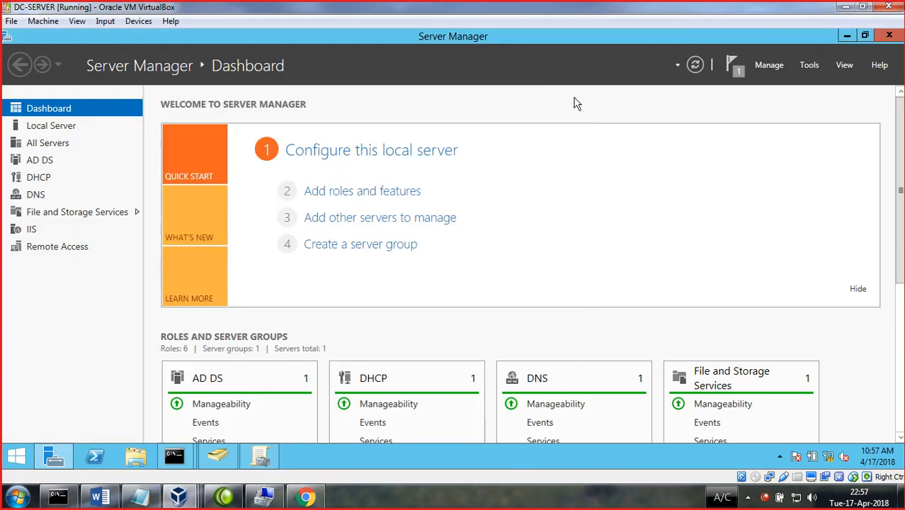
- Launch the Local Group Policy Editor with gpedit.msc from the Run box
key(super+r)
text(gped.t)
key(BackSpace)
key(Return)
key(Return)
key(End)
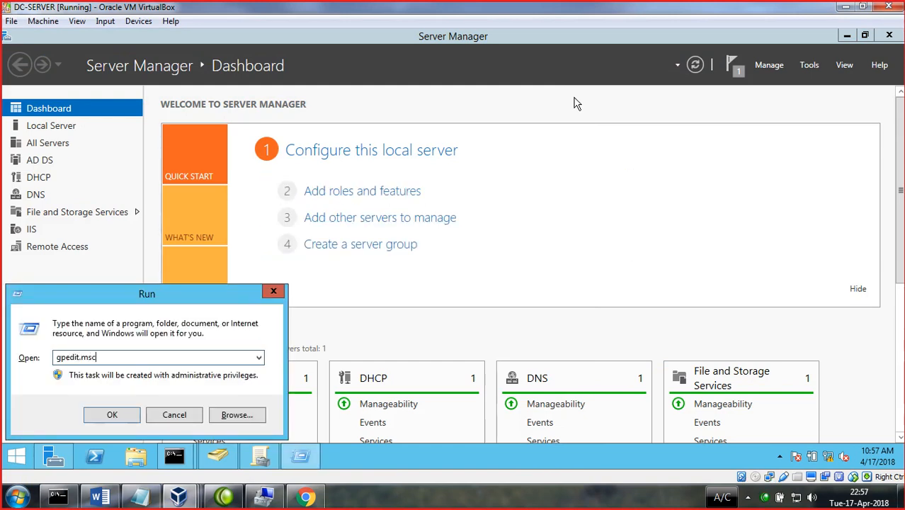
text(.msc)
key(Return)
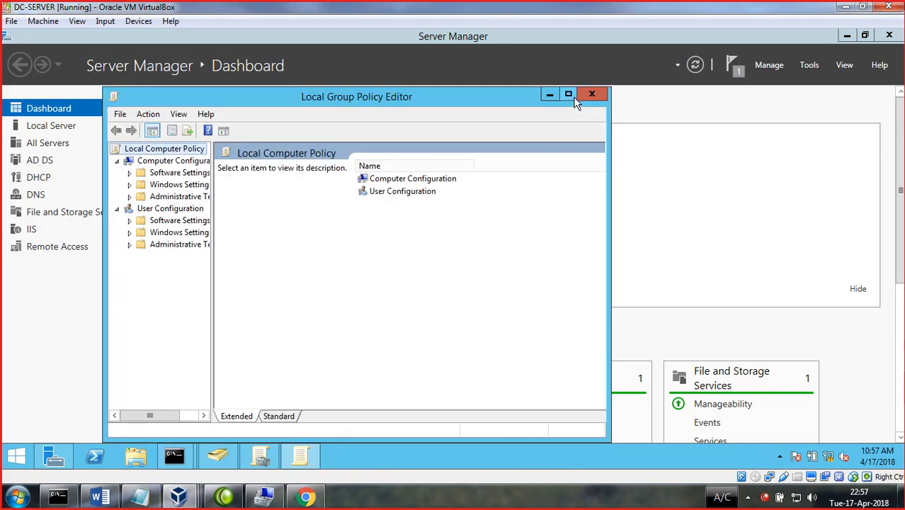
- Minimize the other windows and bring the DC-SERVER VM back to the front
click(844, 7)
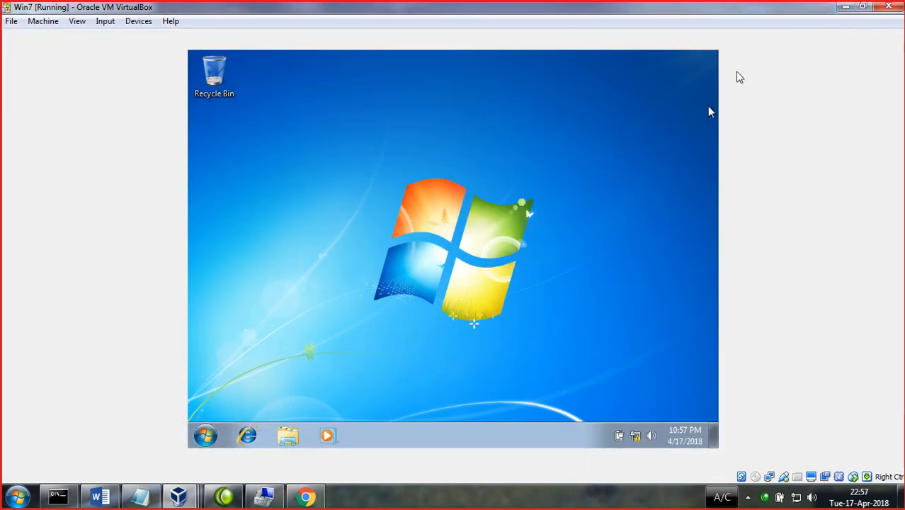
click(843, 8)
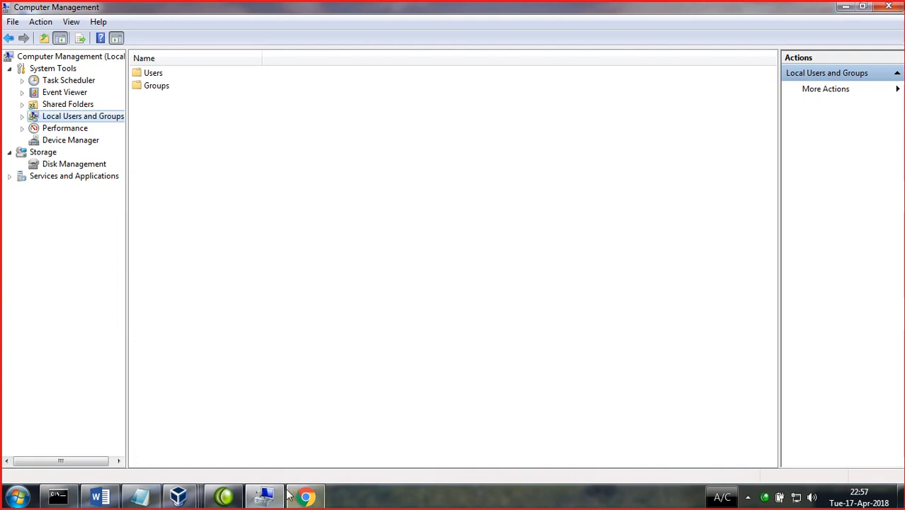
mouse_move(273, 497)
click(845, 6)
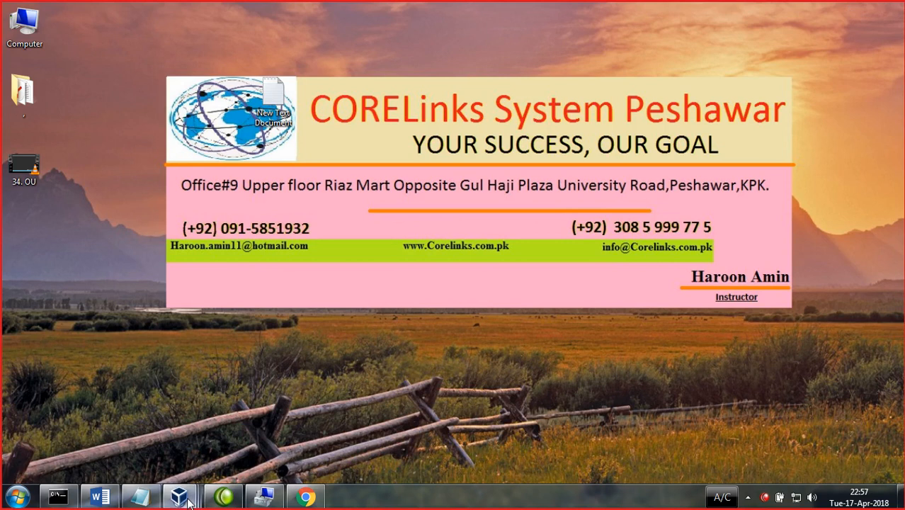
mouse_move(189, 499)
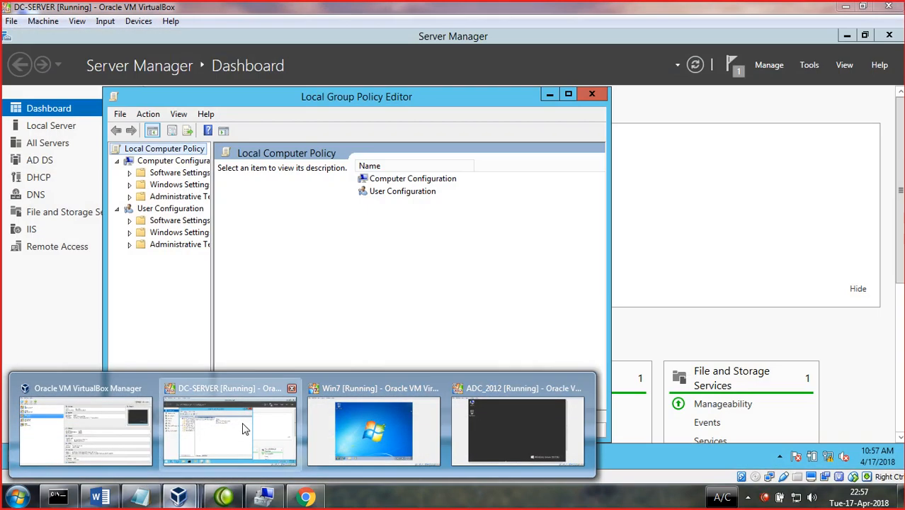
click(243, 429)
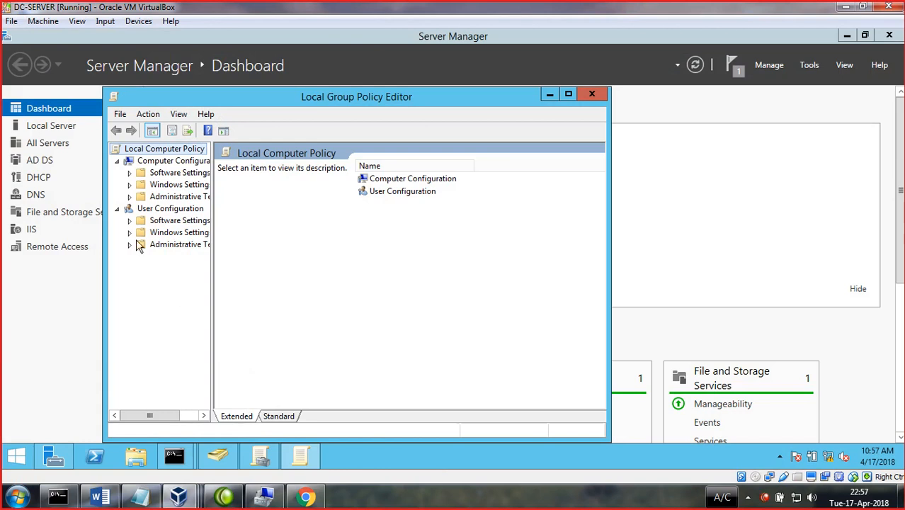
- Maximize the editor and list all 1989 settings under Computer Configuration > Administrative Templates > All Settings
click(568, 95)
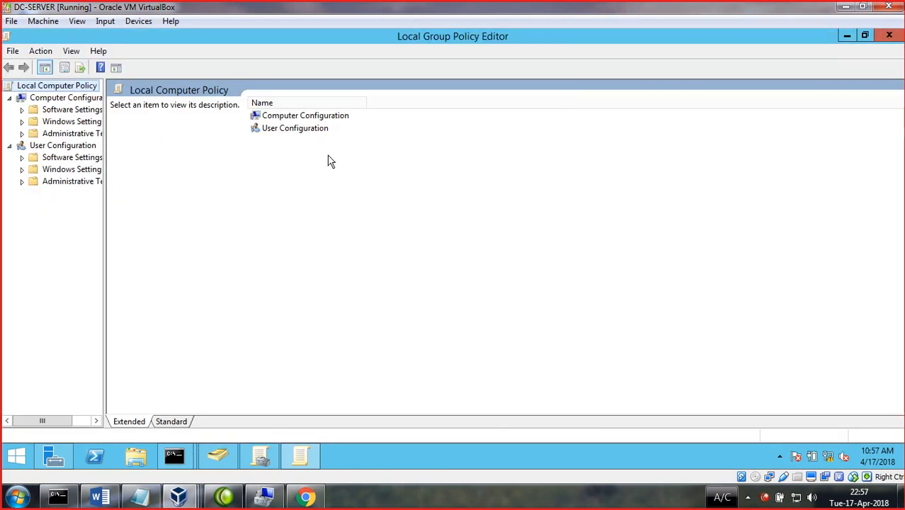
double_click(301, 119)
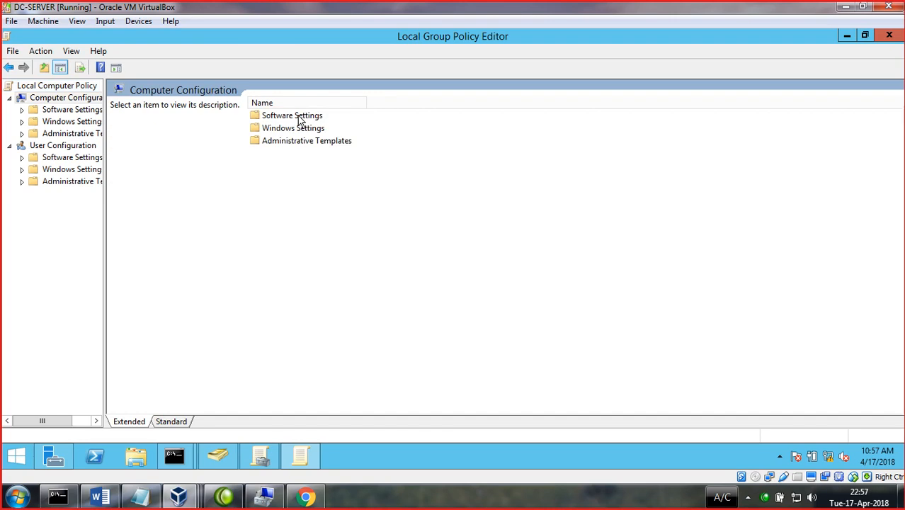
double_click(313, 141)
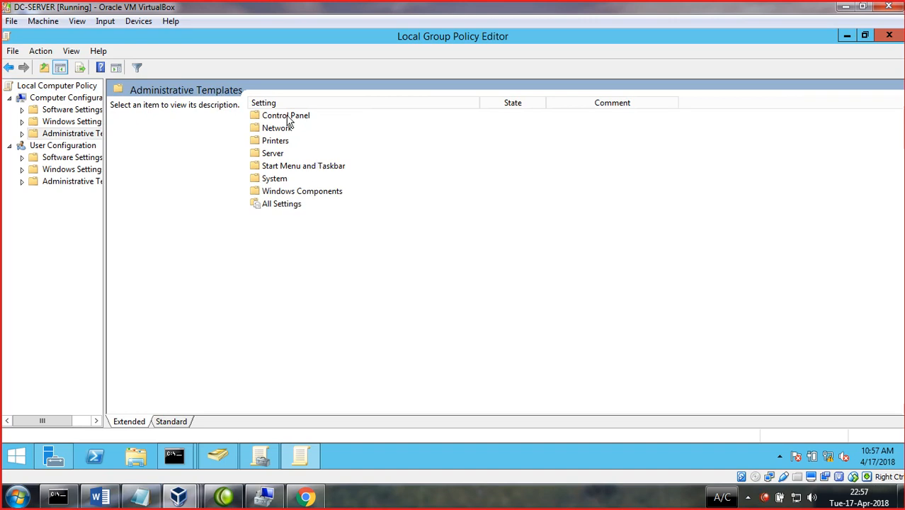
double_click(278, 205)
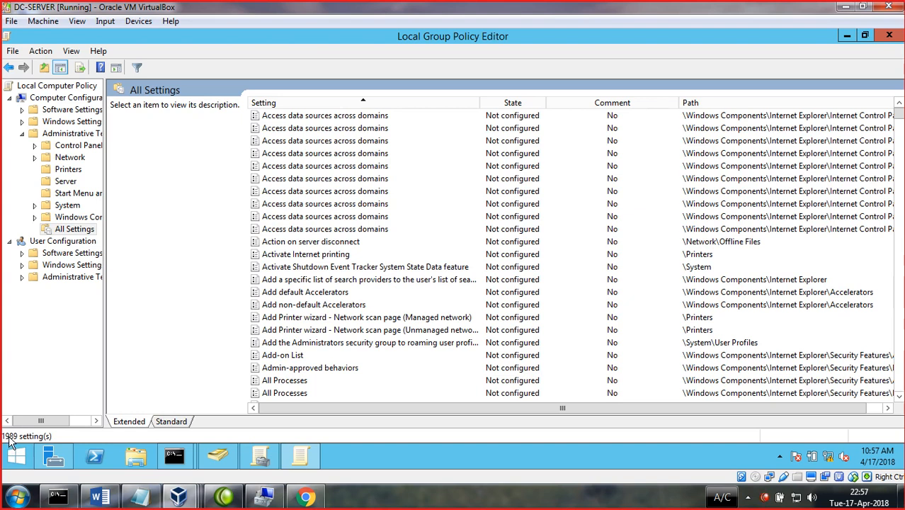
click(337, 243)
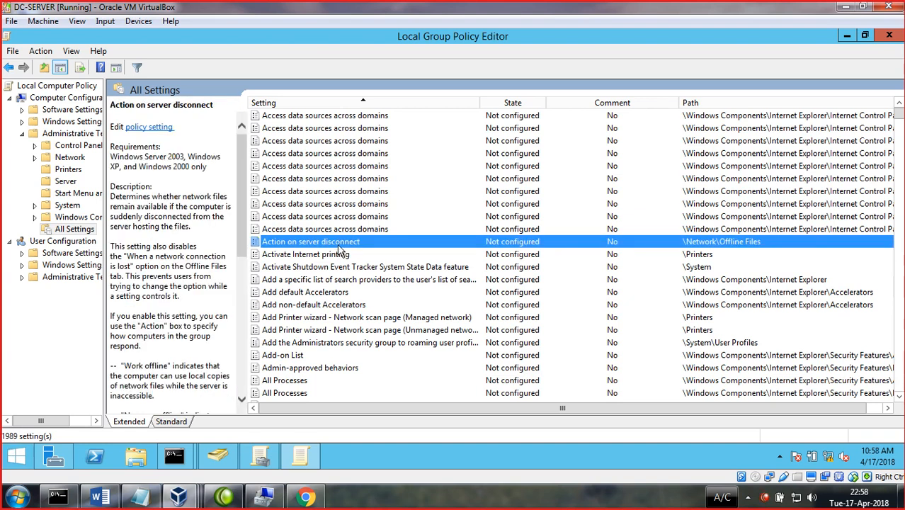
scroll(366, 256, down, 7)
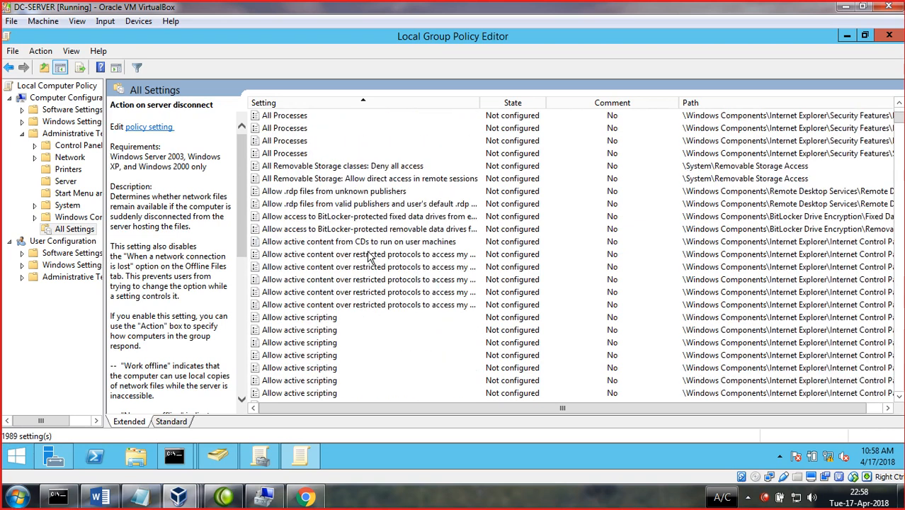
scroll(368, 256, up, 3)
click(72, 52)
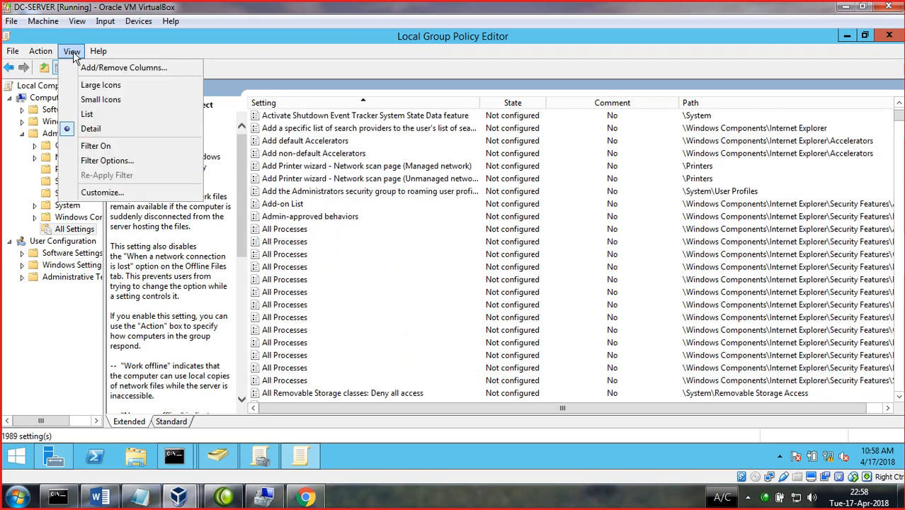
- Filter the settings by keyword 'shut' and open the Display Shutdown Event Tracker policy
click(105, 159)
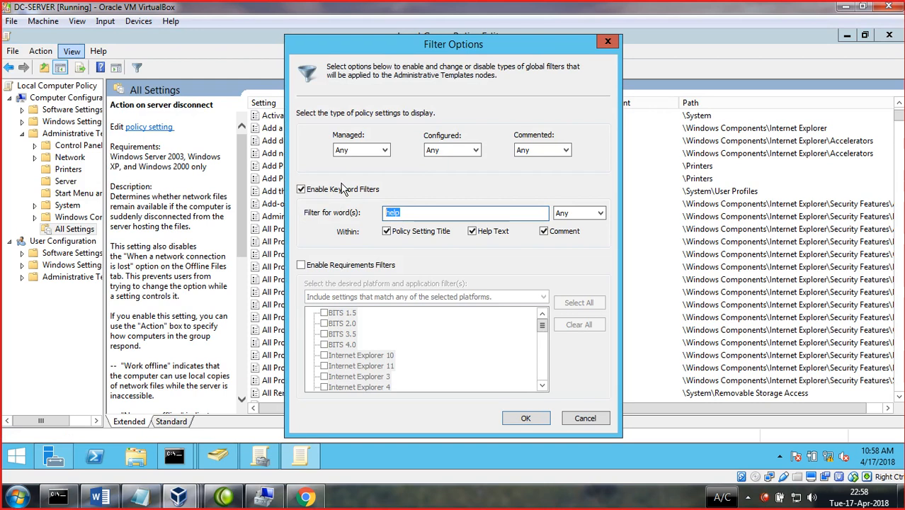
text(shutdown)
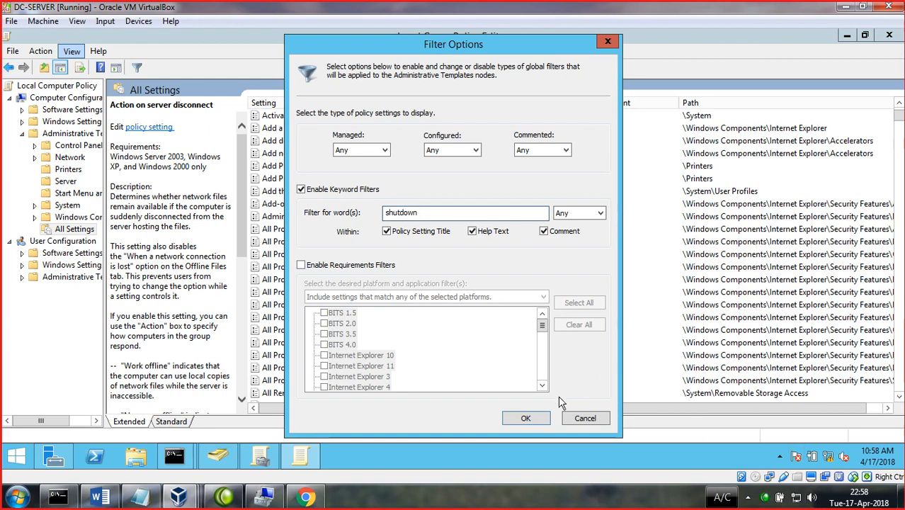
click(527, 419)
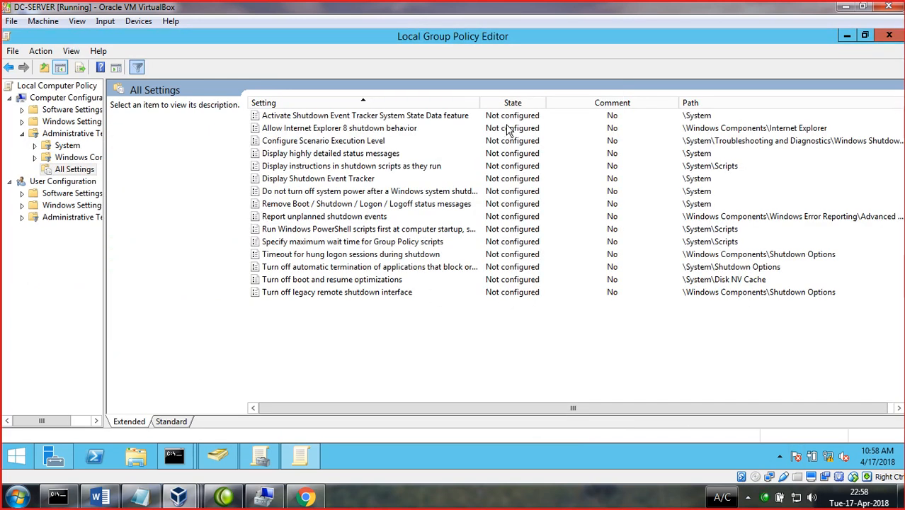
double_click(327, 182)
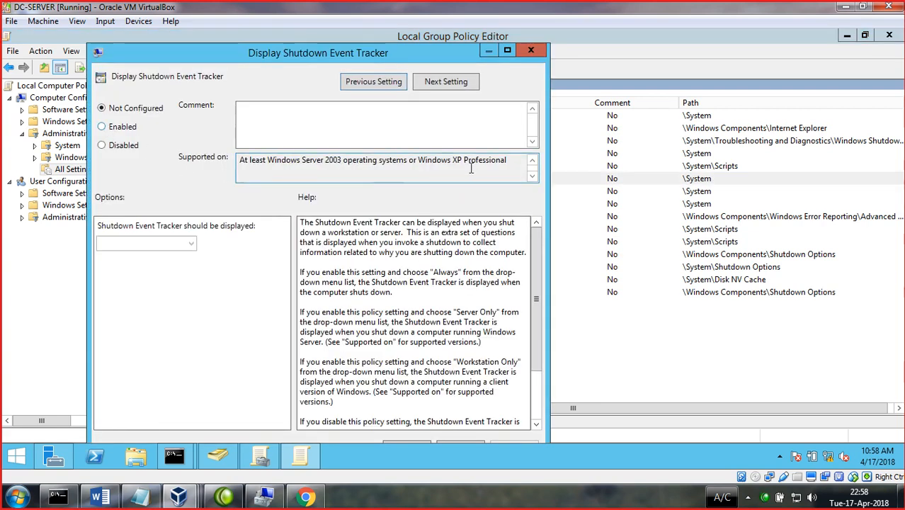
- Enable Display Shutdown Event Tracker with Always, apply it, then return to the filtered Windows Components
click(102, 130)
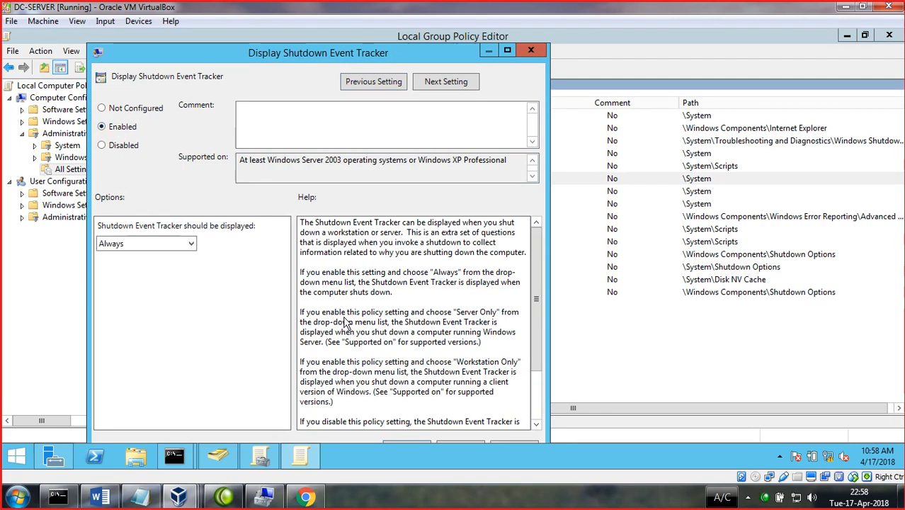
click(177, 244)
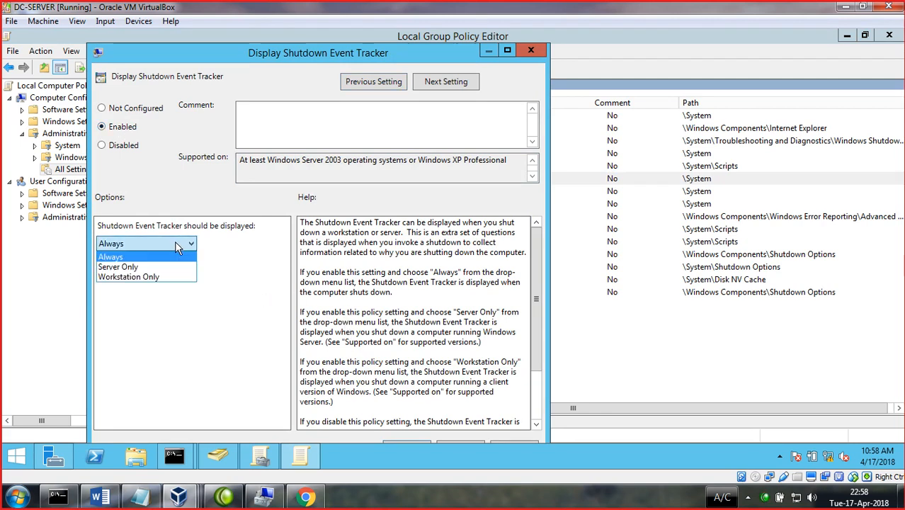
click(199, 285)
drag(252, 56, 250, 29)
click(508, 435)
click(402, 434)
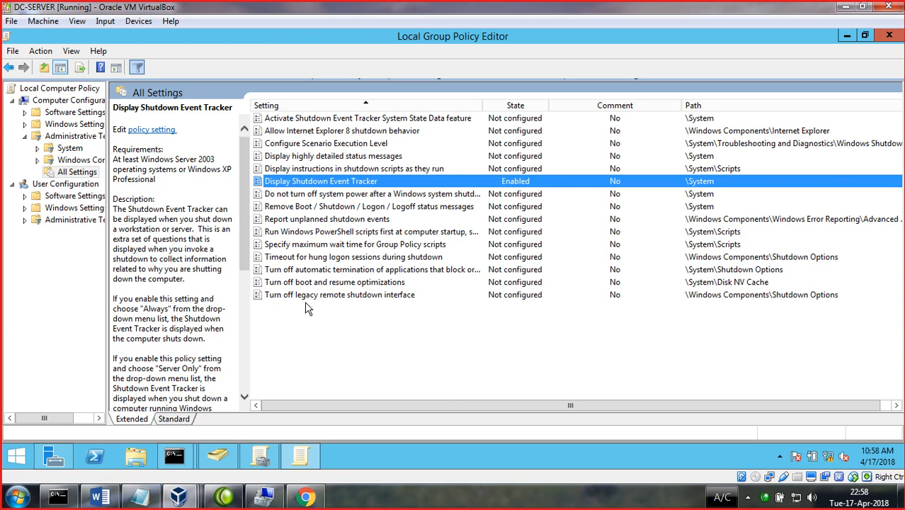
click(9, 69)
double_click(297, 135)
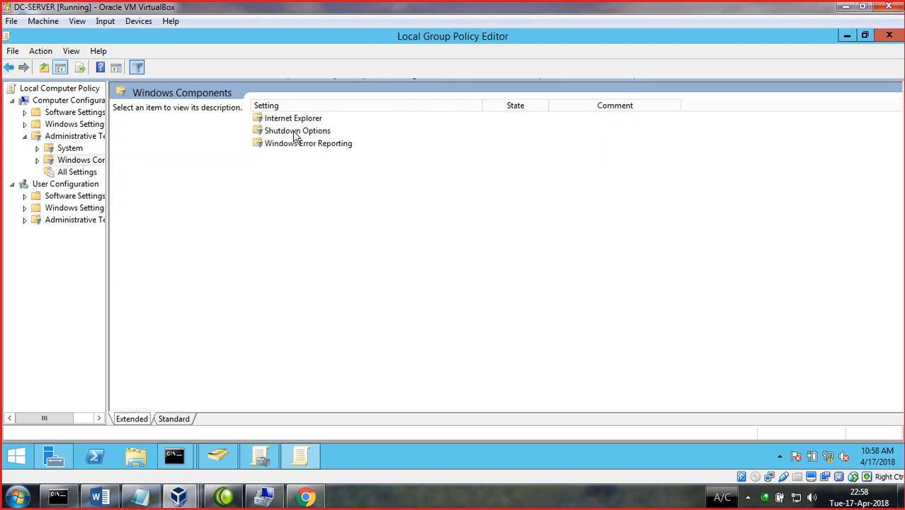
- Minimize the policy editor and try 'gupdate /fo' in the Run box, dismissing the not-found error
click(846, 36)
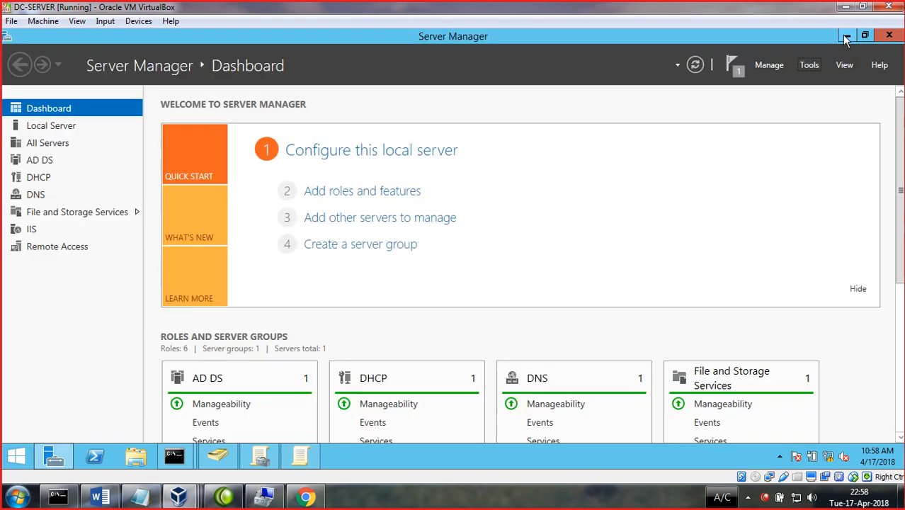
key(super+r)
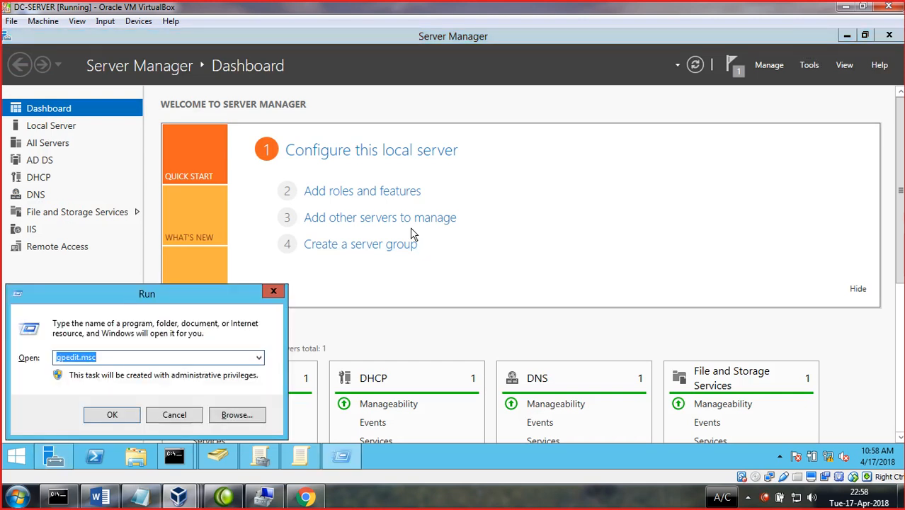
text(s)
key(BackSpace)
key(BackSpace)
key(BackSpace)
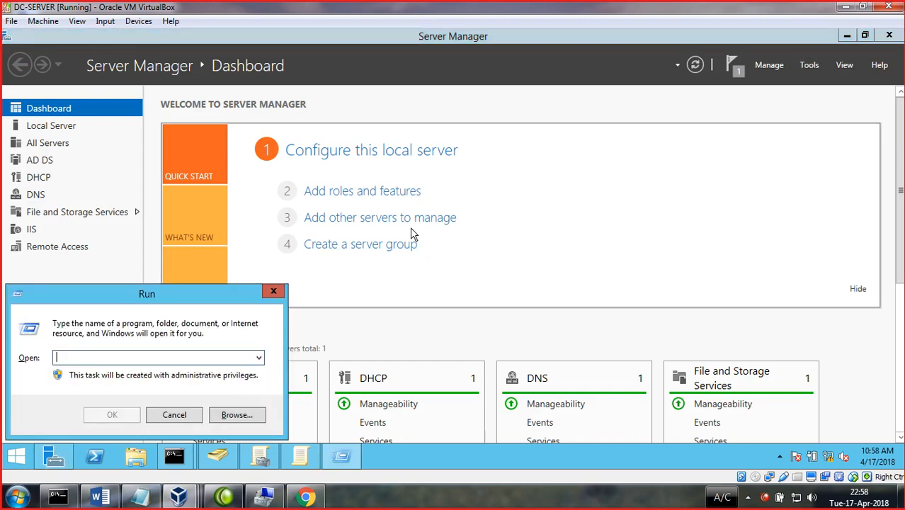
text(gupd)
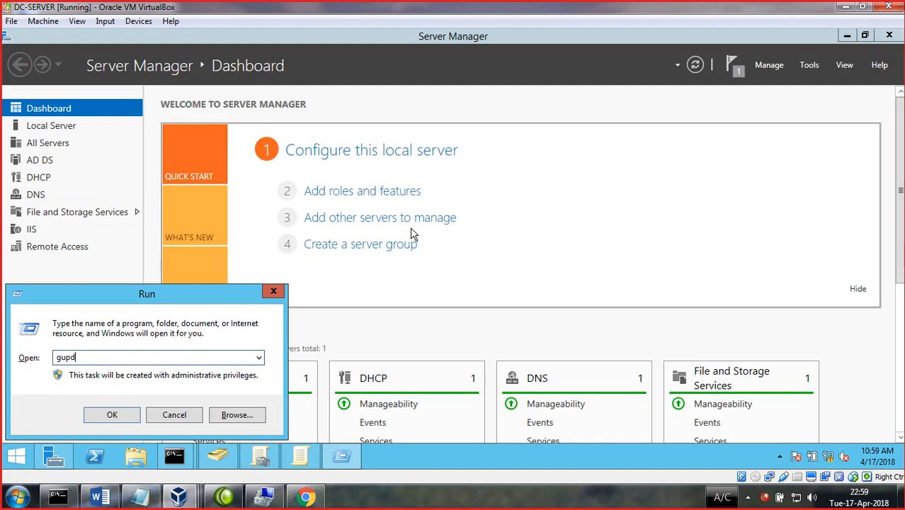
text(ate /fo)
key(Return)
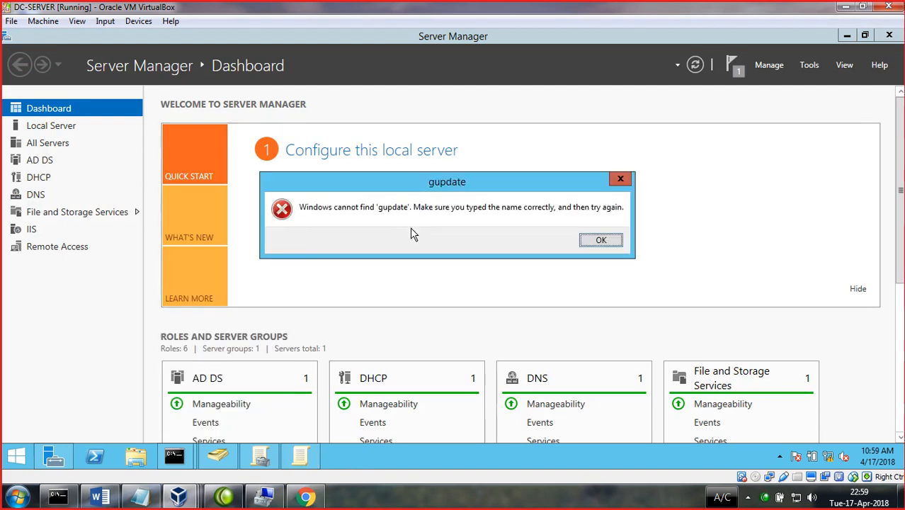
click(601, 242)
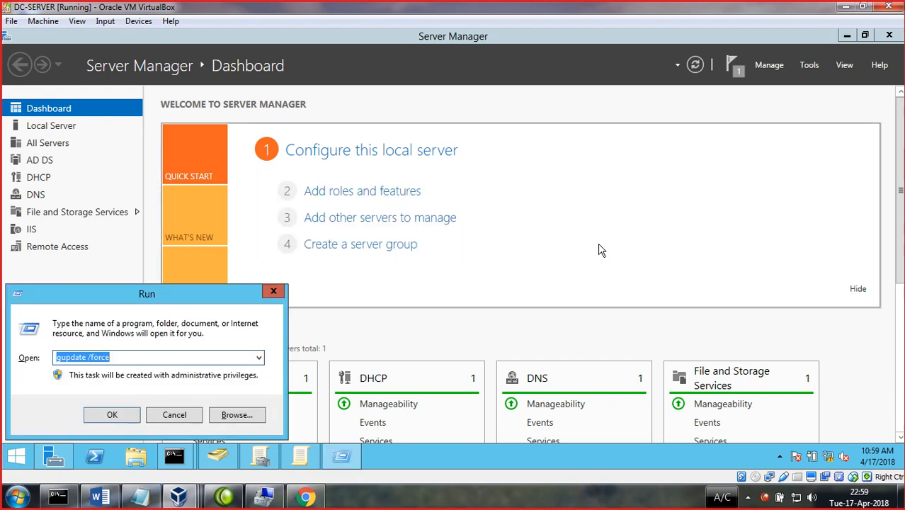
- Force a Group Policy refresh (gpupdate /force) from Command Prompt, then minimize Server Manager
text(cm)
key(Return)
key(Return)
text(cmd)
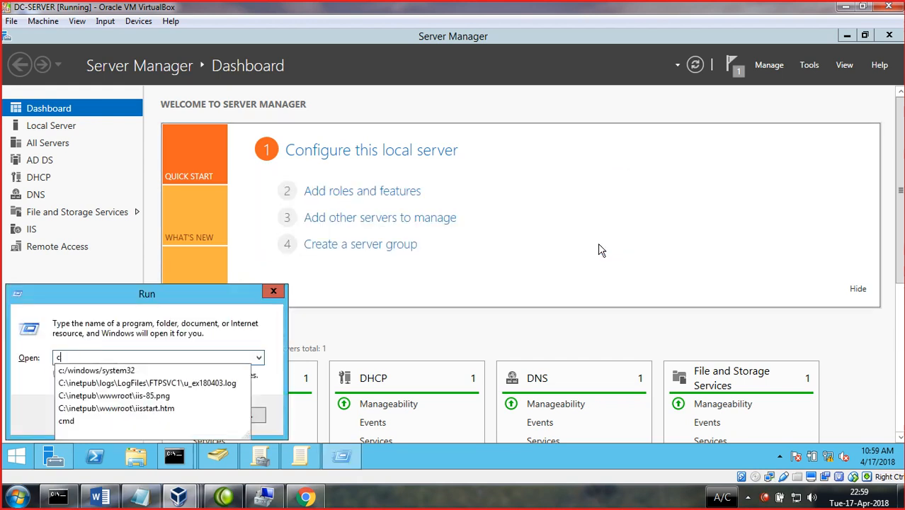
key(Return)
text(gupd)
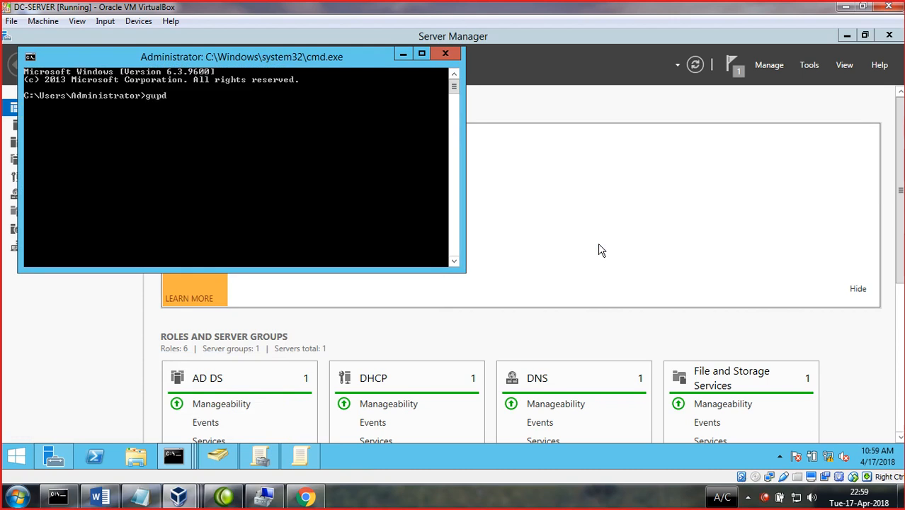
key(BackSpace)
key(BackSpace)
key(BackSpace)
text(pupdate /force)
key(Return)
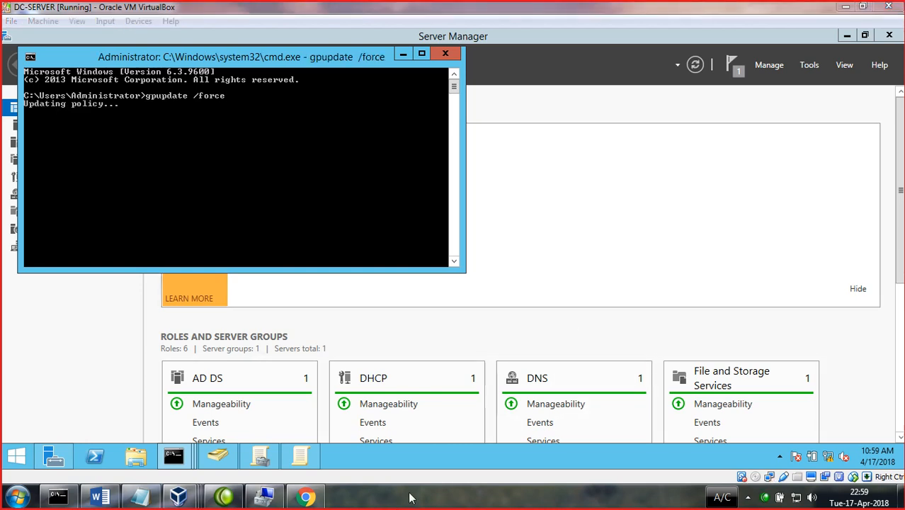
click(451, 54)
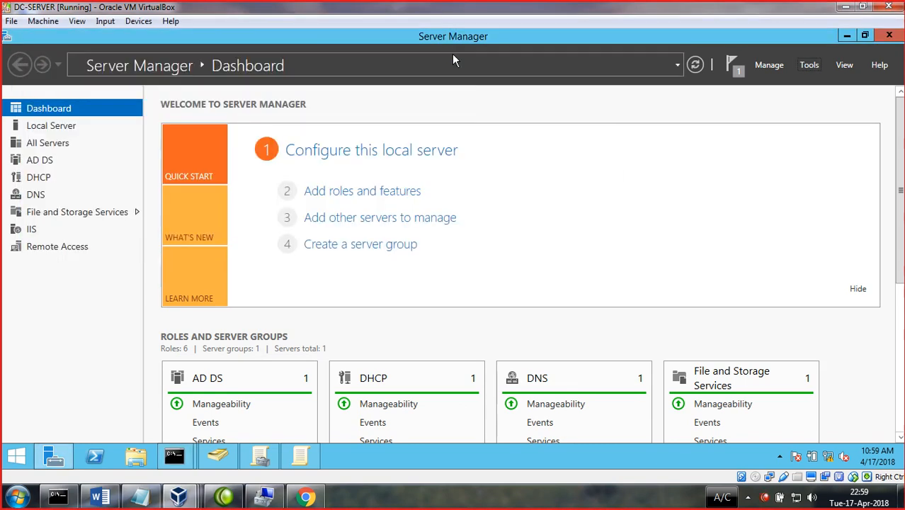
click(848, 39)
- Open Group Policy Management and inspect the policies linked to the Staff and Students OUs
mouse_move(199, 450)
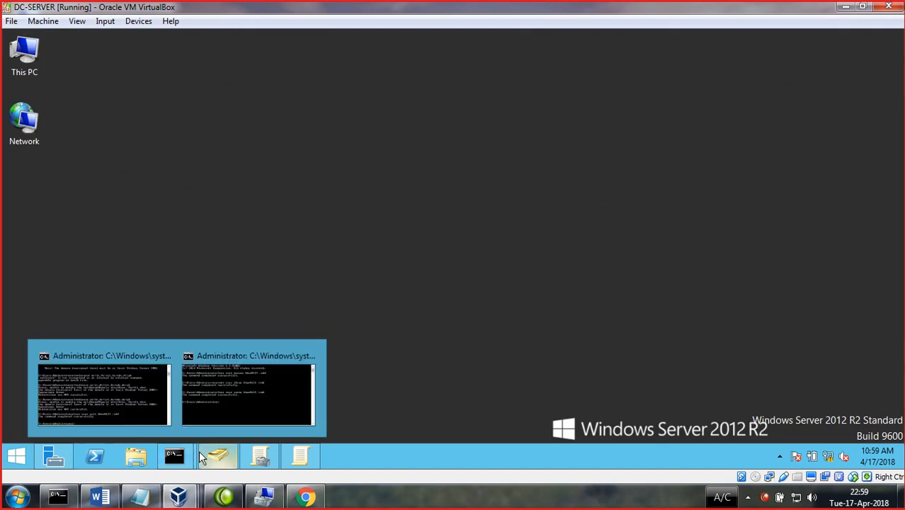
click(260, 455)
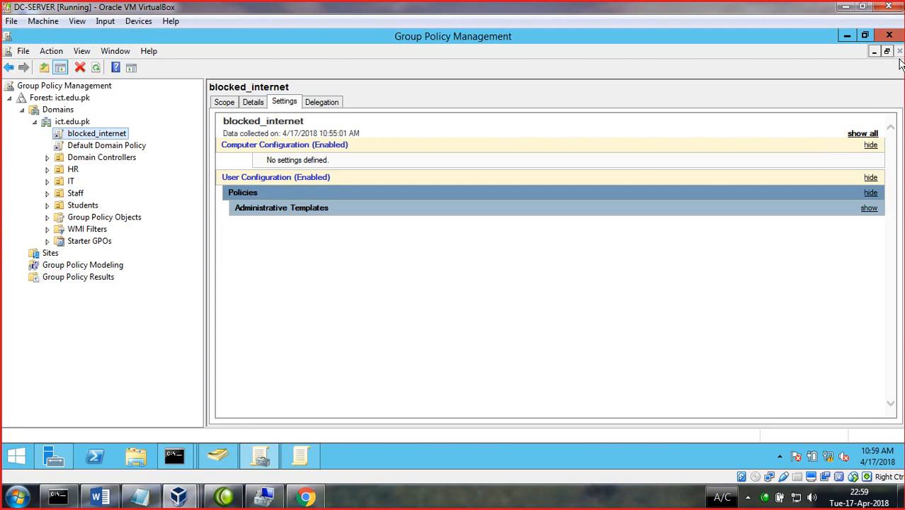
click(35, 124)
click(36, 124)
right_click(83, 205)
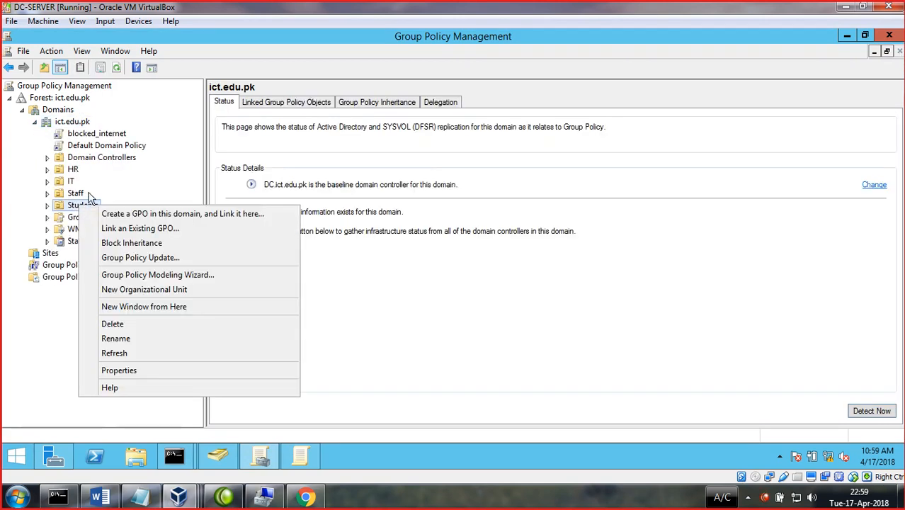
click(36, 207)
right_click(62, 209)
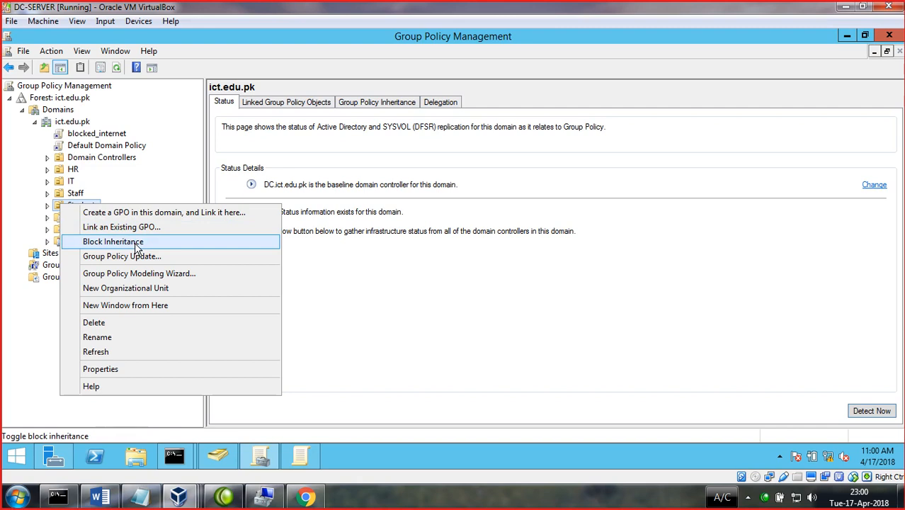
click(4, 209)
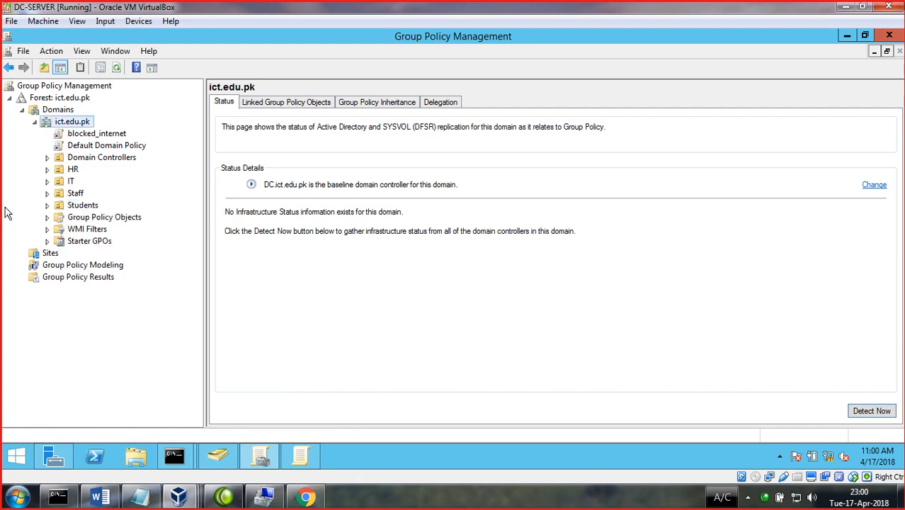
click(75, 195)
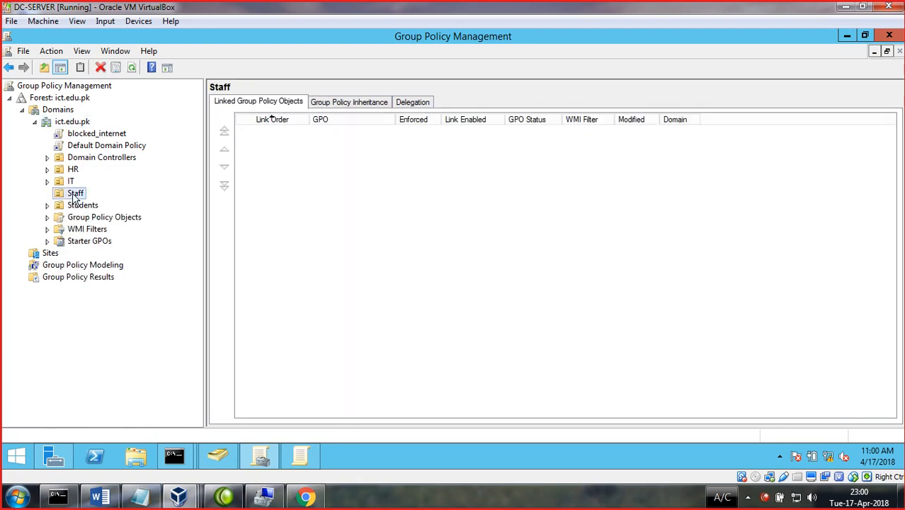
click(64, 207)
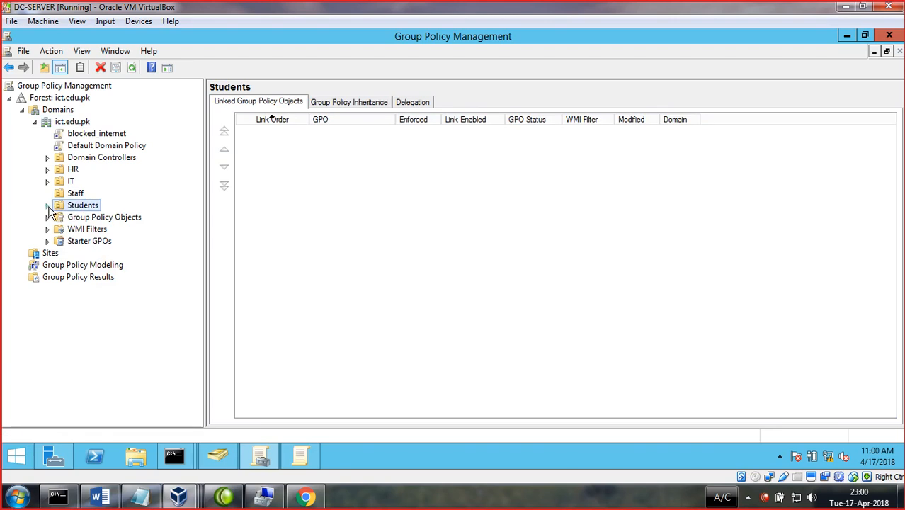
- Expand HR and set Block Inheritance on the hr2 OU
click(47, 169)
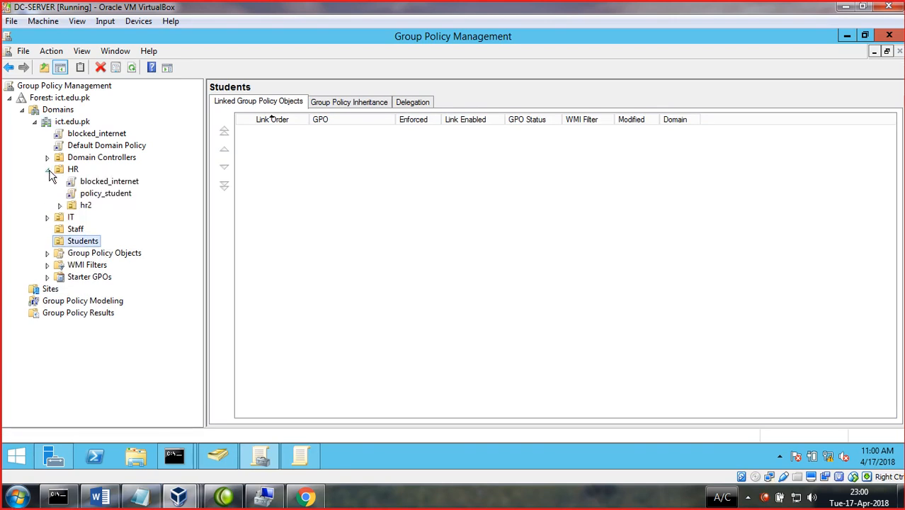
right_click(85, 206)
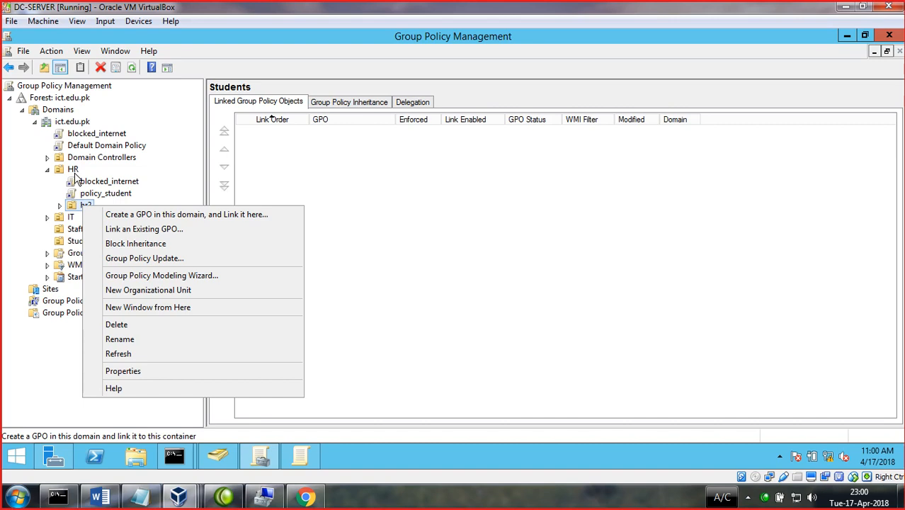
click(33, 210)
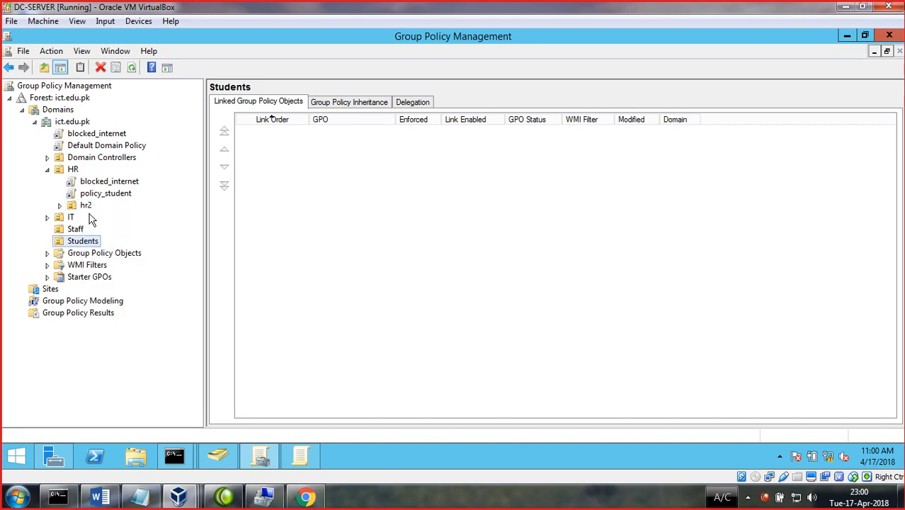
right_click(85, 207)
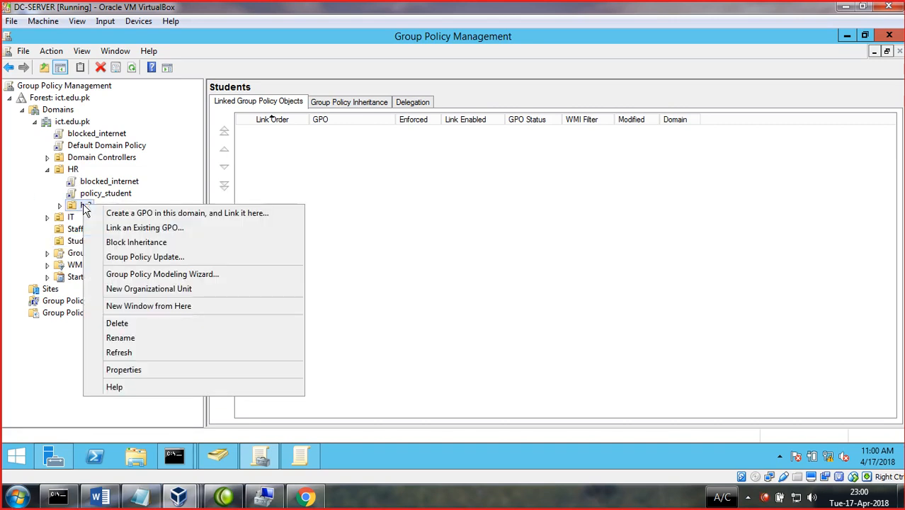
click(135, 242)
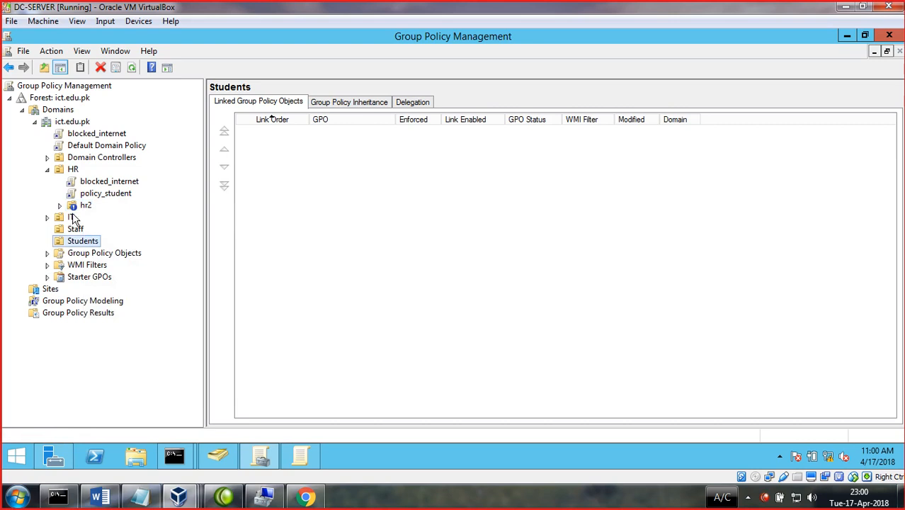
- Review the HR and ict.edu.pk action menus and confirm hr2 now blocks inheritance
right_click(62, 171)
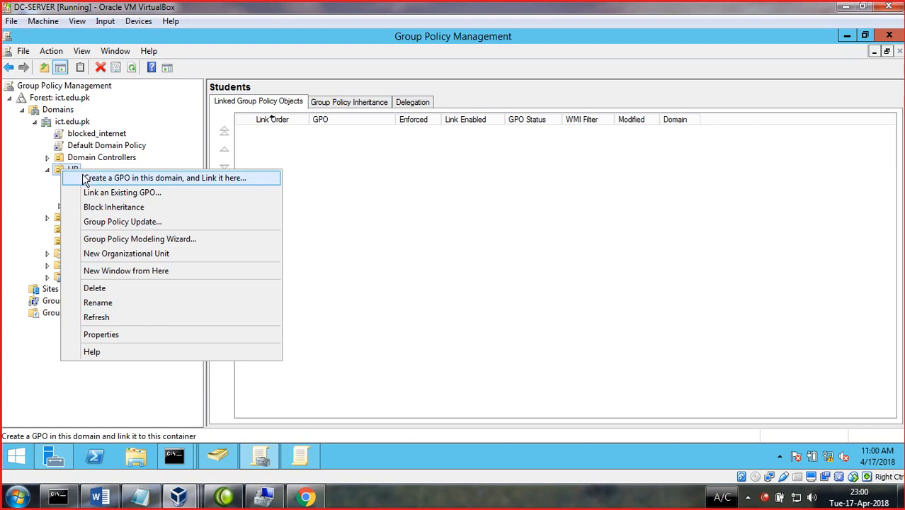
click(28, 211)
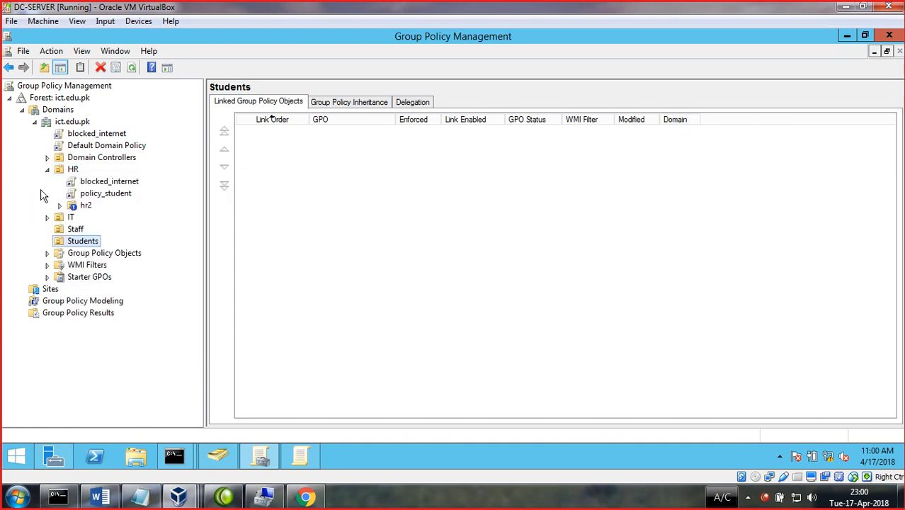
right_click(70, 124)
click(38, 208)
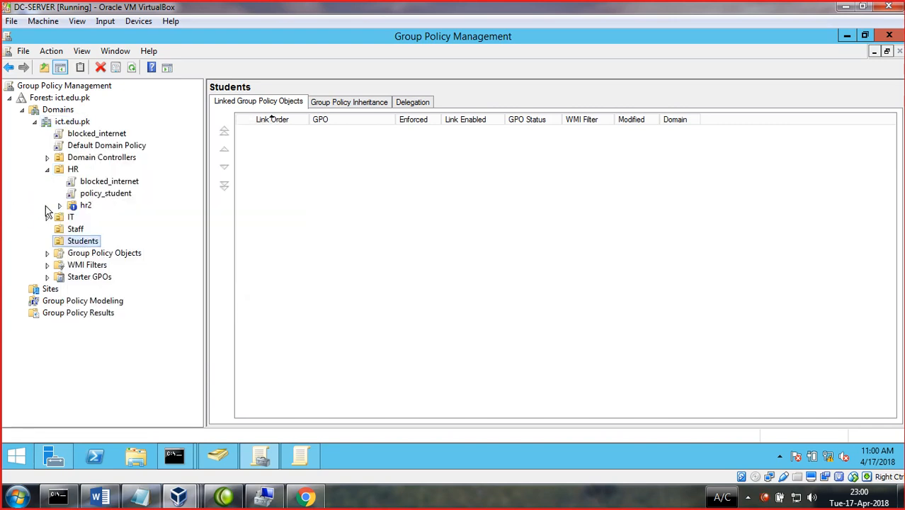
right_click(71, 169)
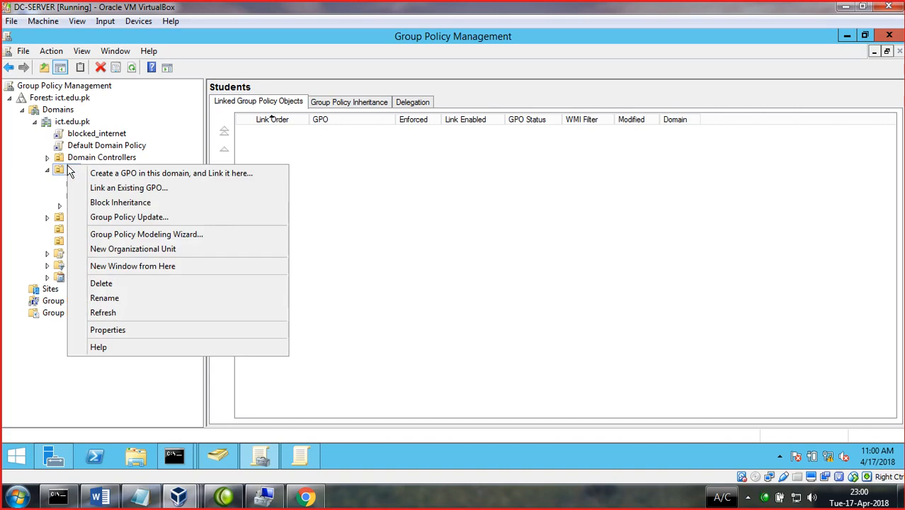
click(24, 194)
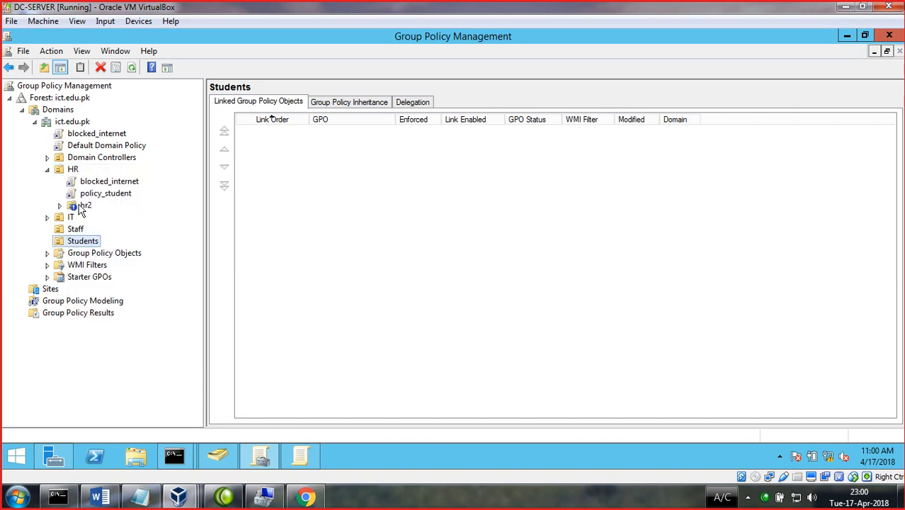
right_click(79, 206)
click(21, 177)
- Browse the action menus of the Domains container, ict.edu.pk forest, domain and HR OU
right_click(62, 112)
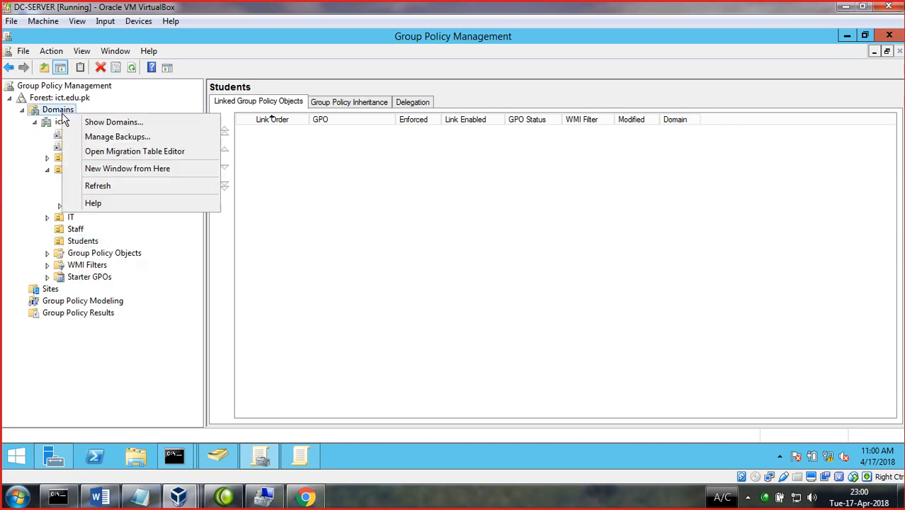
right_click(49, 97)
click(13, 150)
right_click(41, 124)
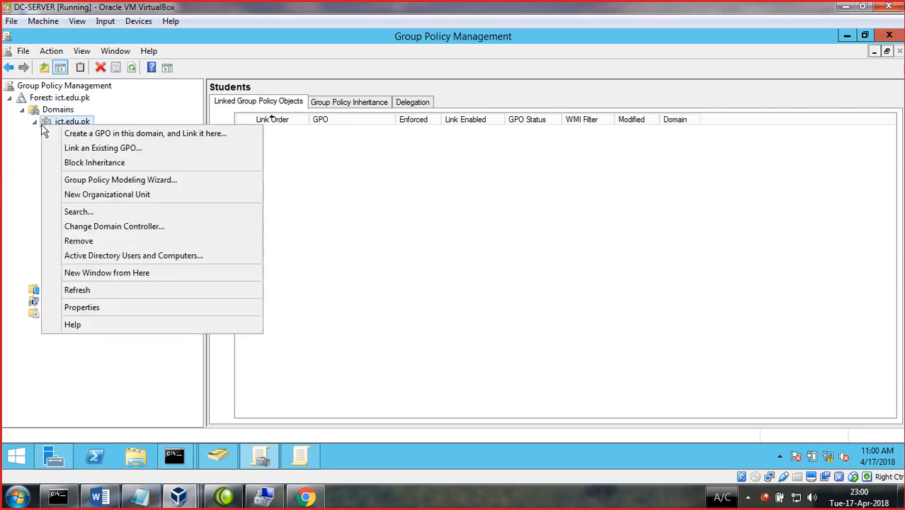
click(14, 186)
right_click(74, 171)
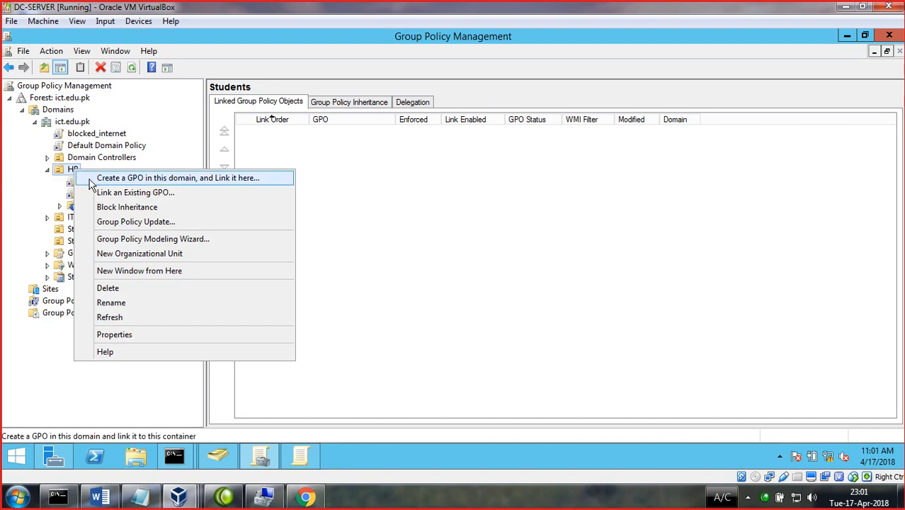
click(551, 507)
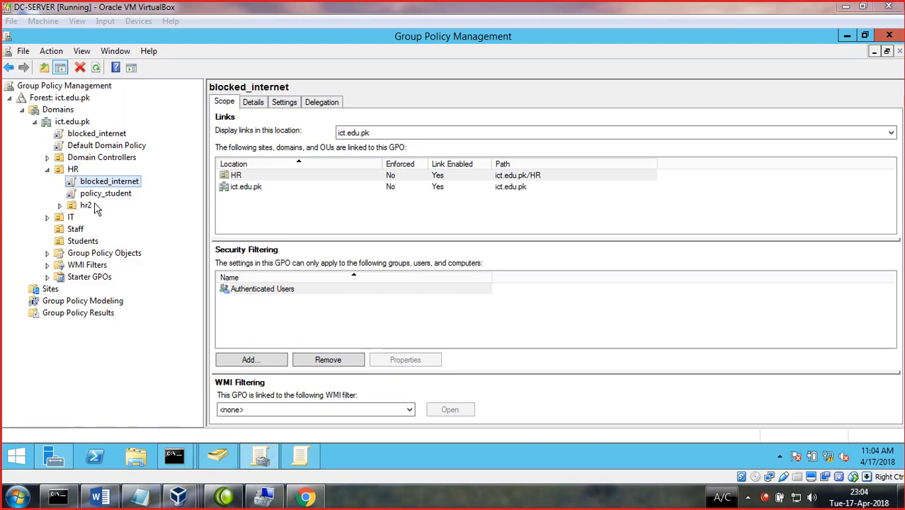
- Reapply Block Inheritance on hr2 and open the options for the blocked_internet link under HR
right_click(85, 205)
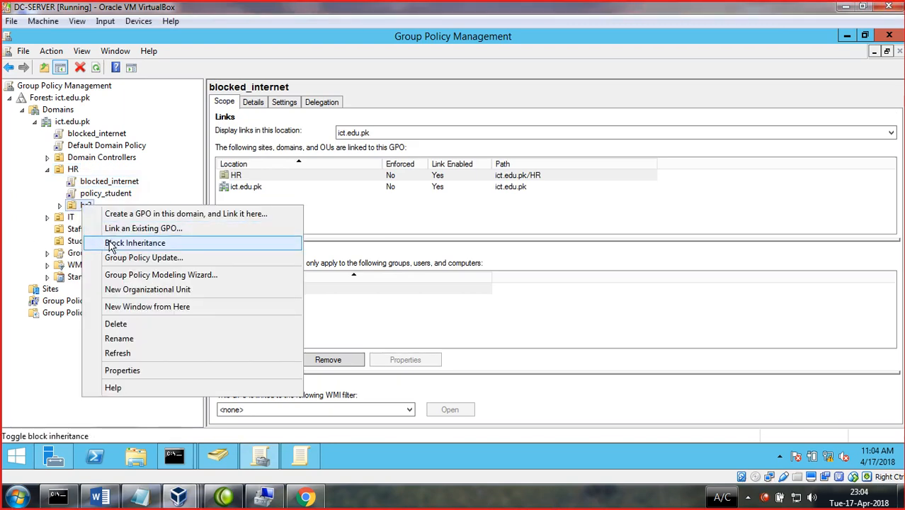
click(135, 243)
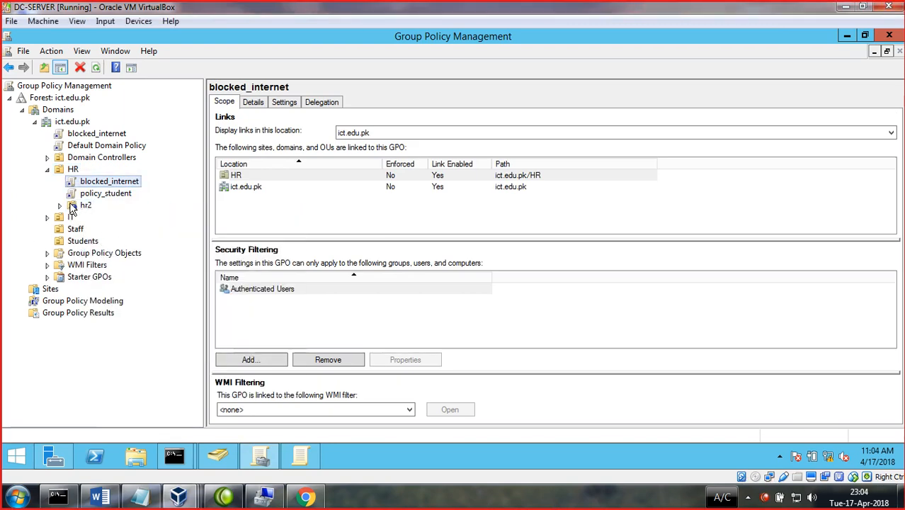
right_click(71, 172)
click(89, 182)
right_click(89, 182)
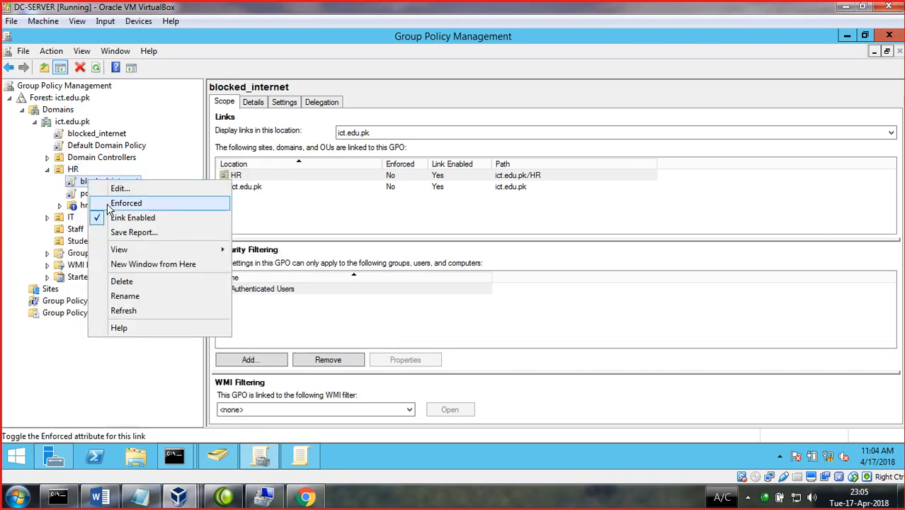
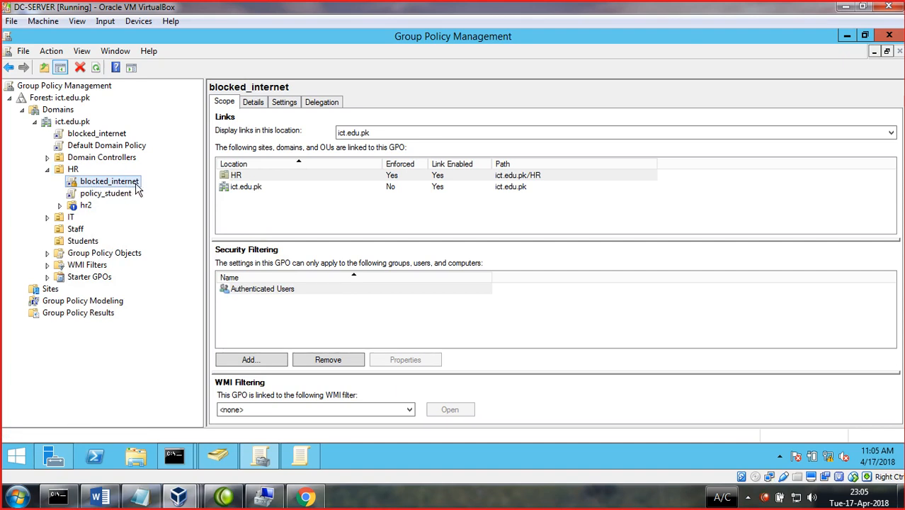
- Toggle Block Inheritance on hr2 off and back on, then un-enforce the blocked_internet link on HR
right_click(85, 206)
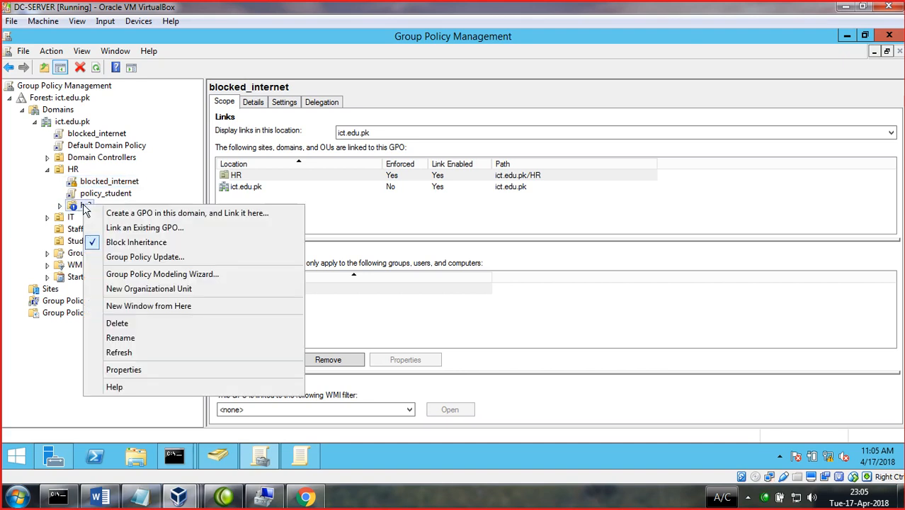
click(122, 247)
right_click(80, 206)
click(113, 244)
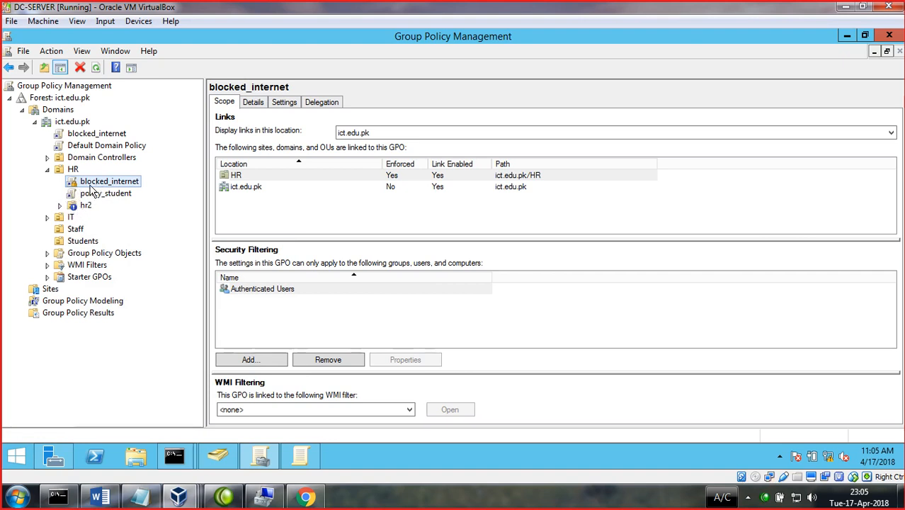
right_click(91, 181)
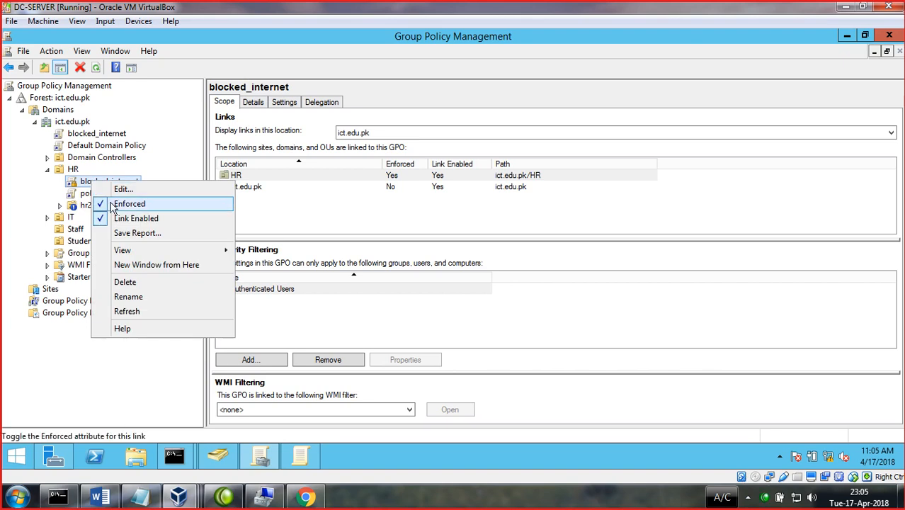
click(115, 205)
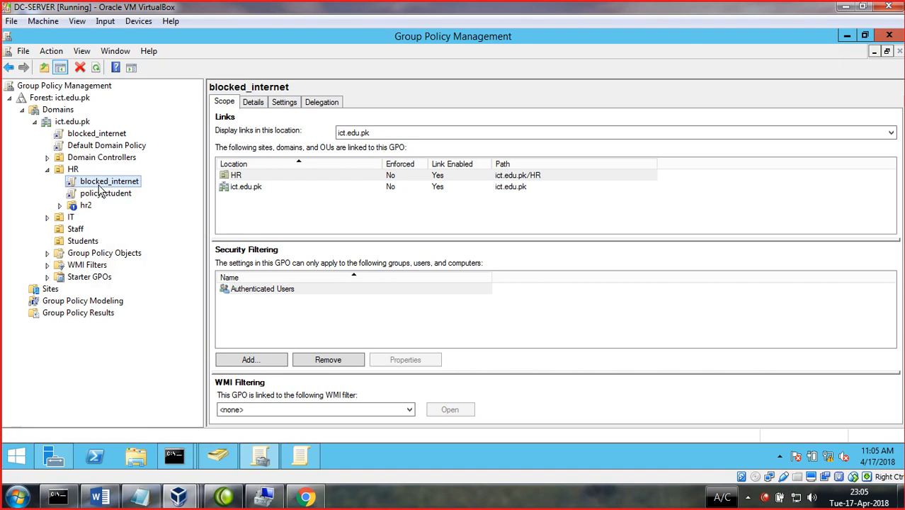
- Turn off Block Inheritance on hr2 and set the blocked_internet link on HR back to Enforced
right_click(83, 206)
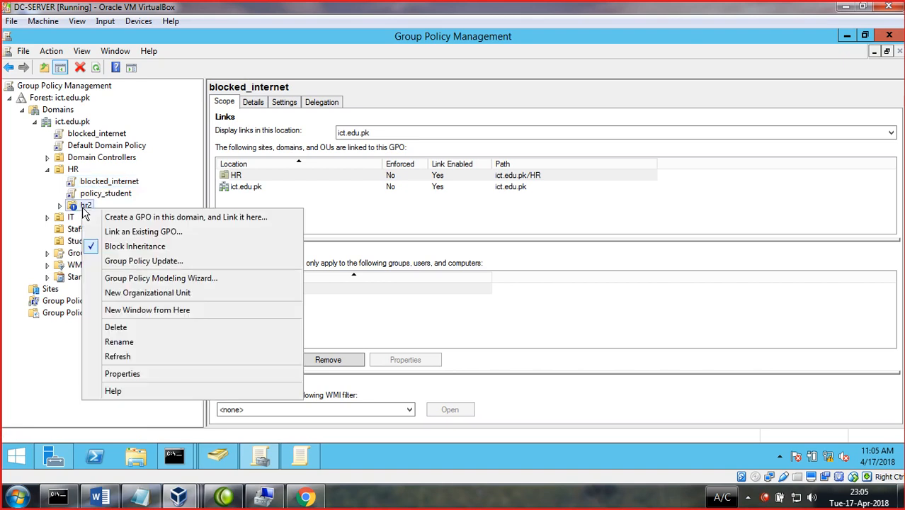
click(106, 247)
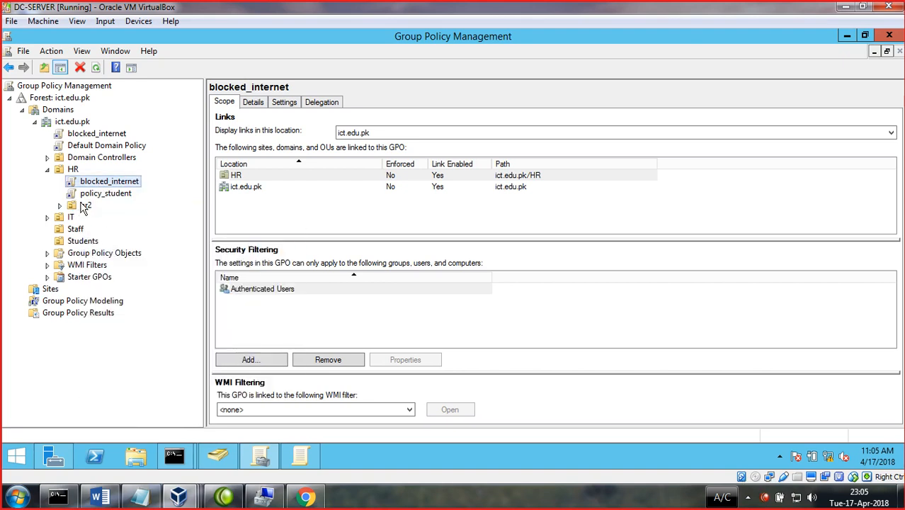
right_click(84, 184)
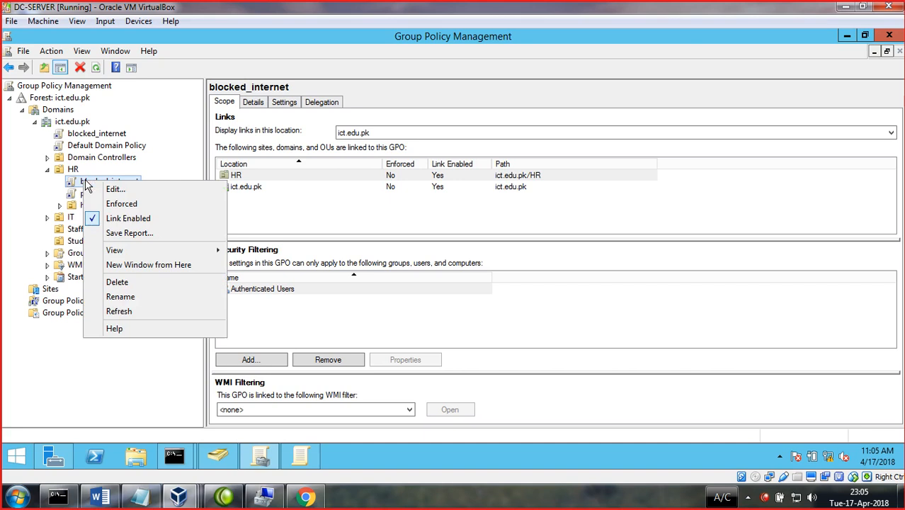
click(109, 205)
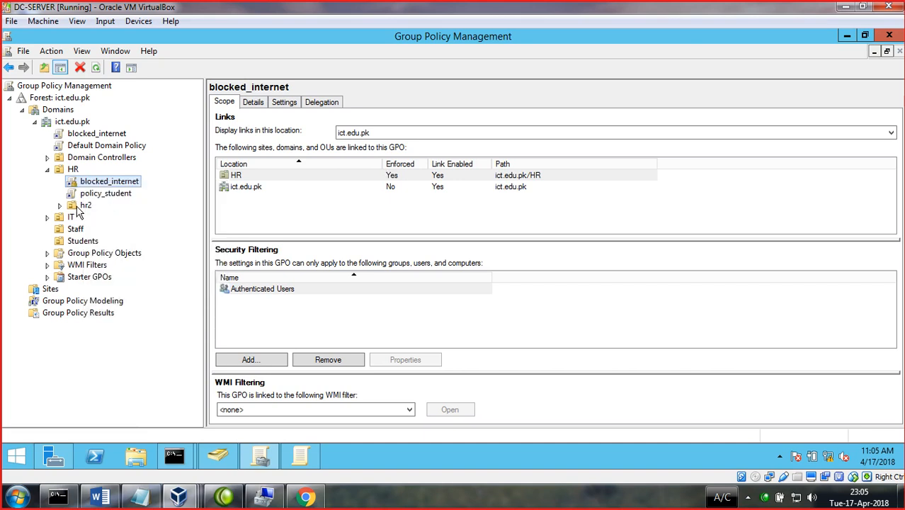
right_click(63, 216)
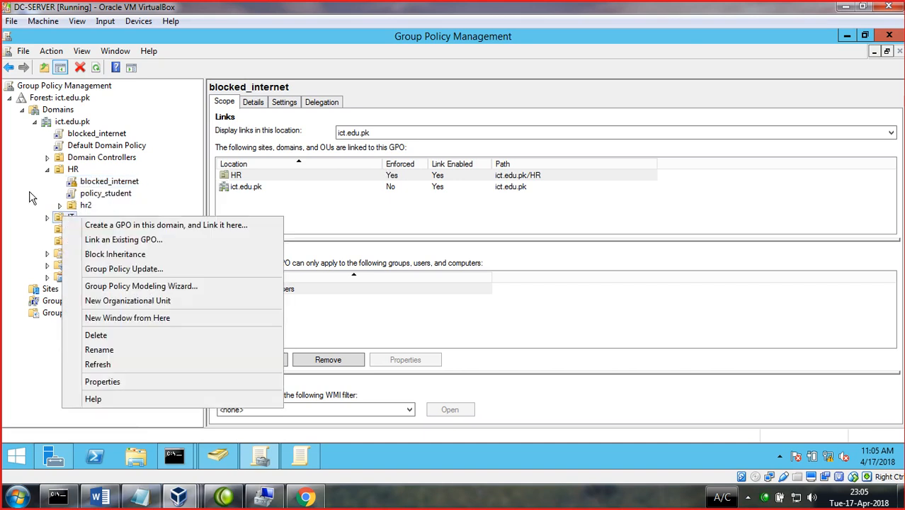
- Start the Group Policy Modeling wizard from Domain Controllers, abandon it, and refresh the console
click(35, 197)
right_click(73, 159)
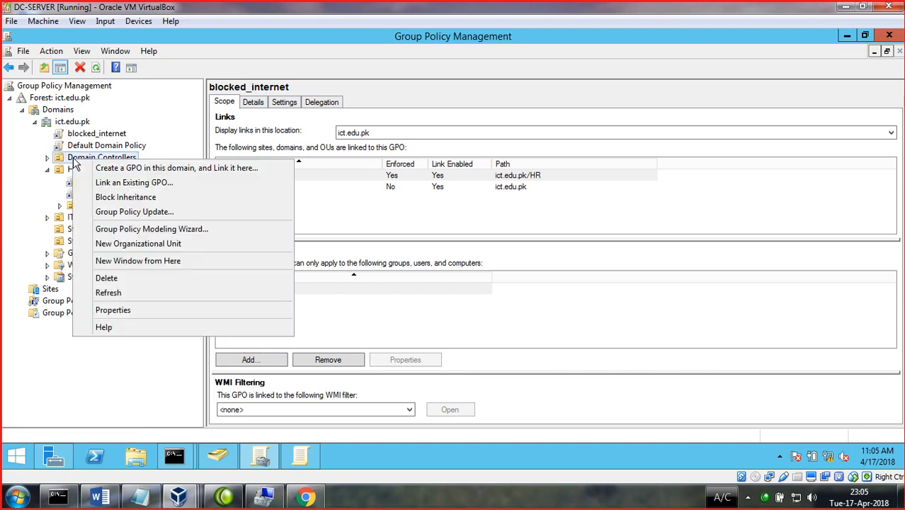
click(121, 228)
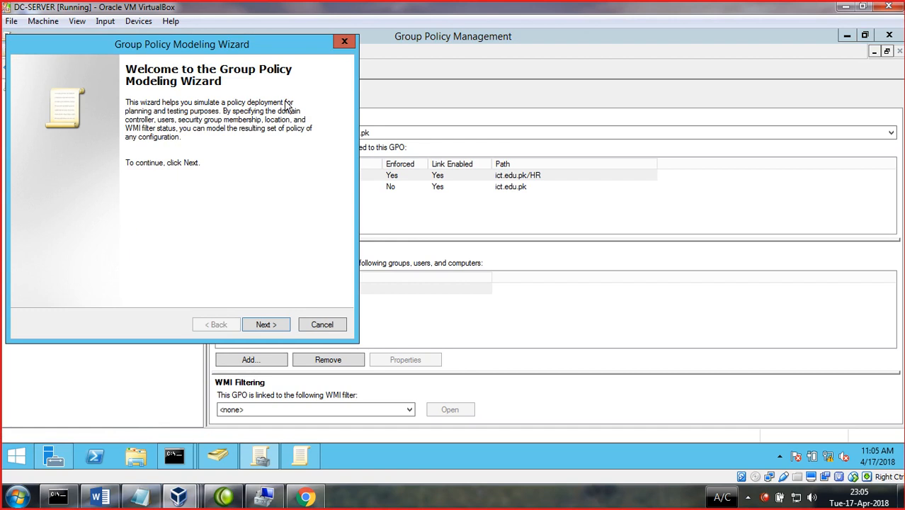
click(263, 326)
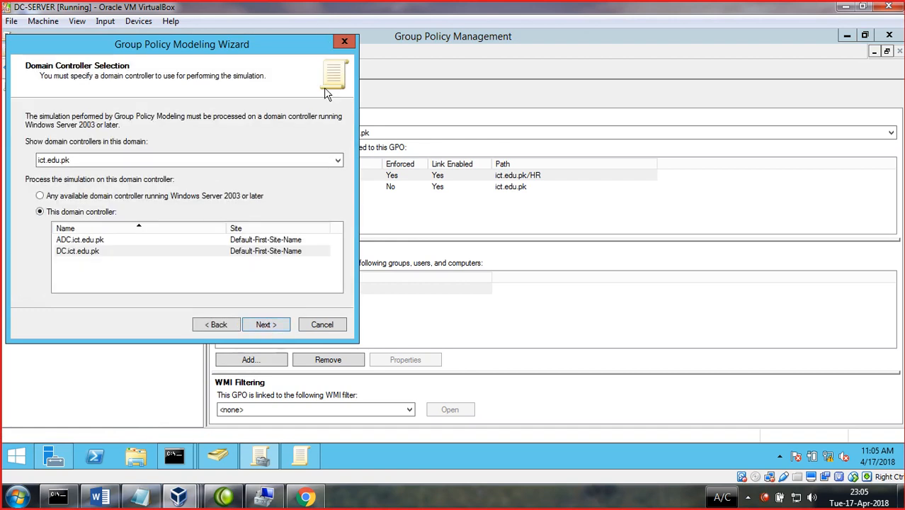
click(340, 45)
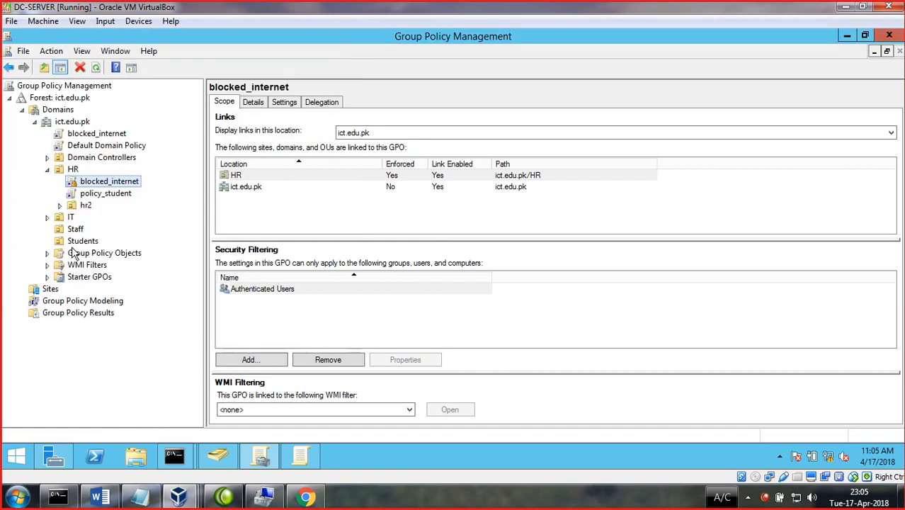
click(51, 51)
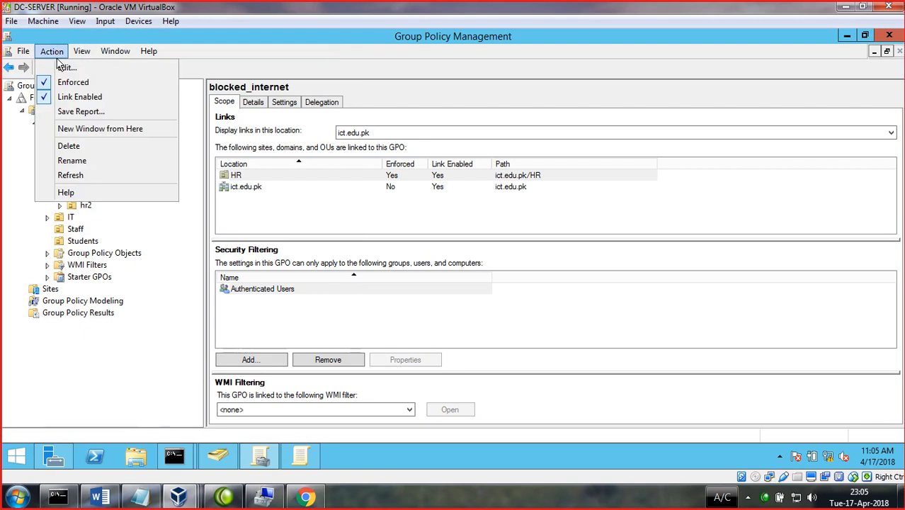
click(152, 172)
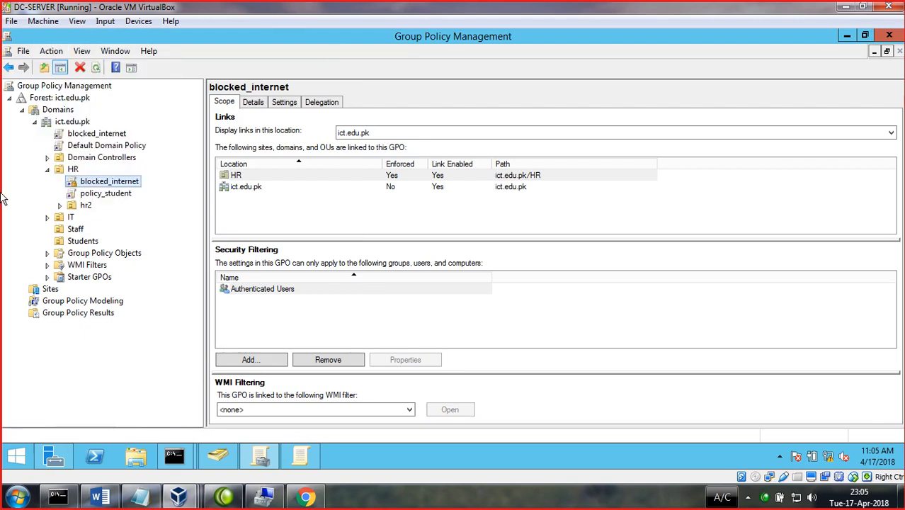
- Run the Group Policy Results wizard for This computer and the current user, then close the console
click(86, 314)
right_click(81, 310)
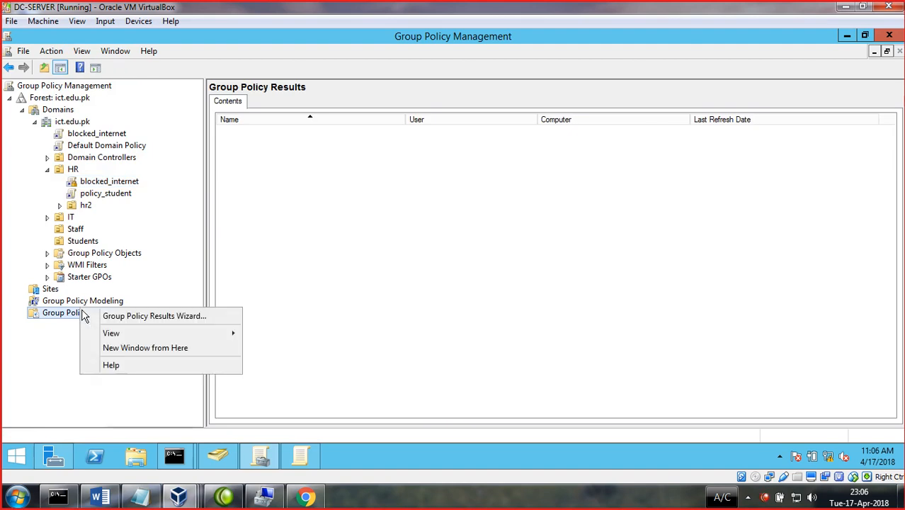
click(113, 315)
click(259, 326)
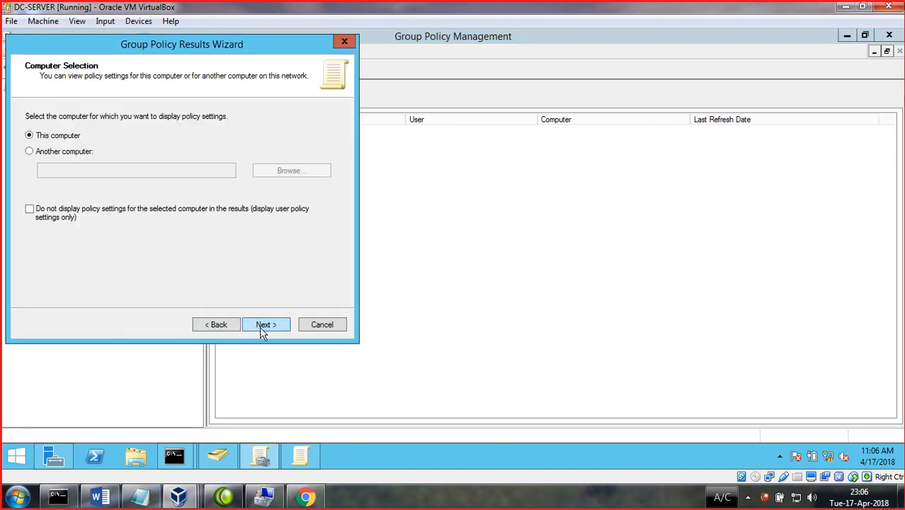
click(45, 151)
click(60, 136)
click(259, 324)
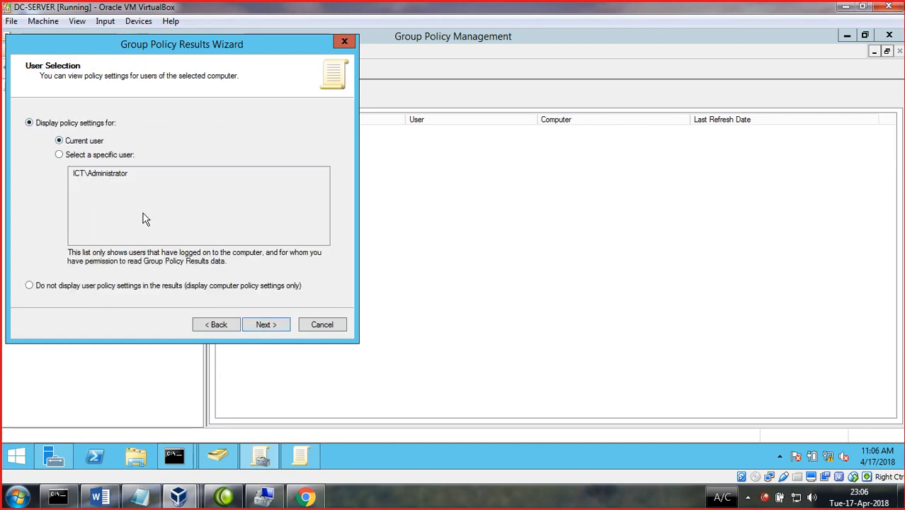
click(259, 325)
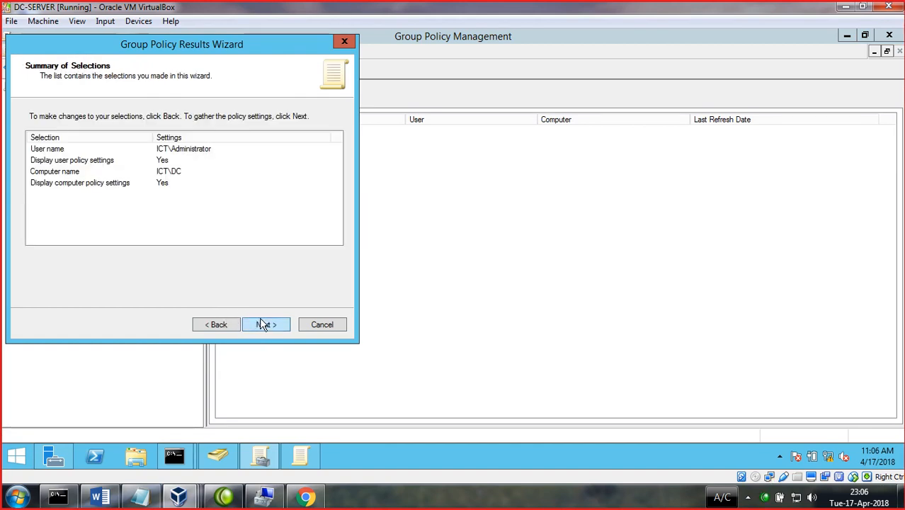
click(264, 323)
click(253, 320)
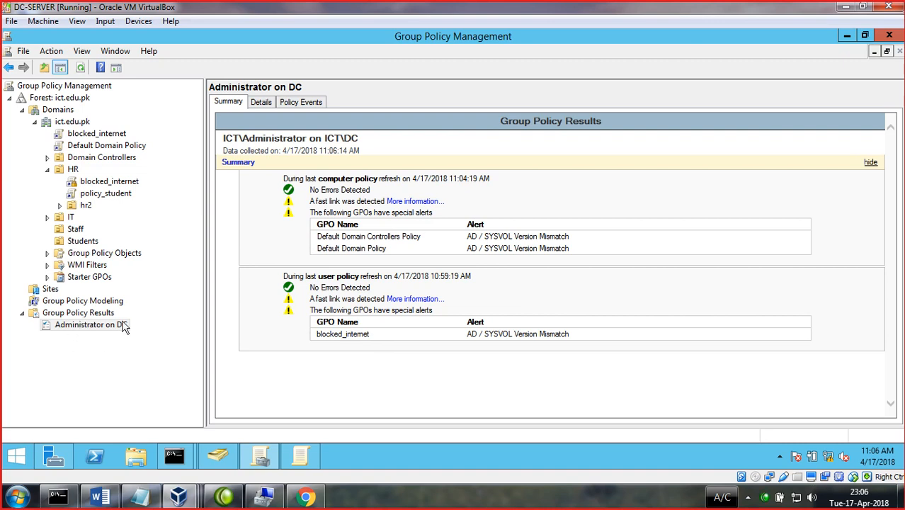
click(889, 36)
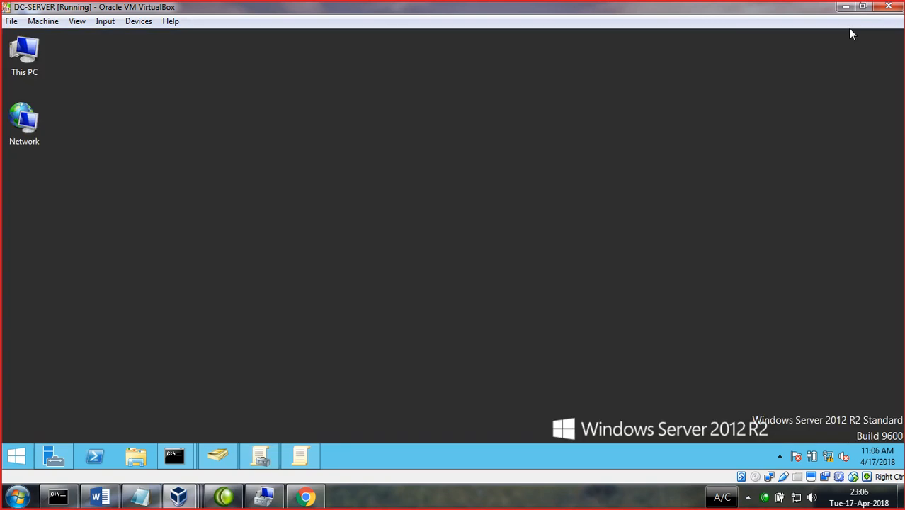
- In Notepad, replace the Script line with 'user' and 'computer 2000', then minimize it
click(844, 7)
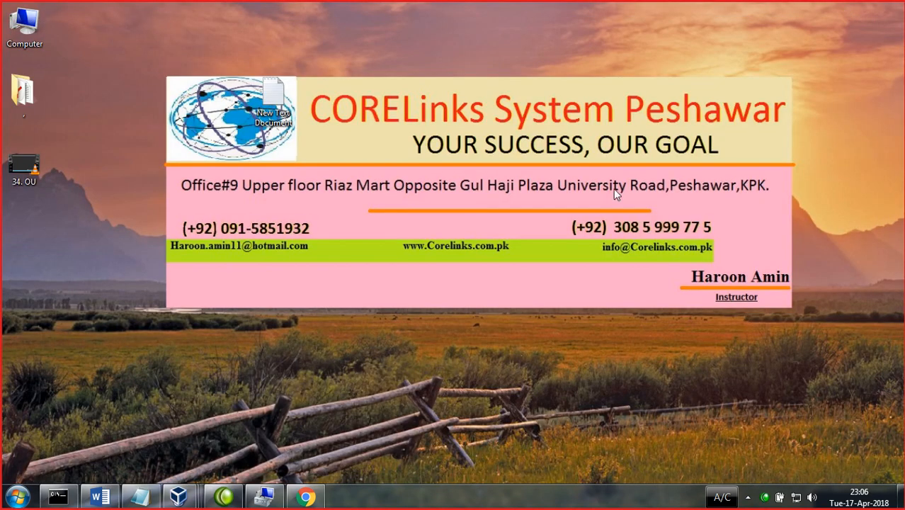
click(139, 502)
drag(125, 42, 2, 42)
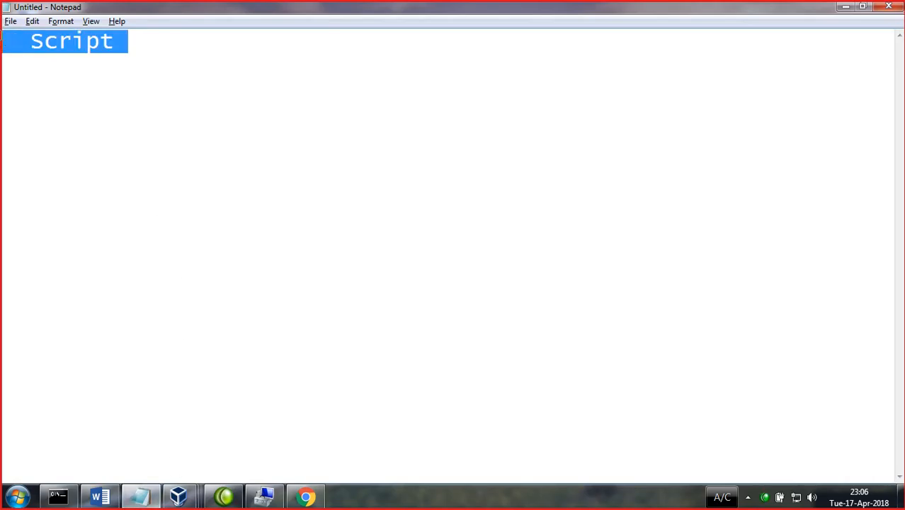
key(Delete)
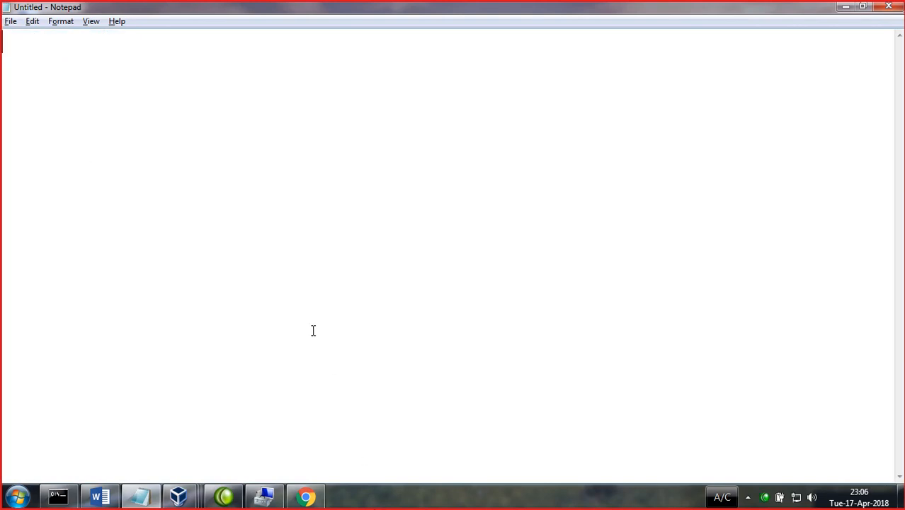
text(user)
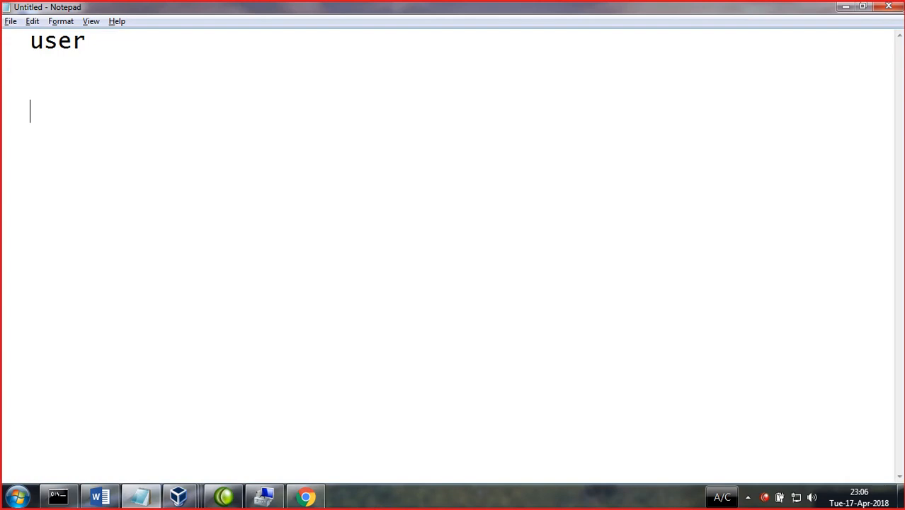
key(Return)
key(Return)
text(computer )
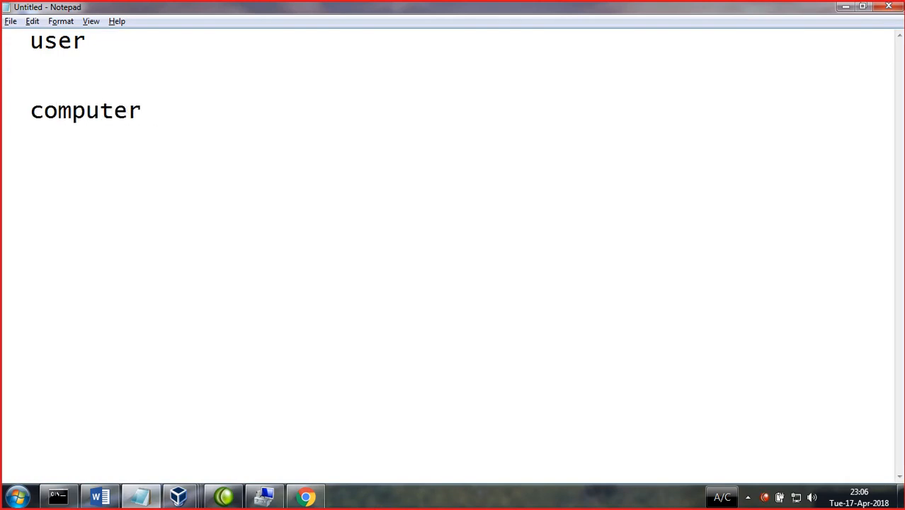
text( 300)
key(BackSpace)
key(BackSpace)
key(BackSpace)
text(2000)
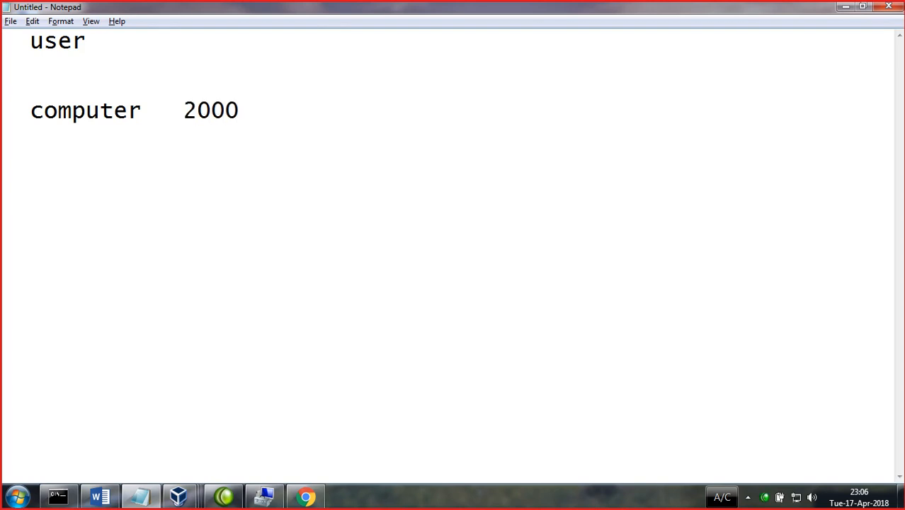
click(845, 6)
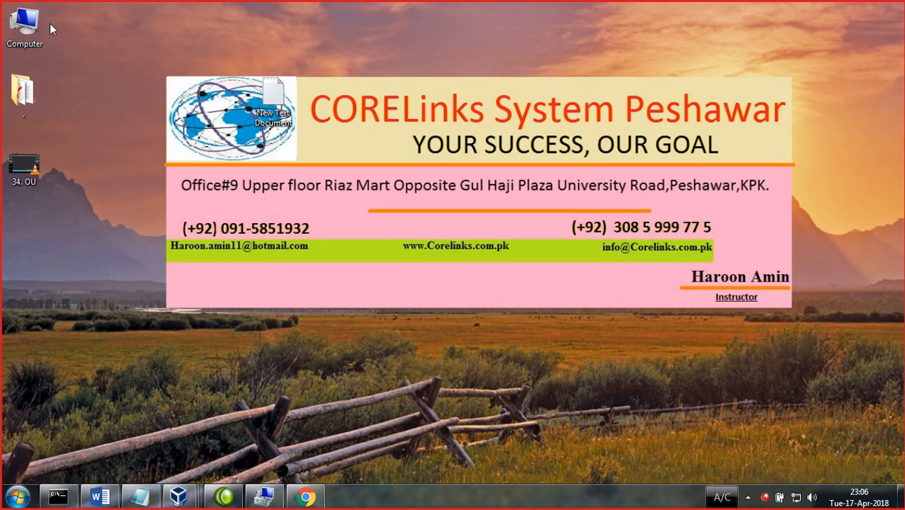
- Open Computer to view the hard drives, minimize it, and refresh the desktop a few times
right_click(145, 38)
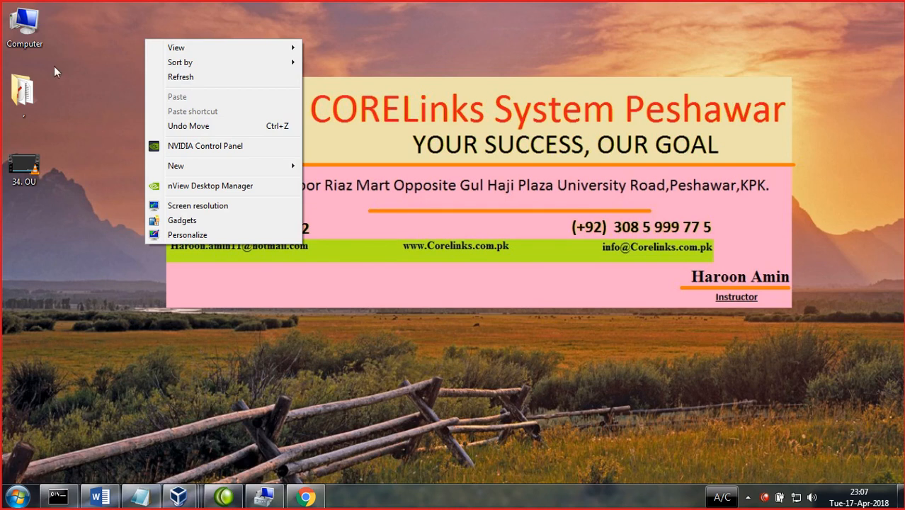
double_click(28, 39)
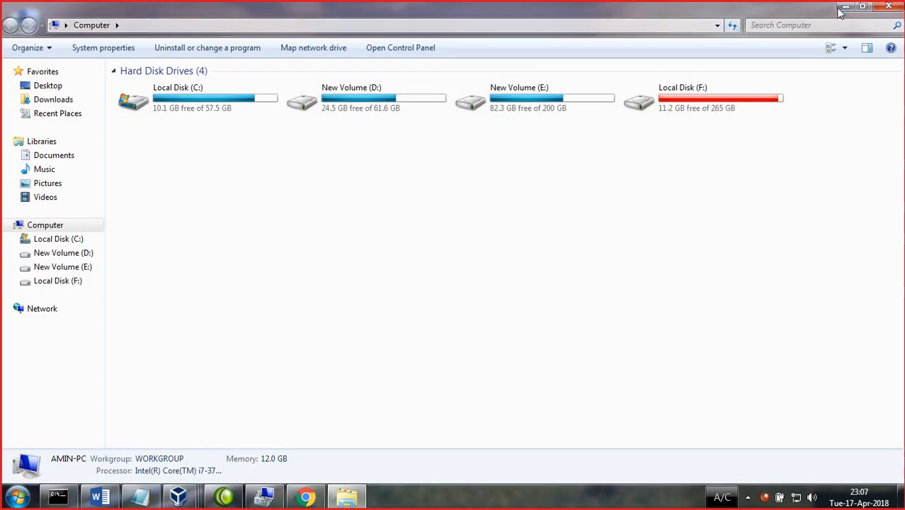
click(843, 8)
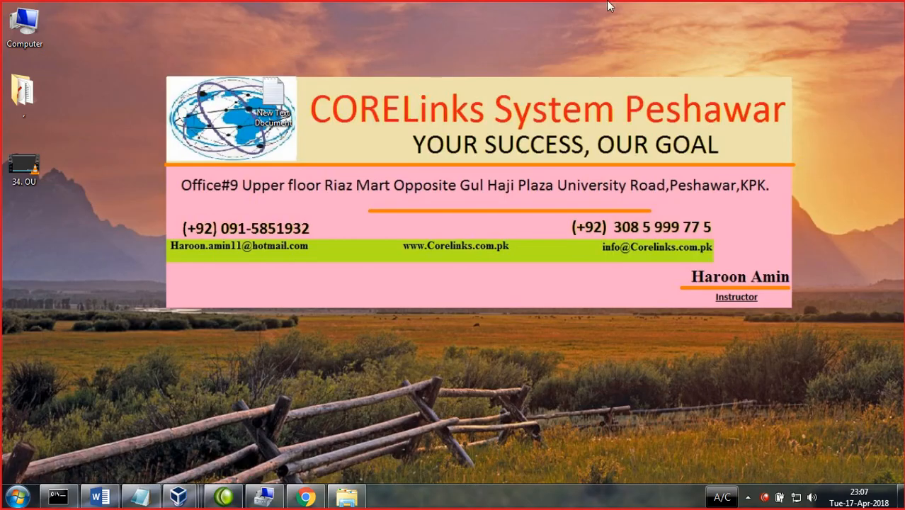
right_click(131, 90)
click(167, 129)
right_click(164, 111)
click(185, 150)
right_click(159, 120)
click(196, 157)
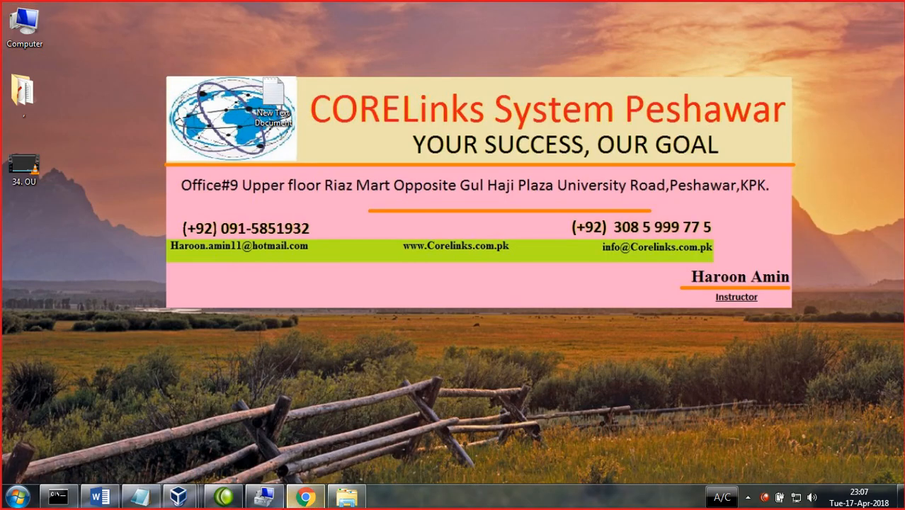
- Bring DC-SERVER to the front and try a 'shut' command in Run, then cancel it
mouse_move(178, 496)
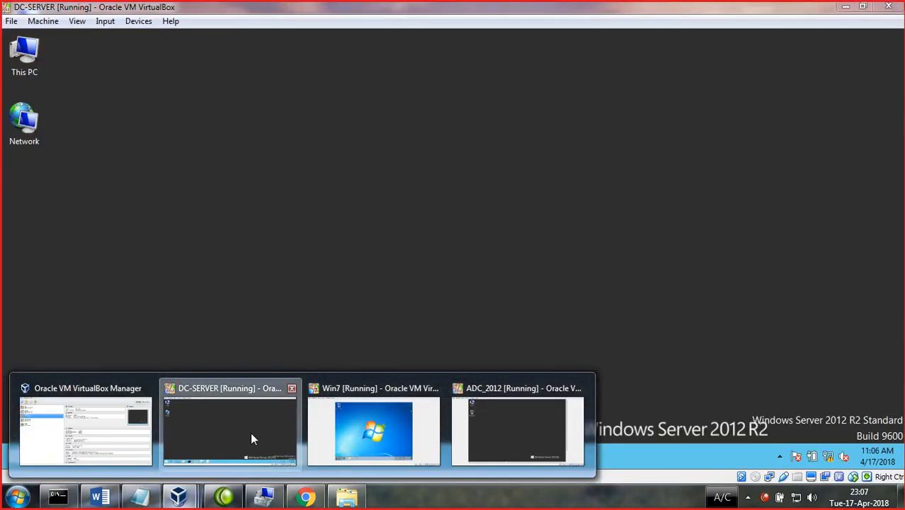
click(250, 435)
key(super+r)
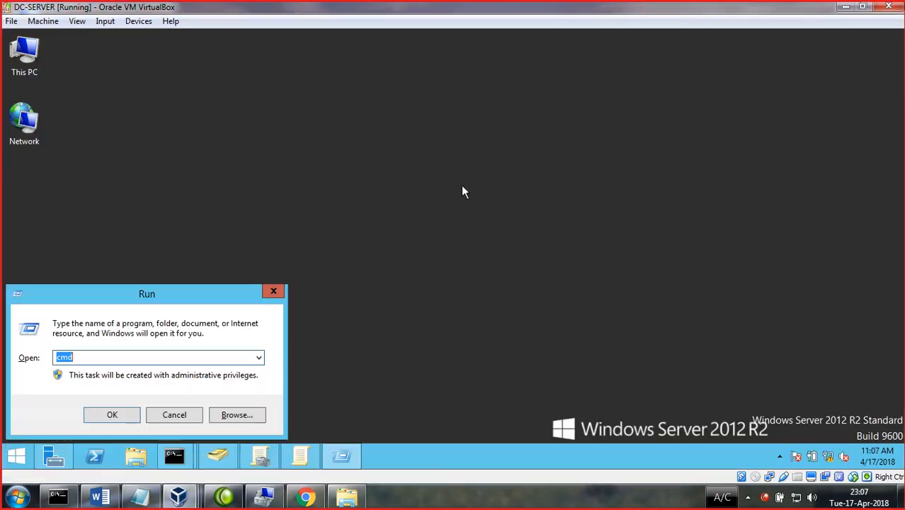
text(shut)
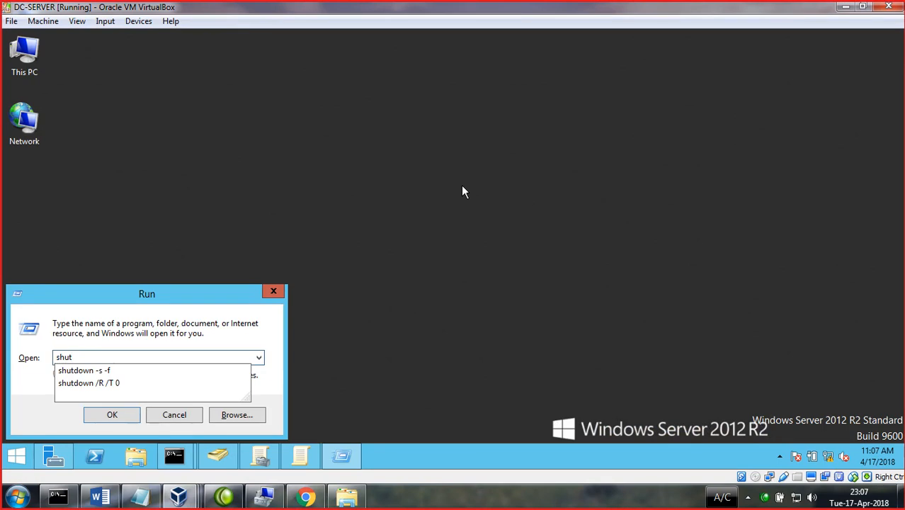
key(Down)
key(Down)
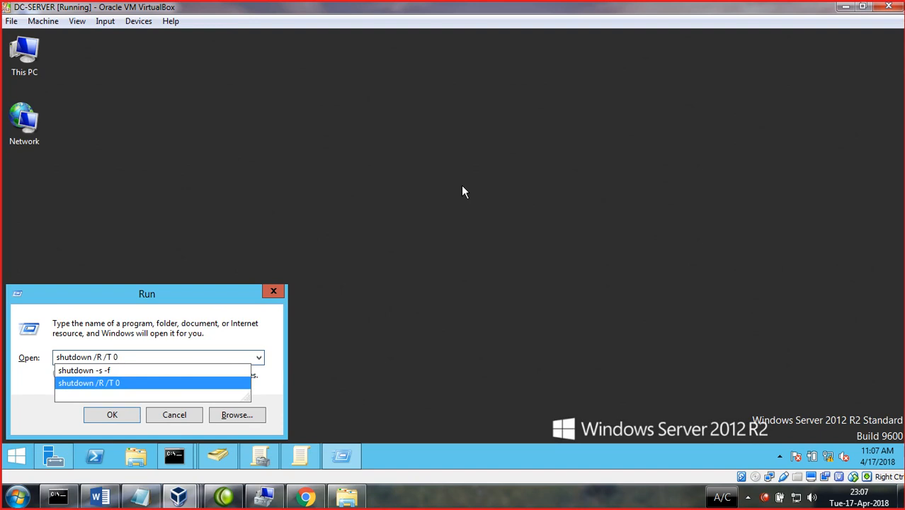
click(282, 292)
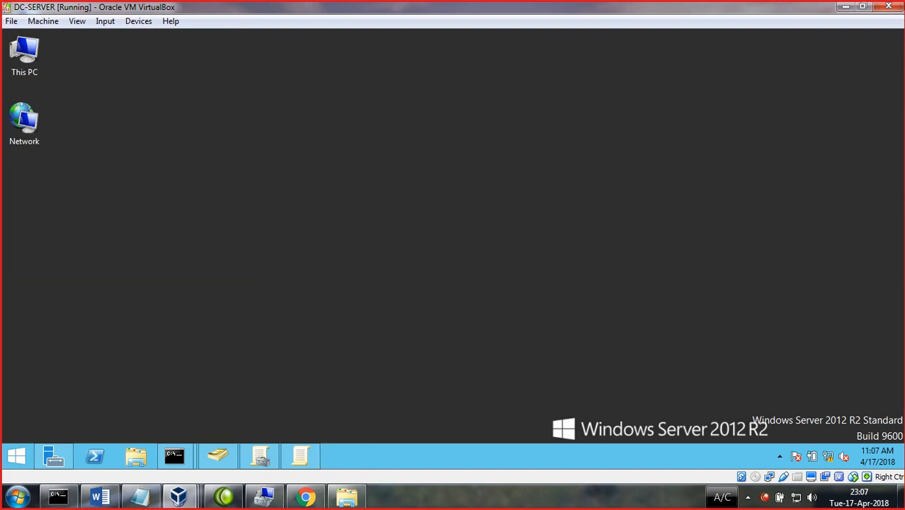
- Shut down the server from Settings > Power with reason Hardware: Maintenance (Planned), then minimize VirtualBox
mouse_move(899, 463)
click(878, 389)
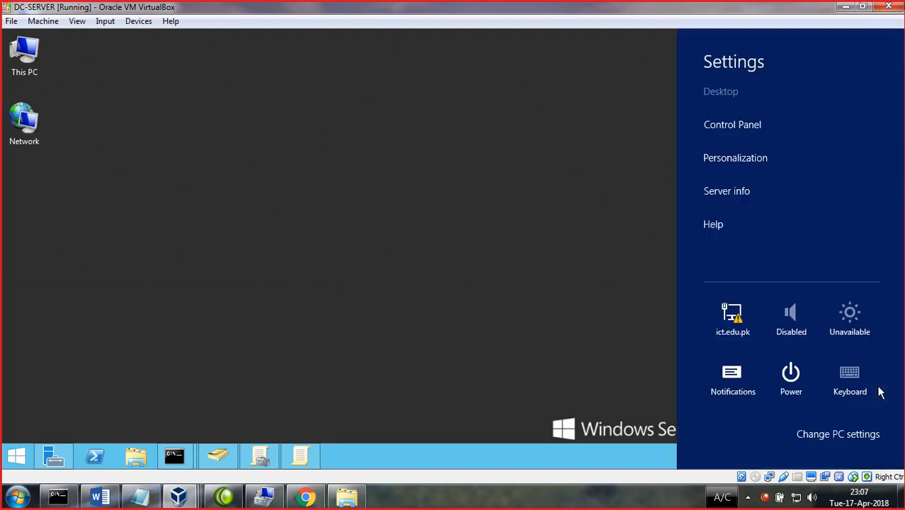
click(805, 385)
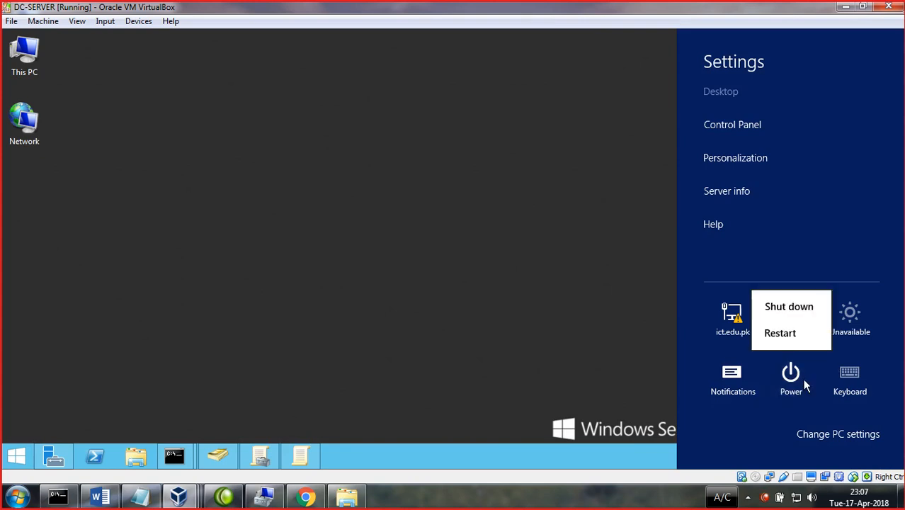
click(774, 312)
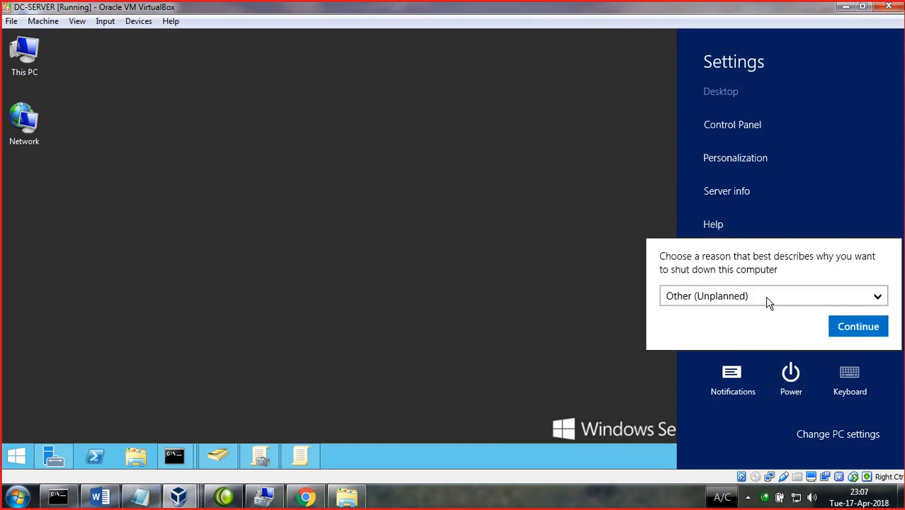
click(756, 300)
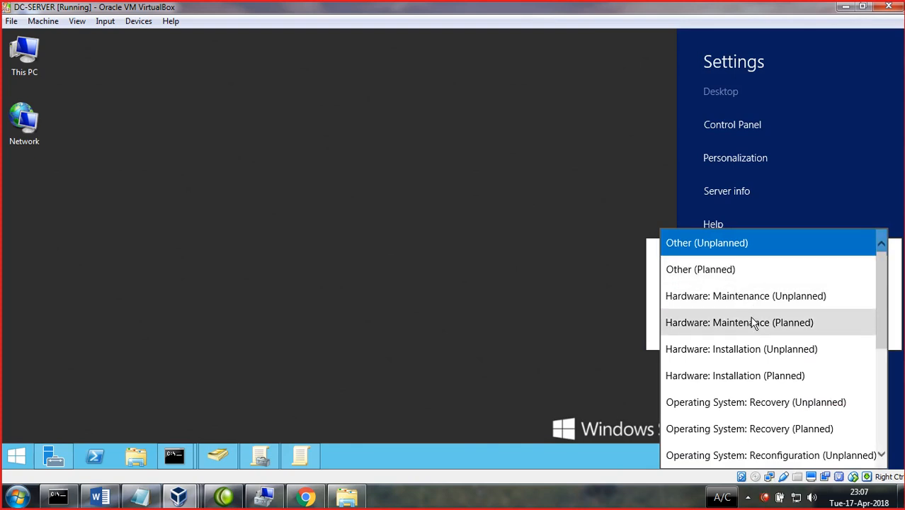
click(754, 322)
click(860, 326)
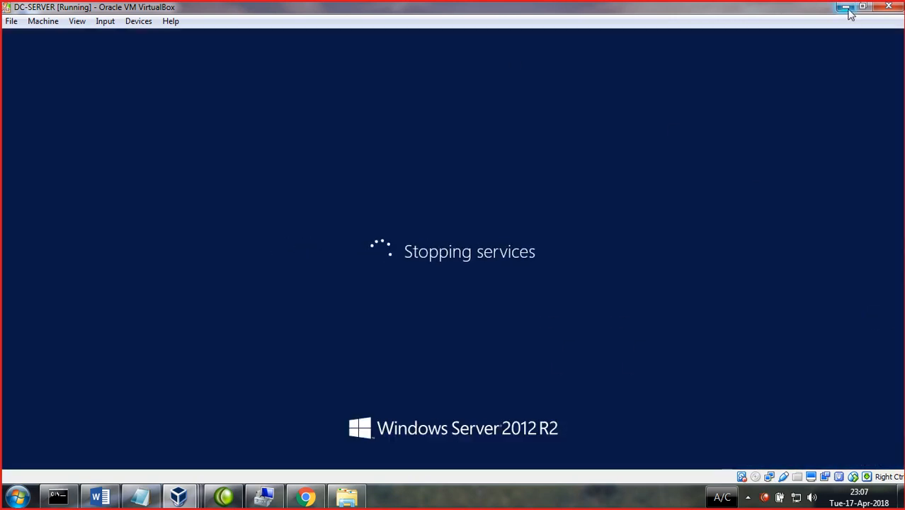
click(848, 9)
mouse_move(252, 501)
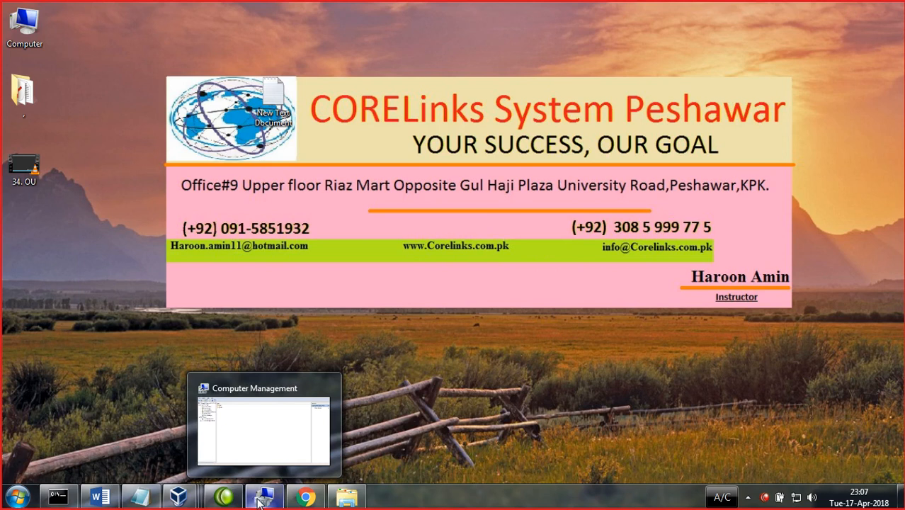
- Restore Computer Management, briefly switch to the ADC_2012 VM, then minimize that VM window
click(259, 501)
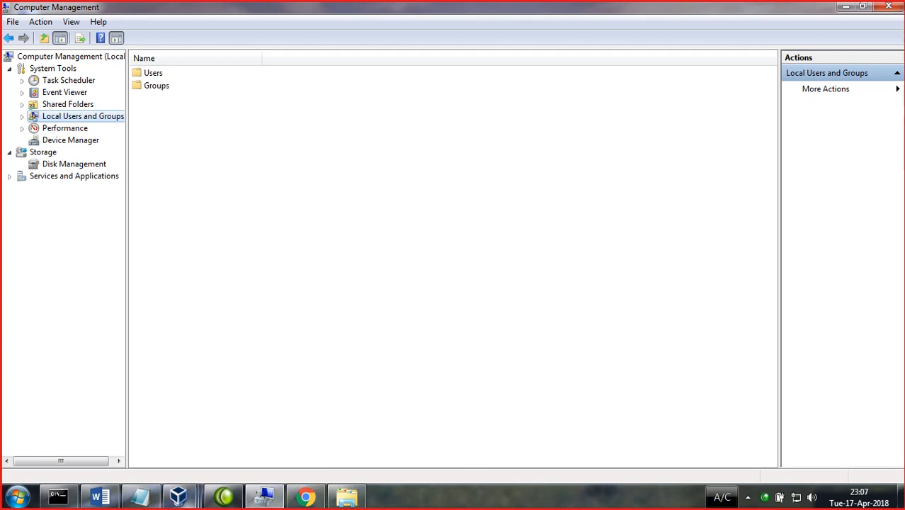
mouse_move(178, 497)
mouse_move(359, 424)
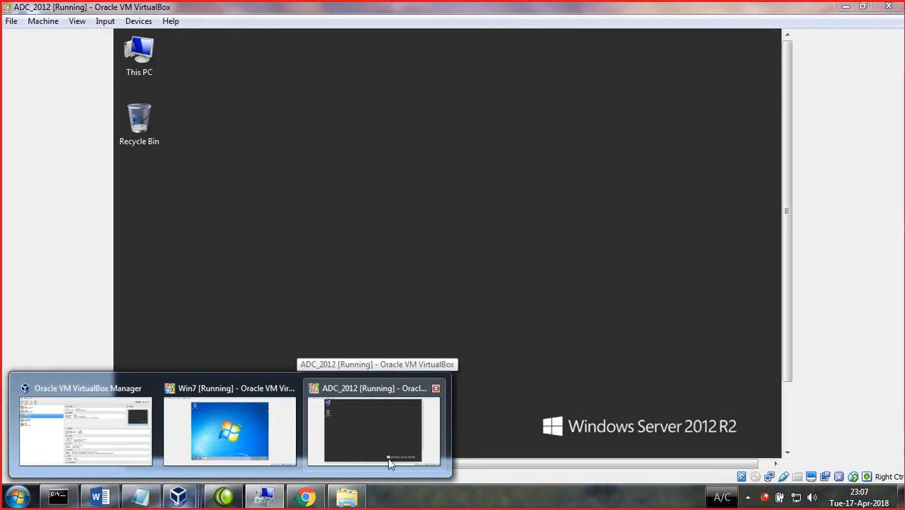
click(370, 455)
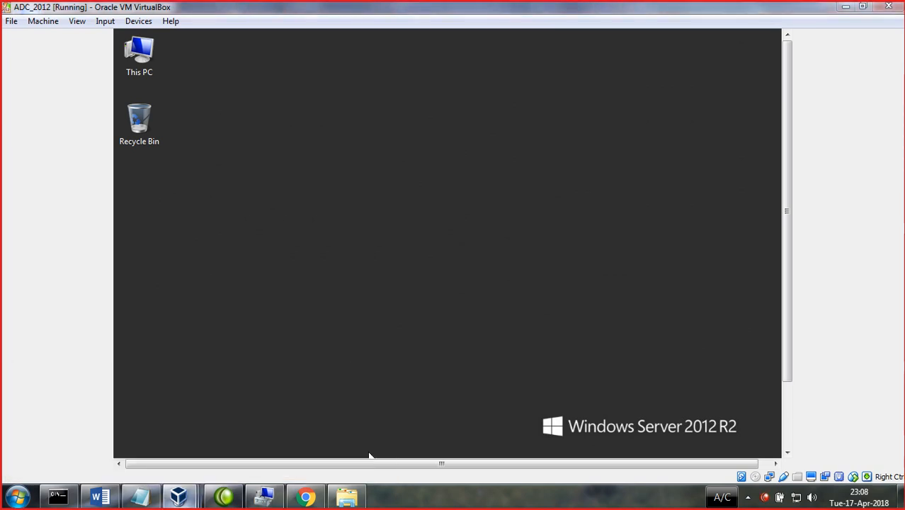
click(844, 6)
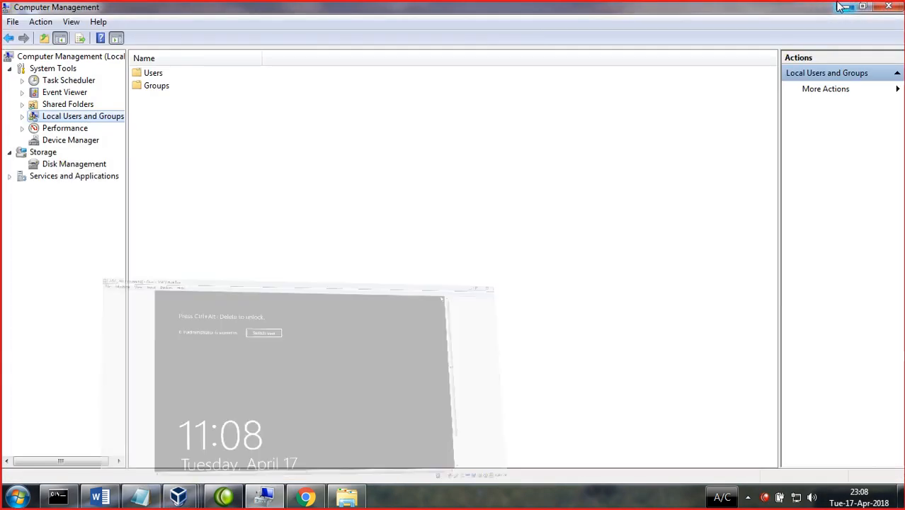